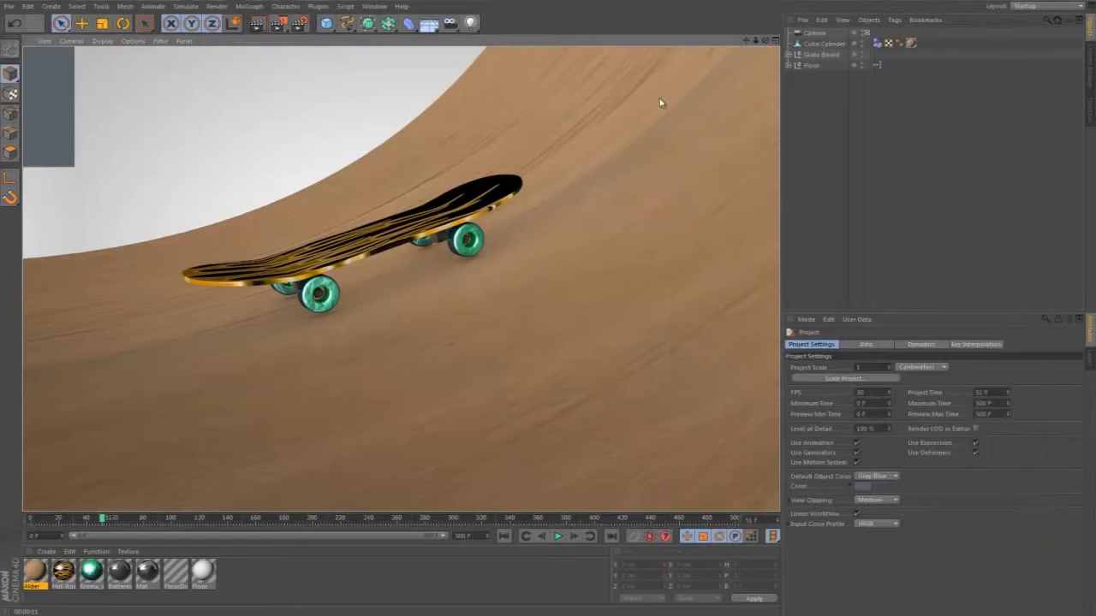
- Play the skateboard animation from its first frame with the whole half-pipe in view, and return it to the start
middle_click(659, 103)
middle_click(389, 63)
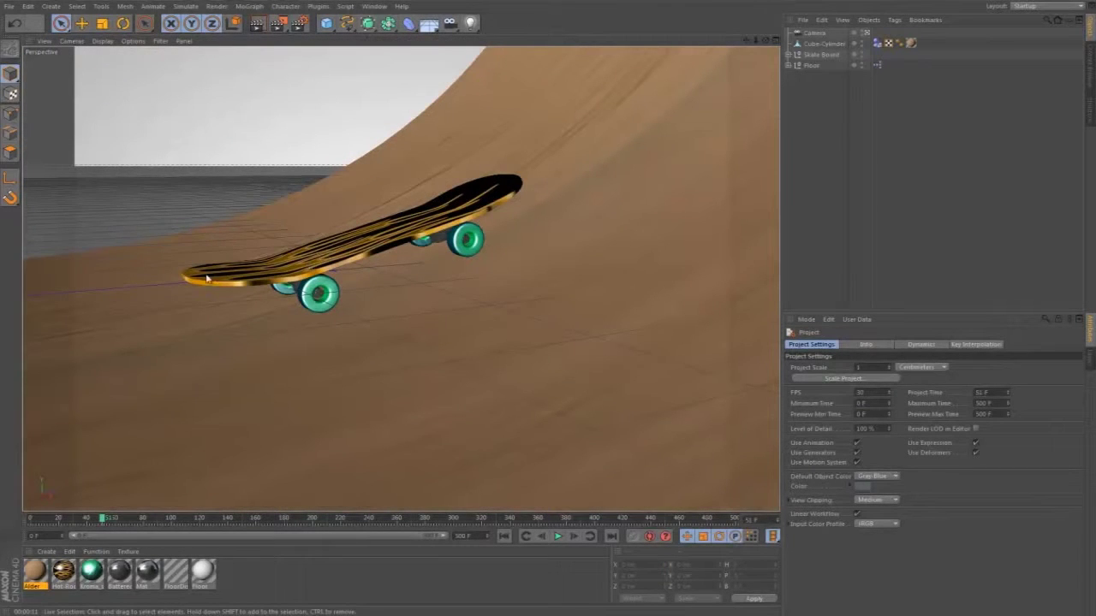
left_click_drag(756, 41, 549, 307)
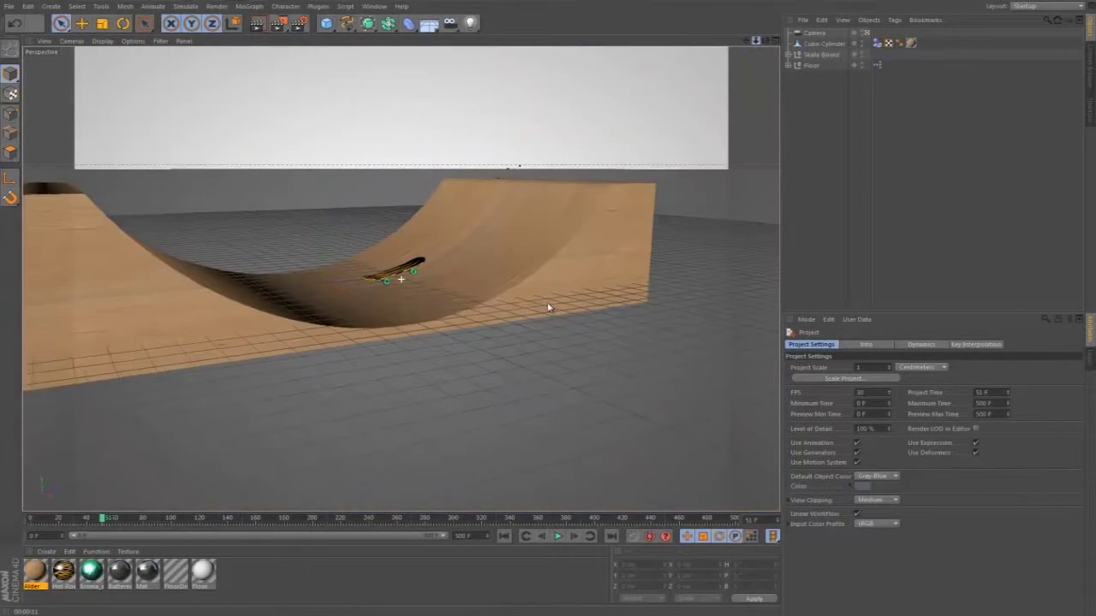
left_click(500, 537)
left_click(556, 537)
left_click_drag(746, 41, 549, 307)
middle_click_drag(549, 307, 549, 308, "alt")
mouse_move(549, 307)
left_mouse_down()
mouse_move(527, 301)
mouse_move(548, 309)
left_mouse_up()
left_click(558, 536)
left_click(504, 536)
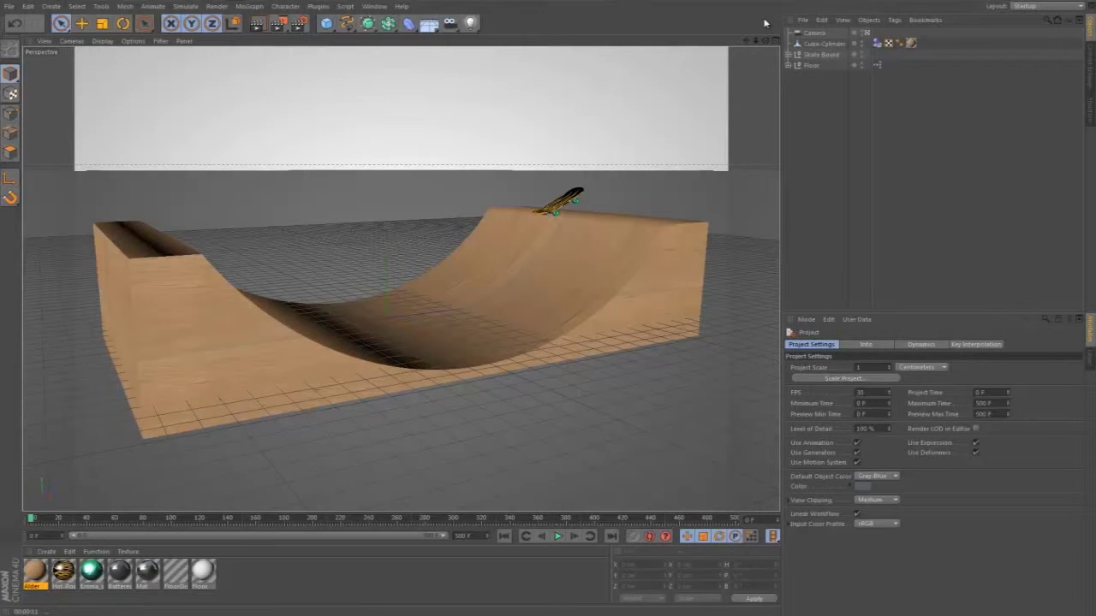
- Start a new project and add a rectangle spline lying in the XZ plane
left_click(10, 7)
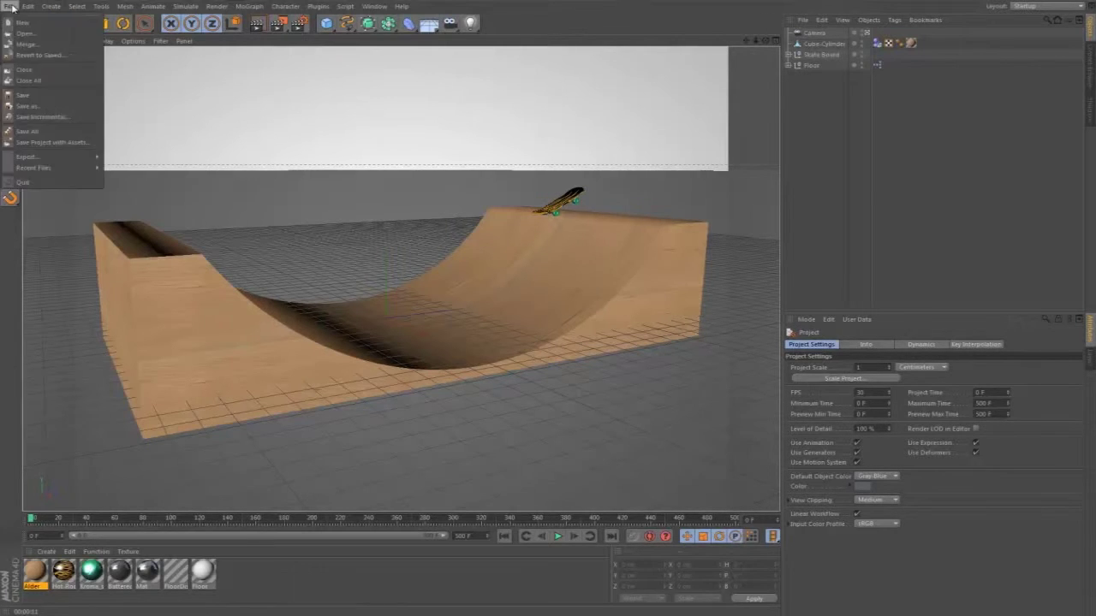
left_click(22, 22)
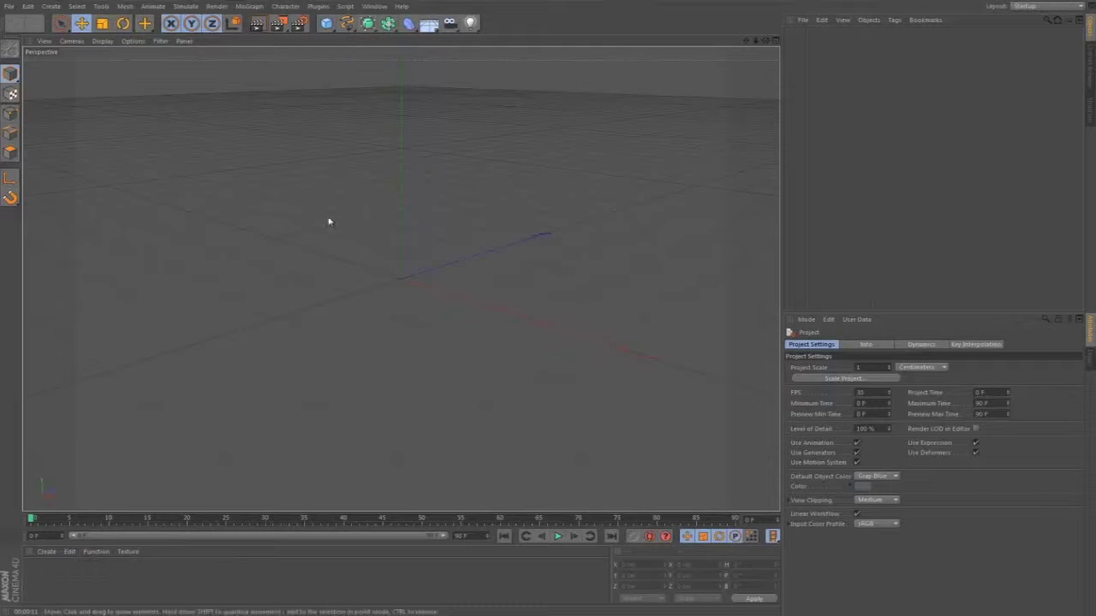
left_click(346, 23)
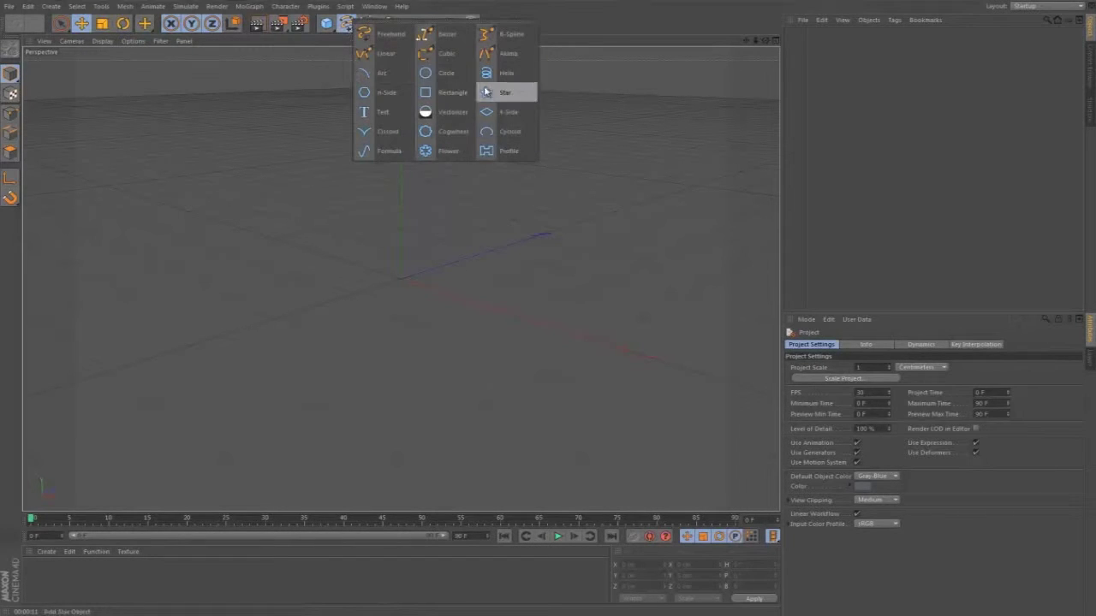
left_click(450, 92)
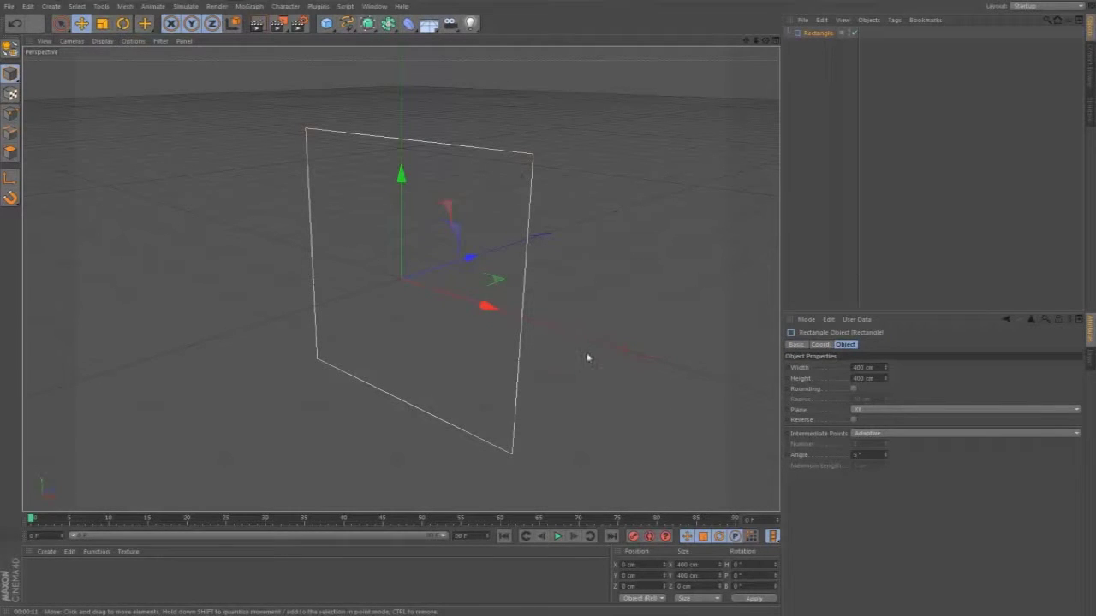
left_click(860, 411)
left_click(872, 447)
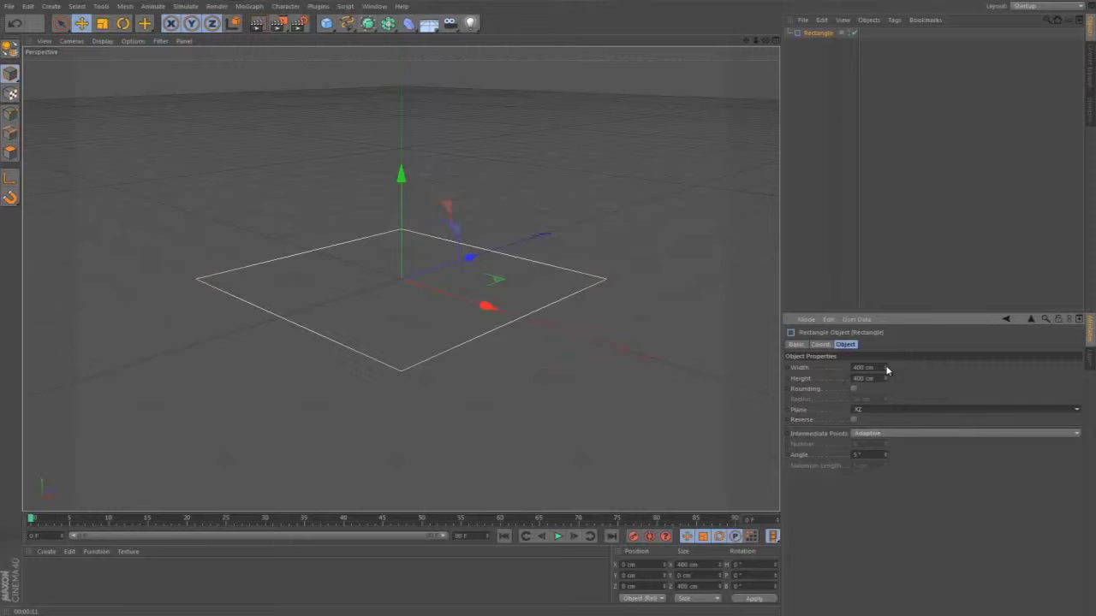
- Resize the rectangle spline to 247 cm wide and 113 cm high
left_click_drag(887, 369, 885, 372)
left_click(777, 41)
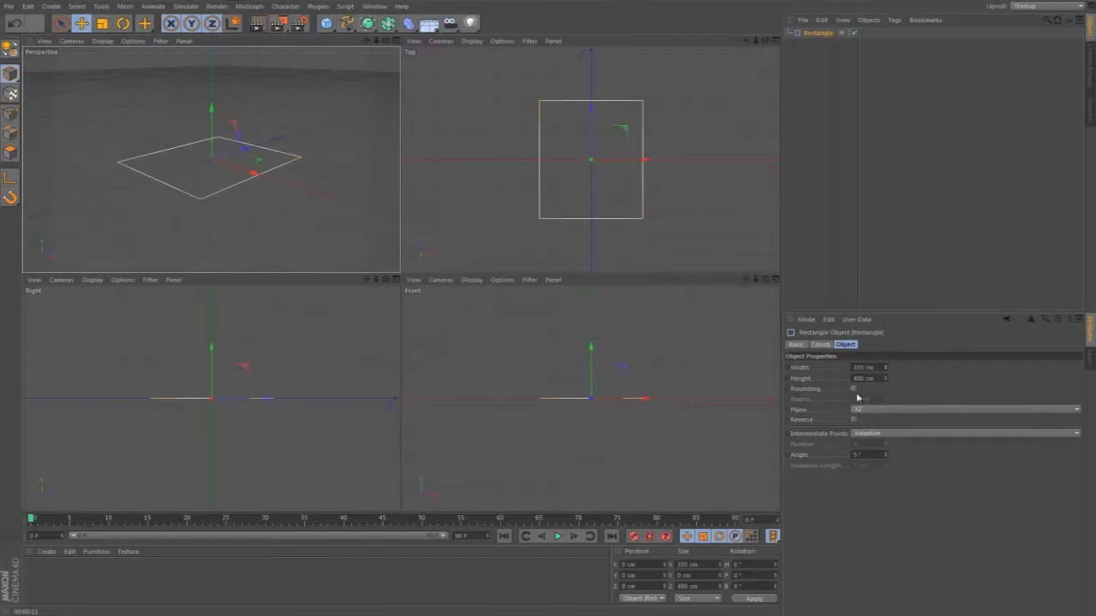
mouse_move(888, 369)
left_mouse_down()
mouse_move(889, 385)
mouse_move(905, 365)
mouse_move(896, 384)
mouse_move(886, 380)
mouse_move(893, 411)
mouse_move(885, 370)
mouse_move(886, 386)
left_mouse_up()
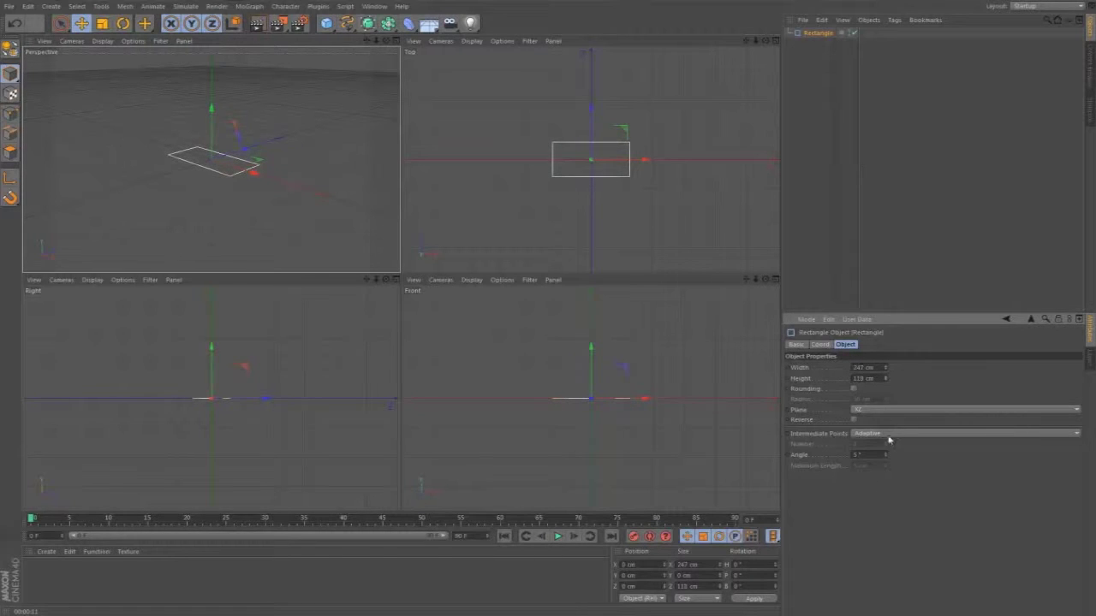
left_click(885, 378)
key("F1")
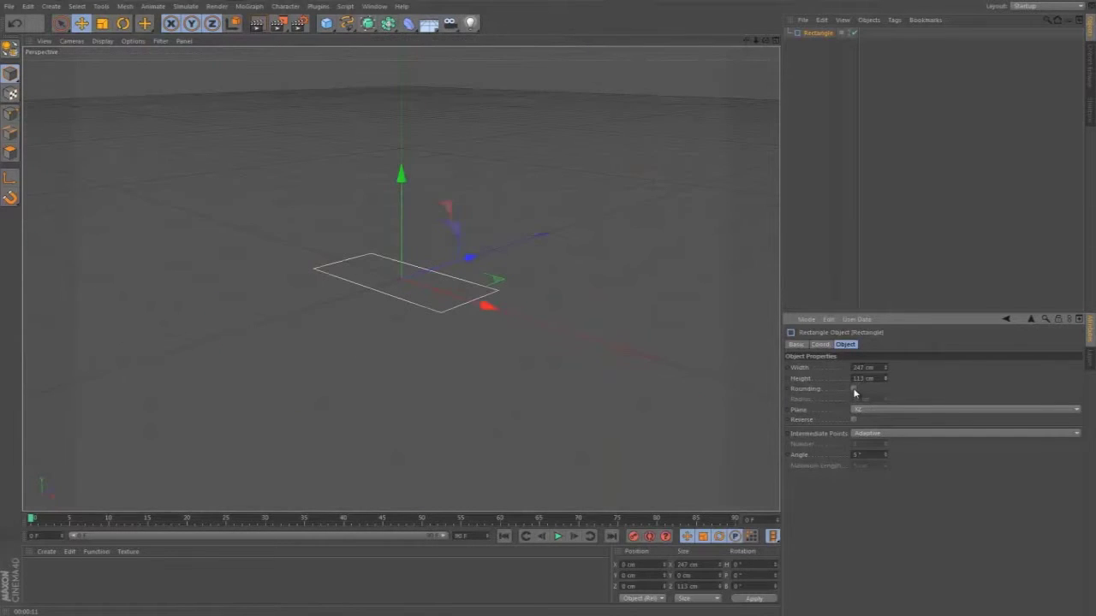
- Turn on rounding for the rectangle spline's corners and reduce its height to 97 cm
left_click(853, 389)
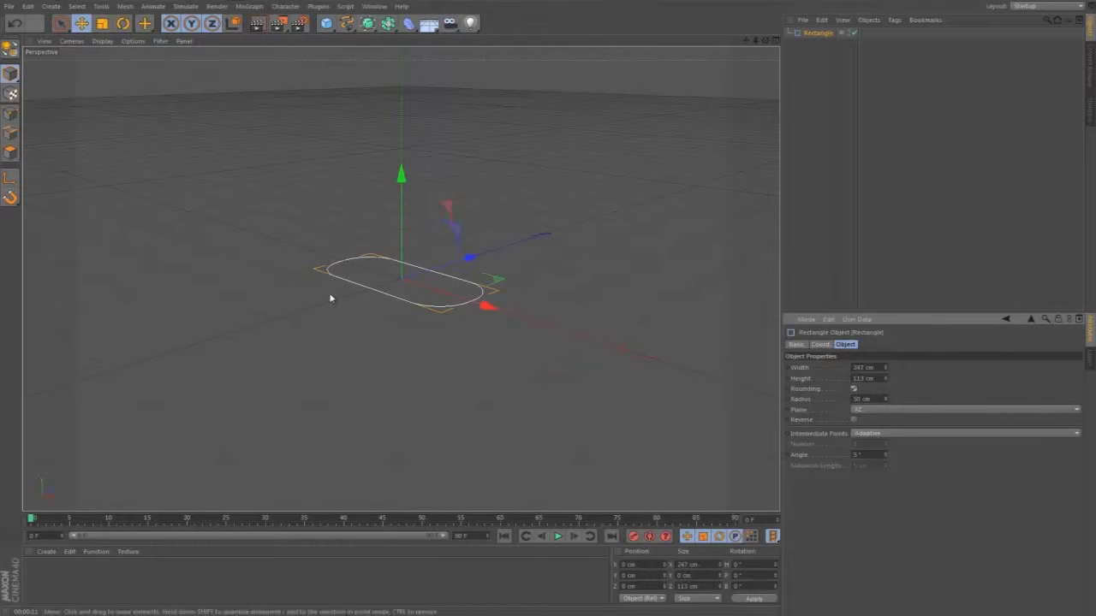
left_click_drag(886, 376, 886, 382)
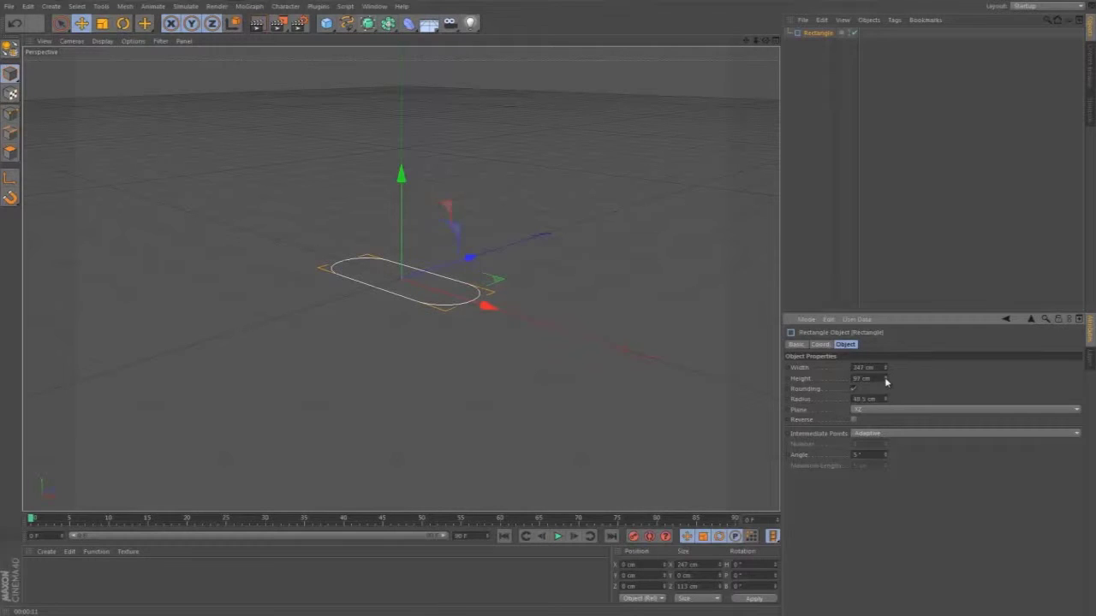
left_click(776, 41)
left_click_drag(756, 41, 549, 276)
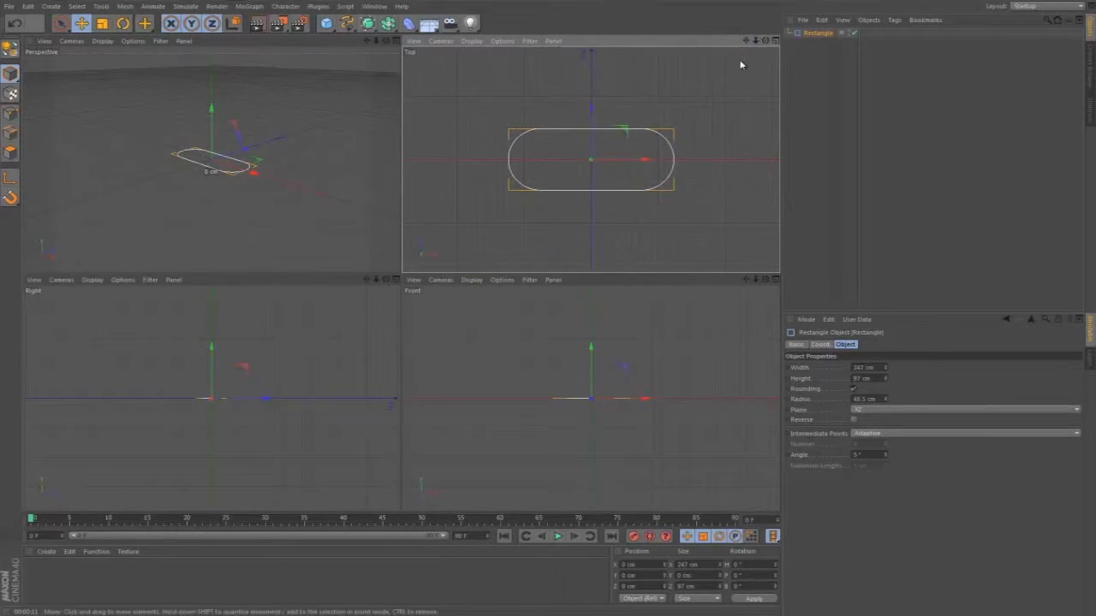
- Convert the rounded rectangle into an editable spline and keep it selected
left_click(819, 34)
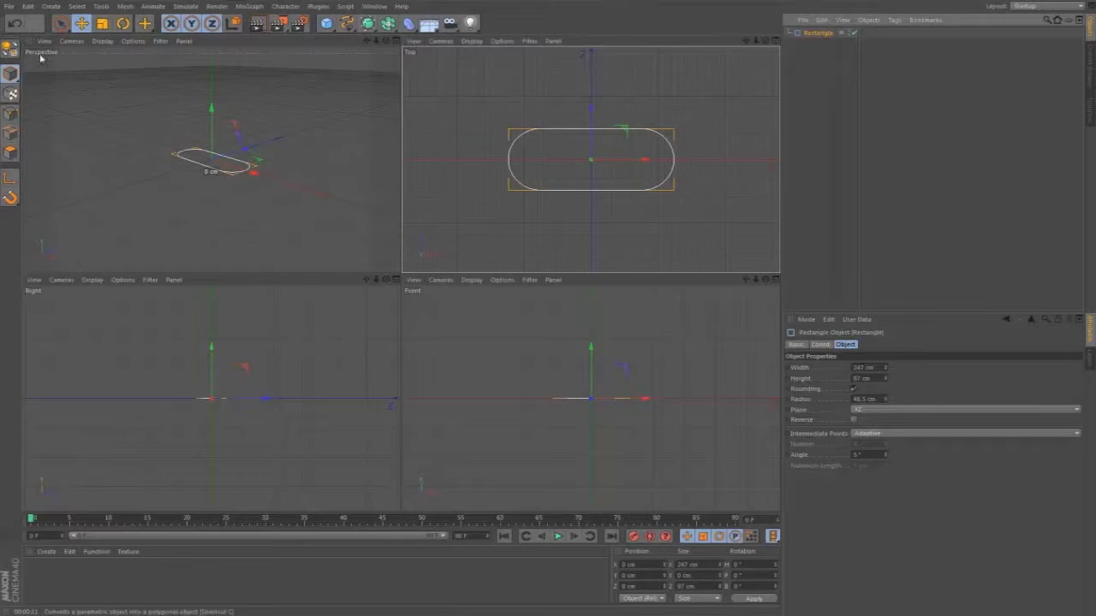
key("c")
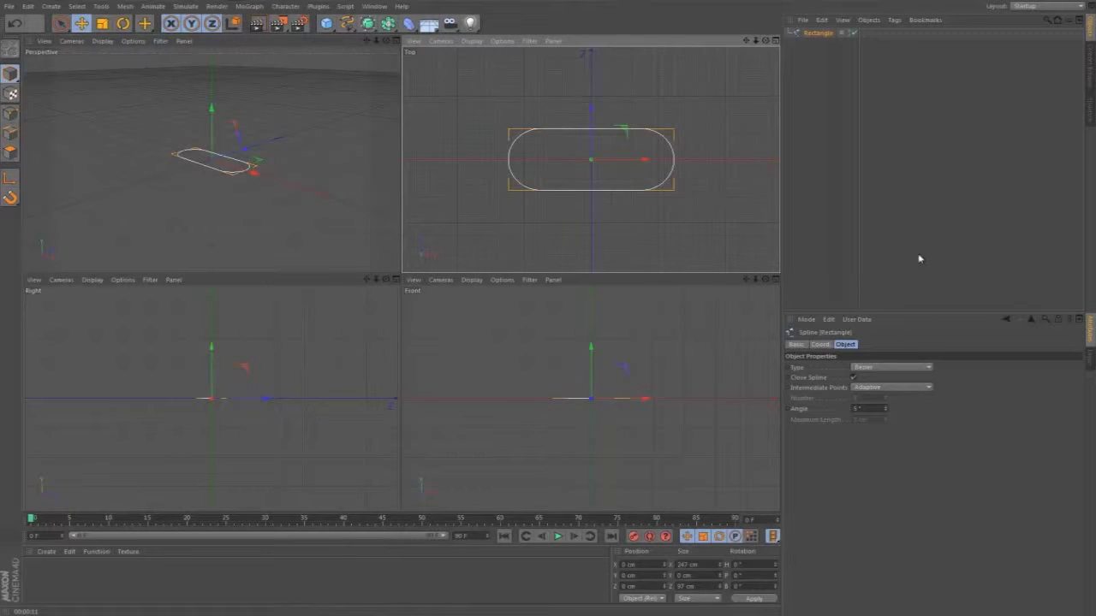
left_click(818, 79)
left_click(817, 33)
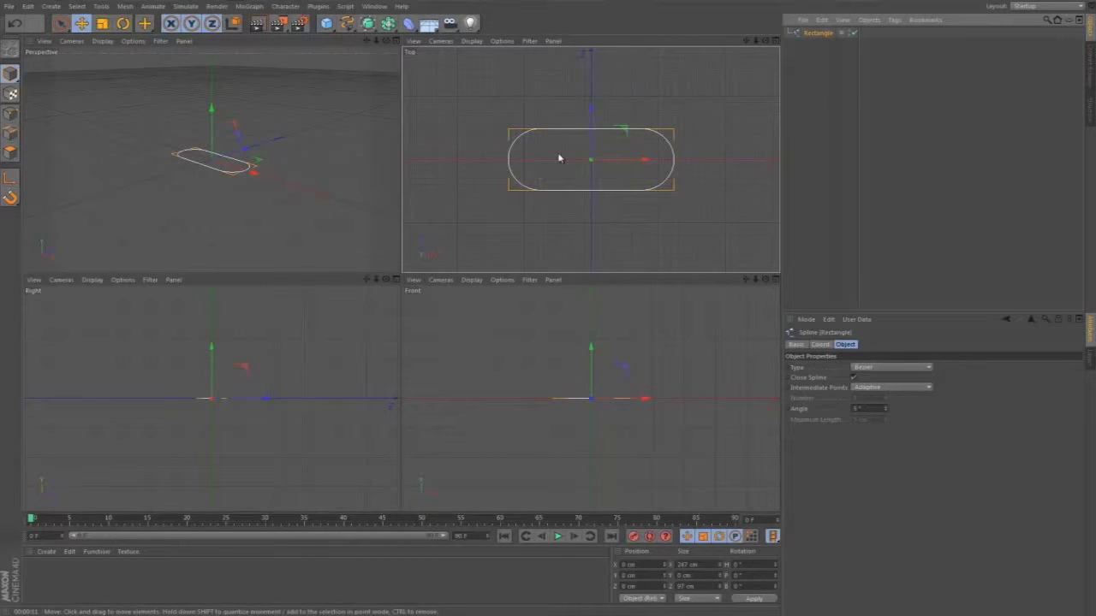
- Knife extra points across both straight sides of the spline, just inside each rounded end
left_click_drag(757, 40, 768, 161)
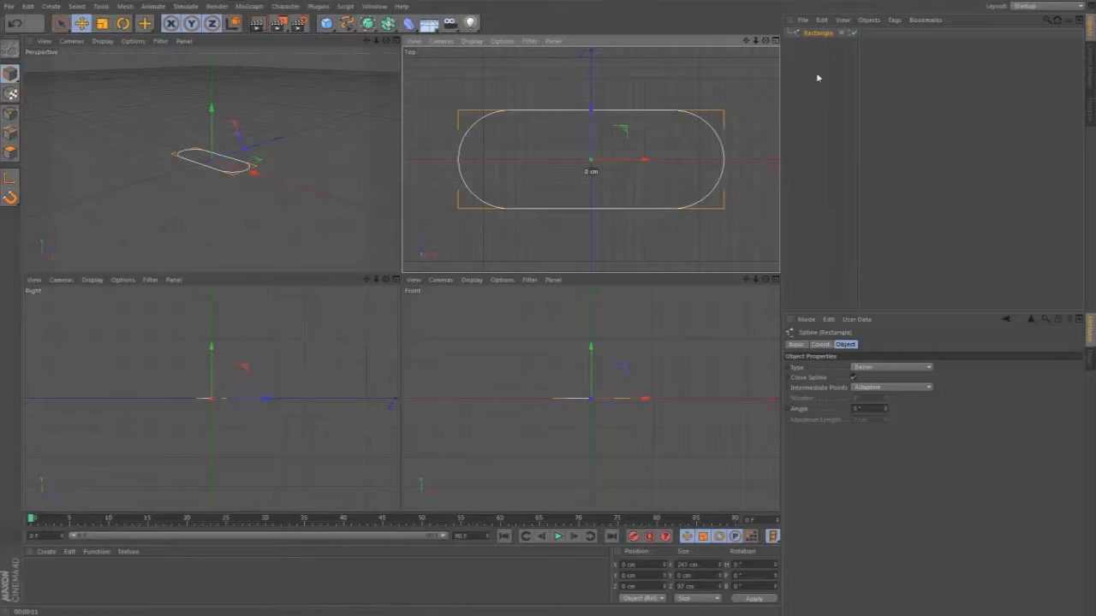
left_click(12, 113)
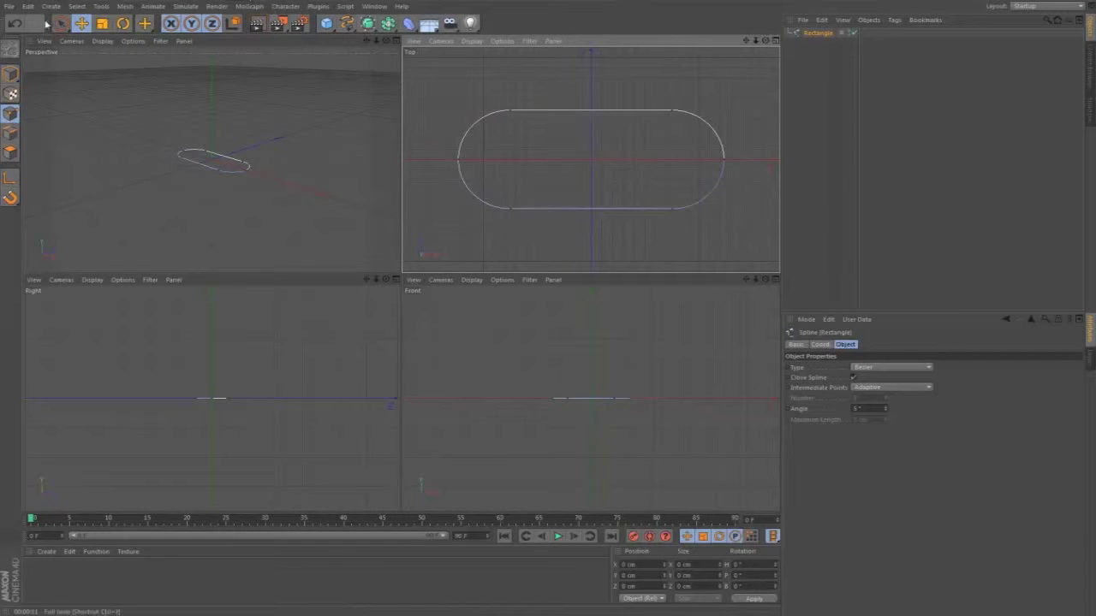
key("k")
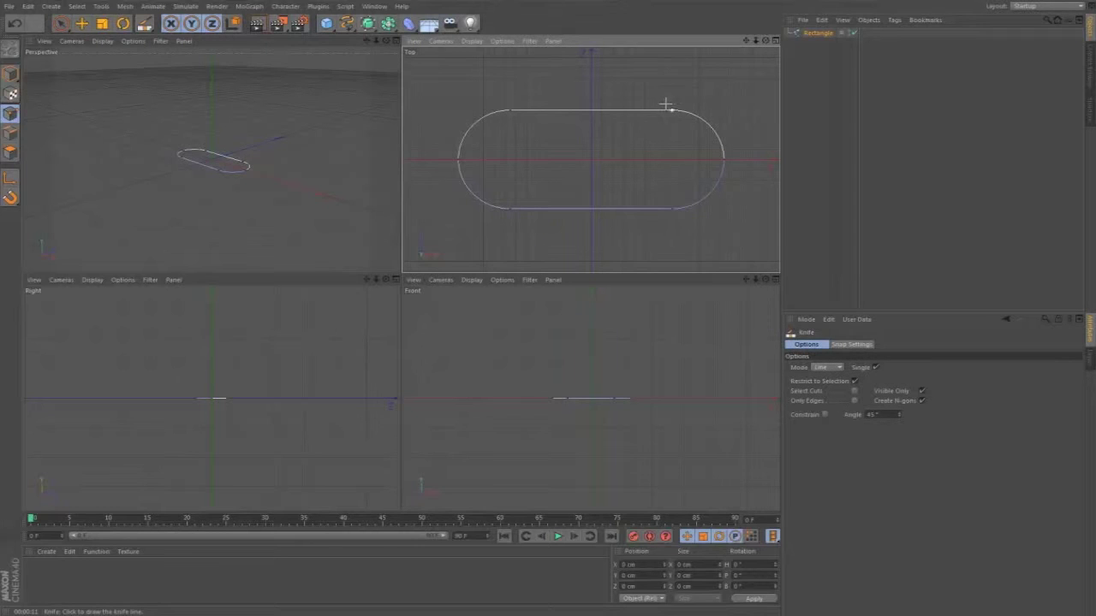
left_click_drag(660, 95, 651, 235)
left_click_drag(520, 98, 519, 228)
left_click(11, 73)
left_click(62, 24)
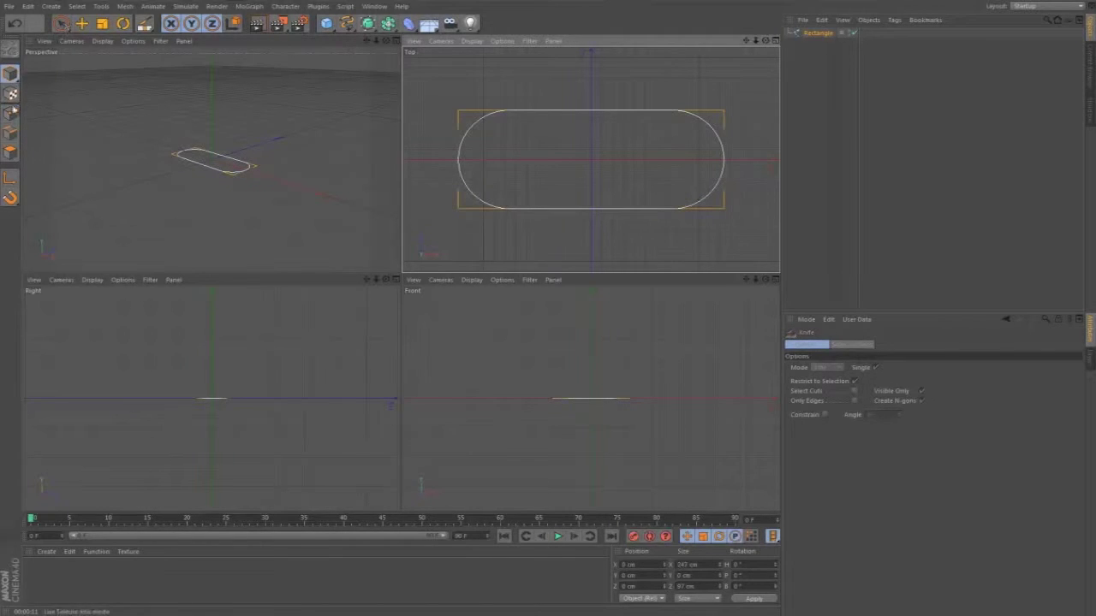
- Set up Rectangle Selection for the spline's points with Only Select Visible Elements turned off
left_click(11, 114)
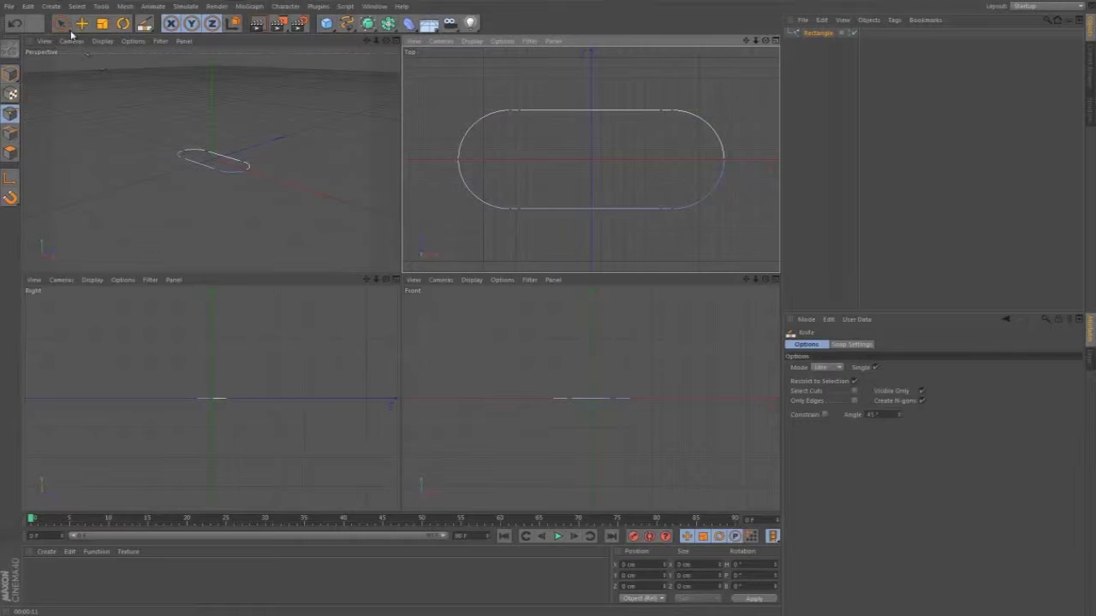
left_click_drag(62, 24, 116, 55)
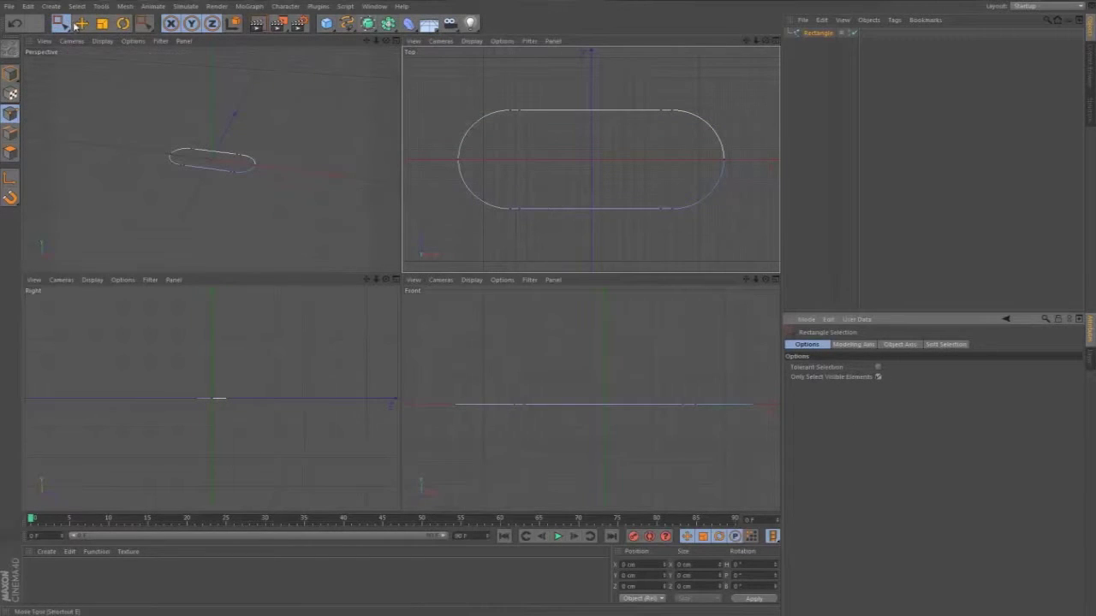
left_click_drag(64, 25, 114, 57)
left_click(878, 377)
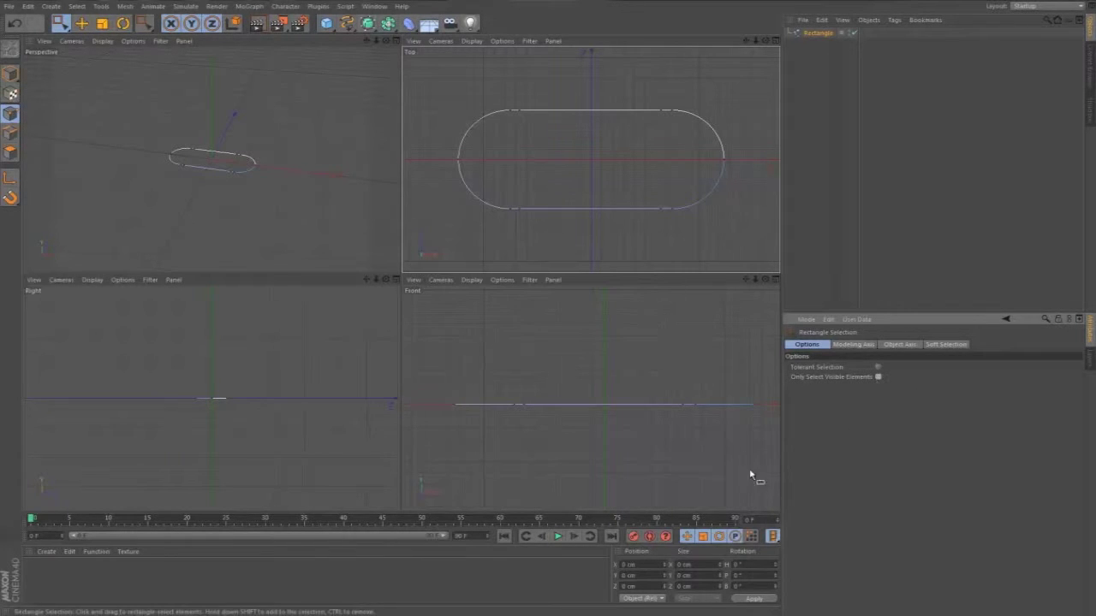
- Select the points of the spline's +X rounded end in the front view and rotate them slightly upward
left_click_drag(670, 379, 766, 438)
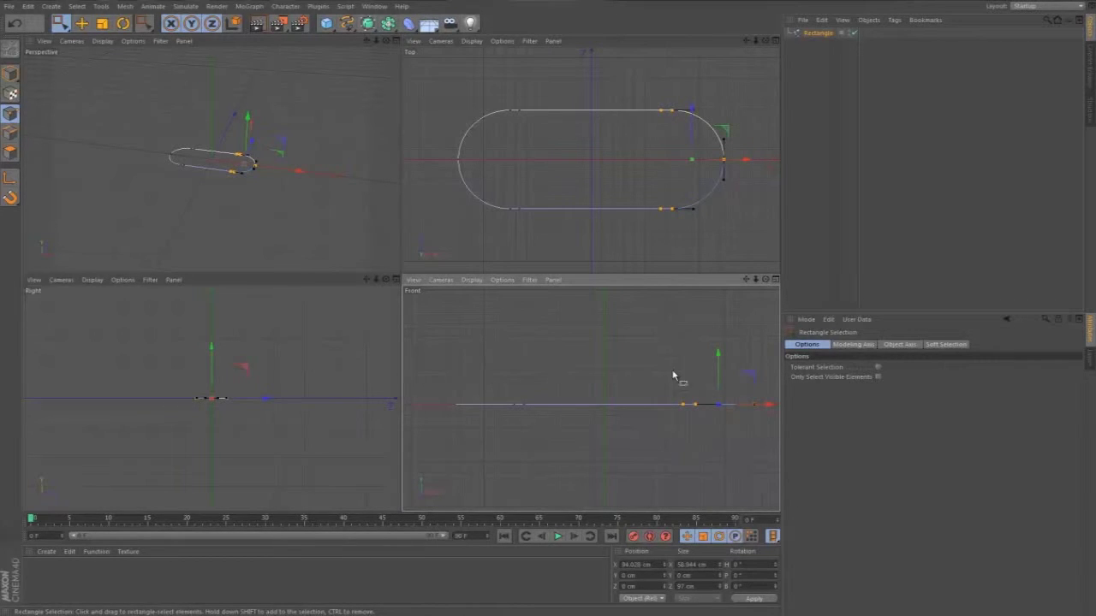
key("r")
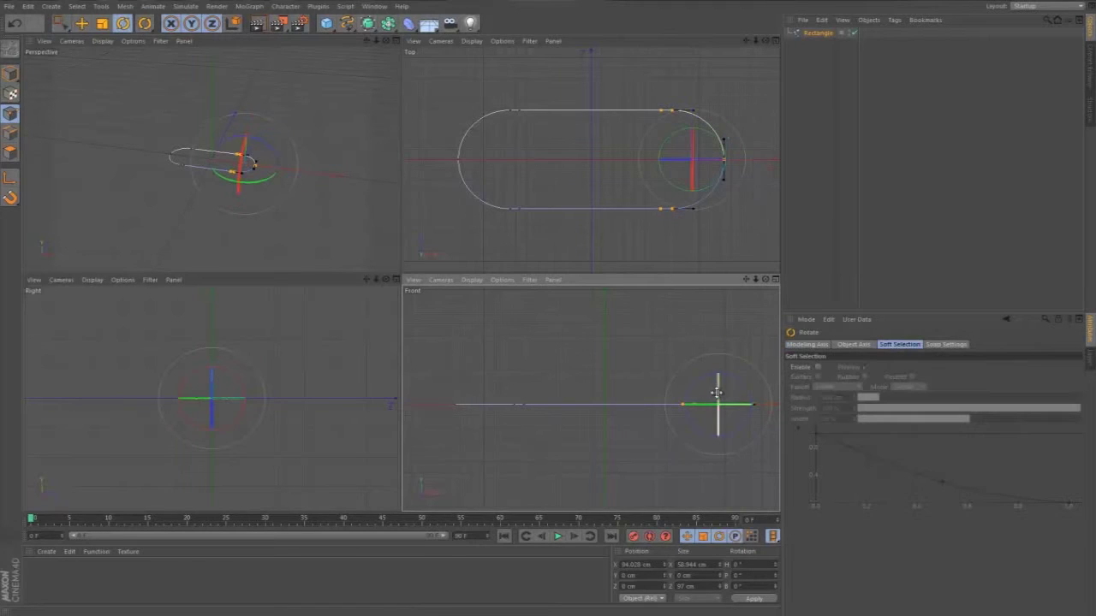
left_click(776, 280)
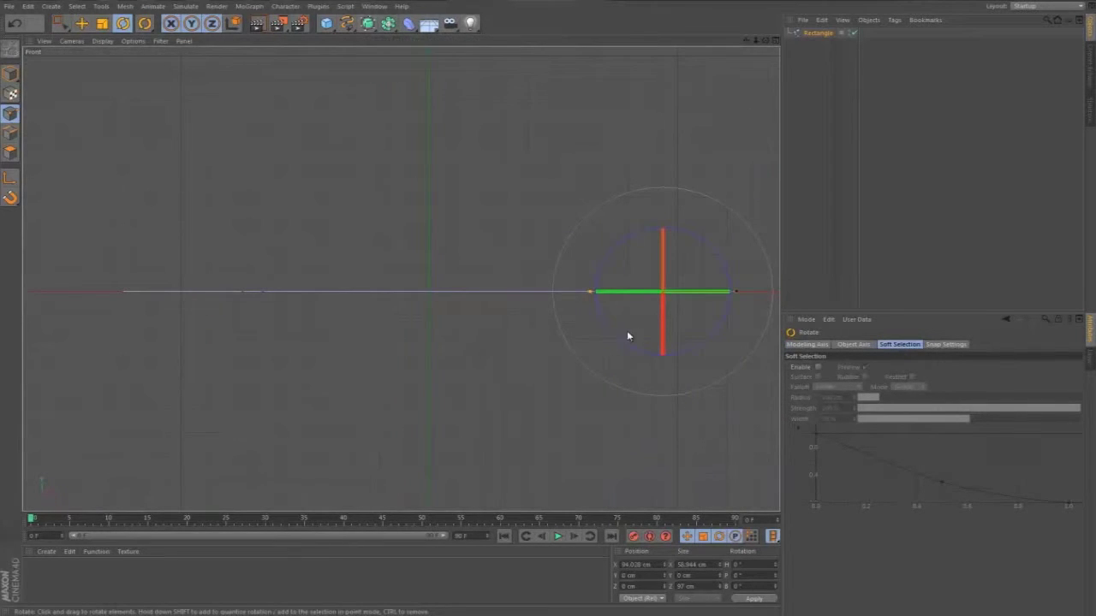
left_click_drag(633, 236, 662, 216)
key("space")
key("r")
key("0")
key("r")
key("0")
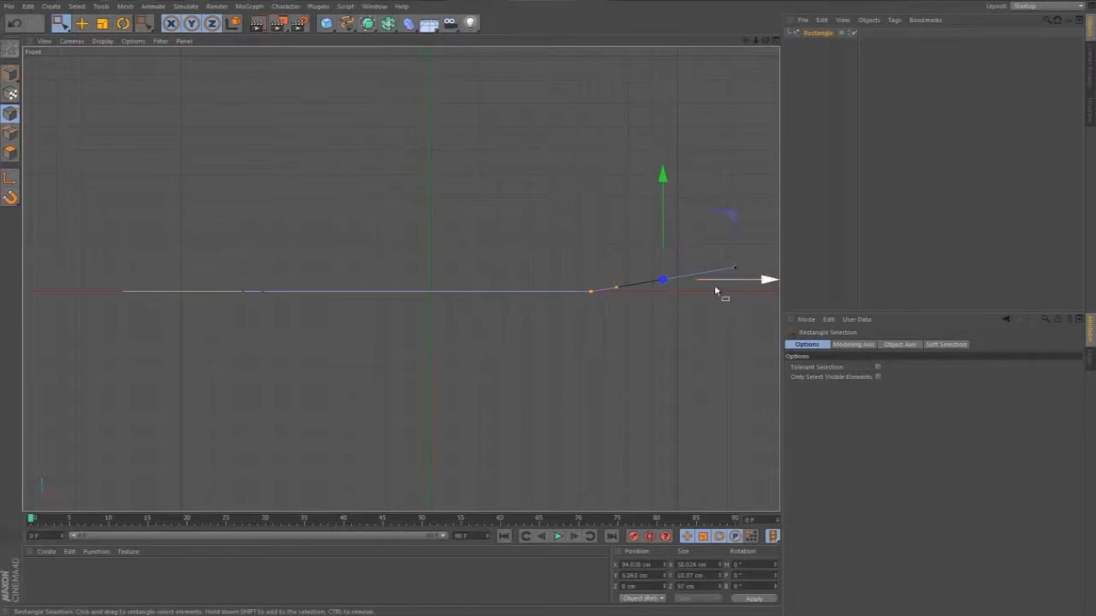
- Select the points of the spline's -X rounded end and rotate them slightly upward to match the opposite end
left_click_drag(69, 237, 312, 358)
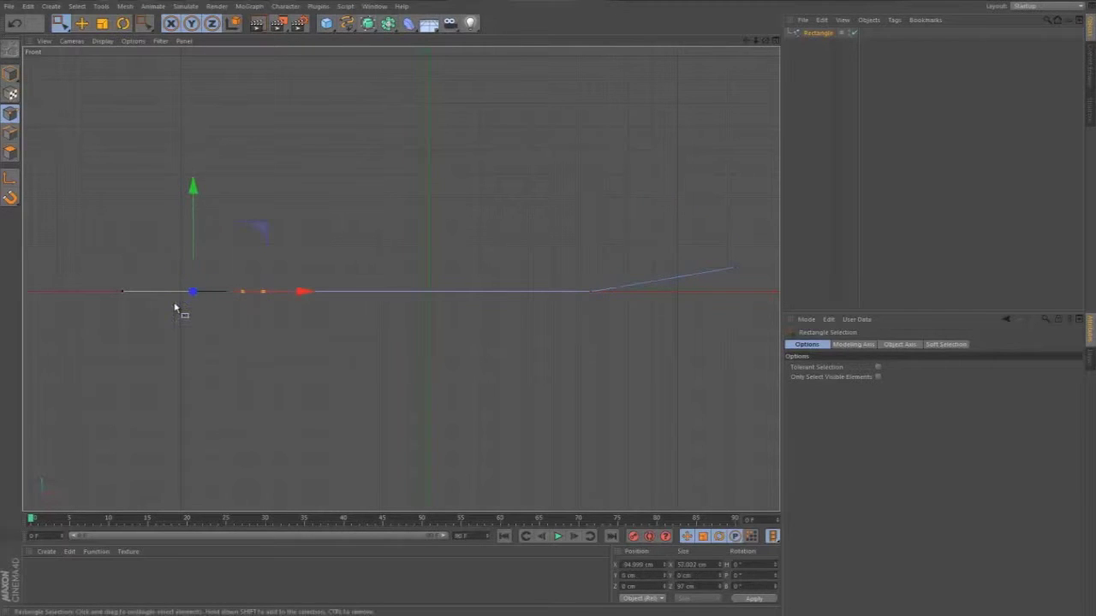
key("r")
left_click_drag(235, 245, 200, 235)
key("space")
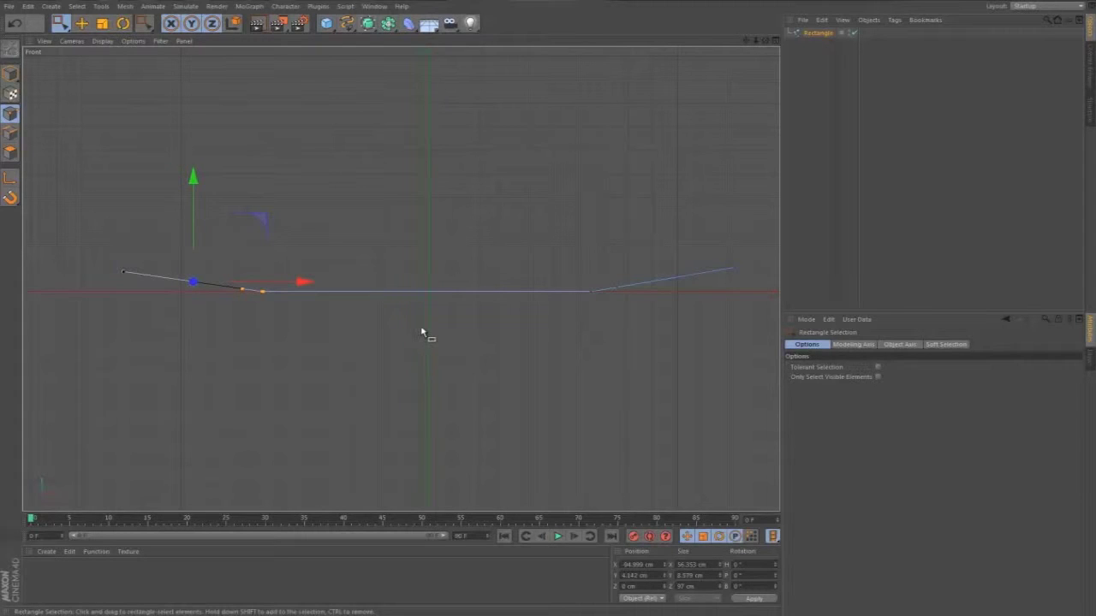
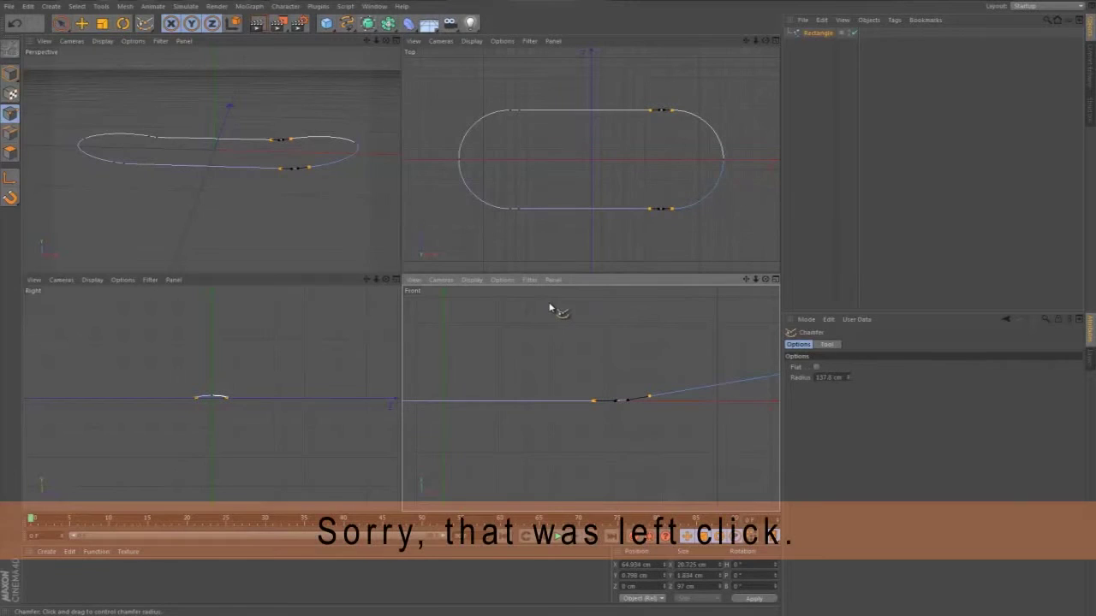
- Try to chamfer the selected points at the +X bend of the spline further in the front view
left_click_drag(755, 279, 558, 308)
left_click_drag(743, 280, 548, 308)
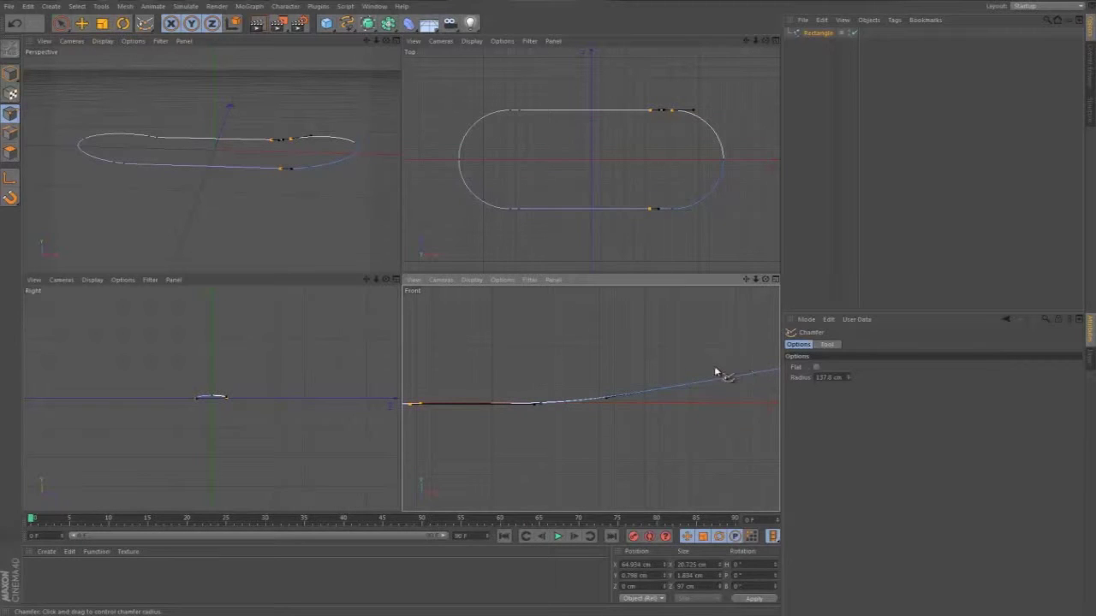
left_click_drag(716, 373, 645, 335)
middle_click(454, 415)
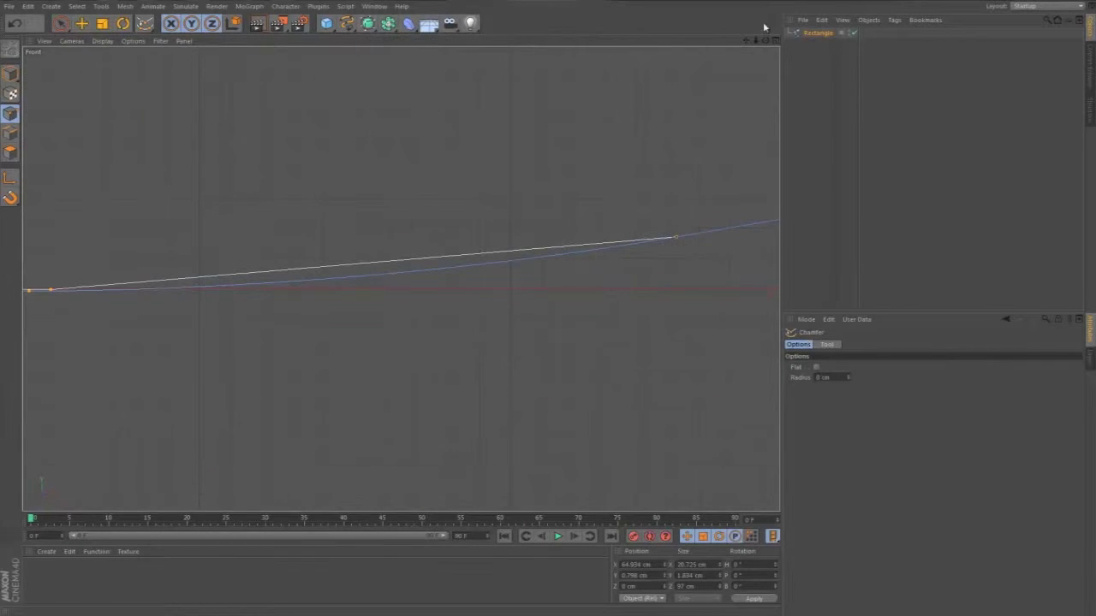
mouse_move(758, 42)
left_mouse_down()
mouse_move(745, 44)
mouse_move(758, 42)
left_mouse_up()
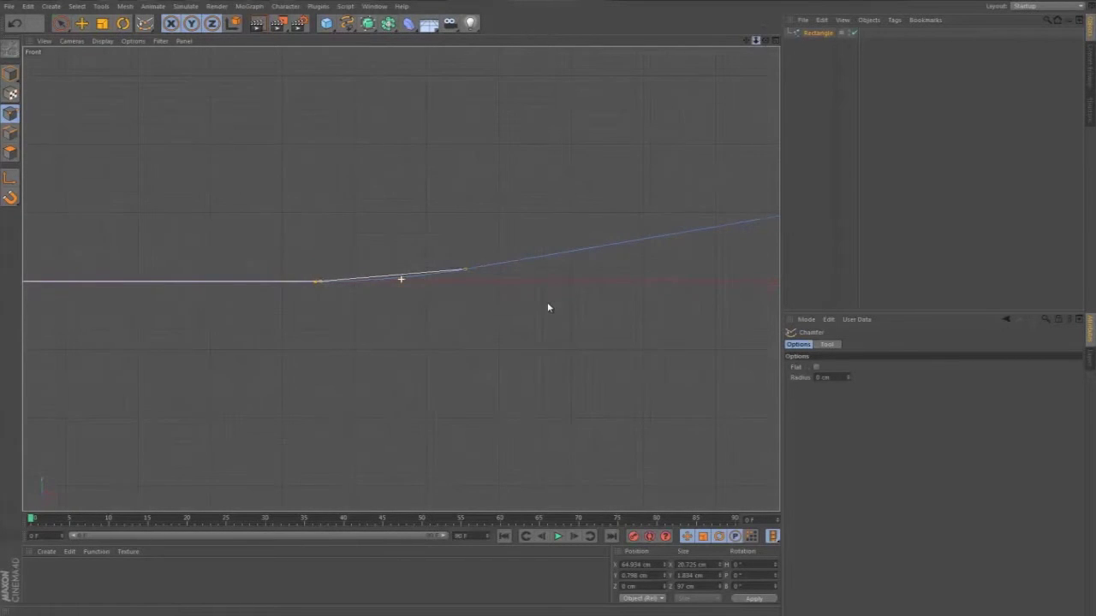
left_click(775, 41)
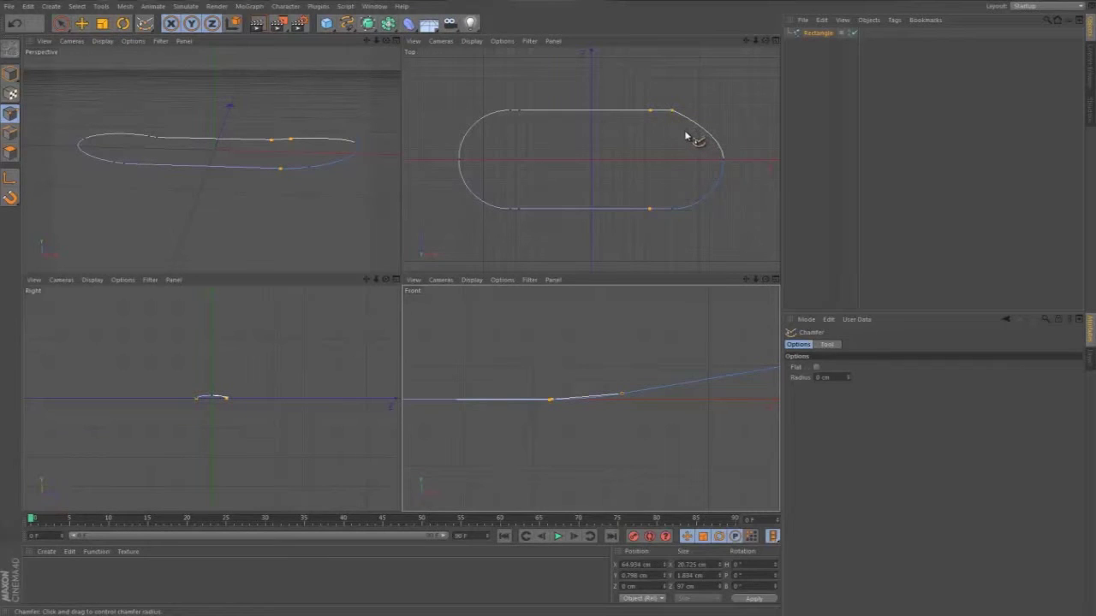
- Undo the last two chamfers on the spline points at the +X bend
key("ctrl+z")
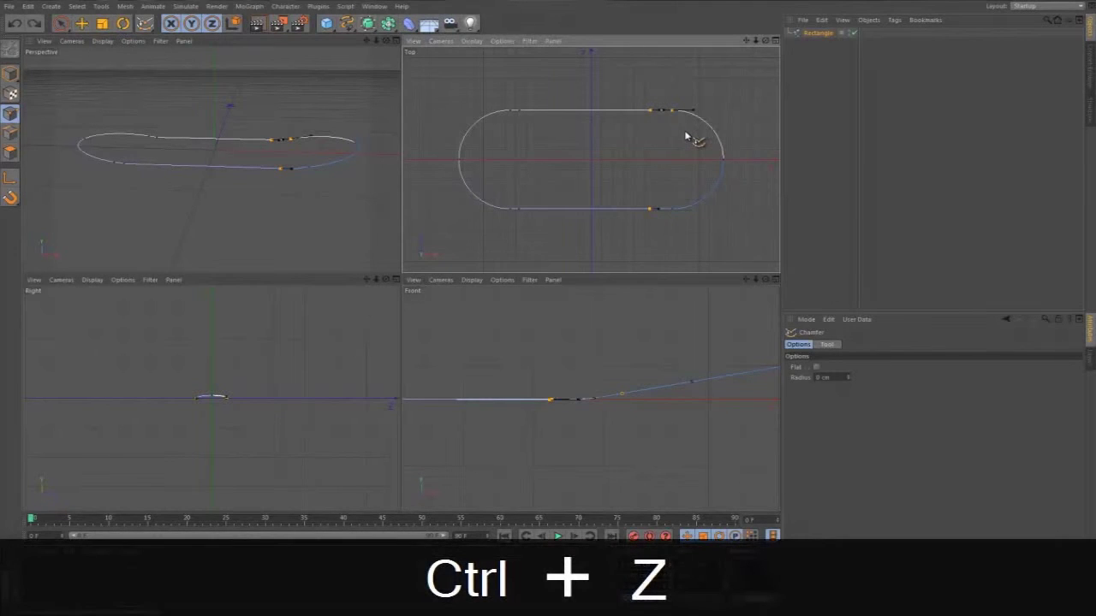
key("ctrl+z")
left_click_drag(755, 40, 558, 233)
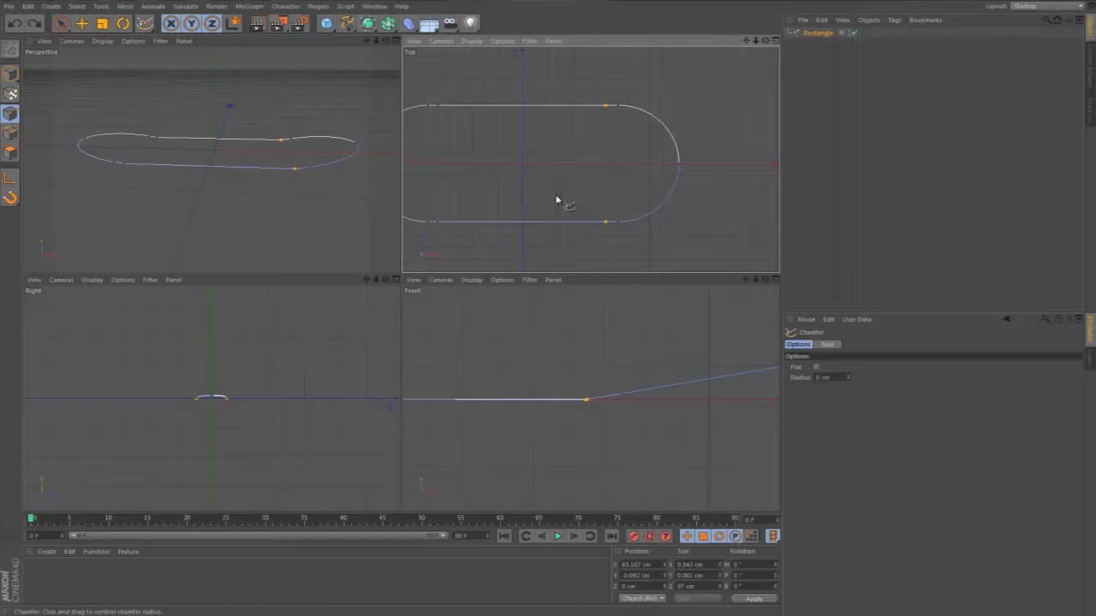
- Chamfer the two selected spline points at the +X bend with a radius of about 117.7 cm
left_click(61, 23)
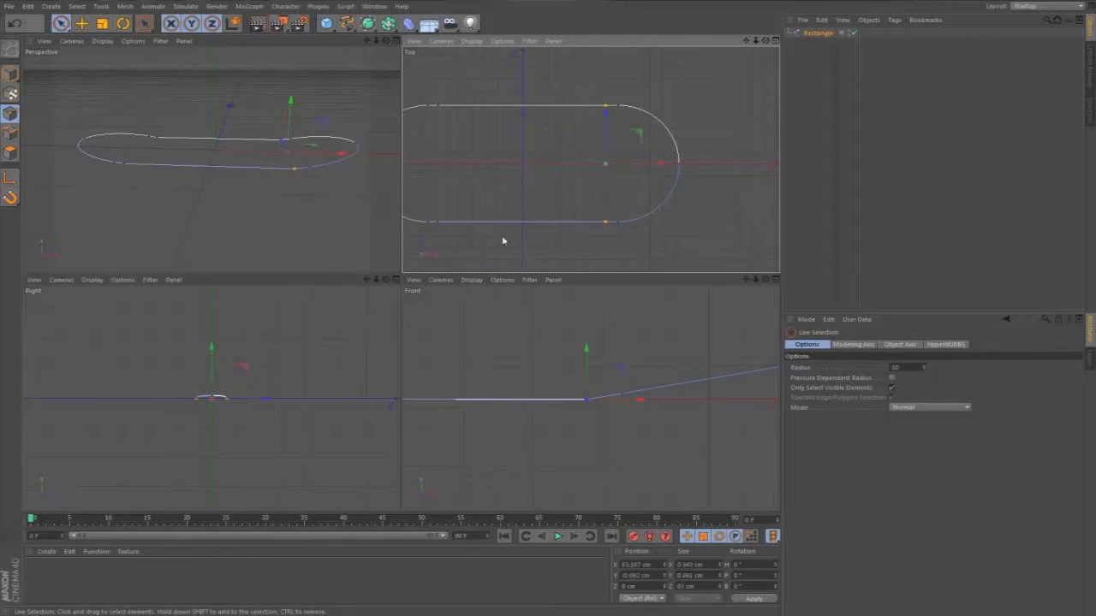
right_click(587, 399)
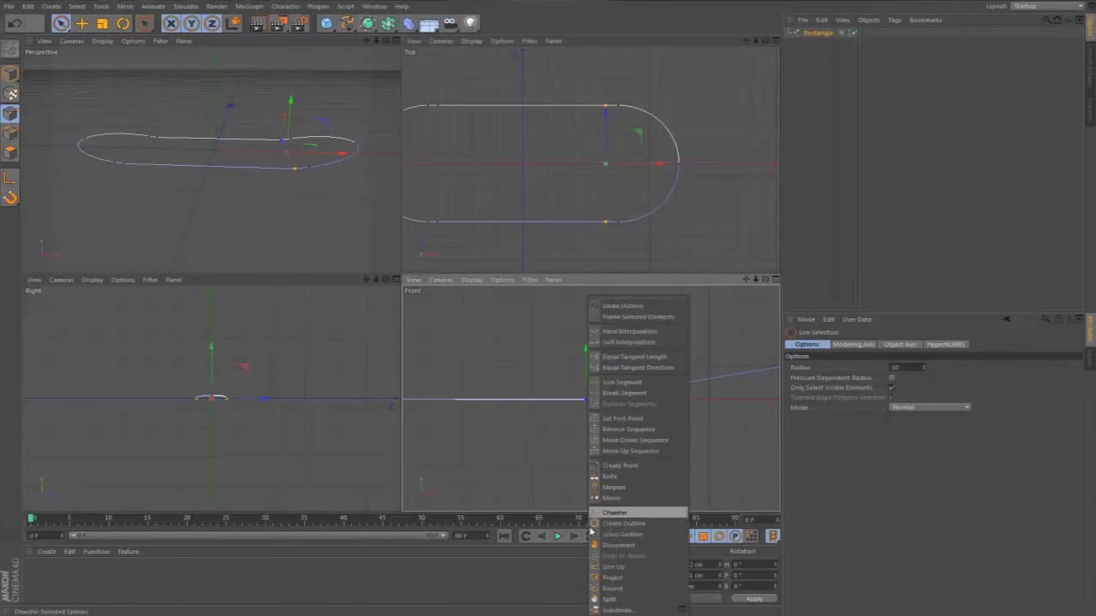
left_click(638, 516)
left_click_drag(562, 300, 660, 276)
left_click_drag(960, 298, 551, 307)
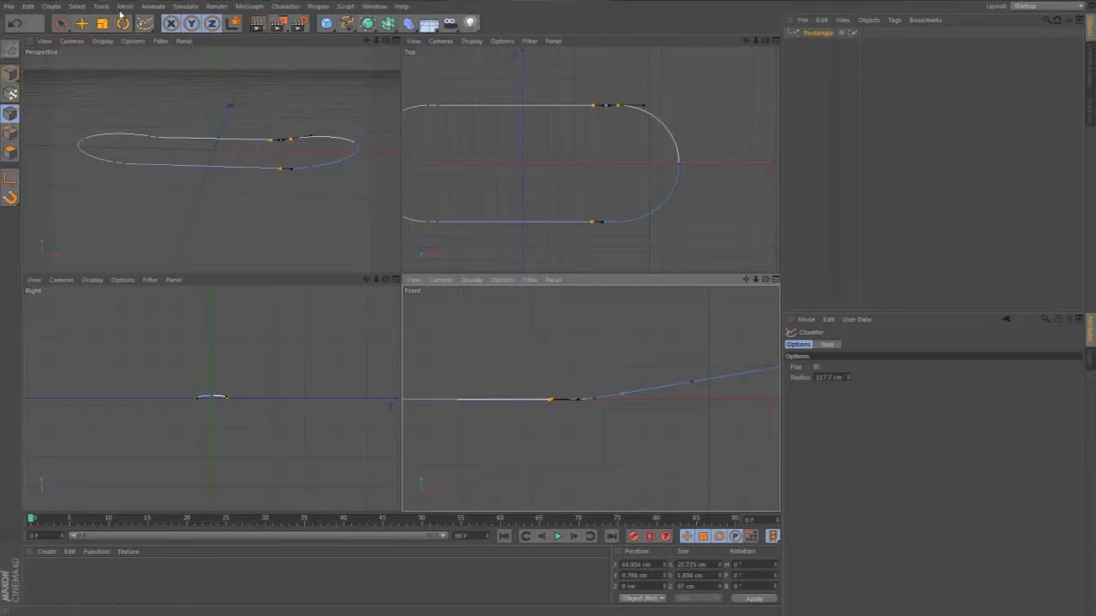
- Select the two spline points at the -X bend with Live Selection and chamfer them with a radius of about 157 cm
left_click(61, 25)
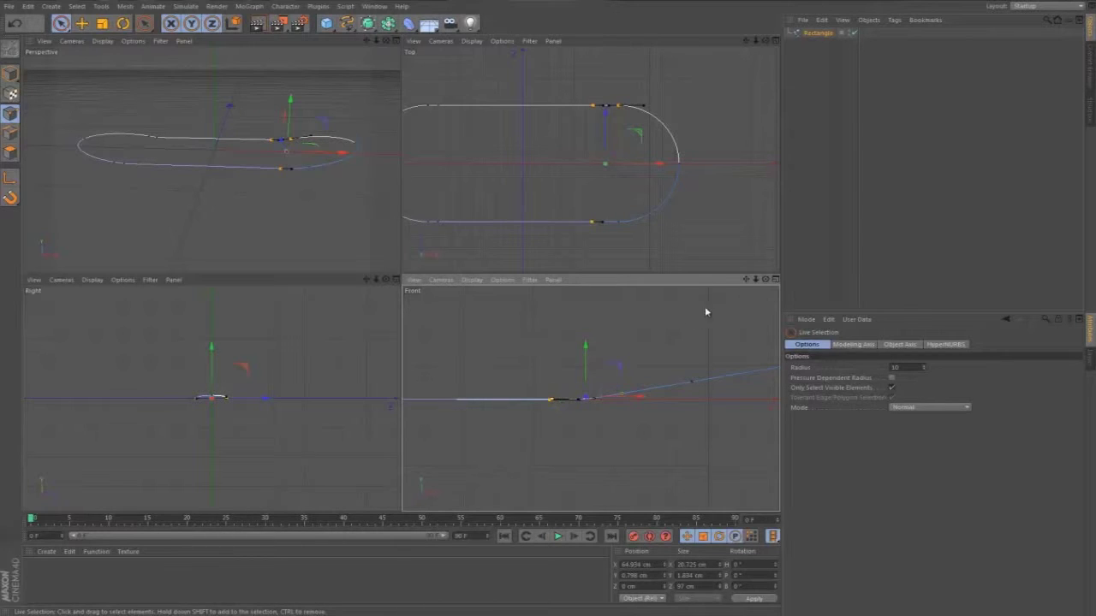
left_click_drag(747, 283, 553, 301)
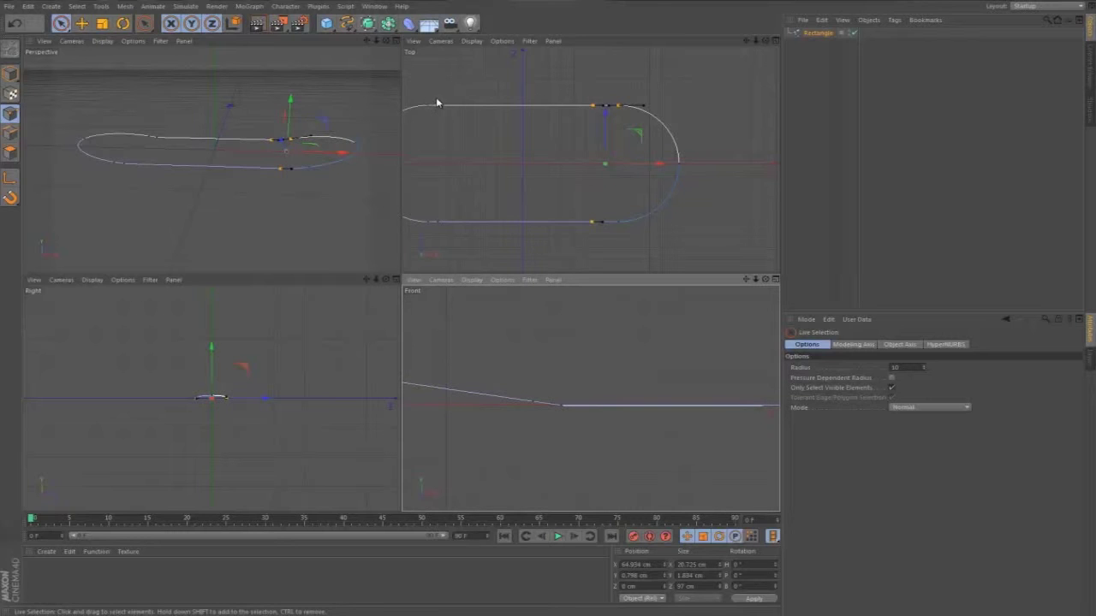
left_click_drag(439, 104, 438, 225)
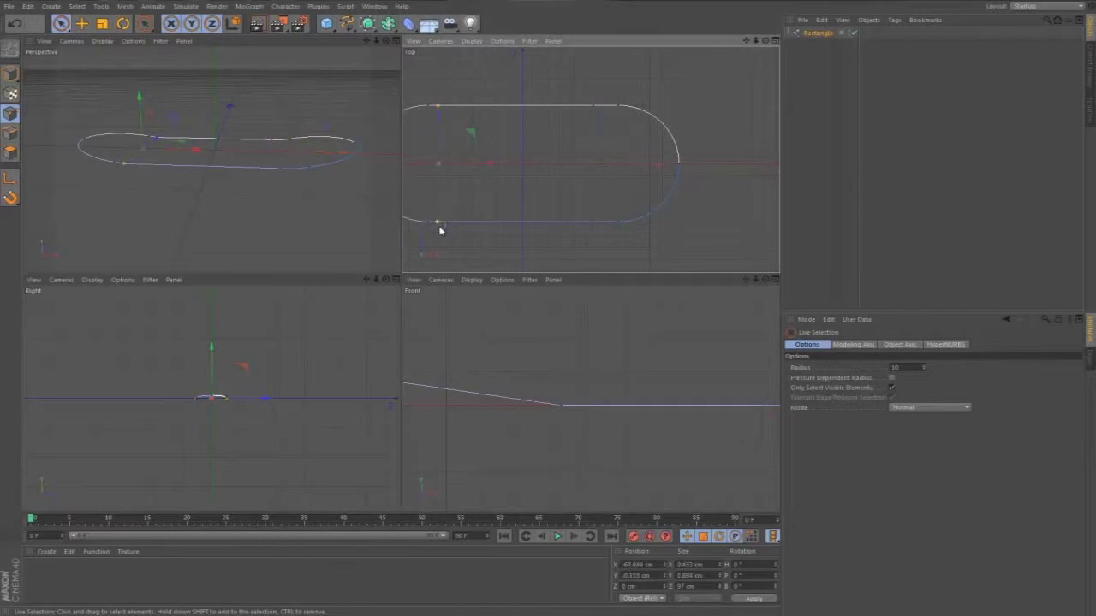
right_click(565, 440)
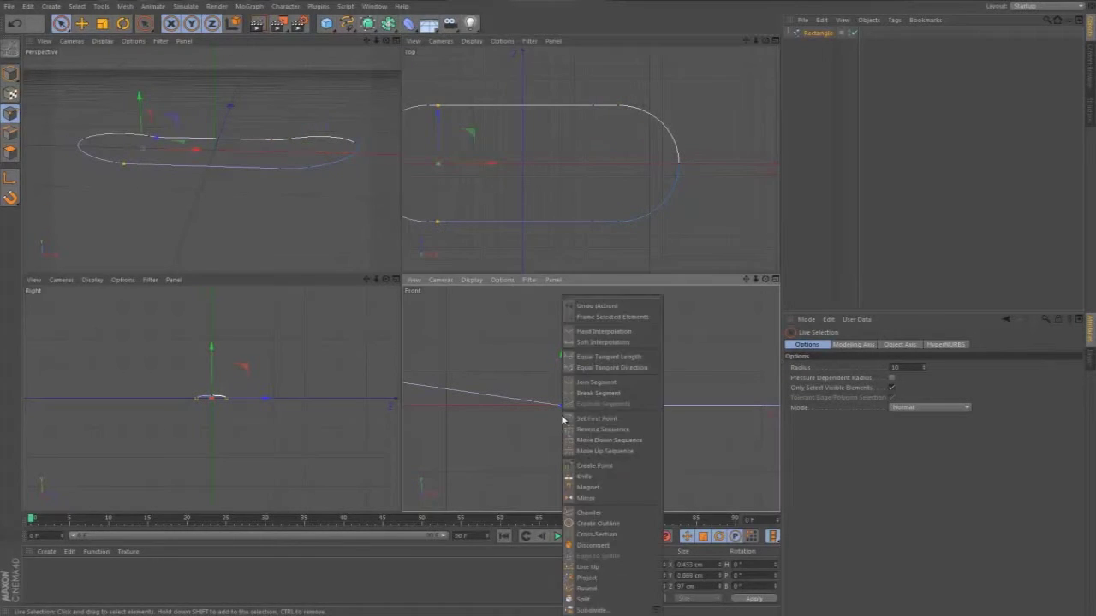
left_click(597, 511)
left_click_drag(571, 422, 973, 220)
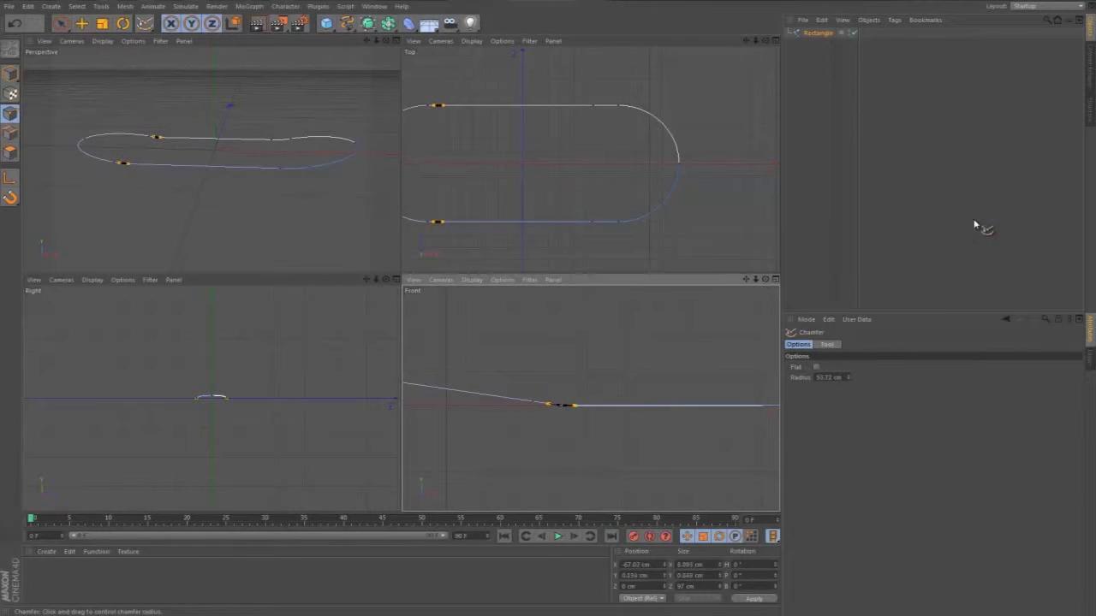
left_click_drag(688, 282, 528, 452)
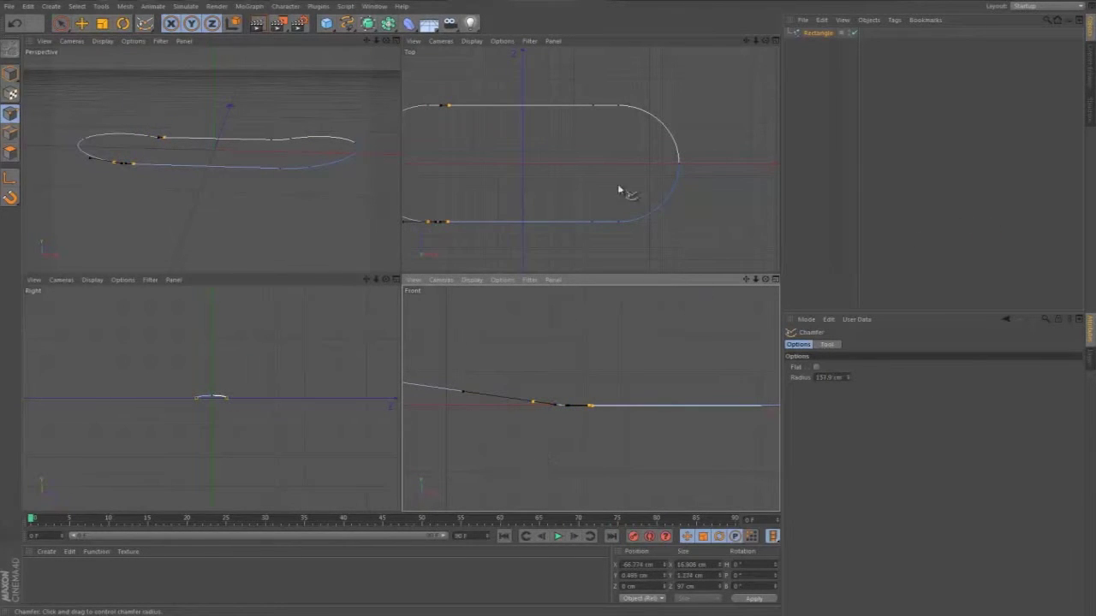
- Add an Extrude NURBS as the parent of the Rectangle spline
left_click_drag(62, 23, 91, 38)
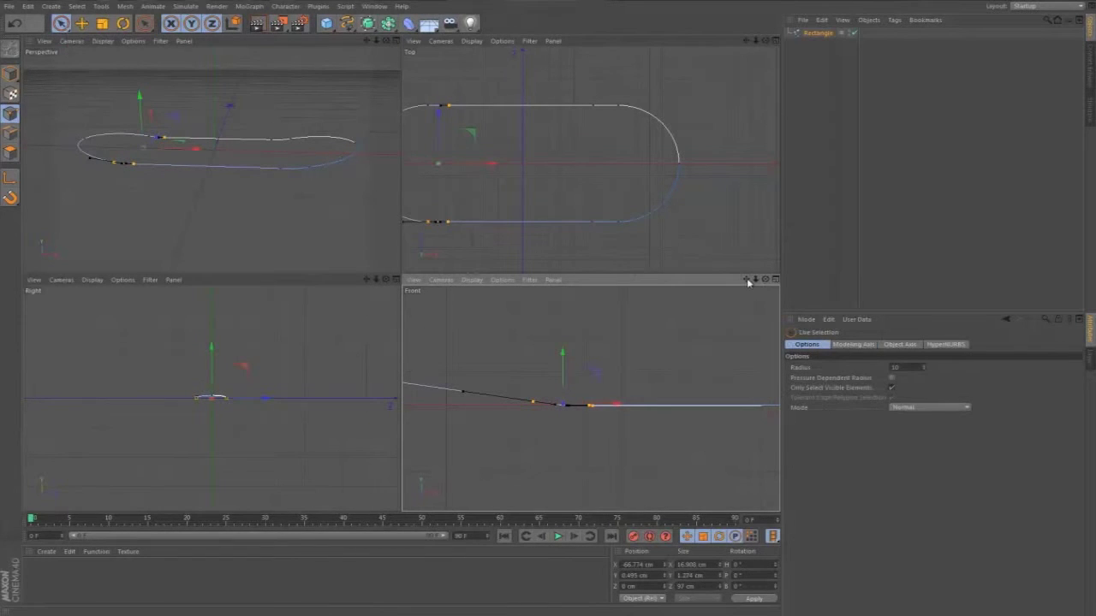
left_click_drag(756, 282, 547, 303)
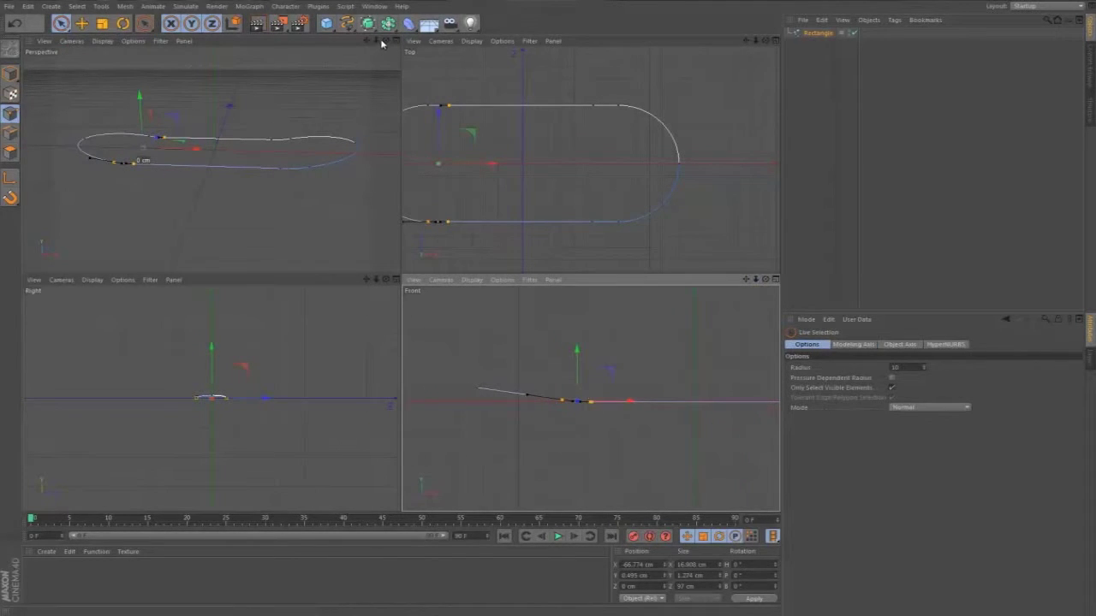
left_click_drag(385, 40, 400, 275)
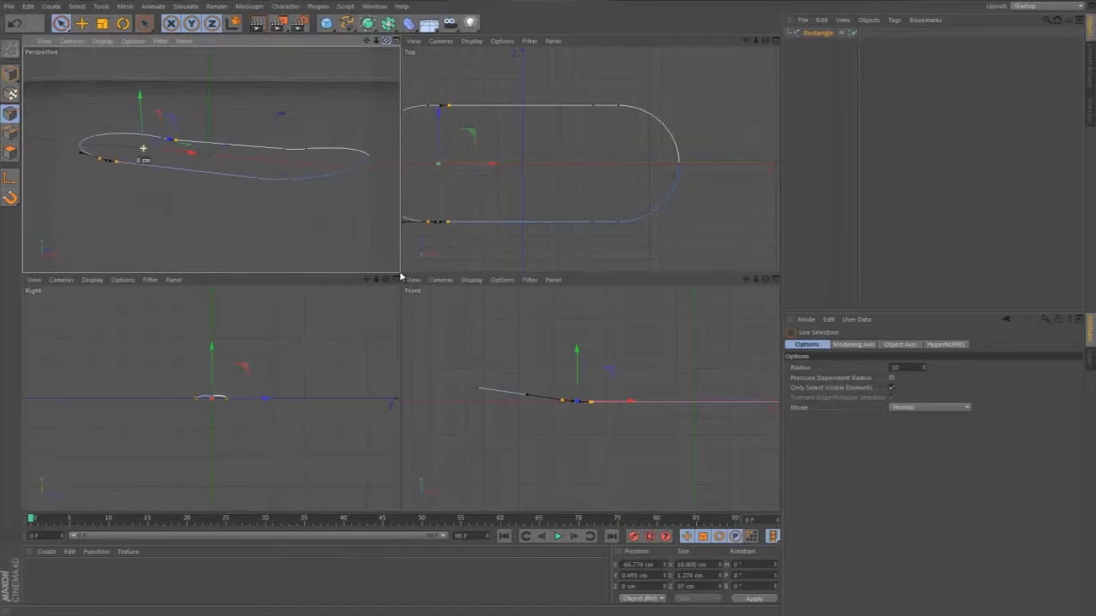
left_click_drag(386, 42, 399, 272)
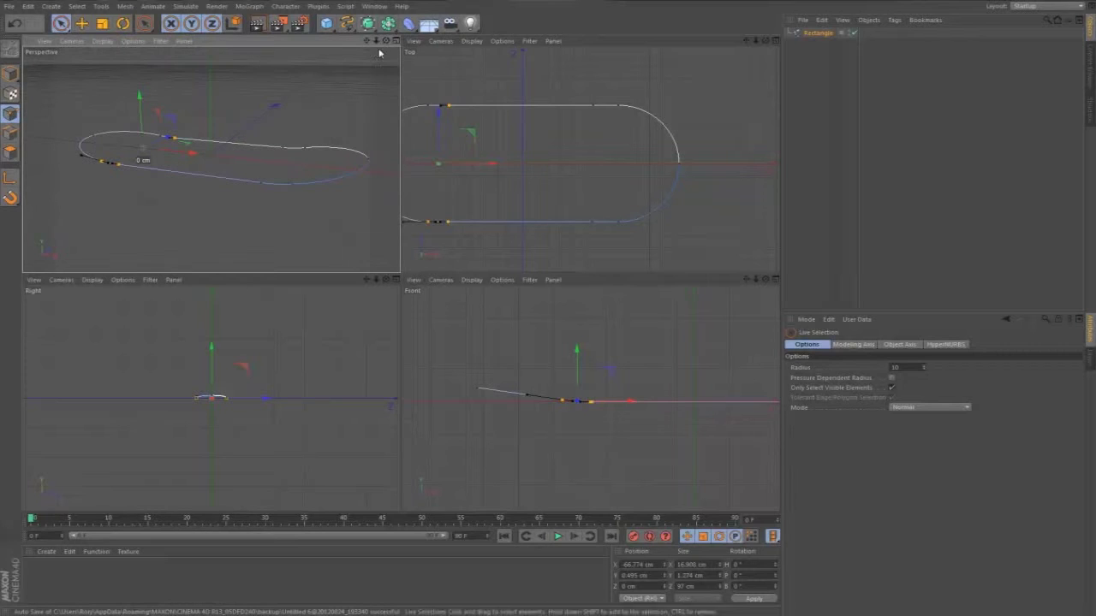
left_click(375, 23)
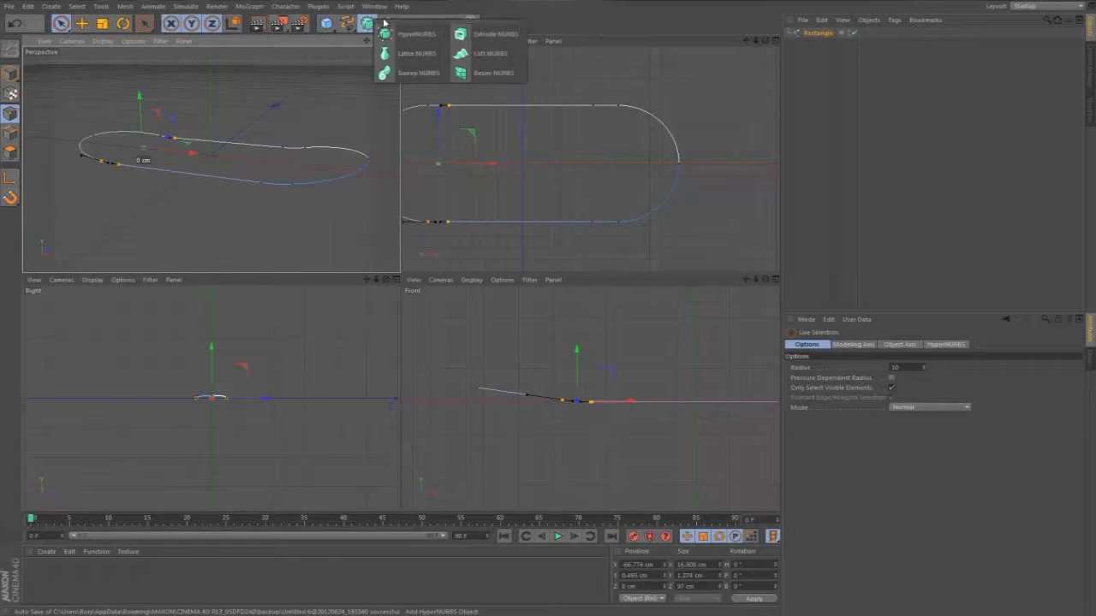
middle_click(363, 108)
left_click_drag(755, 40, 719, 41)
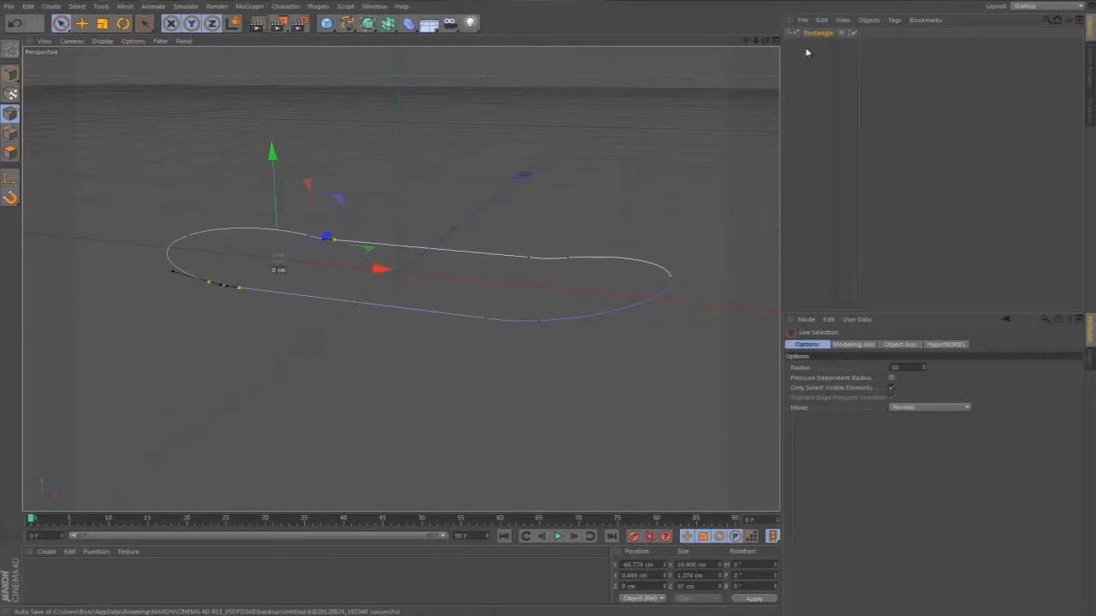
left_click(368, 23)
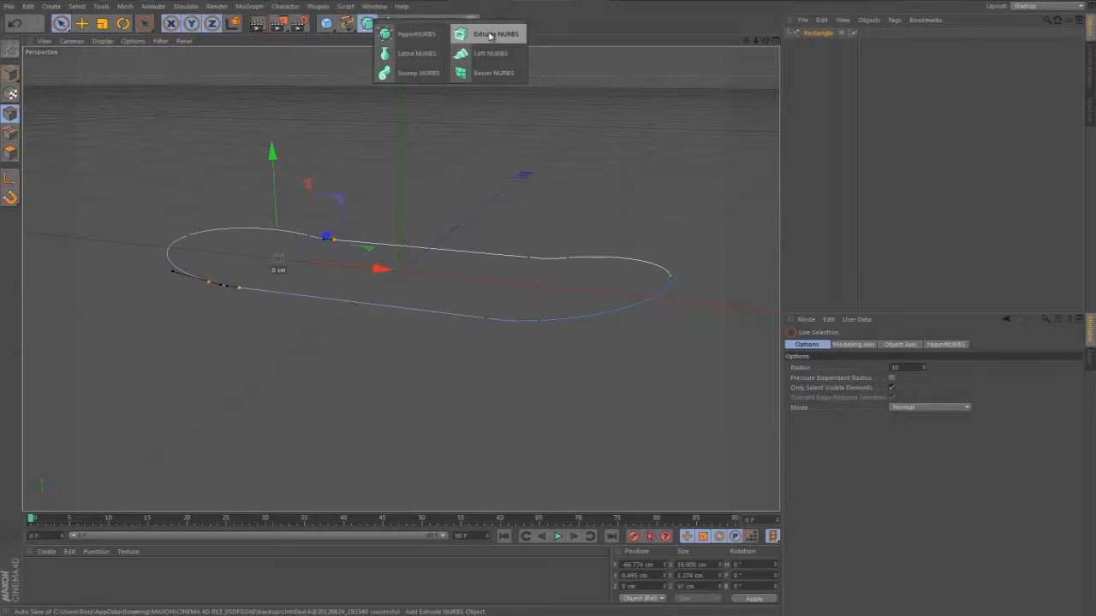
left_click(490, 35, "alt")
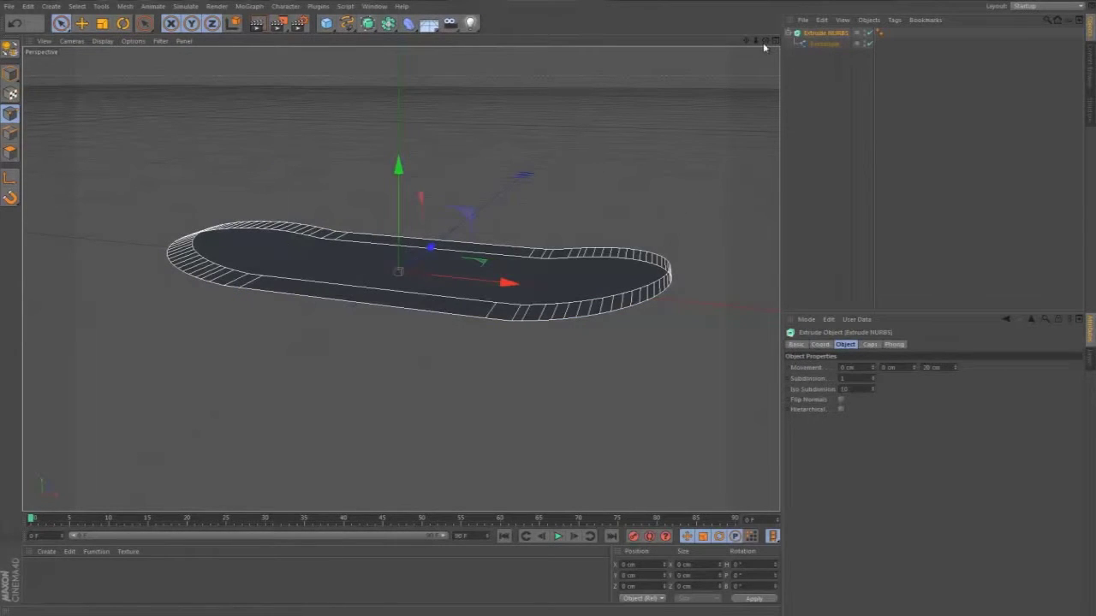
- Set the Z movement of the Extrude NURBS to 0 cm
left_click_drag(765, 40, 552, 306)
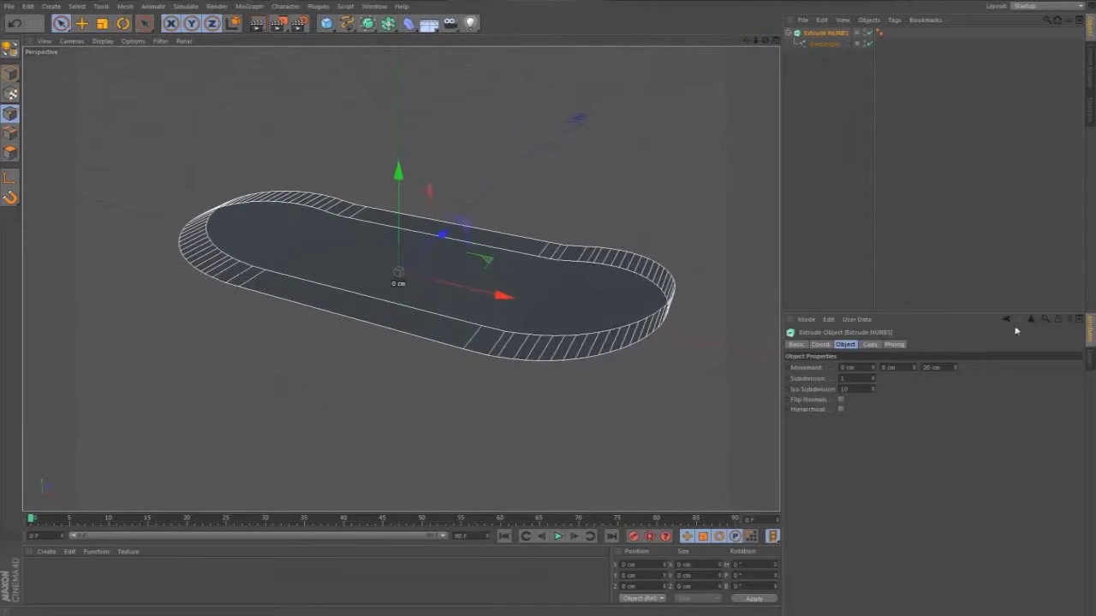
left_click_drag(946, 366, 741, 370)
type("0")
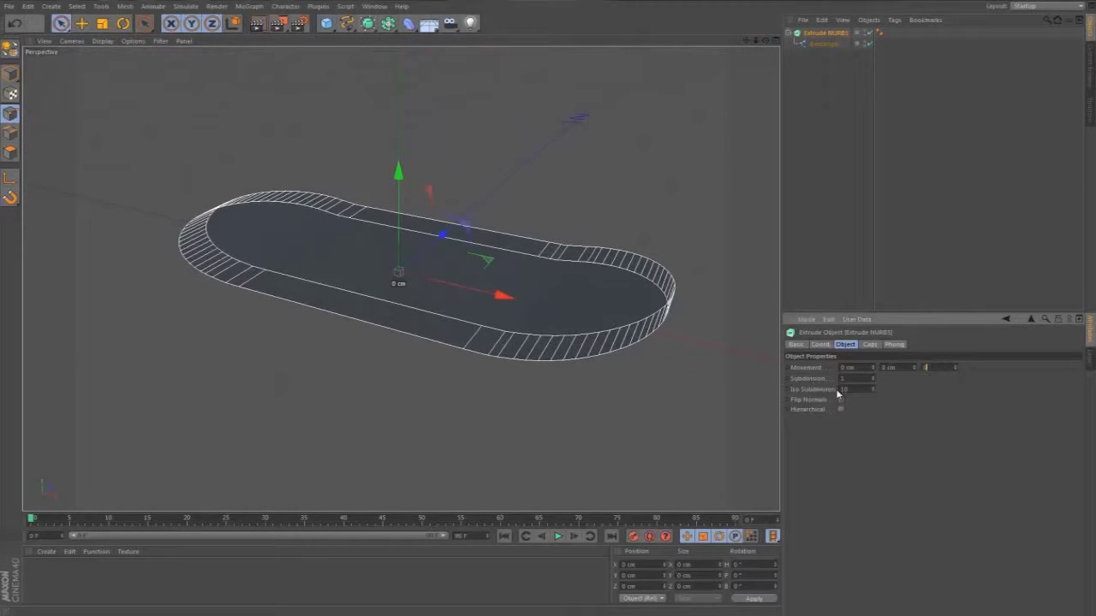
key("Return")
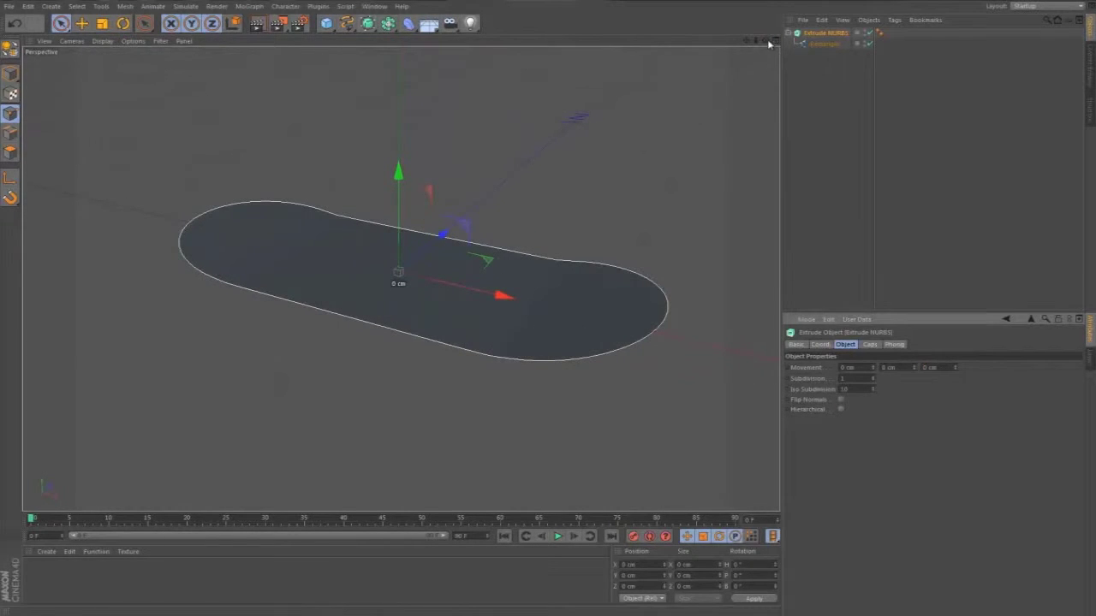
- Give the deck thickness by setting the Y movement of the Extrude NURBS to 3 cm
left_click_drag(548, 304, 550, 303, "alt")
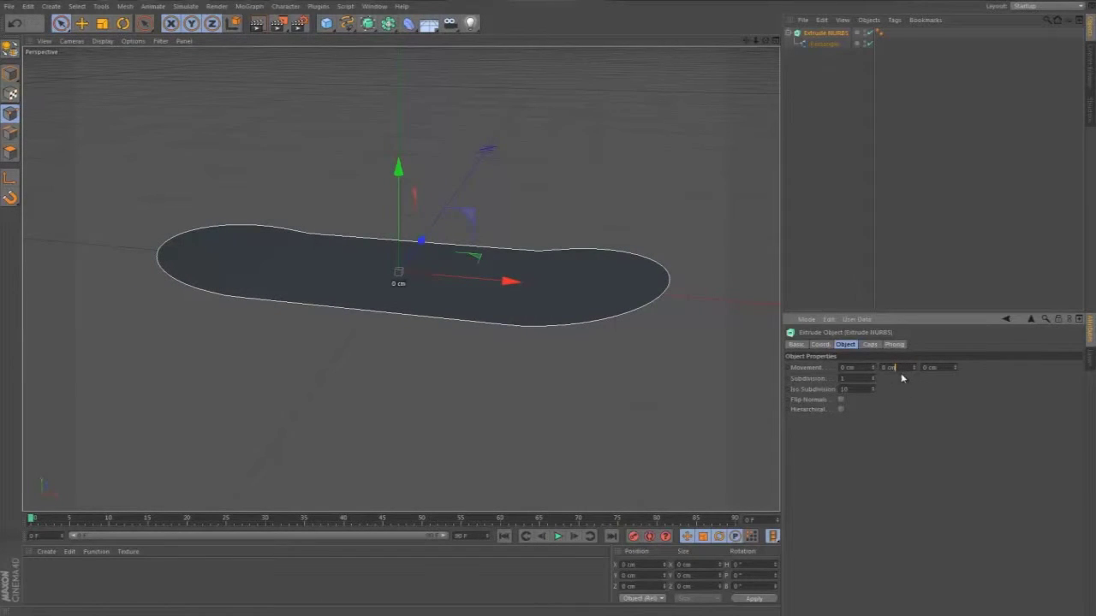
key("Up")
key("Up")
key("Up")
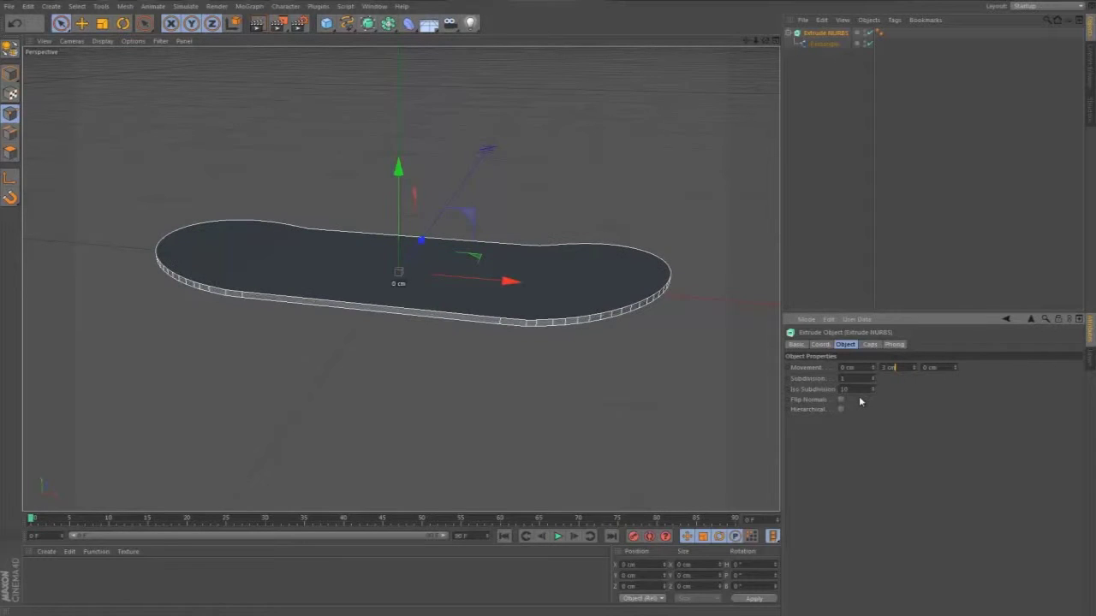
key("Up")
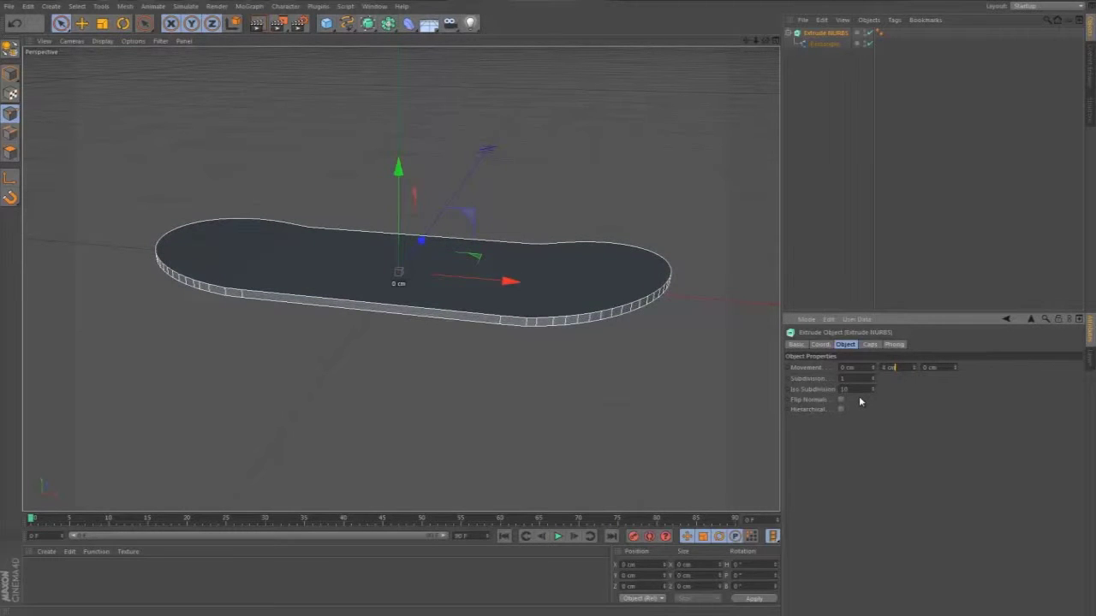
key("Up")
left_click_drag(765, 40, 549, 307)
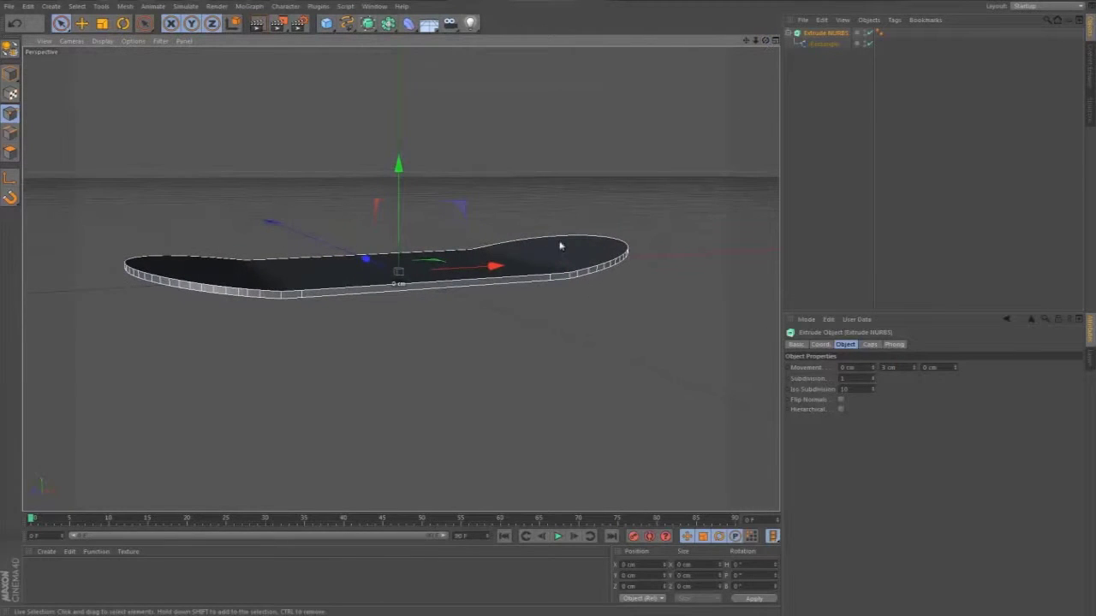
- Open the cap and rounding settings of the Extrude NURBS and examine the deck's edges in the perspective and four-view layouts
left_click(870, 344)
key("F5")
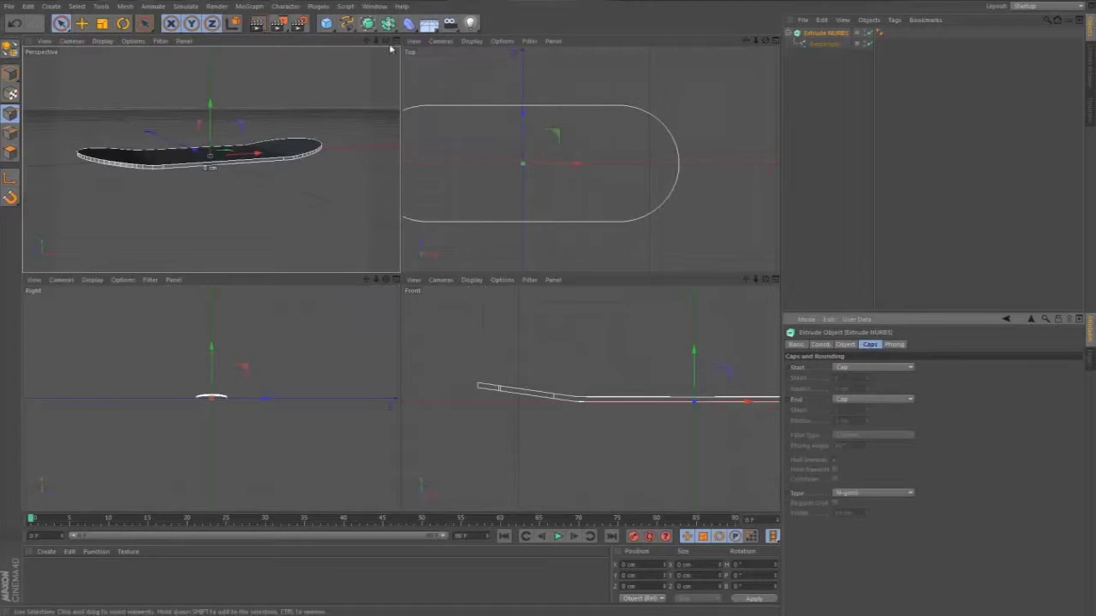
left_click(395, 40)
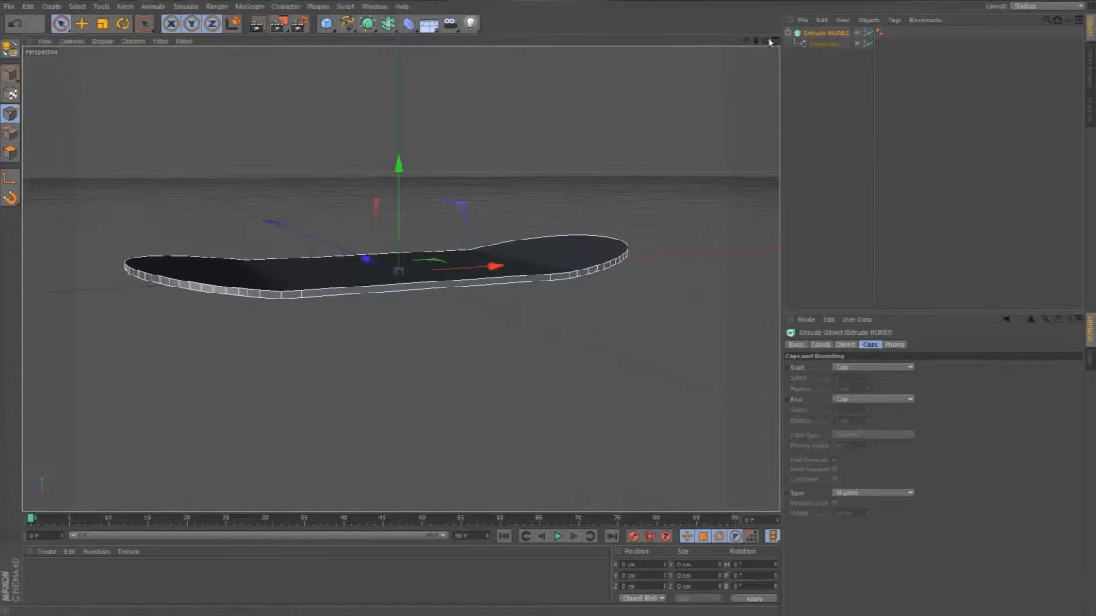
left_click_drag(766, 41, 758, 47)
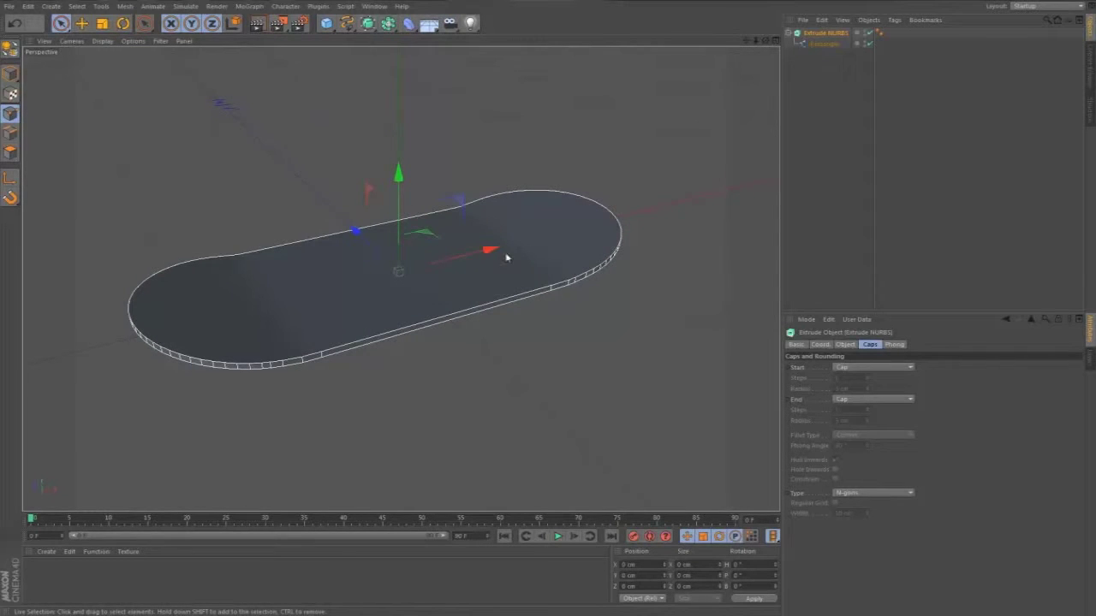
middle_click(461, 276)
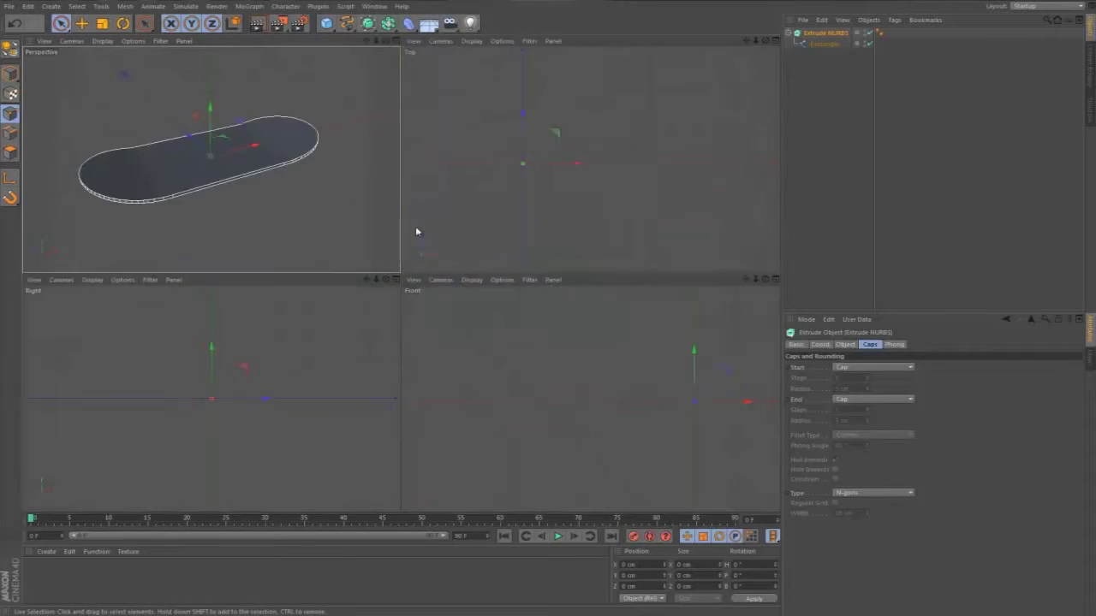
left_click(395, 41)
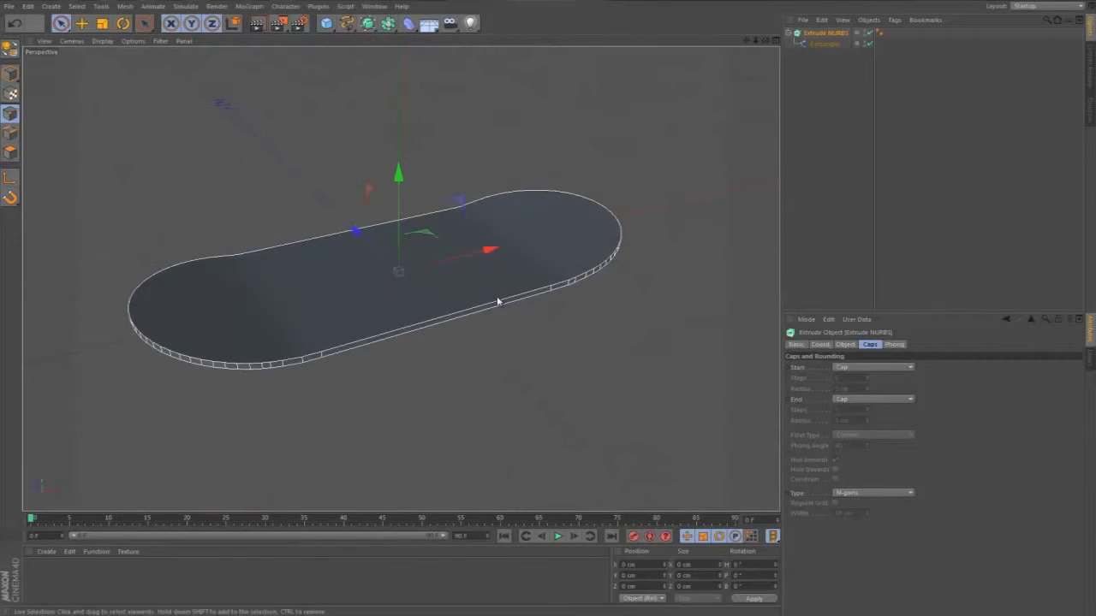
key("F5")
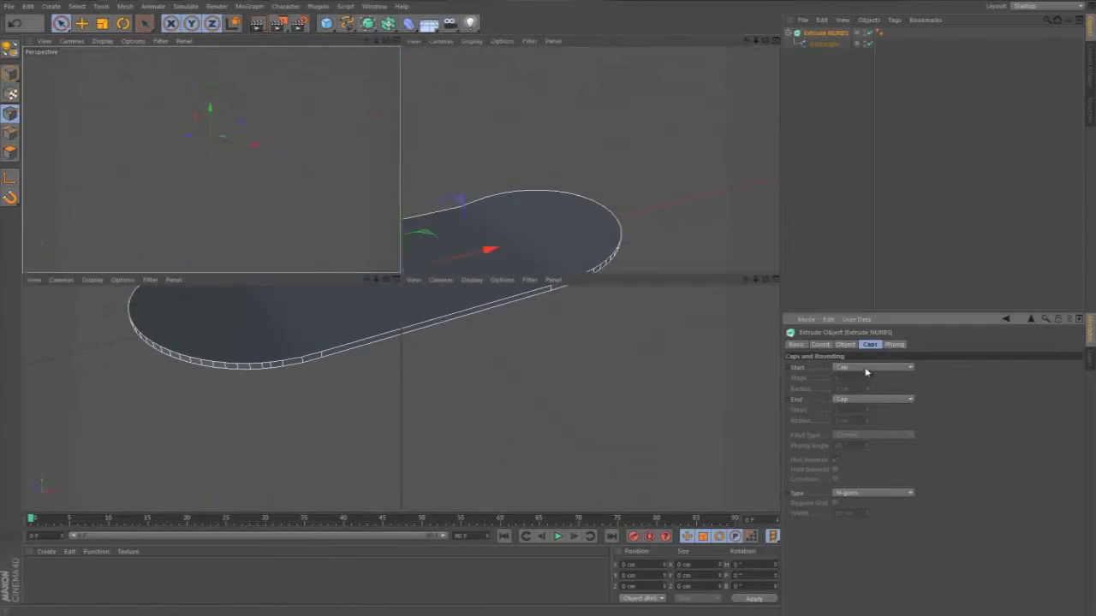
left_click(395, 40)
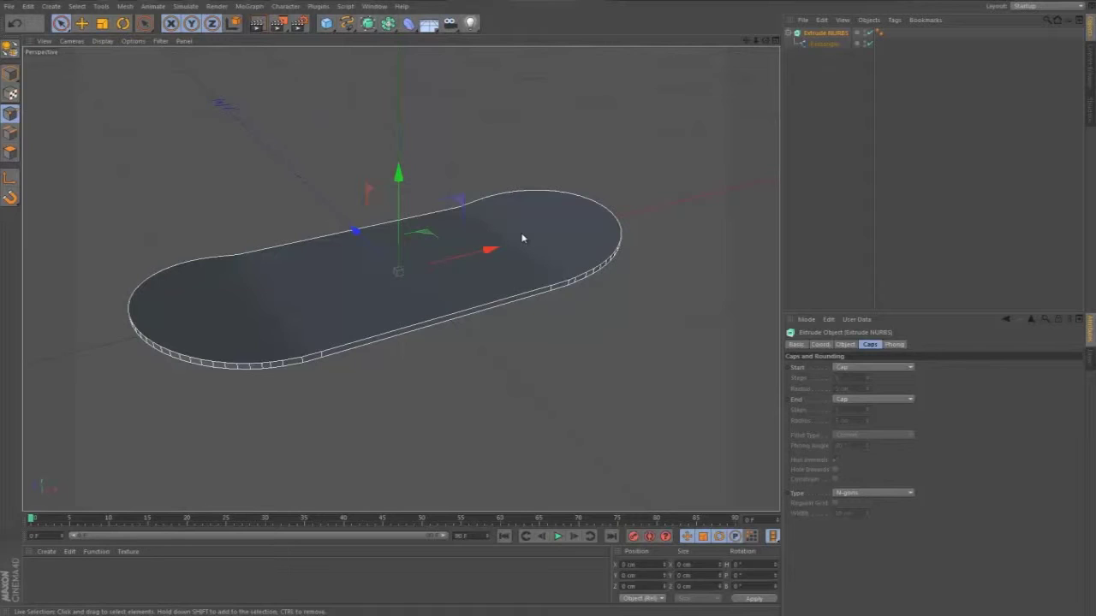
middle_click(572, 174)
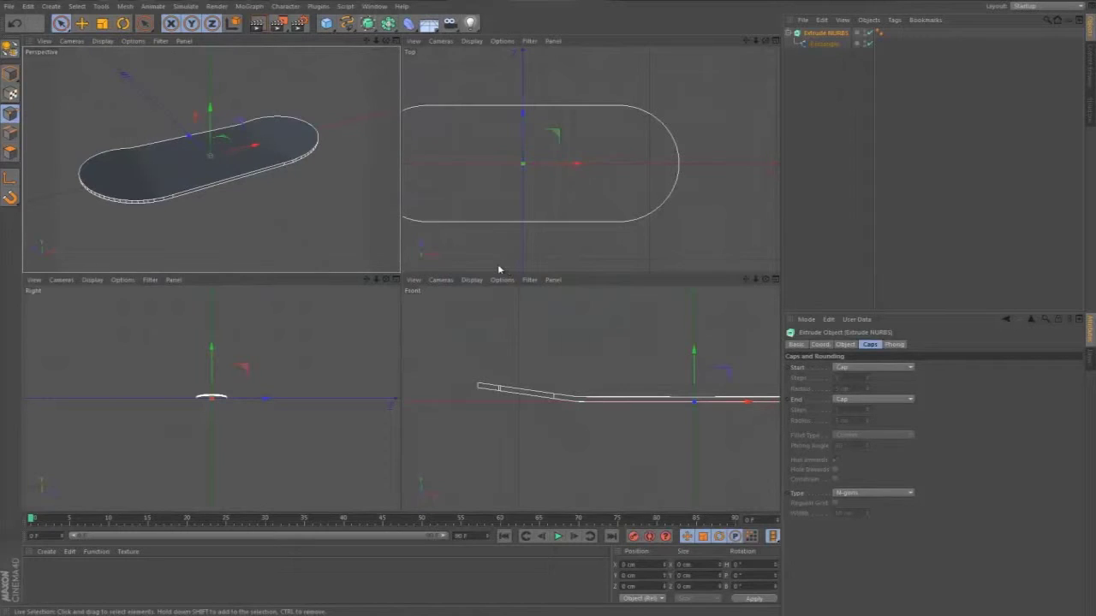
middle_click(374, 177)
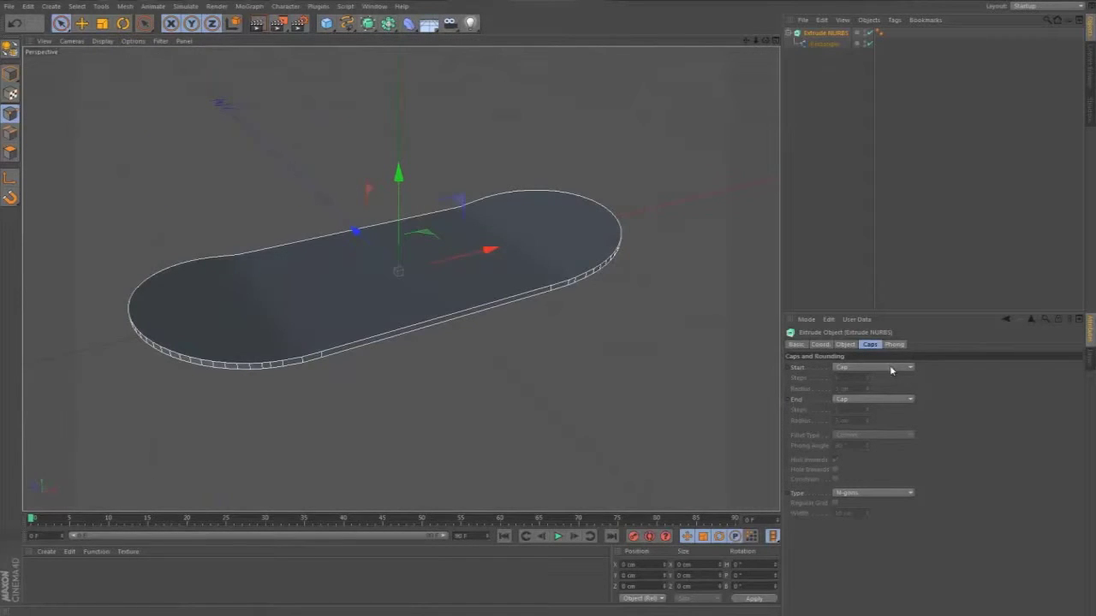
- Set both the start and end caps of the Extrude NURBS to Fillet Cap
left_click(856, 367)
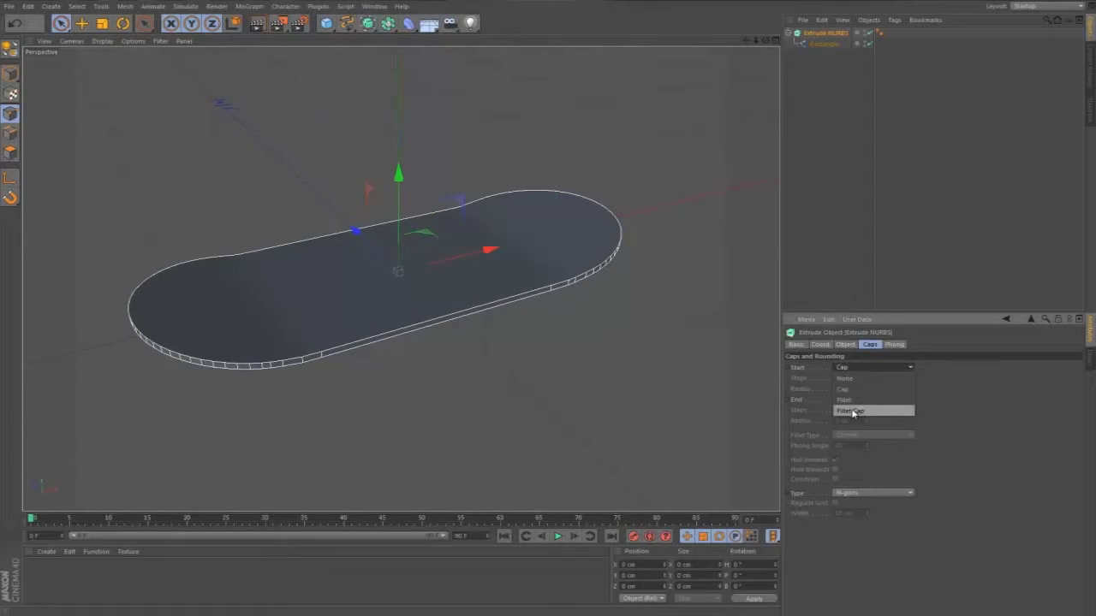
left_click(853, 416)
left_click(878, 400)
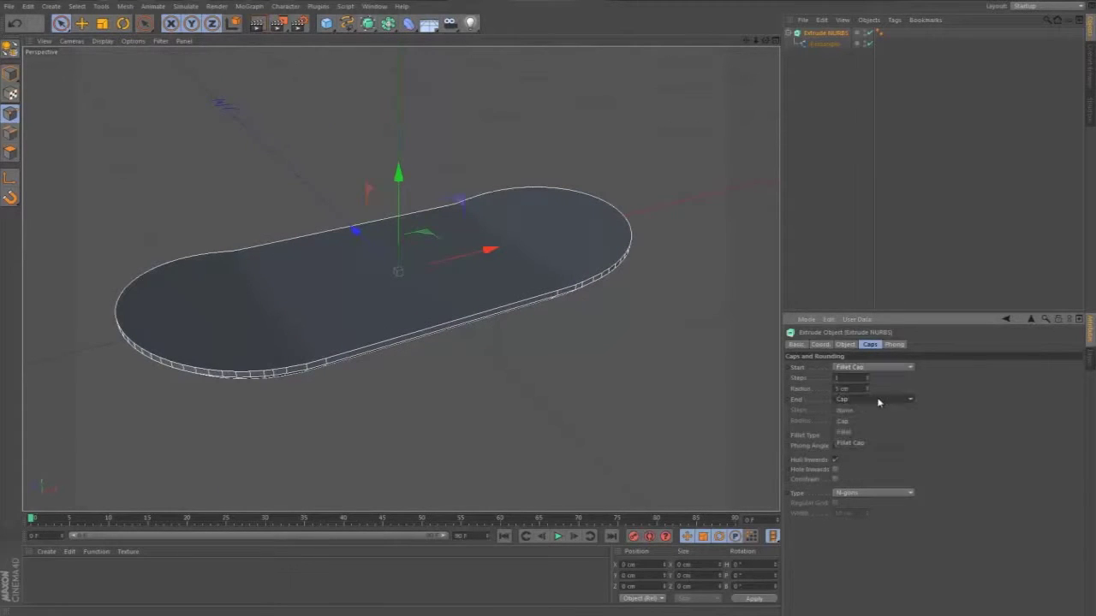
left_click(857, 442)
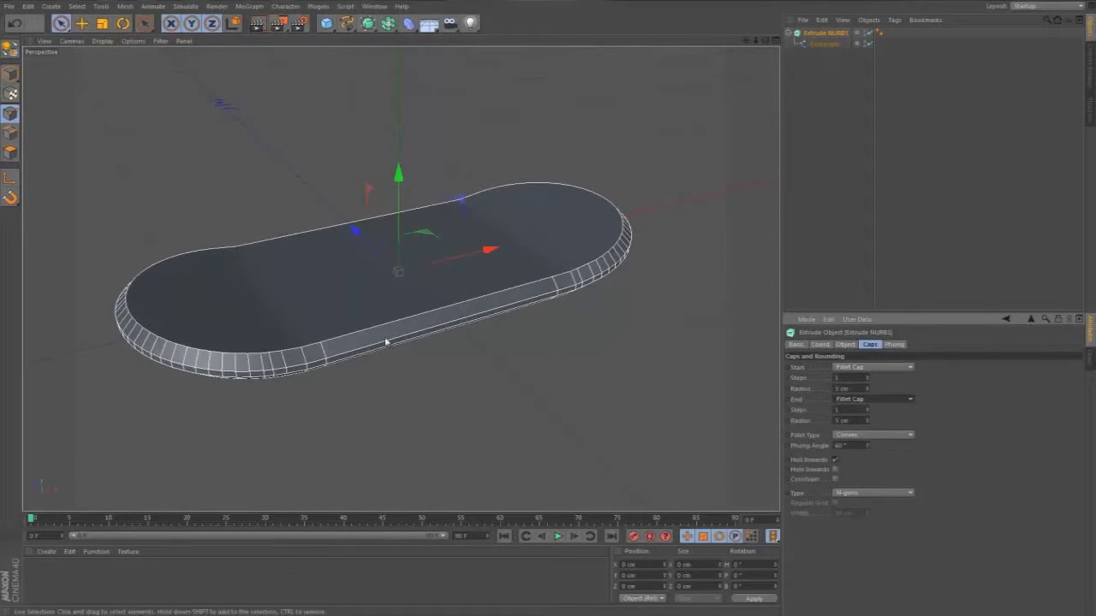
- Set the start and end fillet radii of the Extrude NURBS to 1 cm
left_click(868, 391)
left_click(868, 391)
left_click(868, 392)
left_click(868, 391)
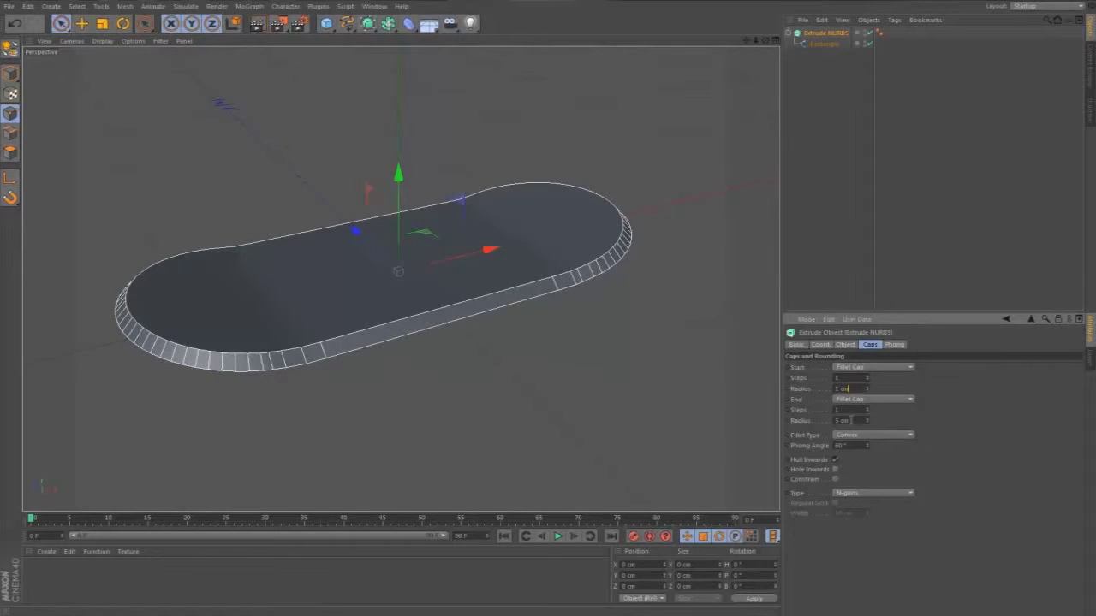
double_click(852, 420)
type("1")
key("Return")
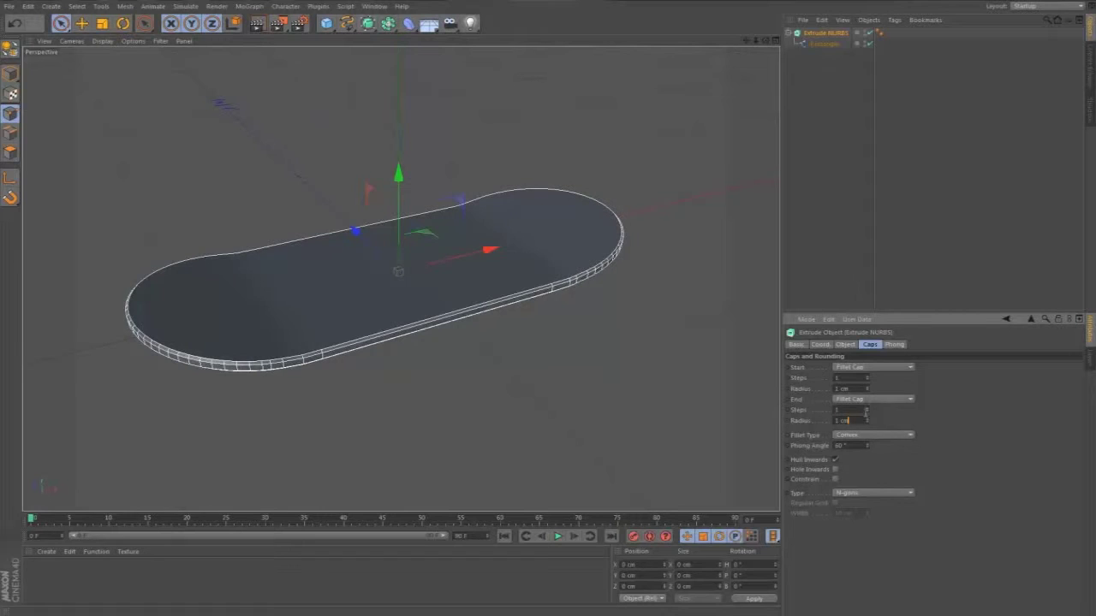
- Set the start and end fillet radii of the Extrude NURBS to 0.6 cm
left_click_drag(859, 389, 748, 389)
type("0.6")
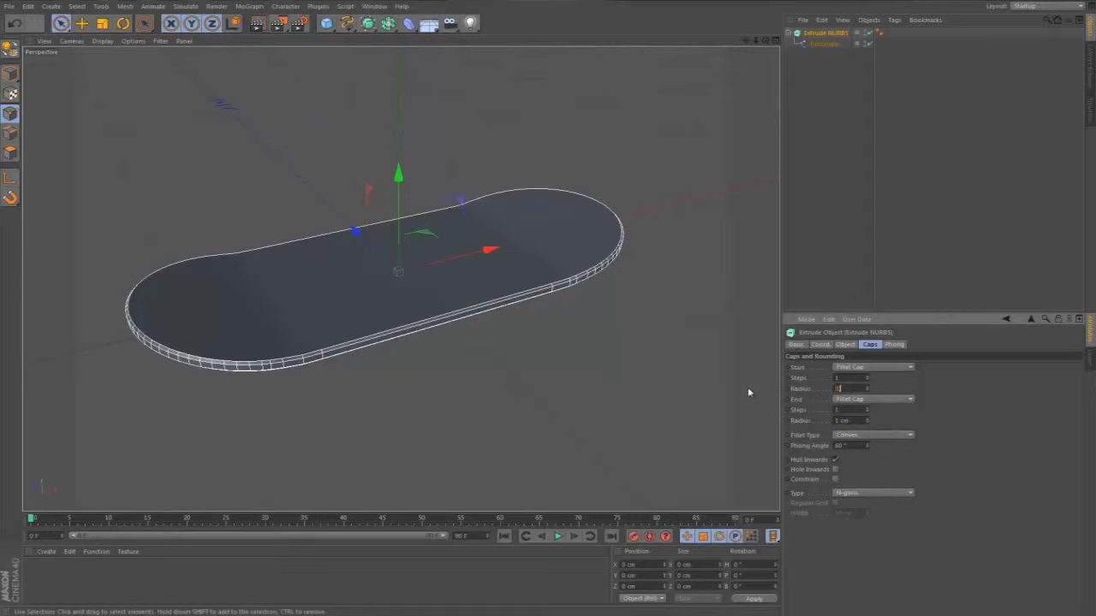
key("Return")
double_click(855, 420)
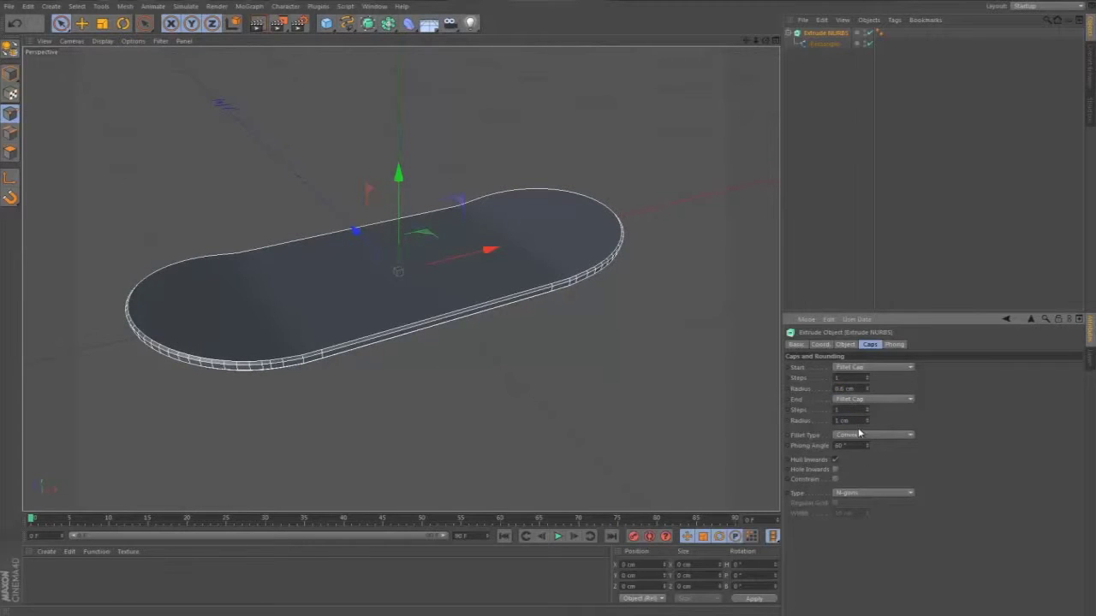
type("0.6")
key("Return")
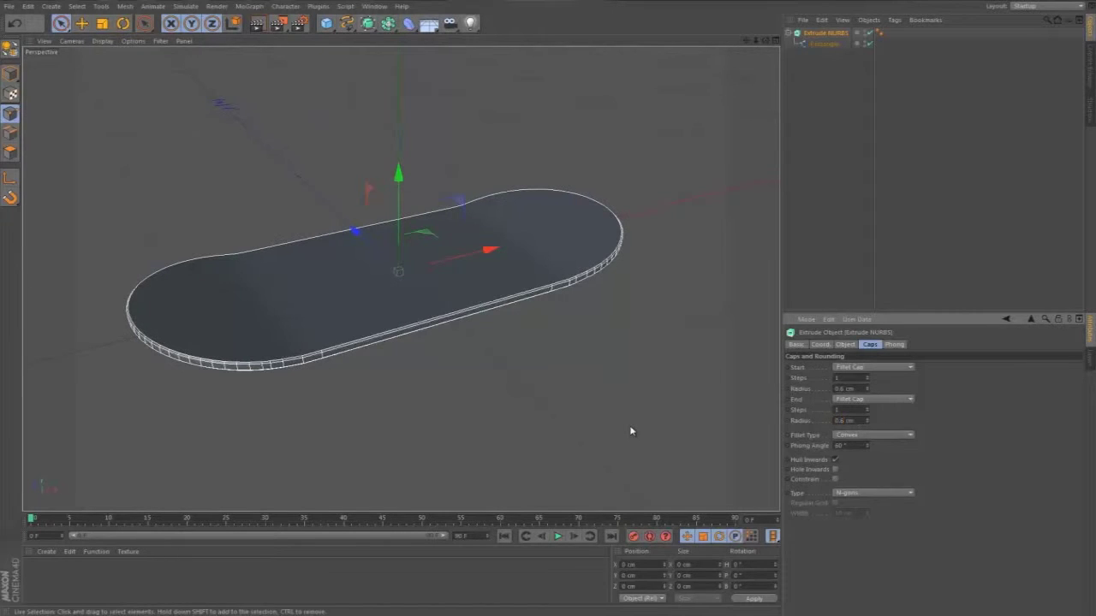
- Set the start and end fillet steps to 2 and render a preview of the deck
type("2")
key("Return")
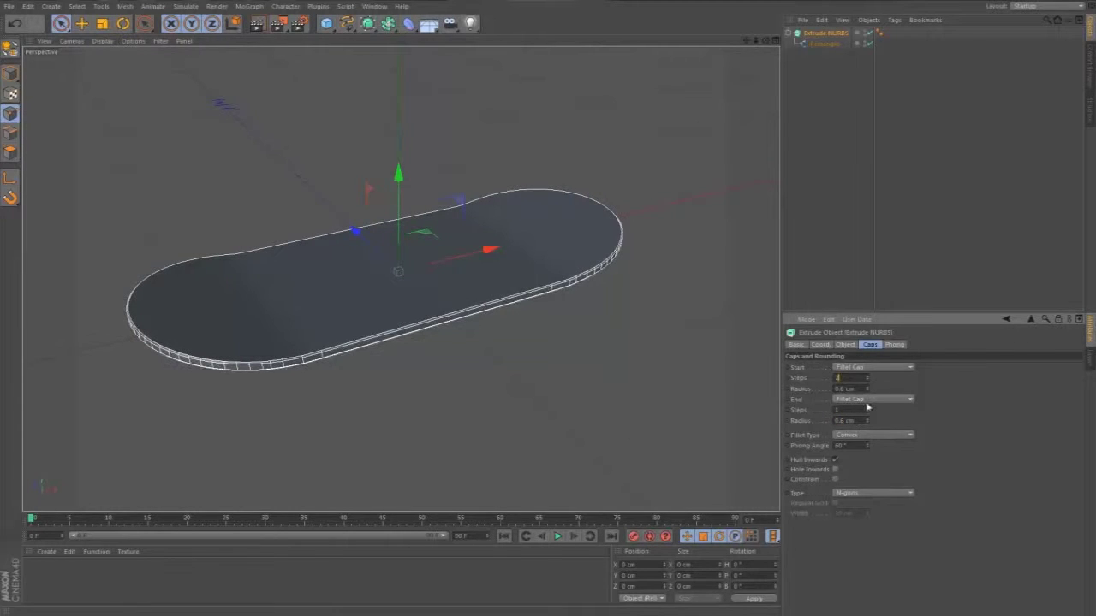
left_click(859, 410)
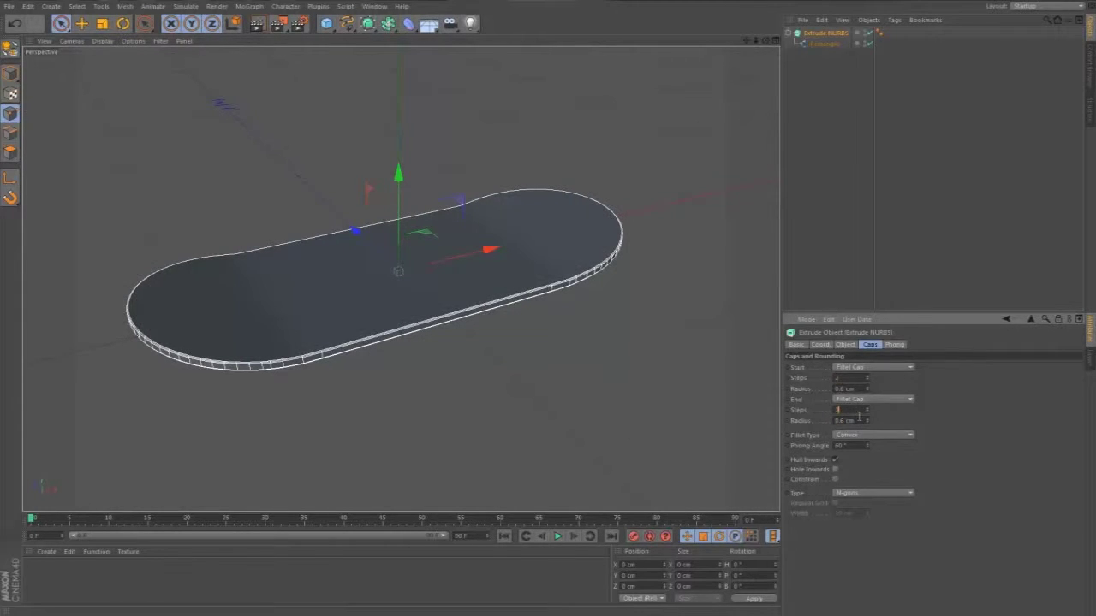
type("2")
key("Return")
key("ctrl+r")
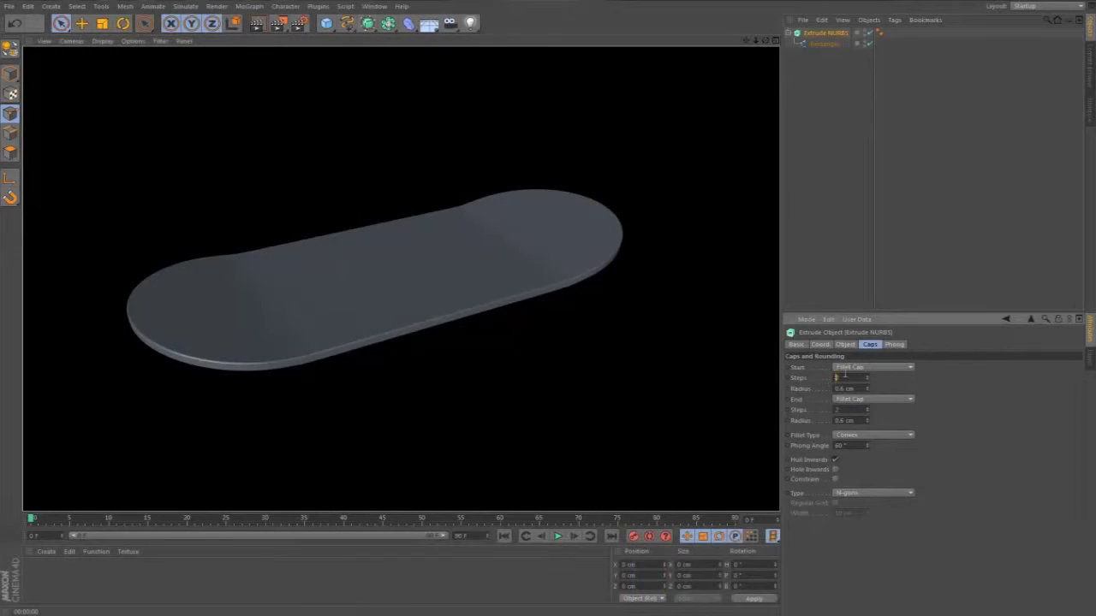
- Try 6 steps on the end cap's fillet and inspect the deck's rounded edge up close
left_click(744, 41)
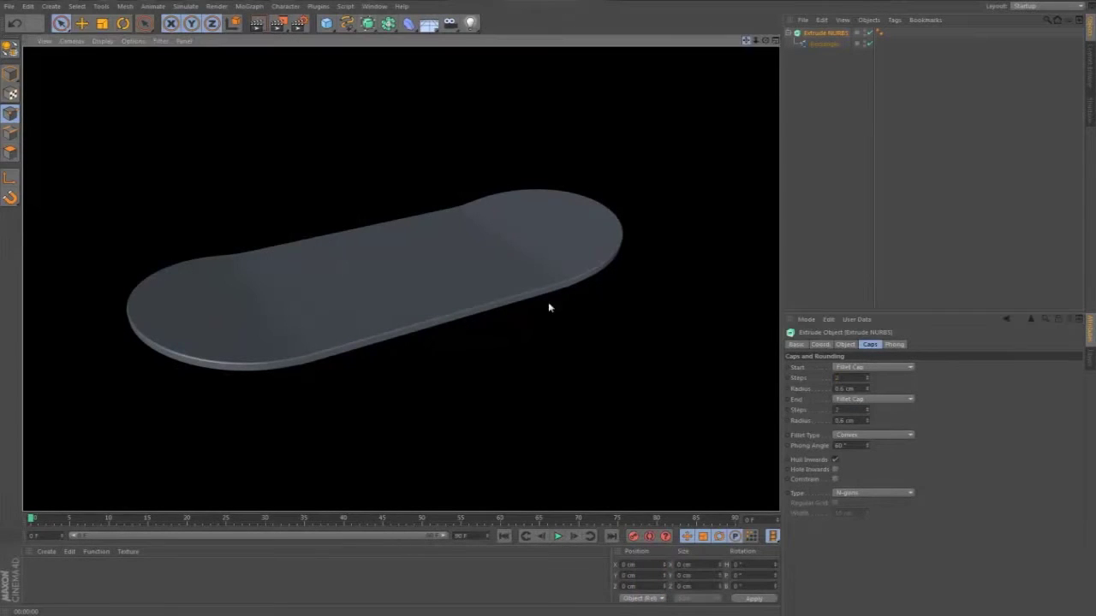
double_click(856, 377)
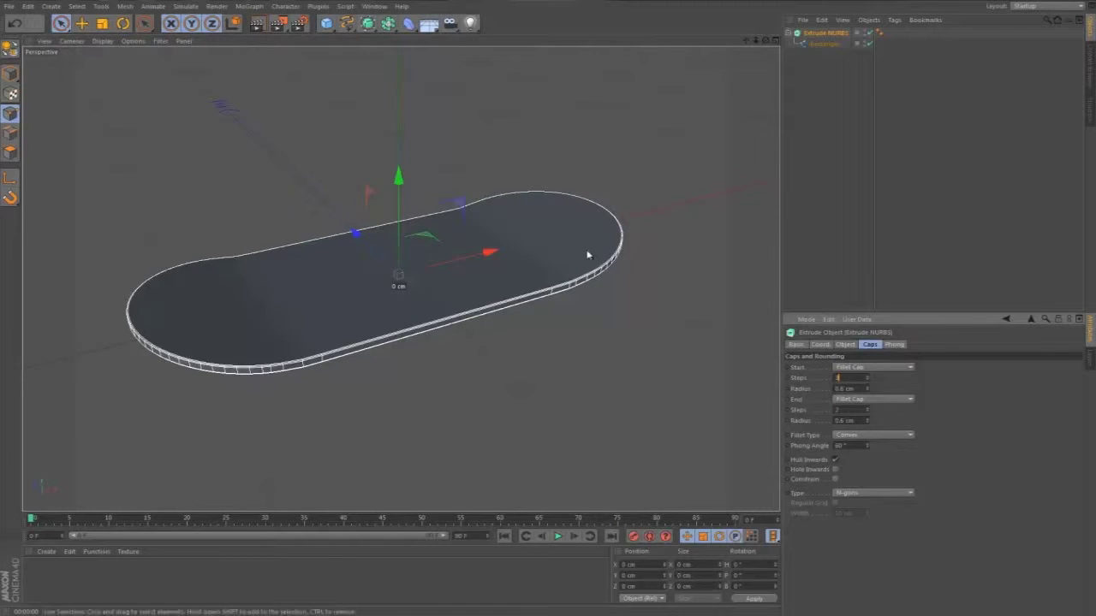
left_click(857, 412)
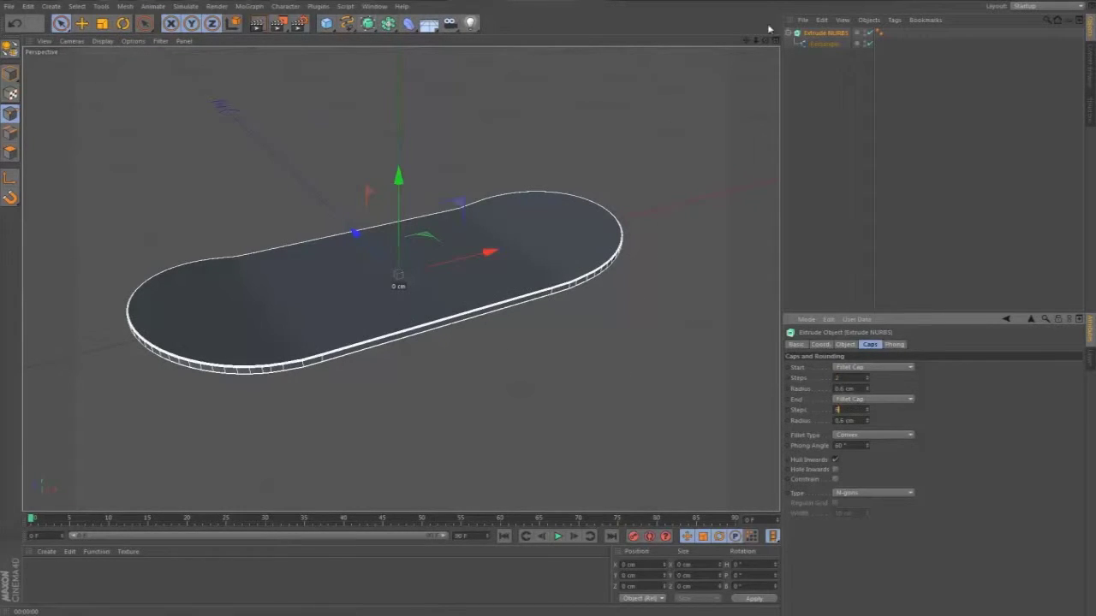
mouse_move(754, 43)
left_mouse_down()
mouse_move(547, 305)
mouse_move(752, 42)
left_mouse_up()
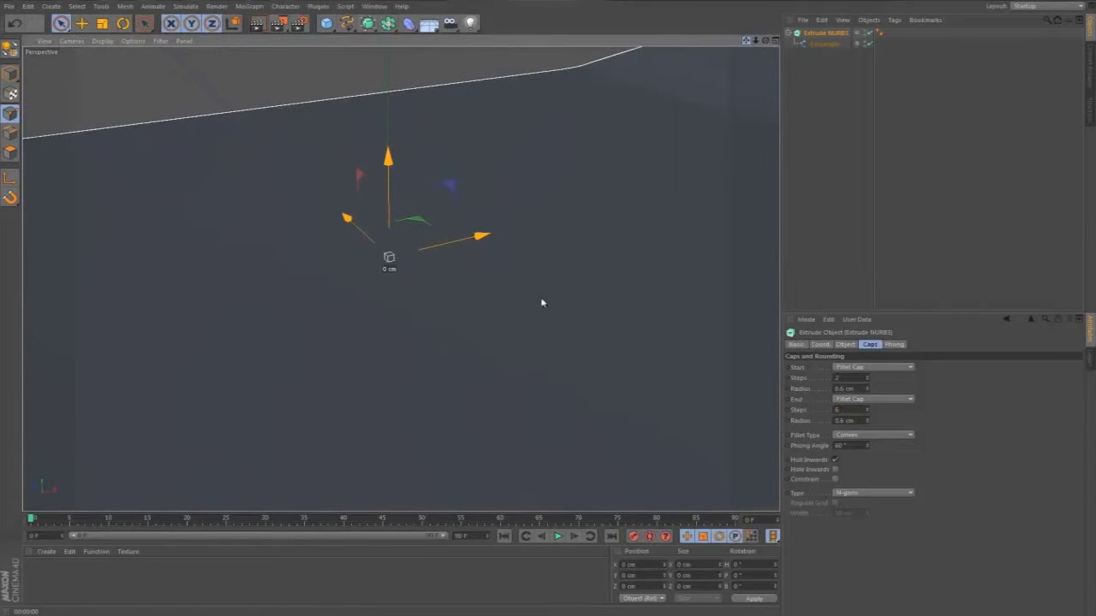
left_click_drag(541, 303, 562, 301)
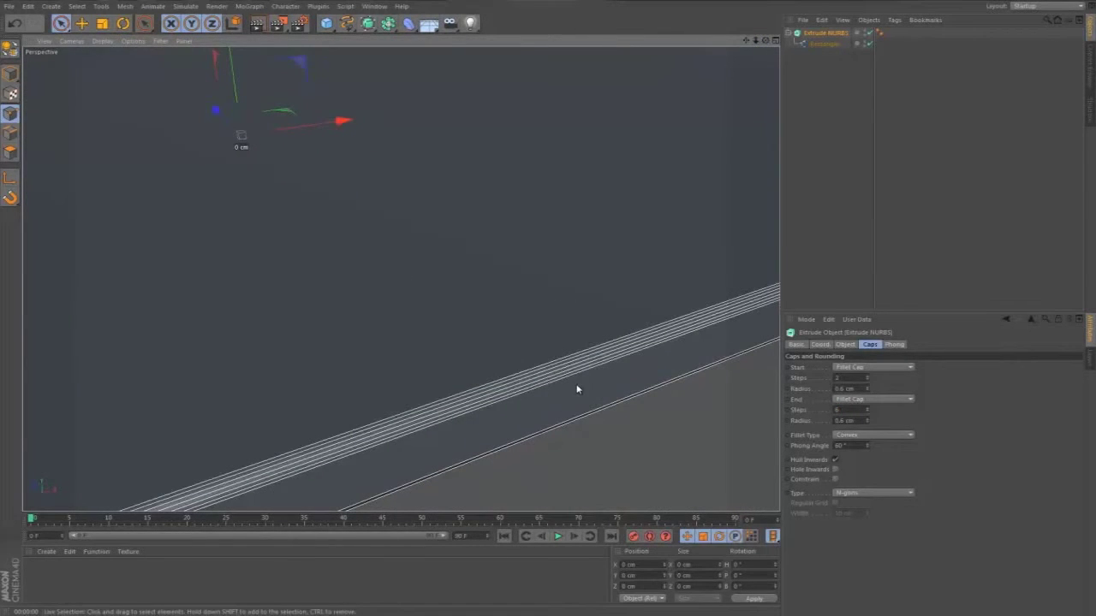
- Set the fillet steps of both the start and end caps to 3
left_click(855, 408)
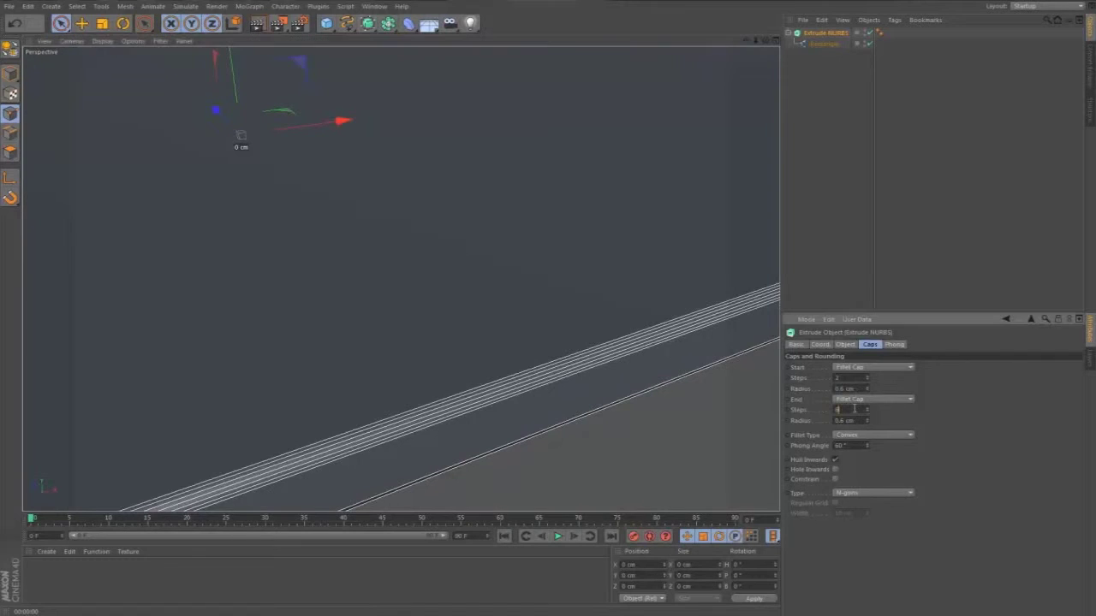
key("Down")
key("Down")
key("Down")
key("Down")
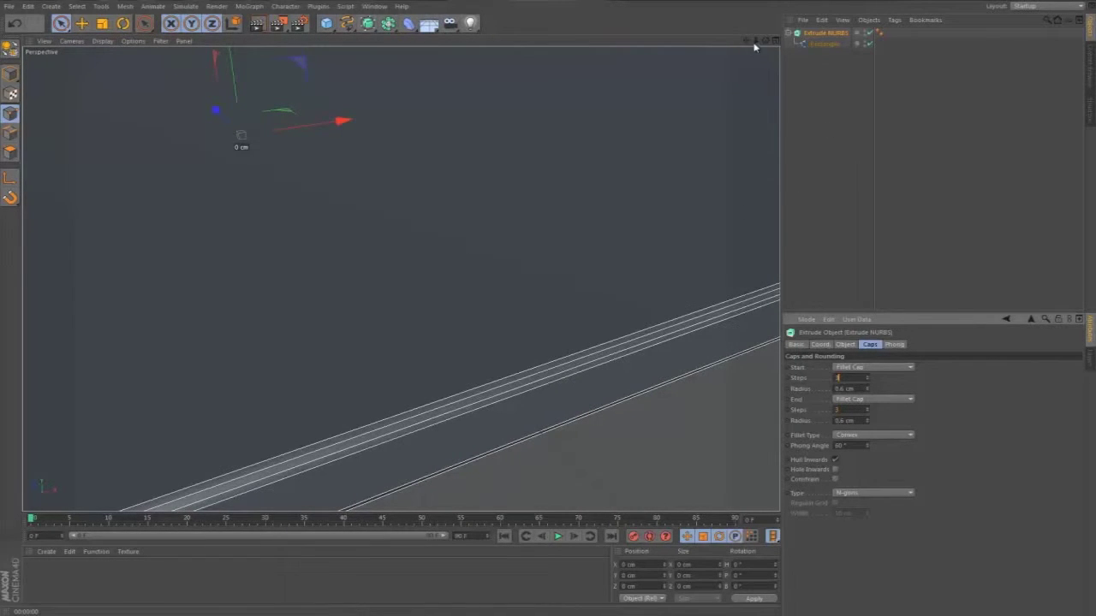
- Render a preview of the deck and examine its rounded edges from several angles with nothing selected
left_click_drag(755, 41, 550, 308)
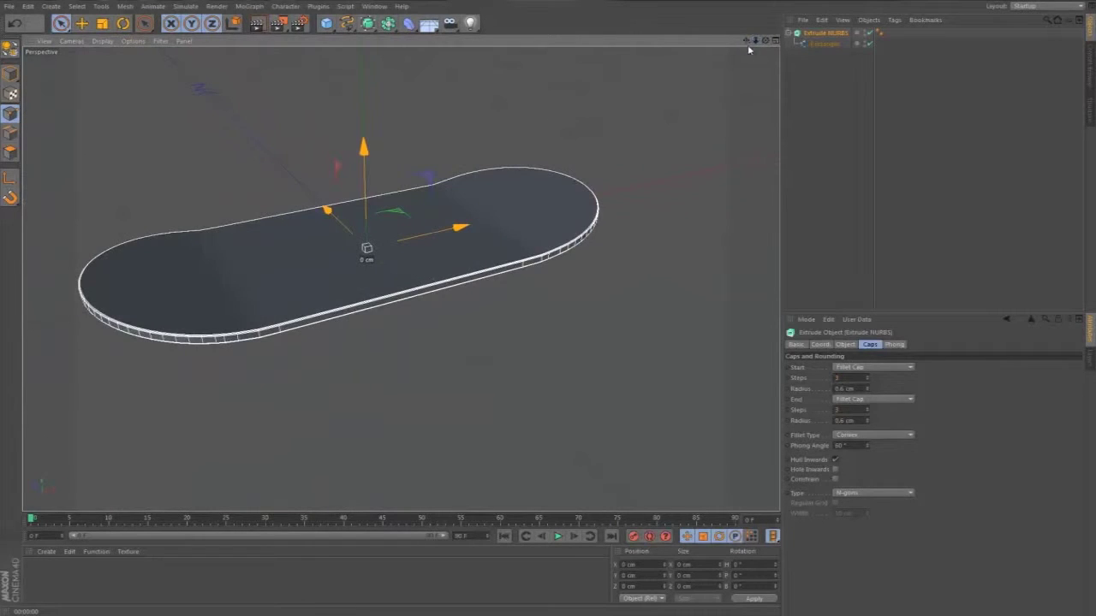
left_click_drag(746, 42, 547, 308)
key("ctrl+r")
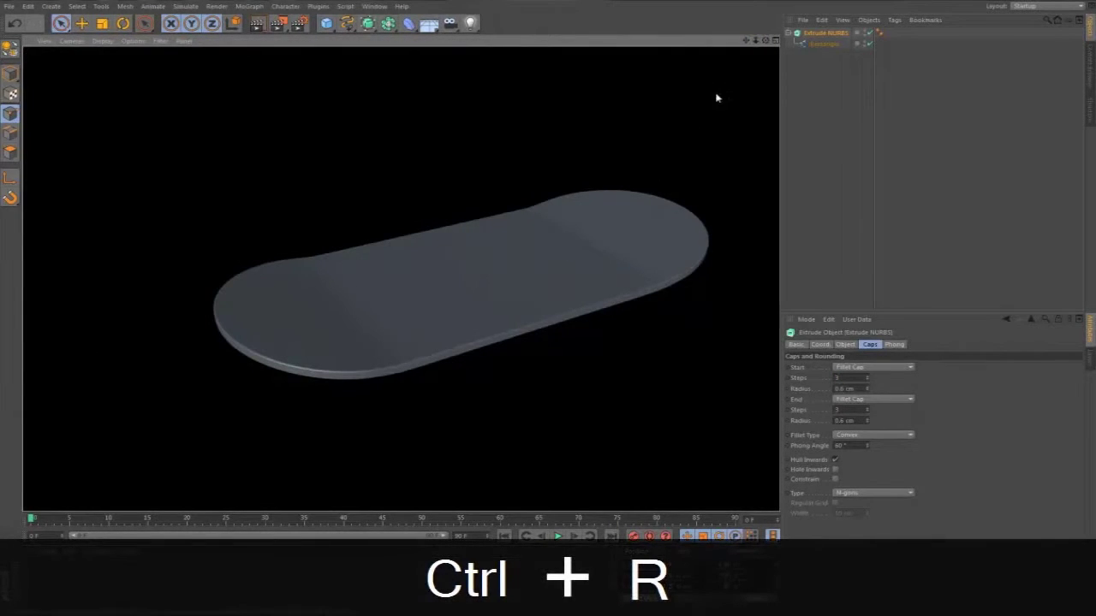
left_click_drag(765, 41, 549, 308)
left_click_drag(765, 41, 548, 306)
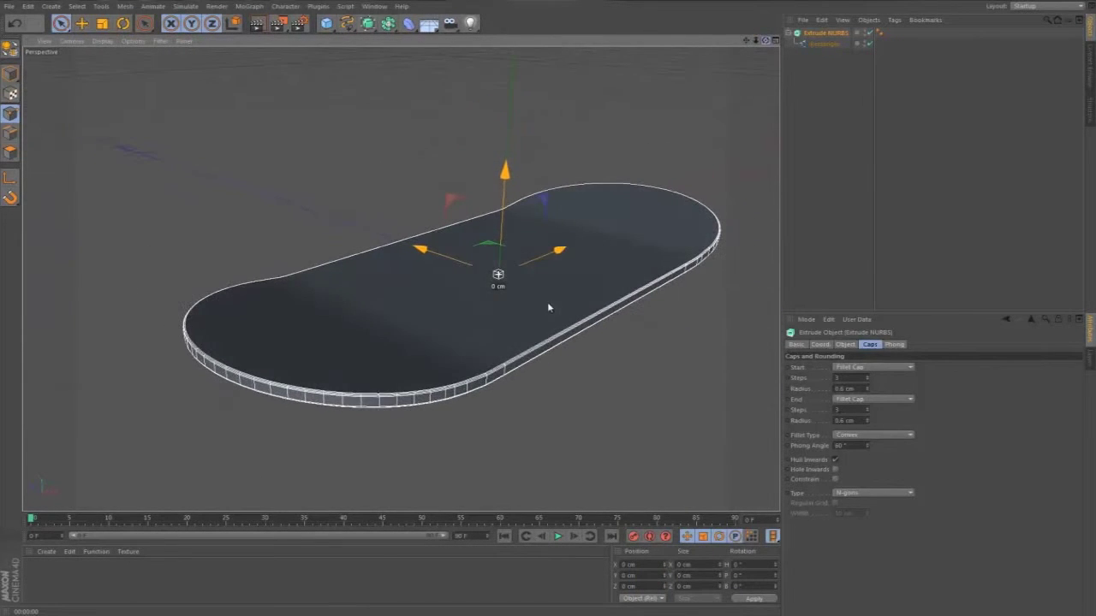
left_click(816, 78)
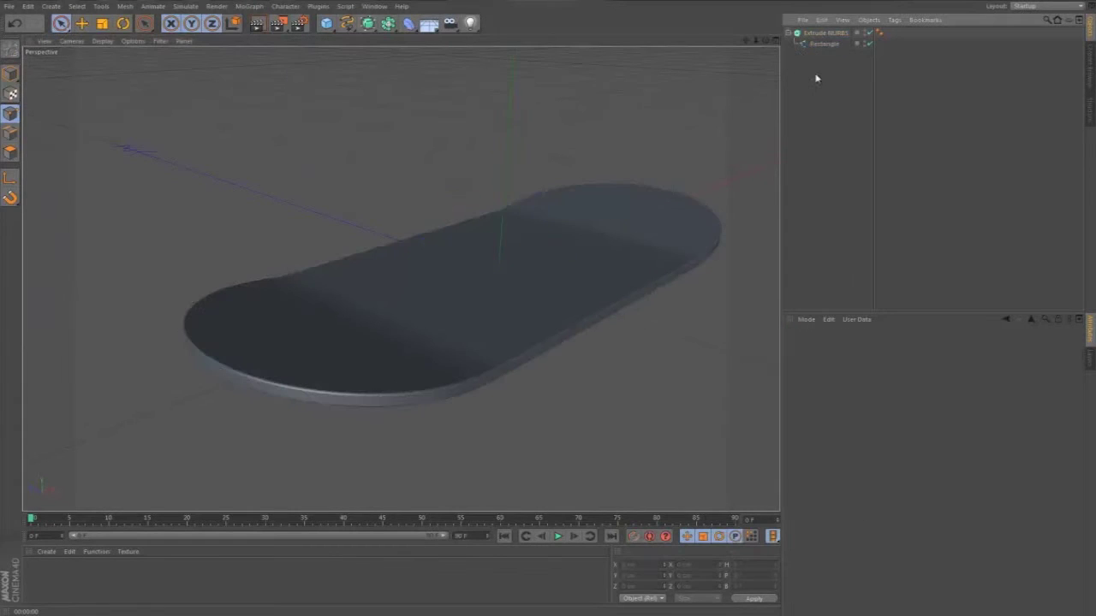
left_click_drag(766, 41, 549, 304)
left_click_drag(765, 41, 548, 303)
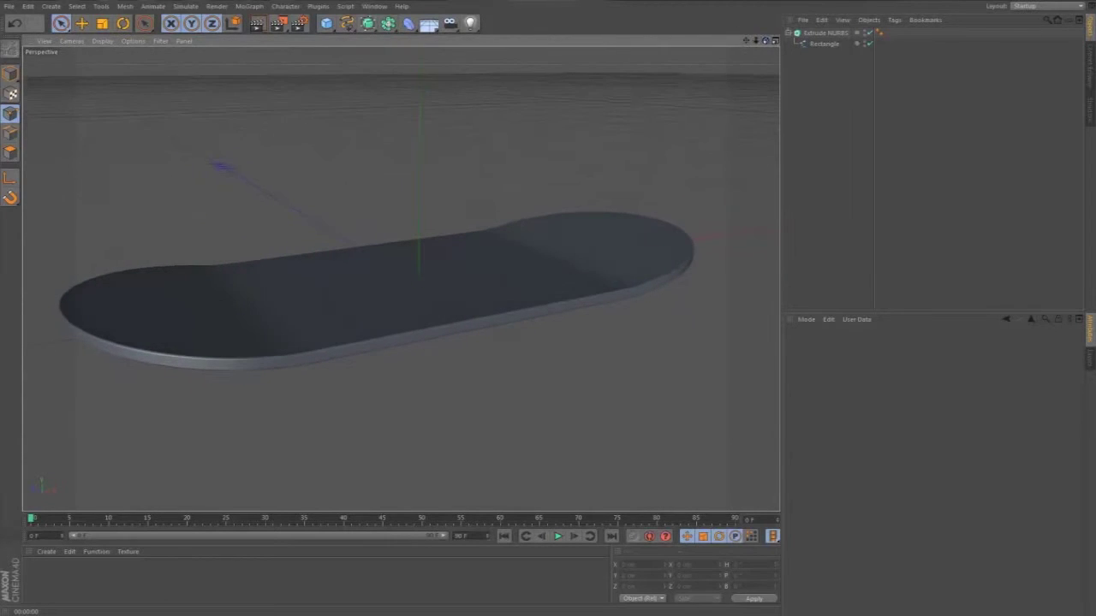
- Create a polygon copy of the Extrude NURBS with Current State to Object and expand its rounding and cap hierarchy
left_click(823, 33)
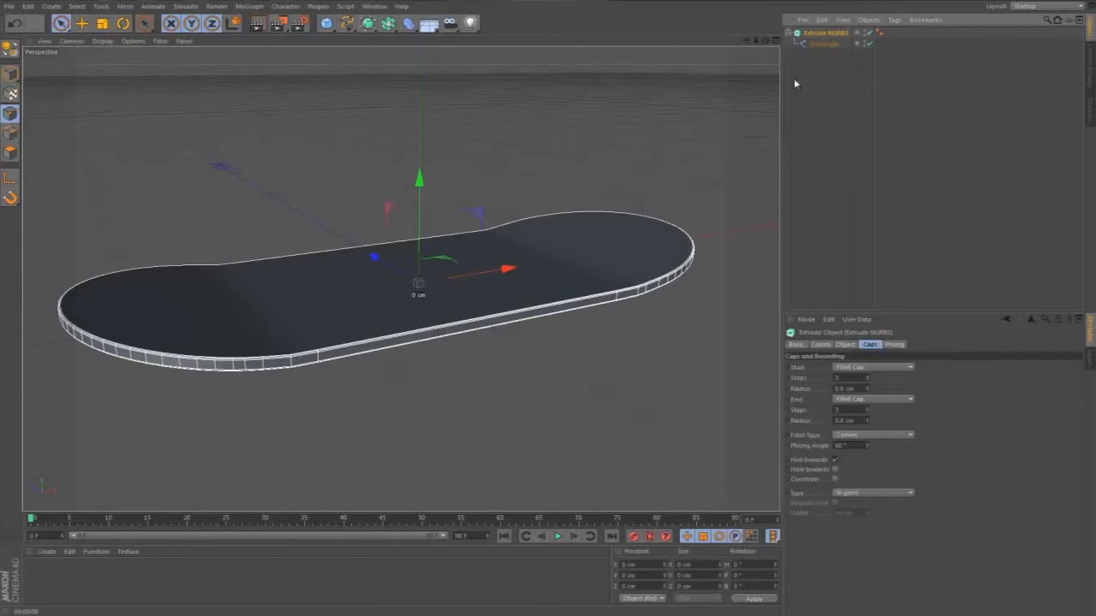
right_click(833, 36)
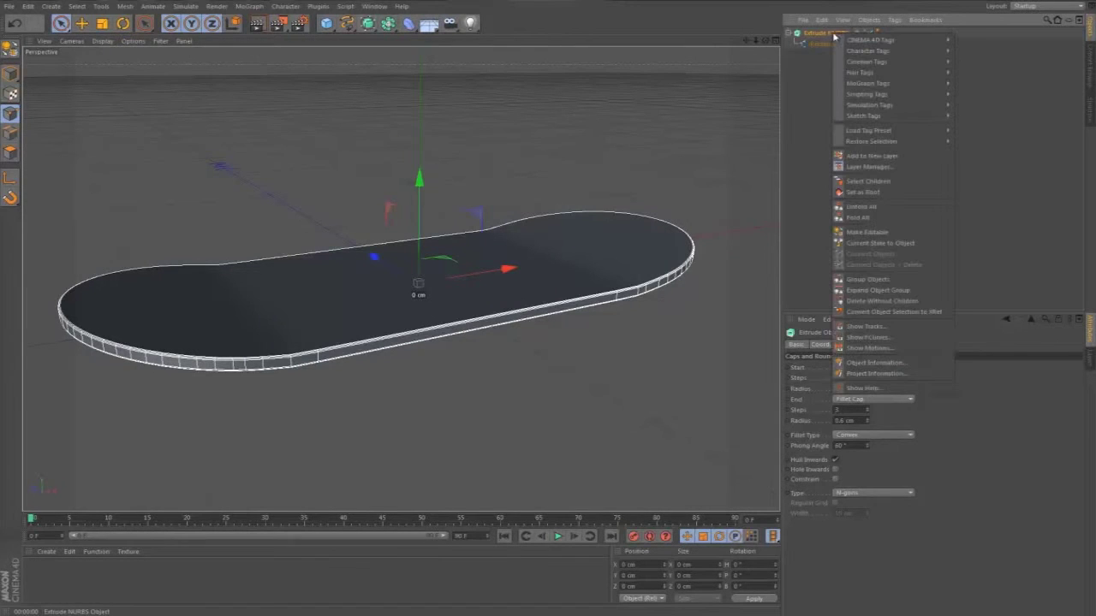
left_click(895, 244)
left_click(789, 54)
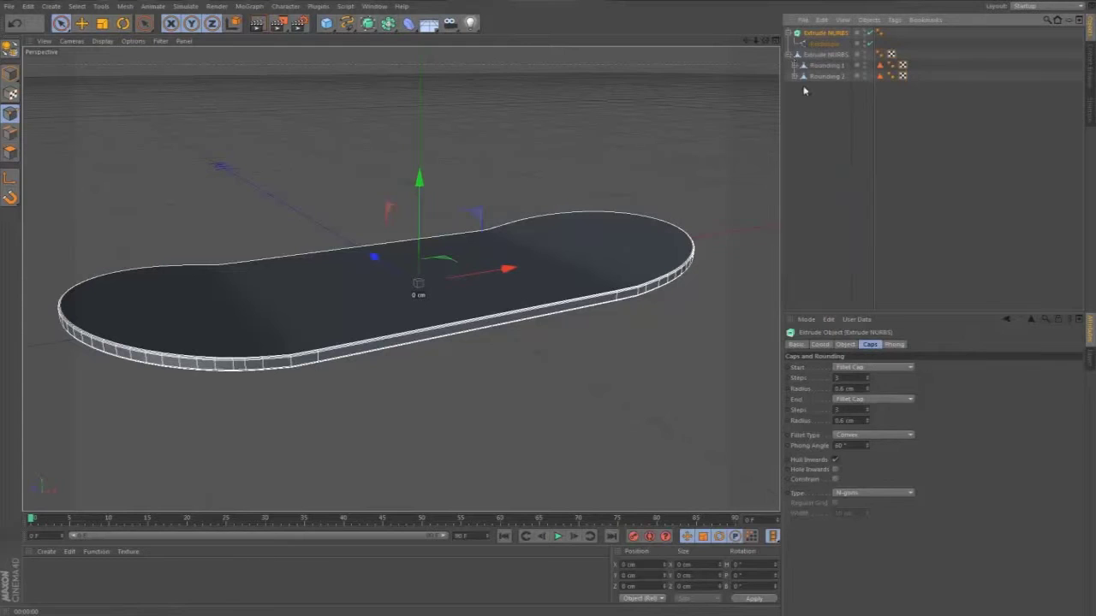
left_click(796, 77)
left_click(793, 65)
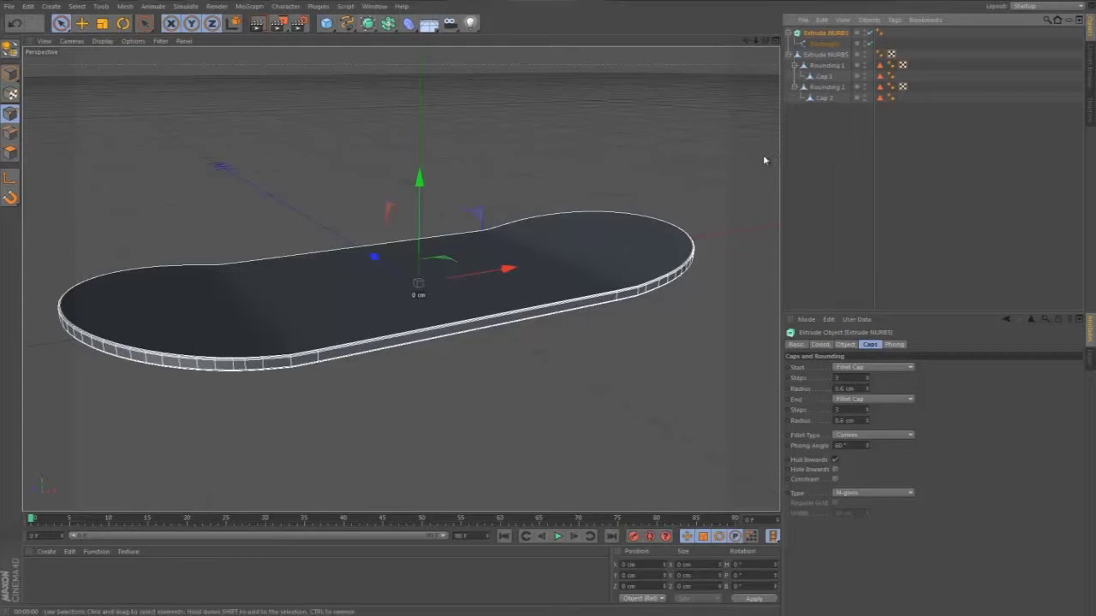
- Move Cap 2 and Cap 1 out of the polygon copy's hierarchy to the top level of the object list
left_click(814, 55)
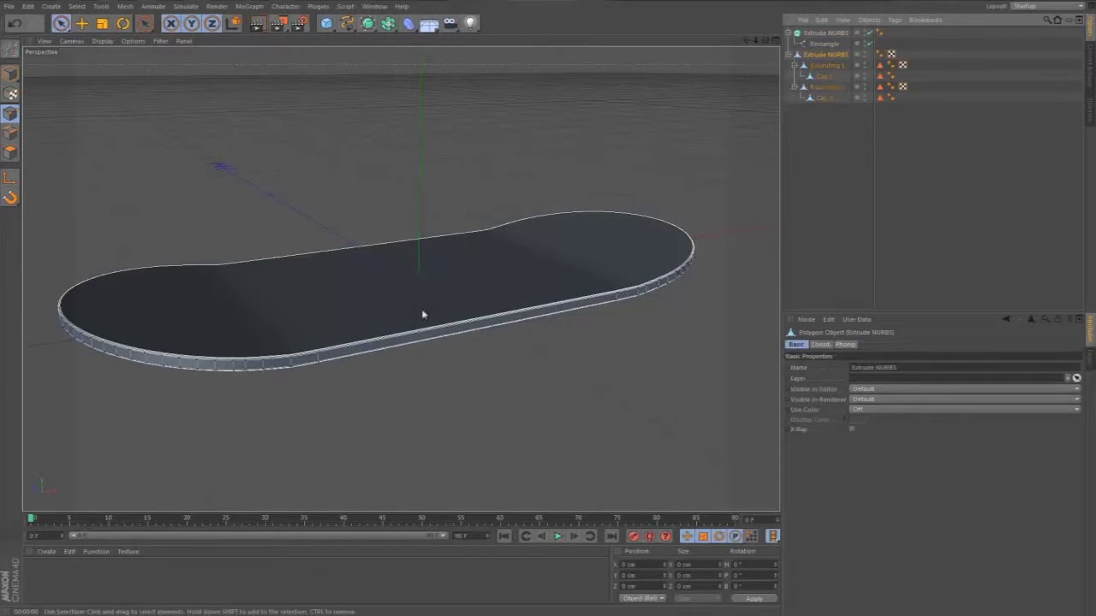
left_click(824, 97)
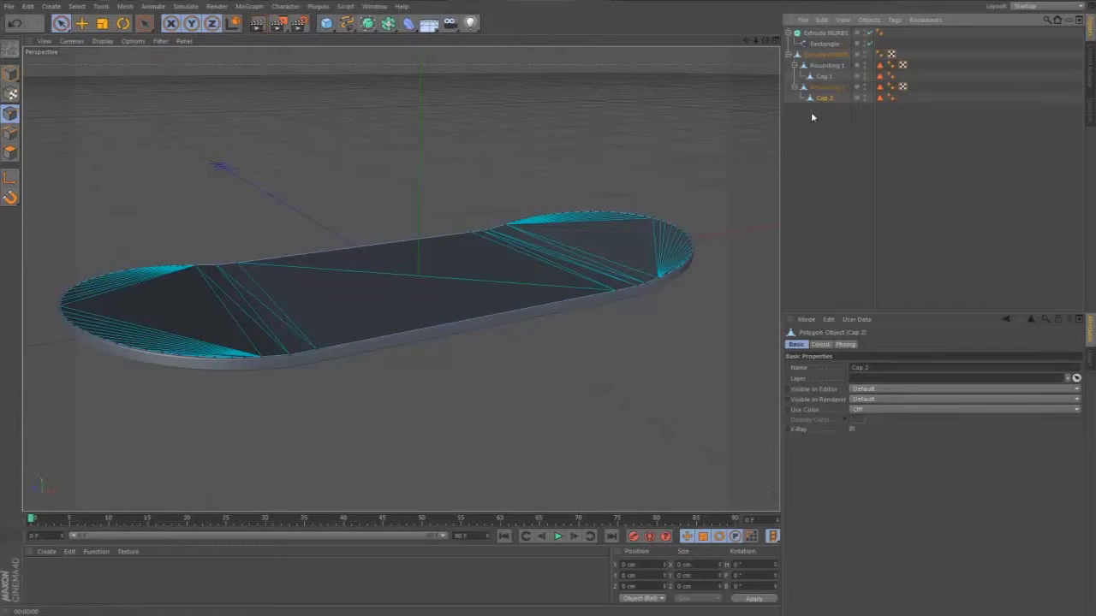
left_click_drag(822, 98, 825, 132)
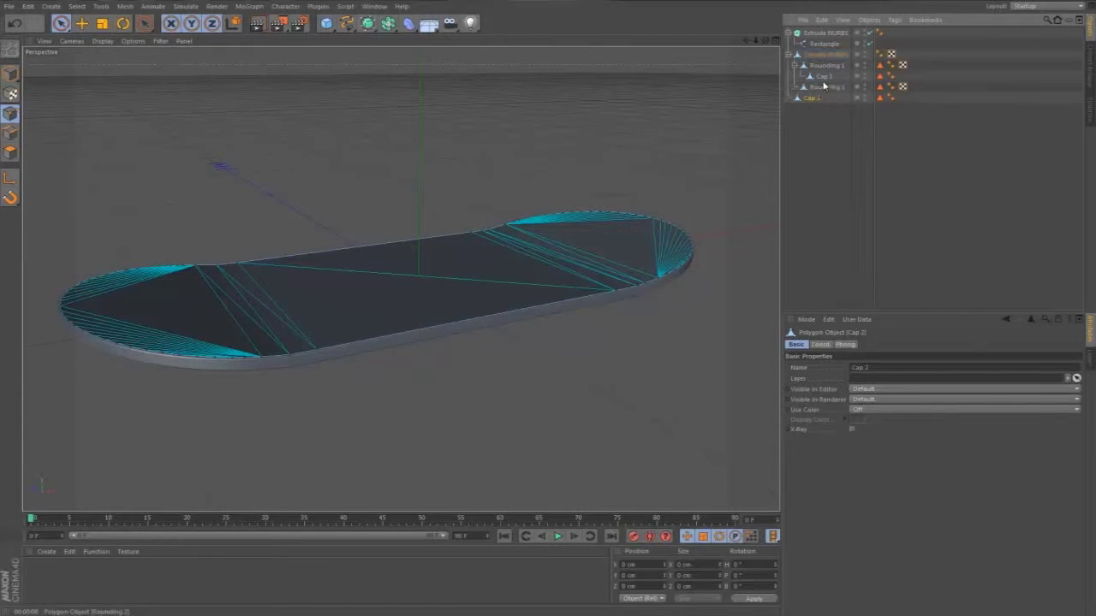
left_click_drag(823, 76, 809, 129)
key("ctrl+z")
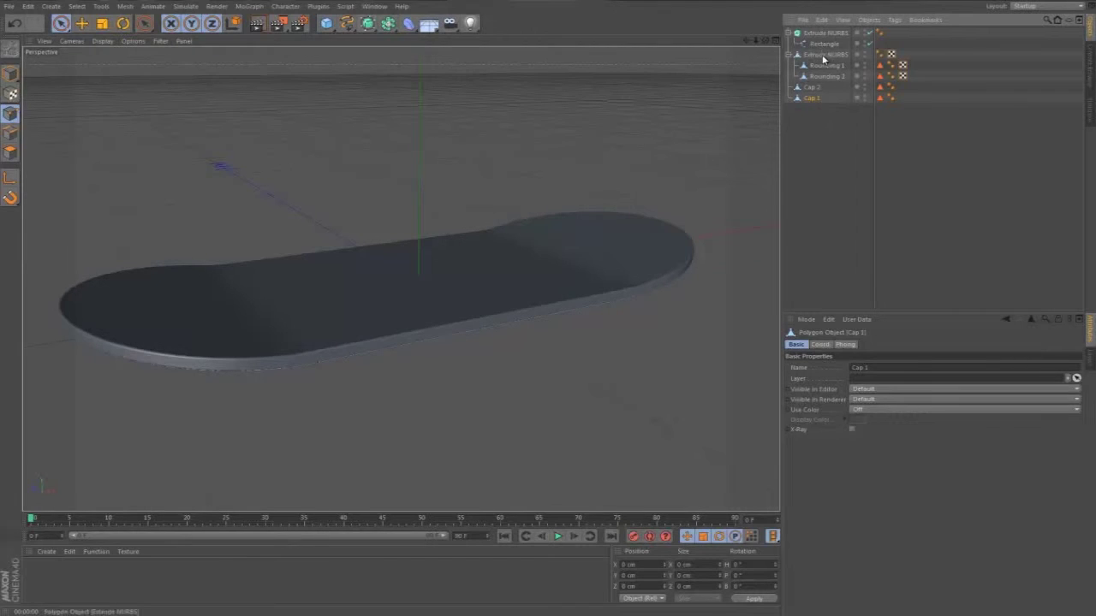
- Delete the original Extrude NURBS with its Rectangle spline, and the Rounding 2 and Rounding 1 objects of the polygon copy
left_click(824, 32)
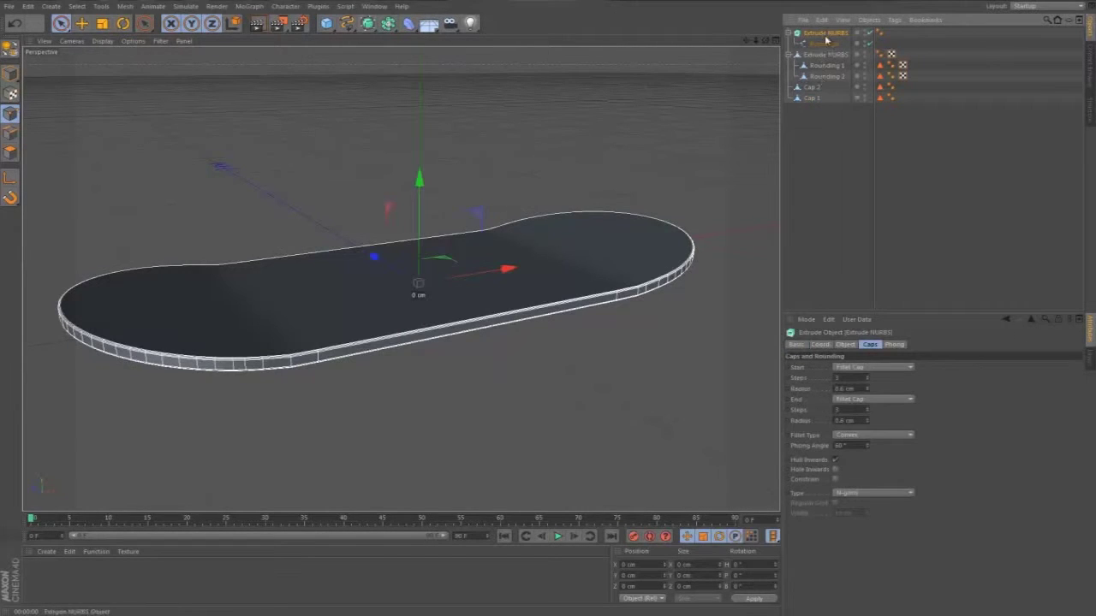
key("c")
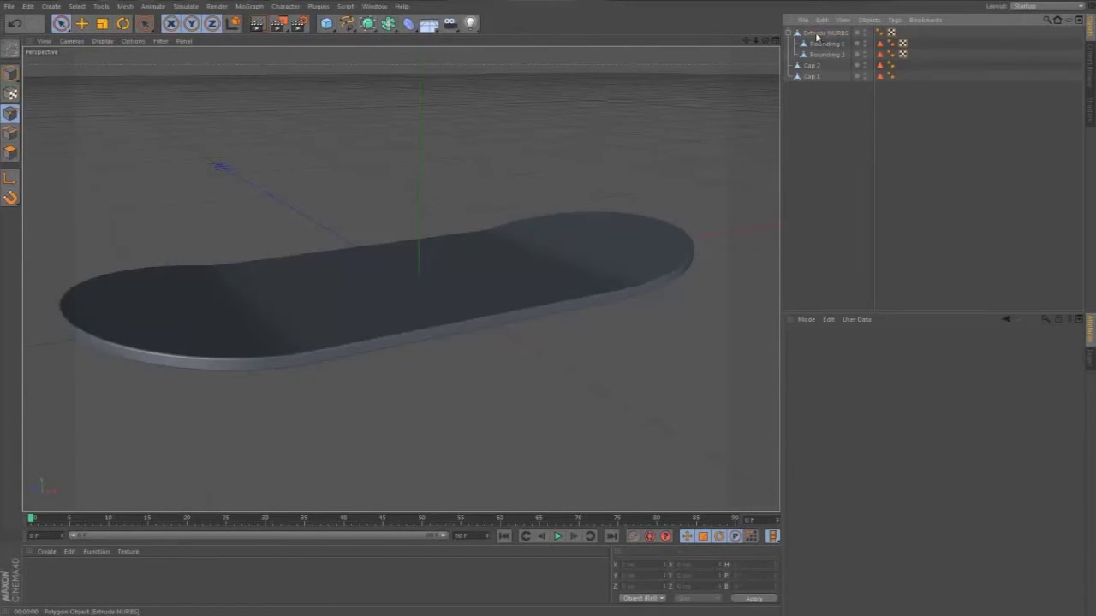
left_click(827, 54)
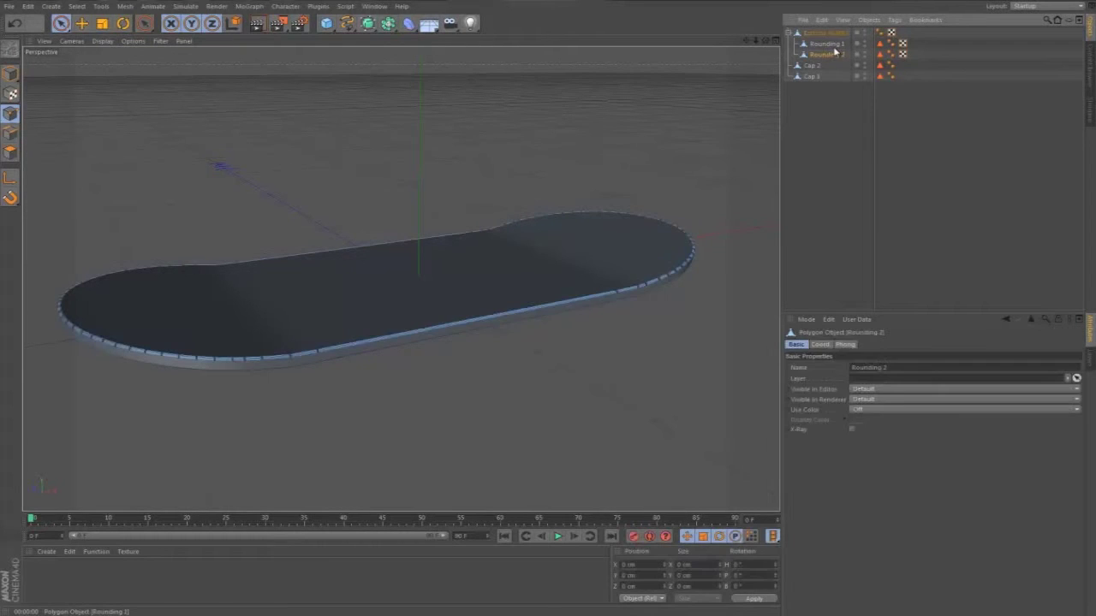
key("Delete")
left_click(830, 43)
key("Delete")
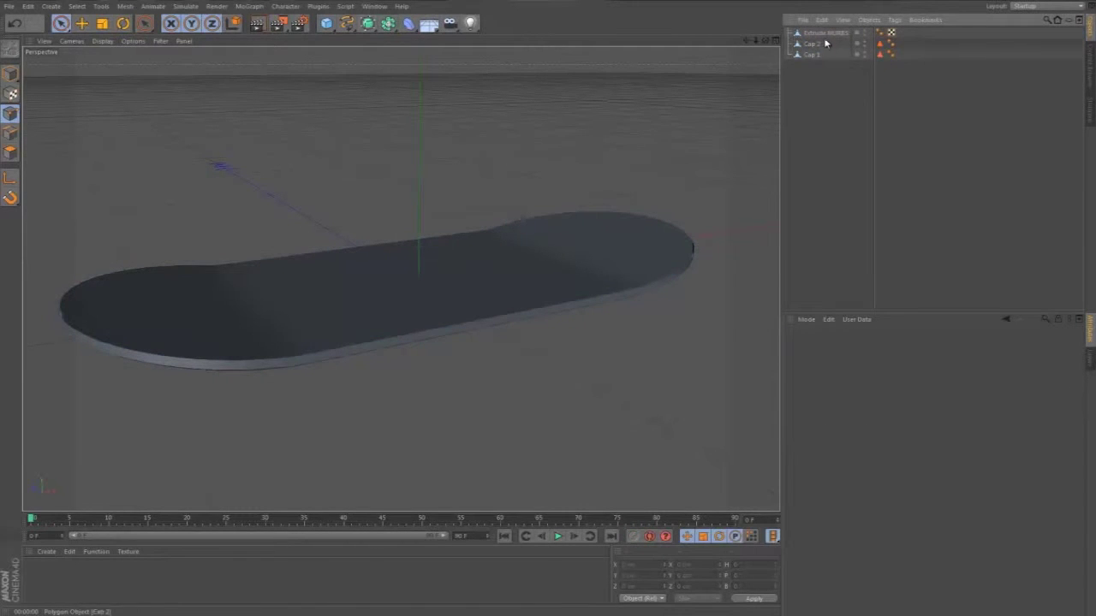
- Undo the deletions, the cap moves and the polygon copy to restore only the original Extrude NURBS with its Rectangle spline
mouse_move(548, 303)
left_mouse_down("alt")
mouse_move(565, 308)
mouse_move(548, 303)
left_mouse_up("alt")
key("ctrl+r")
key("ctrl+z")
key("ctrl+z")
key("ctrl+z")
key("ctrl+z")
key("ctrl+z")
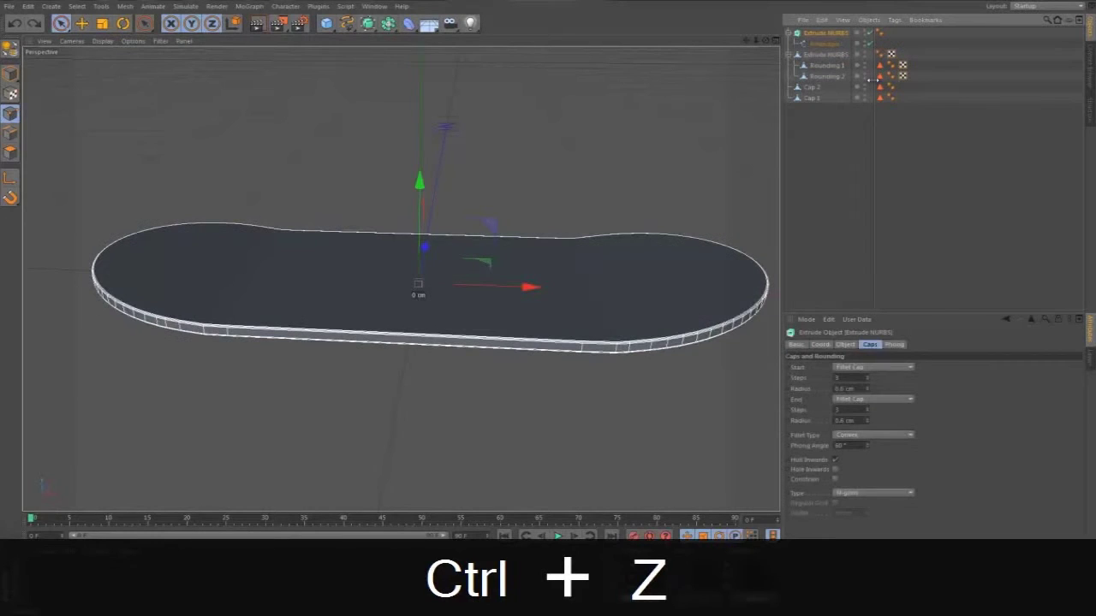
key("ctrl+z")
key("ctrl+z")
key("ctrl+z")
key("ctrl+z")
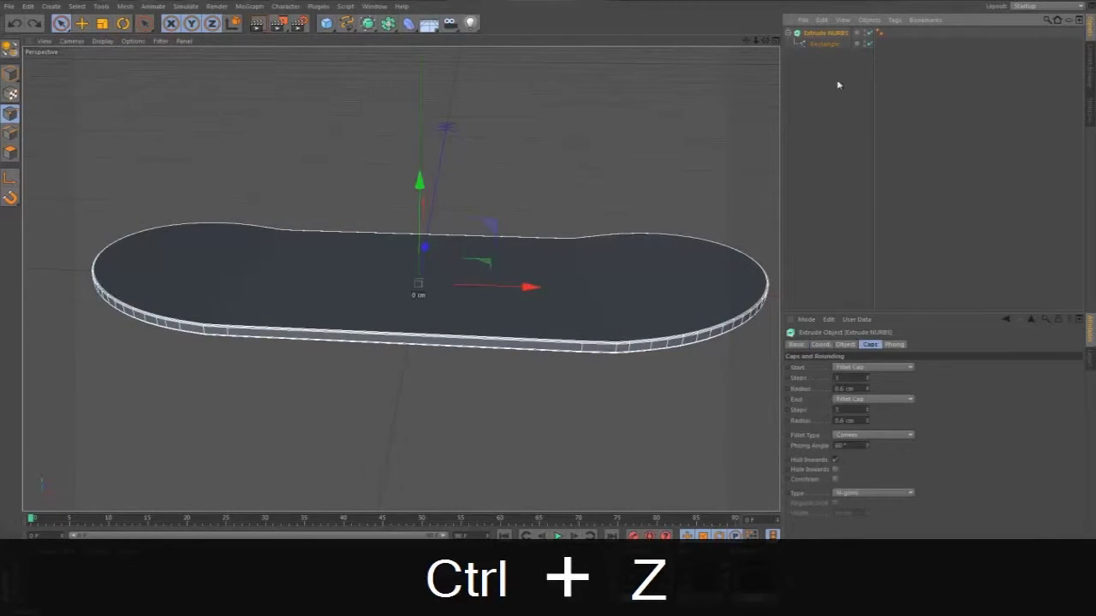
- Create a polygon copy of the restored Extrude NURBS with Current State to Object and expand its rounding and cap hierarchy
mouse_move(765, 40)
left_mouse_down()
mouse_move(553, 305)
mouse_move(766, 41)
left_mouse_up()
right_click(797, 33)
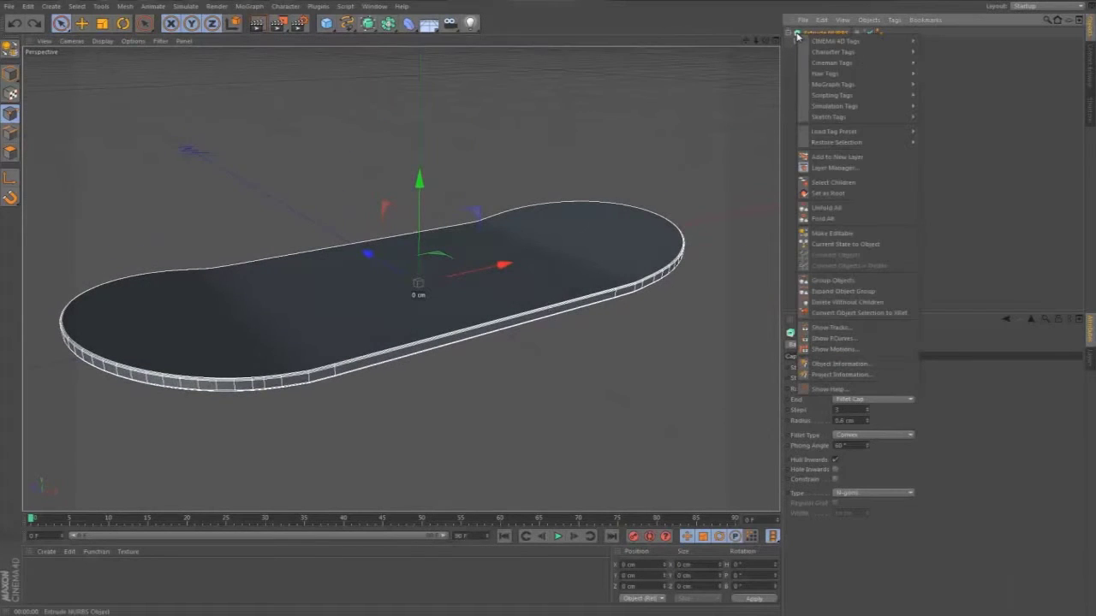
left_click(857, 259)
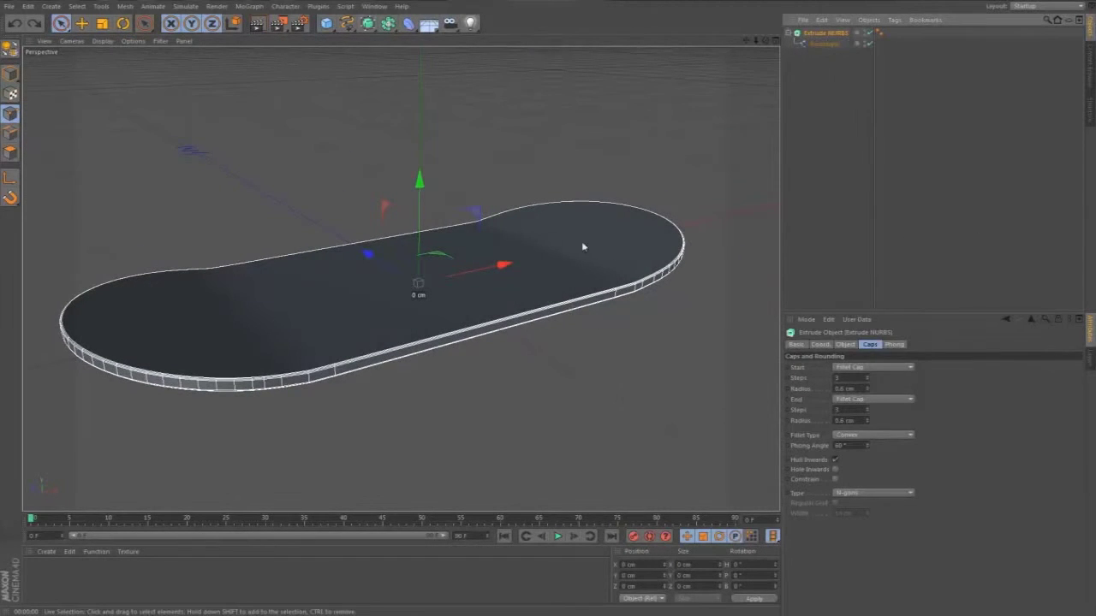
mouse_move(744, 39)
left_mouse_down()
mouse_move(550, 306)
mouse_move(744, 40)
left_mouse_up()
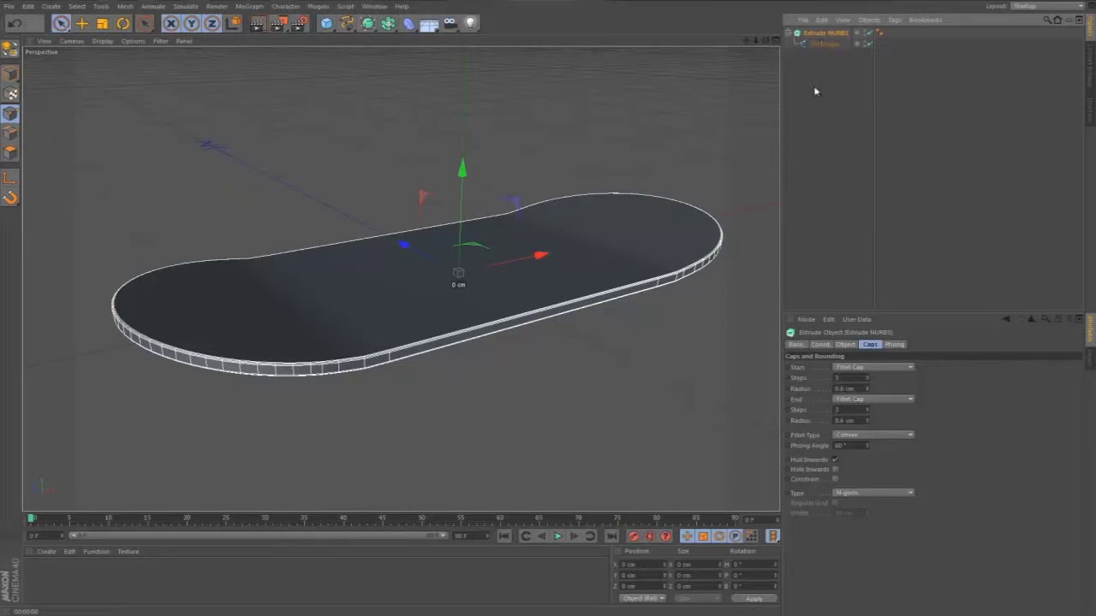
right_click(826, 36)
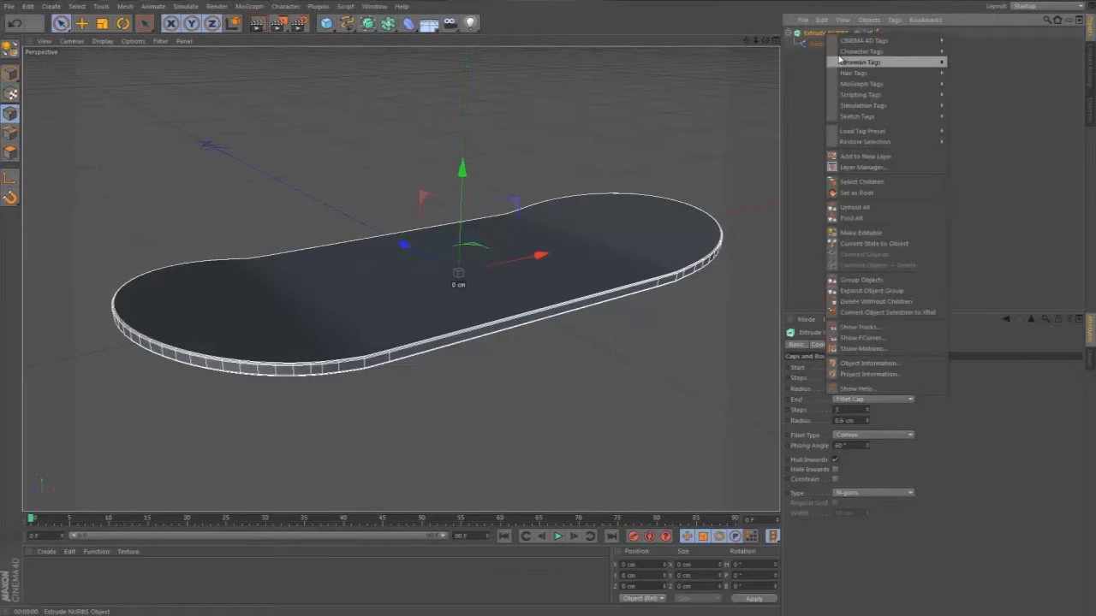
left_click(889, 244)
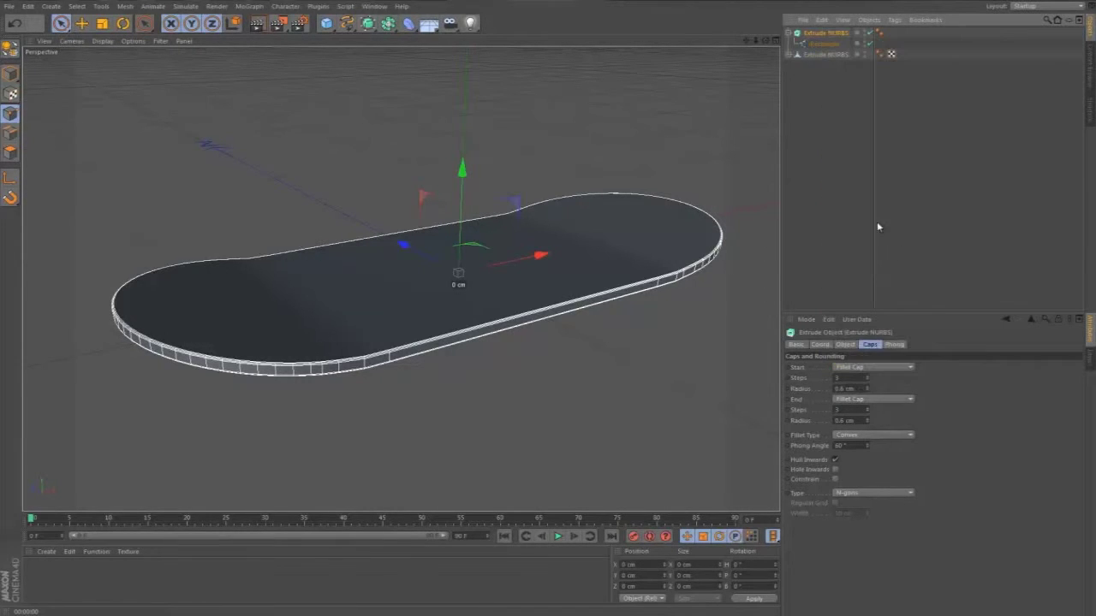
left_click(792, 55)
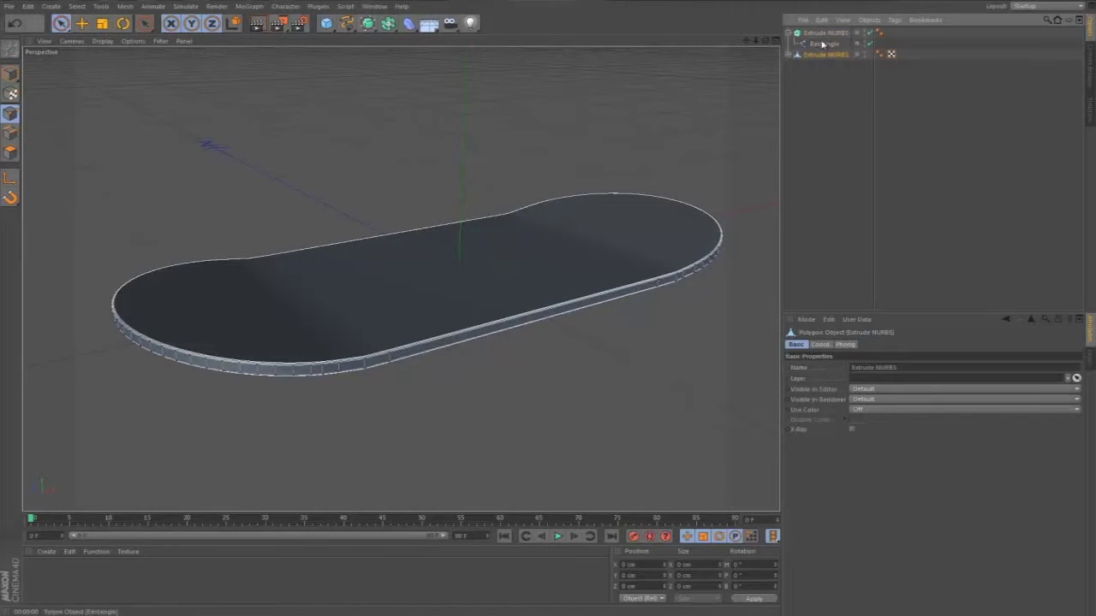
left_click(789, 55)
left_click(794, 66)
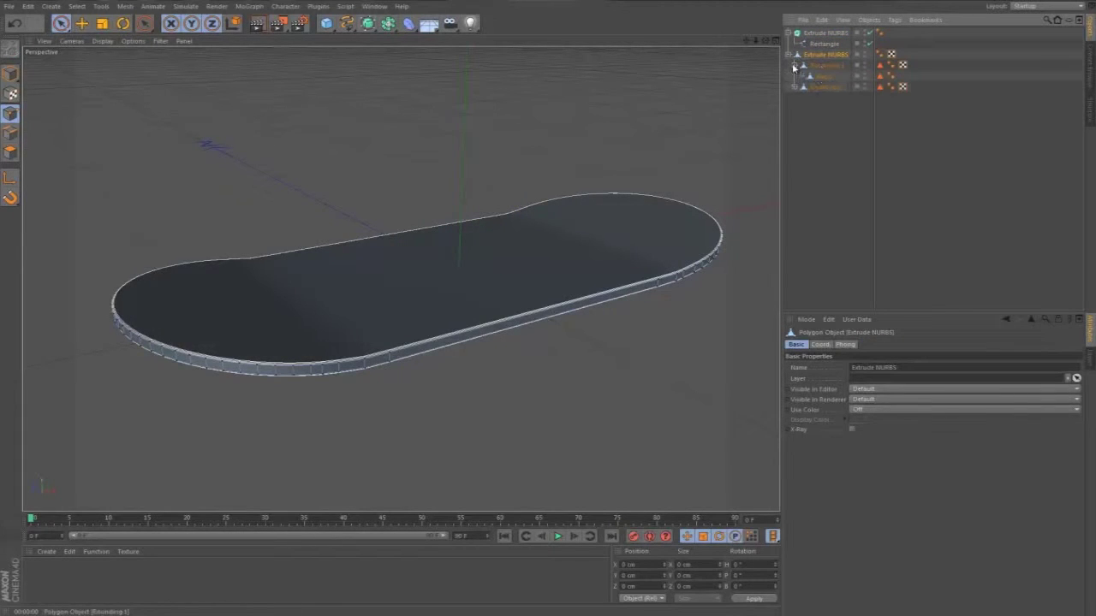
left_click(794, 87)
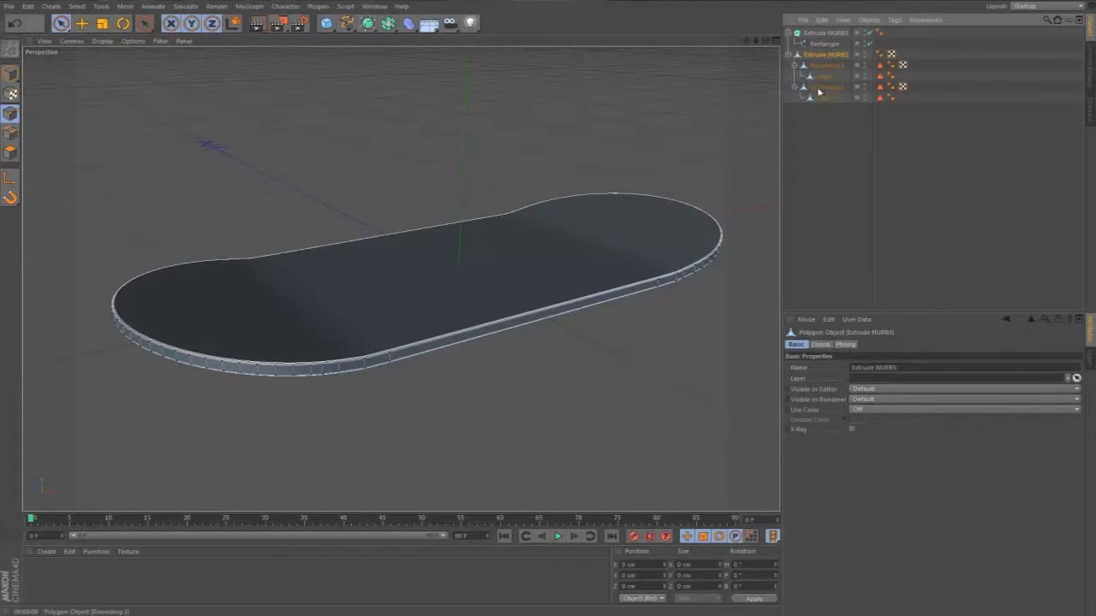
- Delete the original Extrude NURBS with its spline and move the copy's caps and roundings to the top level of the object list
left_click(826, 32)
key("Delete")
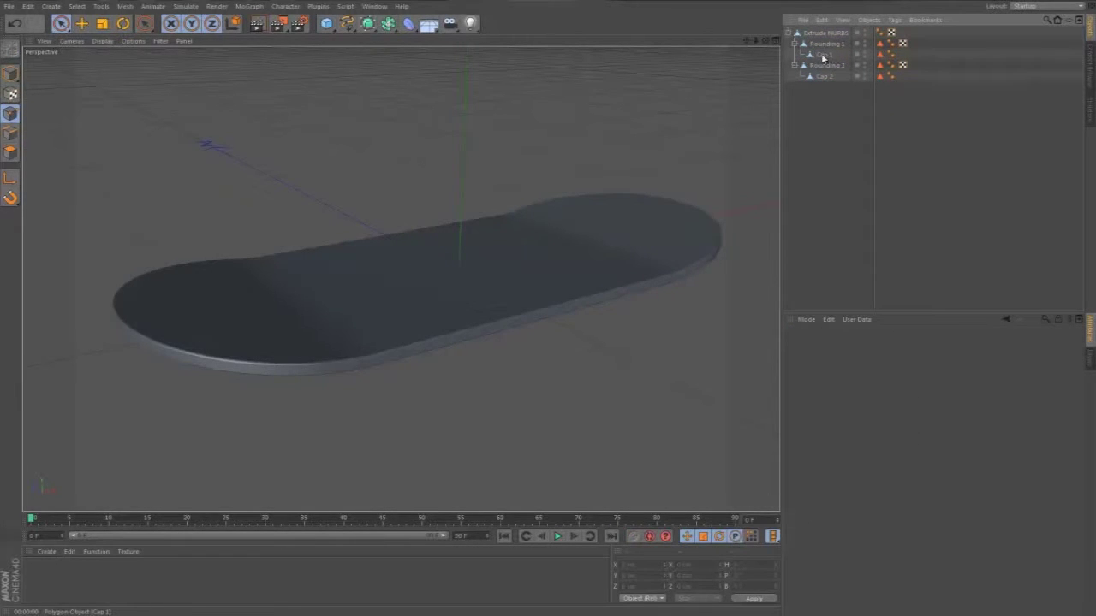
left_click_drag(822, 77, 812, 95)
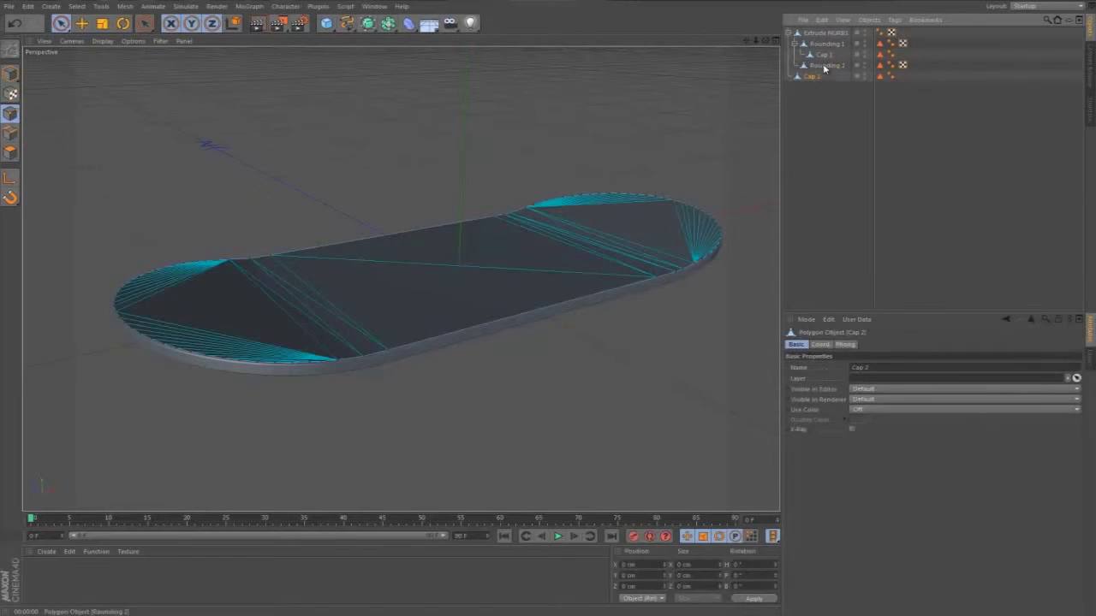
left_click(820, 66)
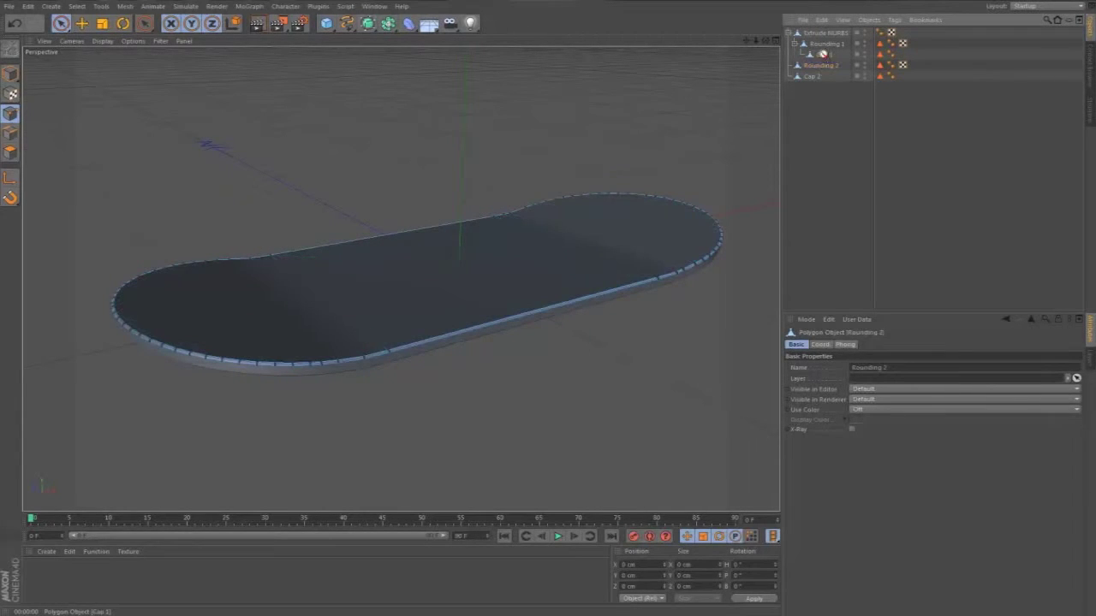
left_click_drag(823, 54, 820, 66)
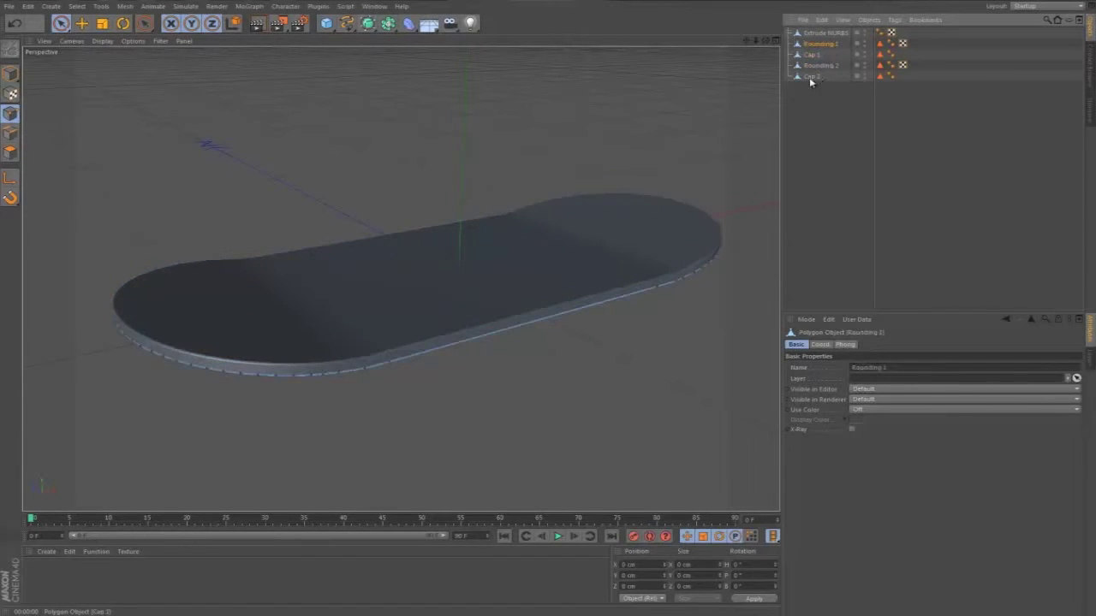
- Merge the Extrude NURBS polygon object, both roundings and both caps into one object with Connect Objects + Delete
left_click(810, 76)
left_click(821, 43, "shift")
right_click(812, 41)
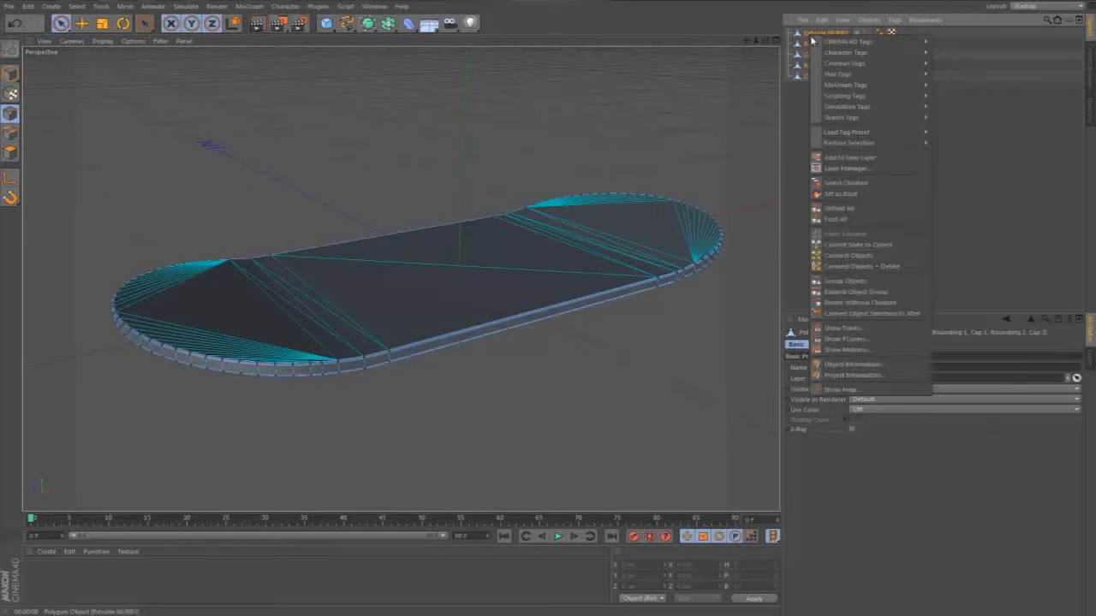
left_click(865, 266)
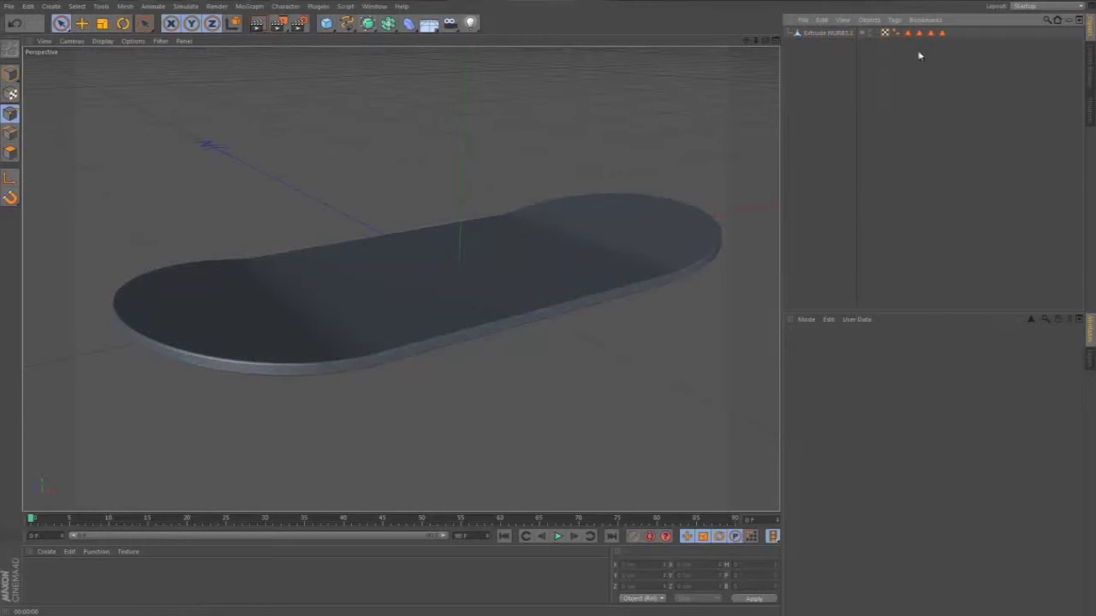
- Rename the merged deck object as Board and deselect it
left_click(824, 33)
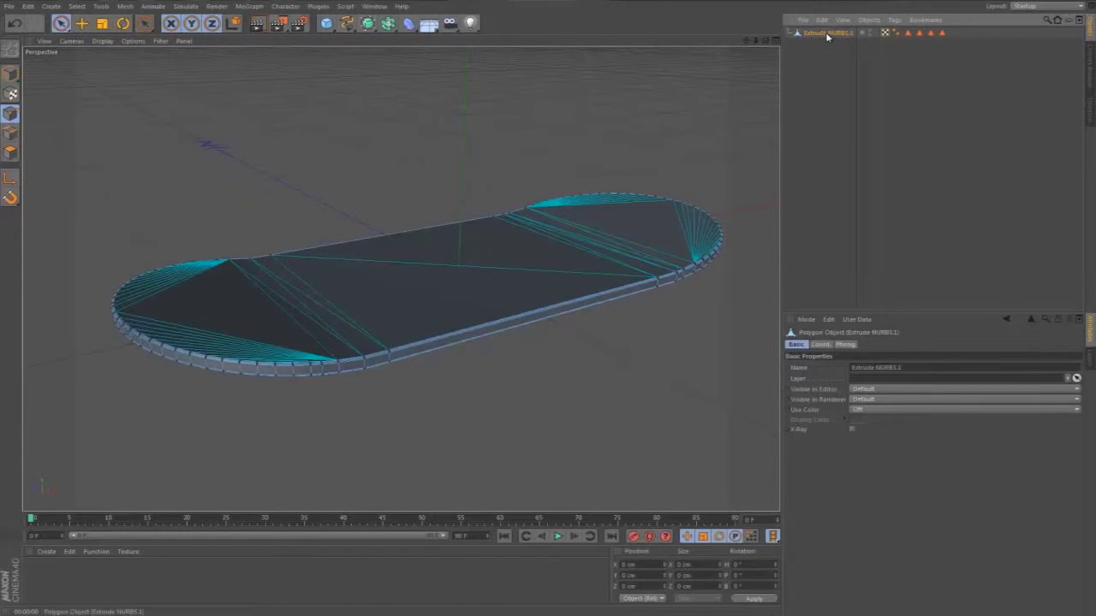
double_click(825, 32)
type("Board")
key("Return")
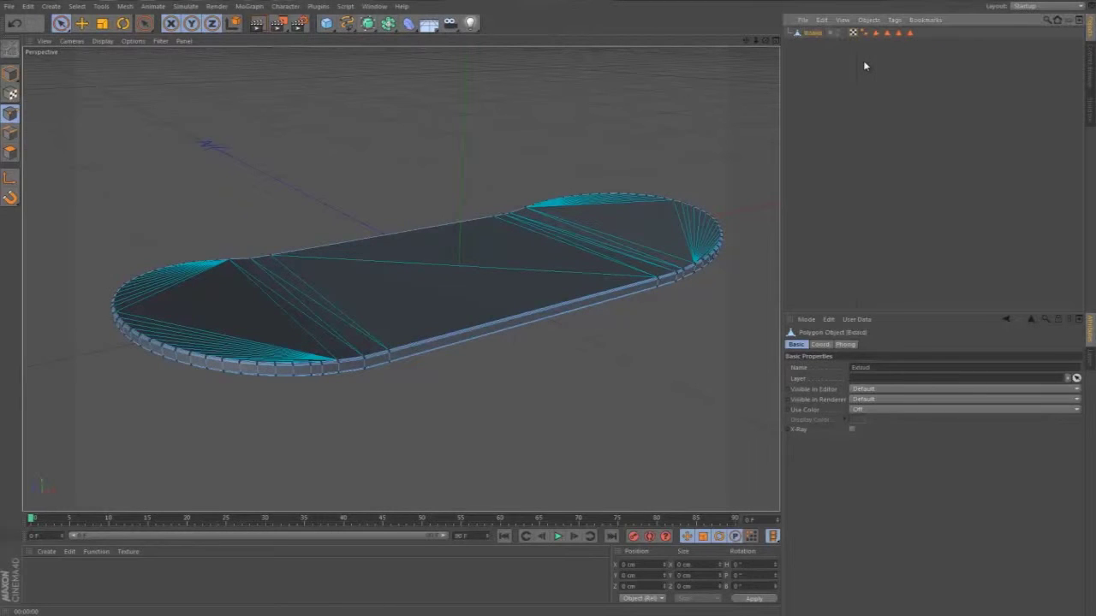
left_click(808, 65)
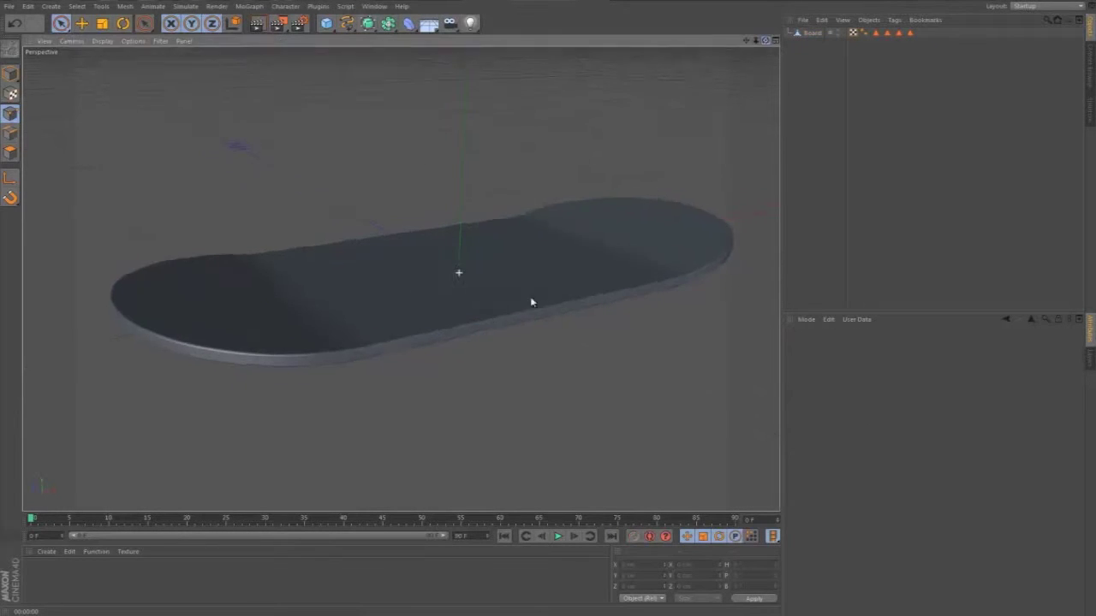
- Add a cube at the deck's center and scale it down uniformly to about 25.2 cm per side
left_click_drag(530, 296, 553, 305, "alt")
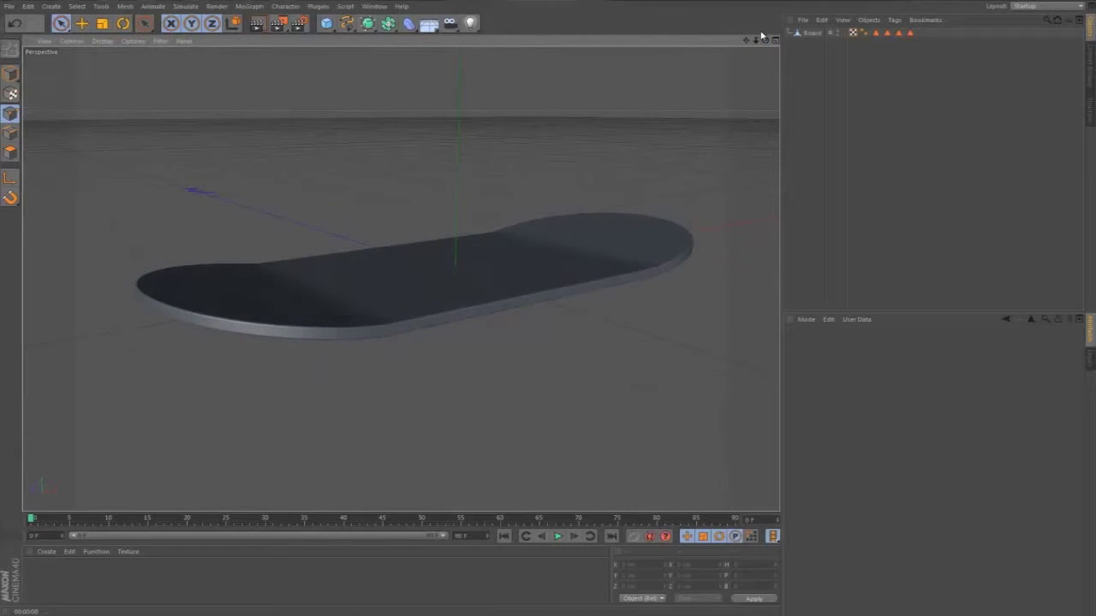
left_click_drag(764, 41, 548, 305)
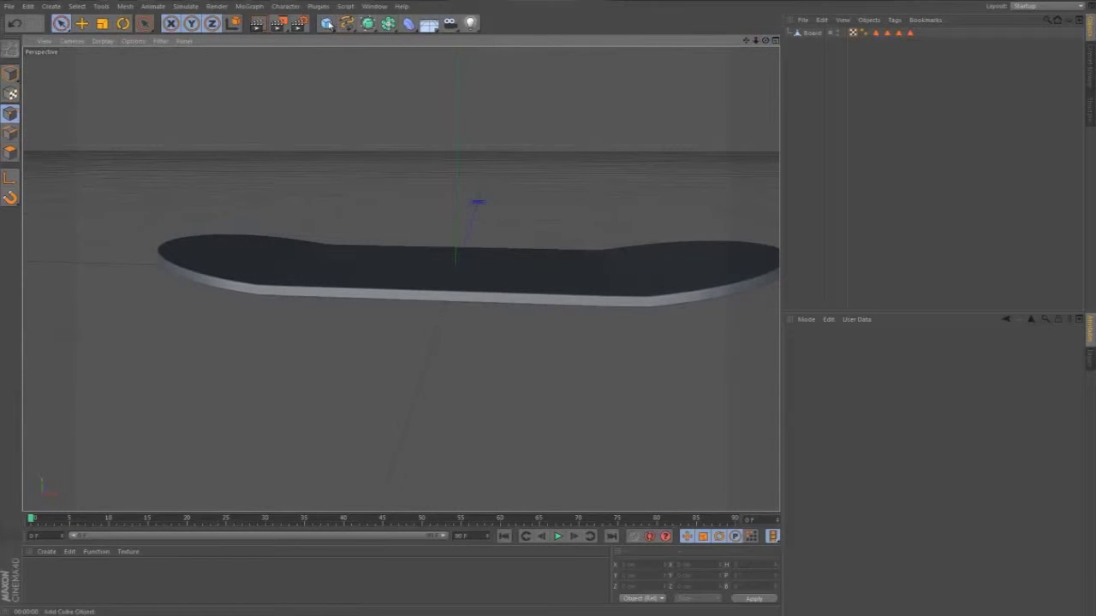
left_click(326, 23)
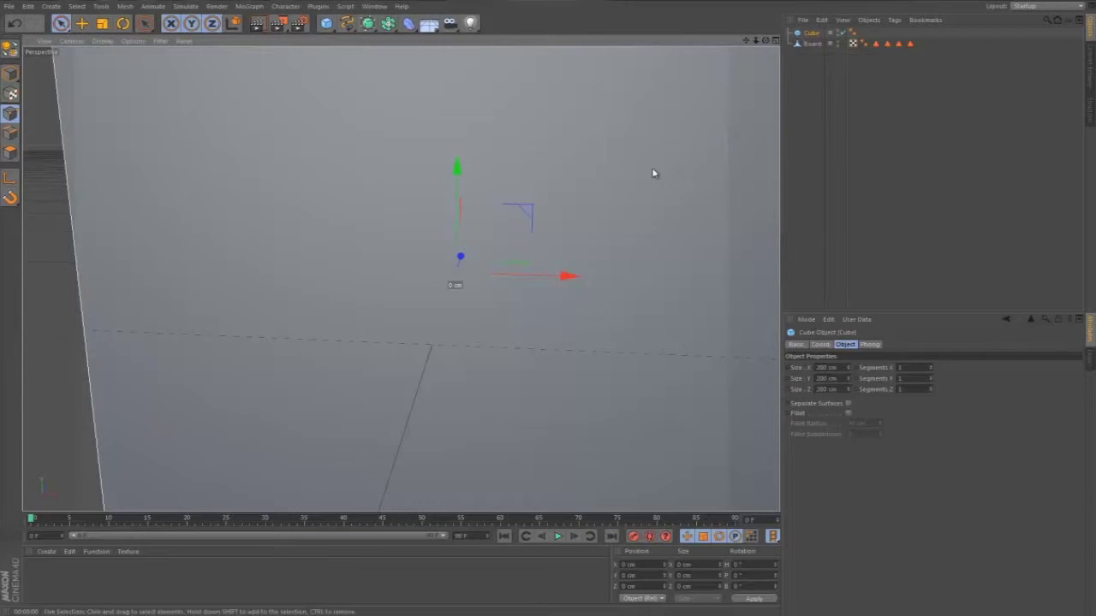
key("t")
left_click_drag(699, 132, 426, 340)
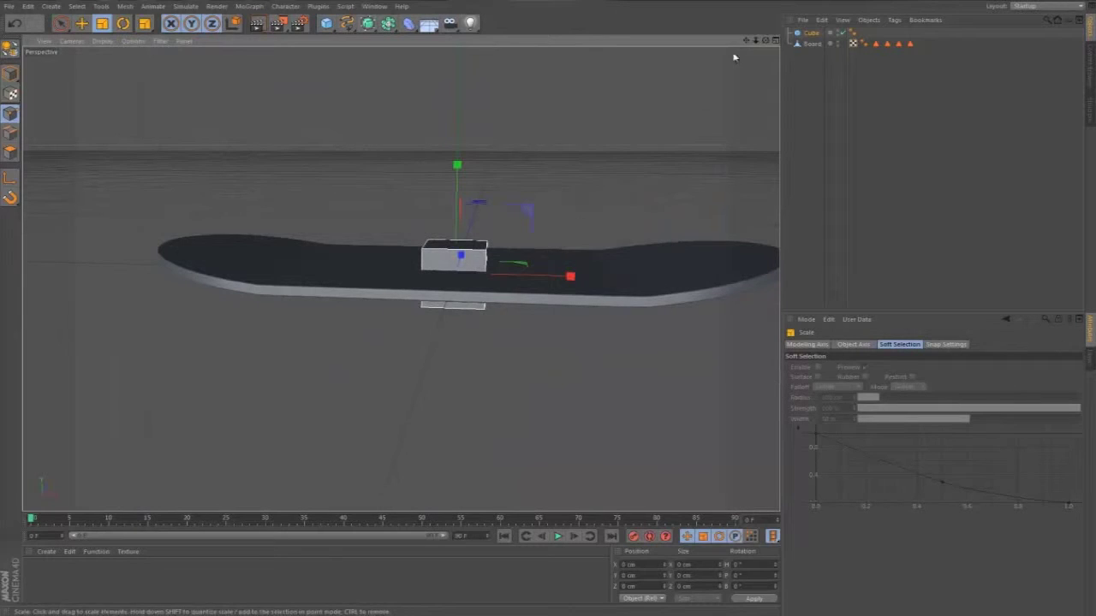
- Nest the cube in a new Symmetry object and move it along the X axis toward one end of the deck
left_click(776, 40)
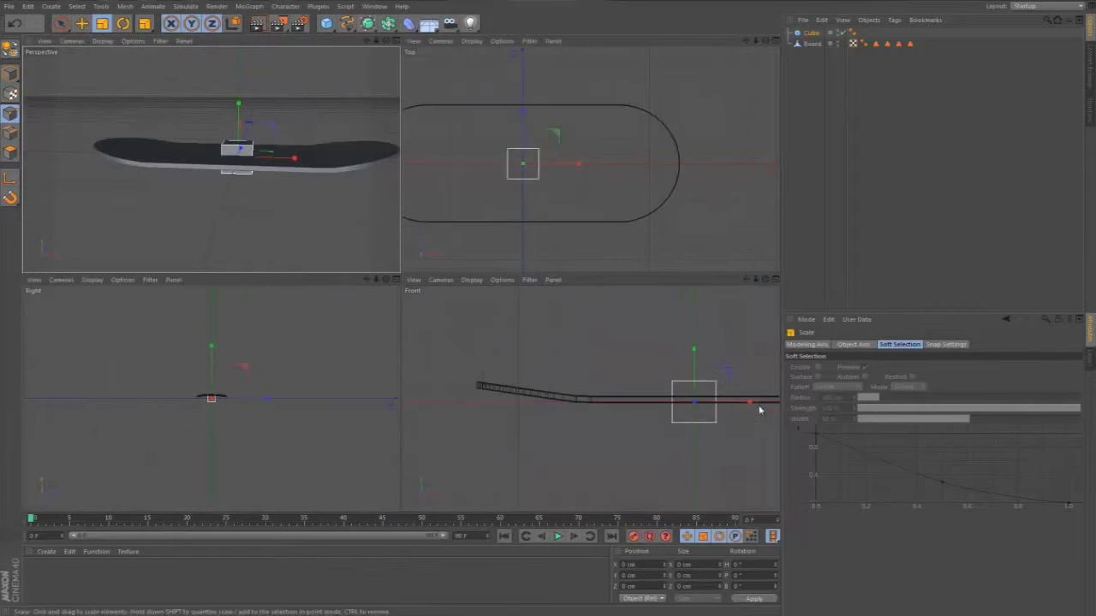
left_click(575, 165)
key("space")
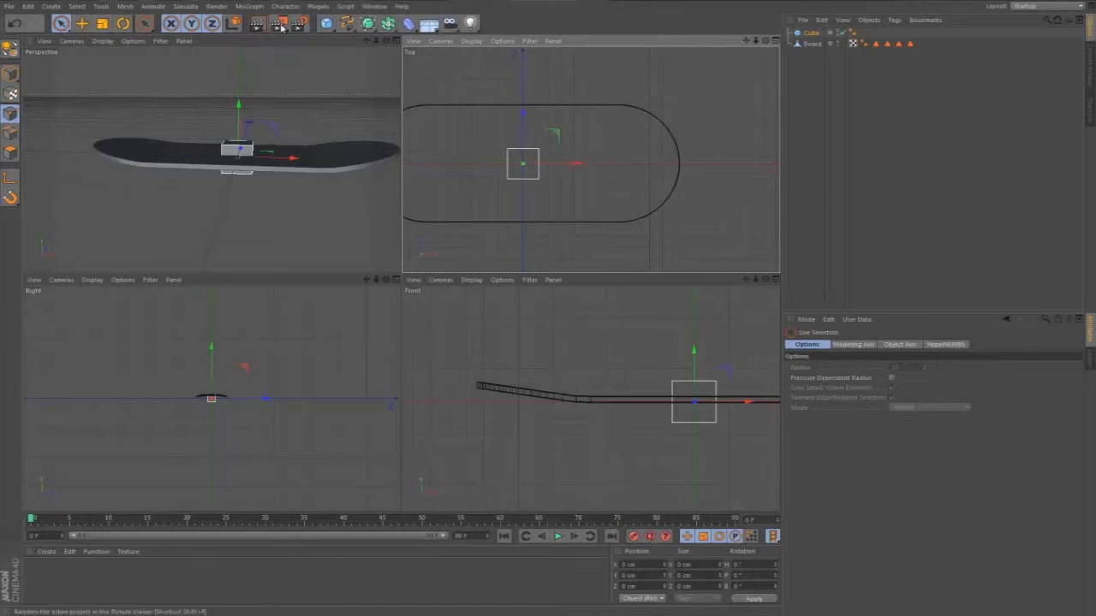
left_click(368, 23)
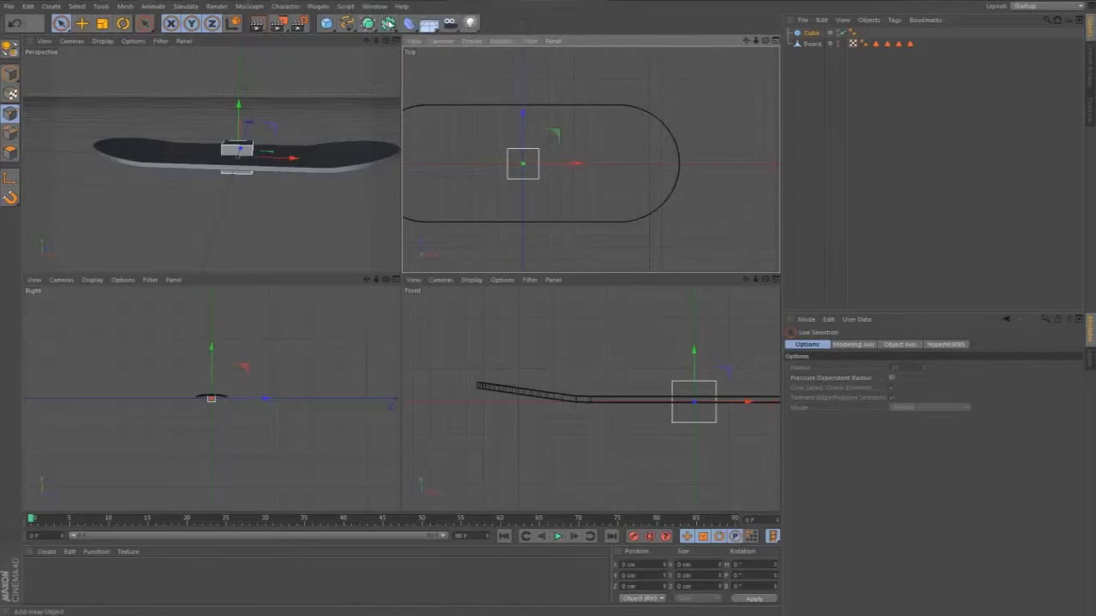
left_click(388, 24)
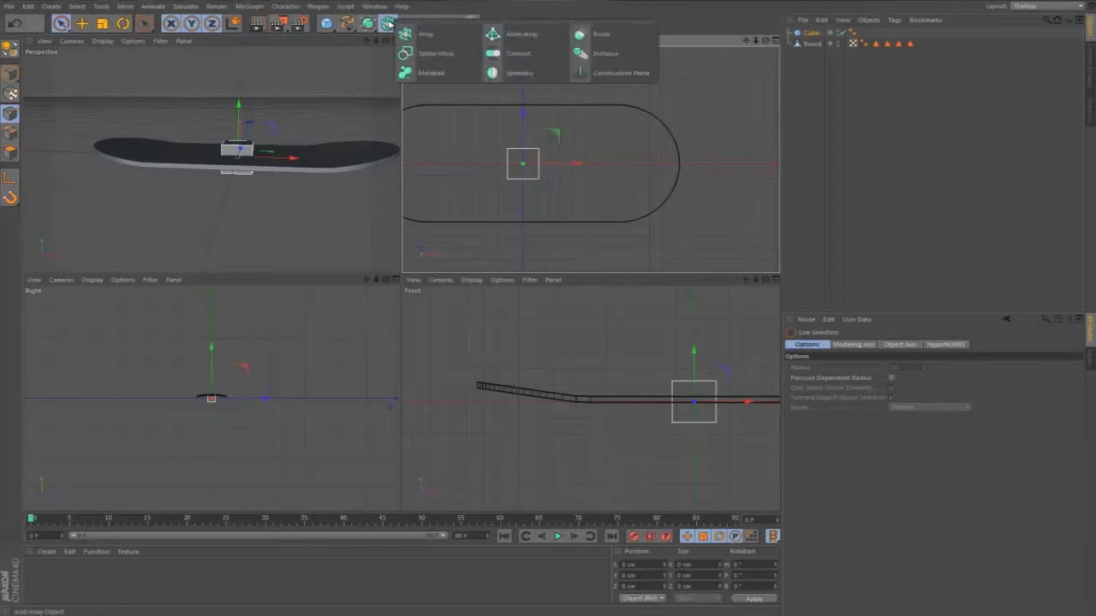
left_click(518, 73)
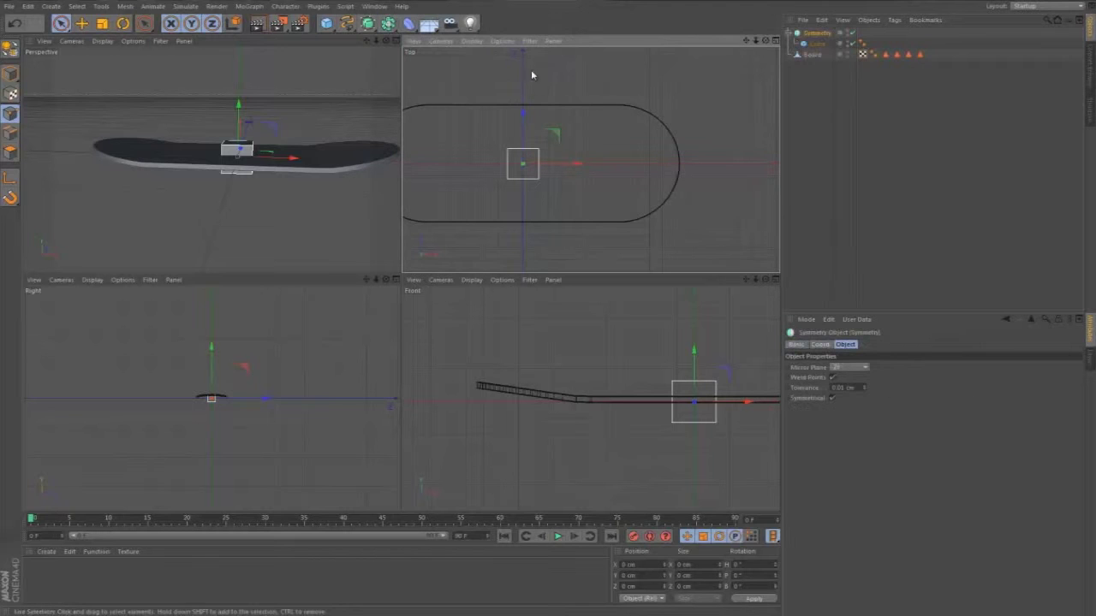
left_click(818, 44)
left_click_drag(573, 165, 639, 166)
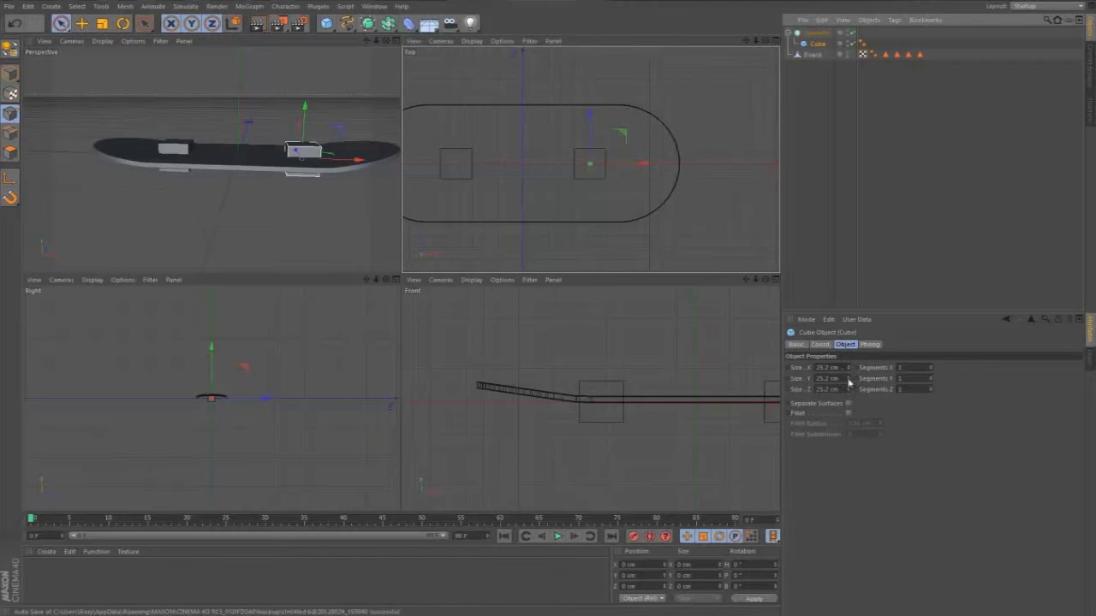
- Set the cube's Size Y to 2 cm and lower it slightly to the deck's underside
left_click_drag(849, 382, 848, 382)
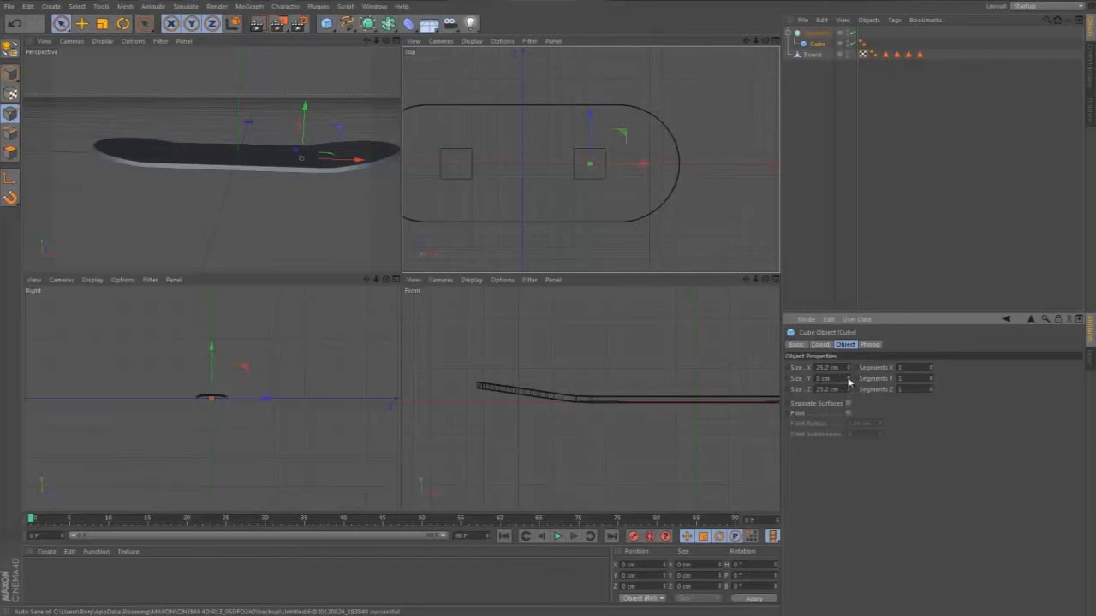
left_click(847, 376)
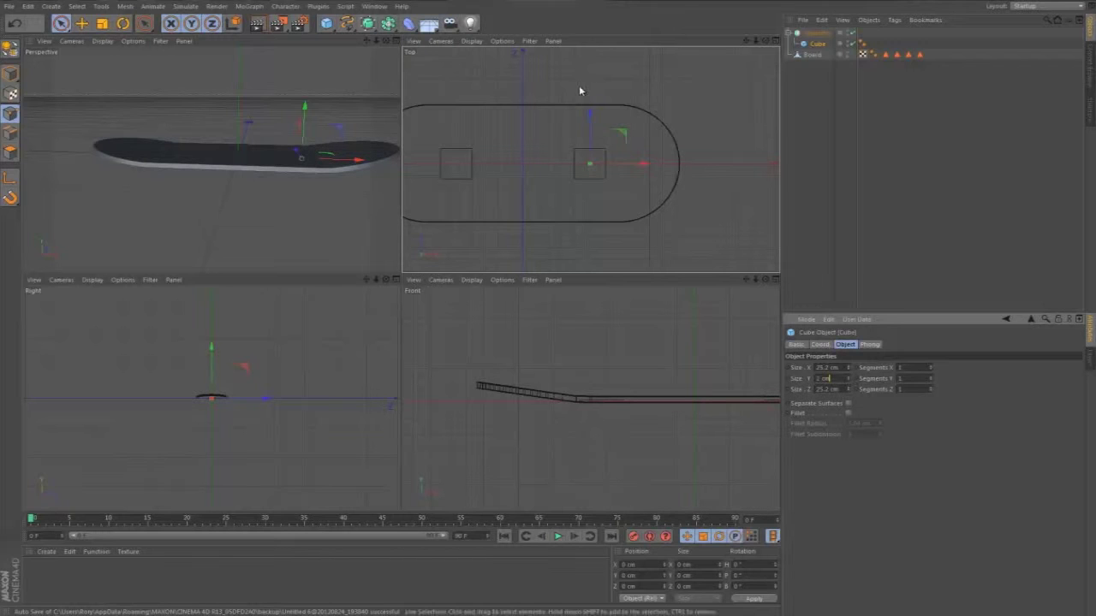
left_click_drag(305, 106, 314, 109)
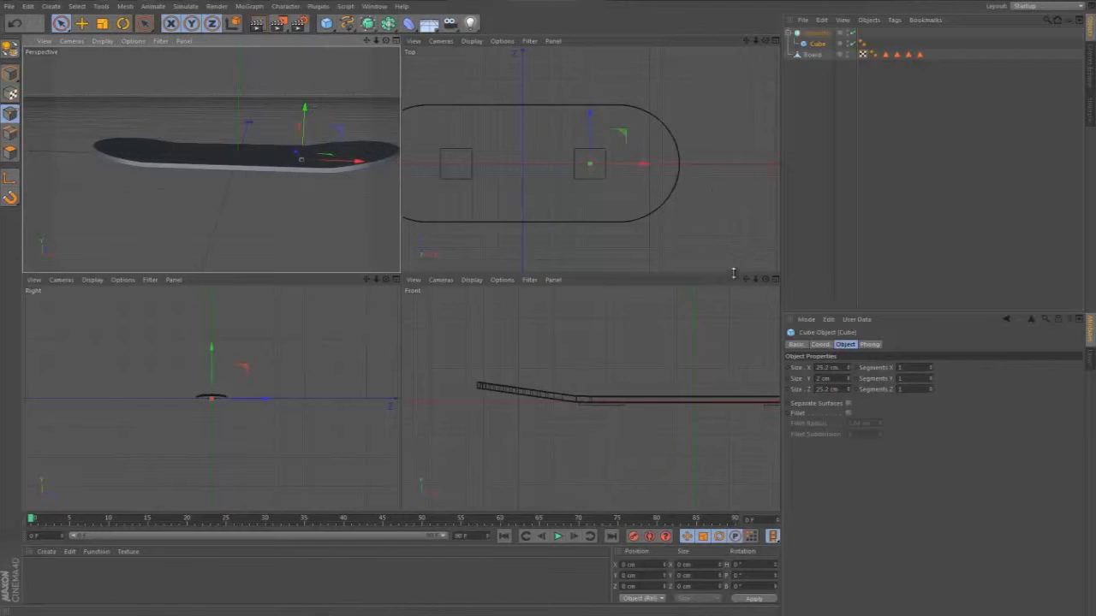
- Convert the flattened cube into an editable polygon object and select its parent Symmetry object
middle_click_drag(548, 306, 435, 279, "alt")
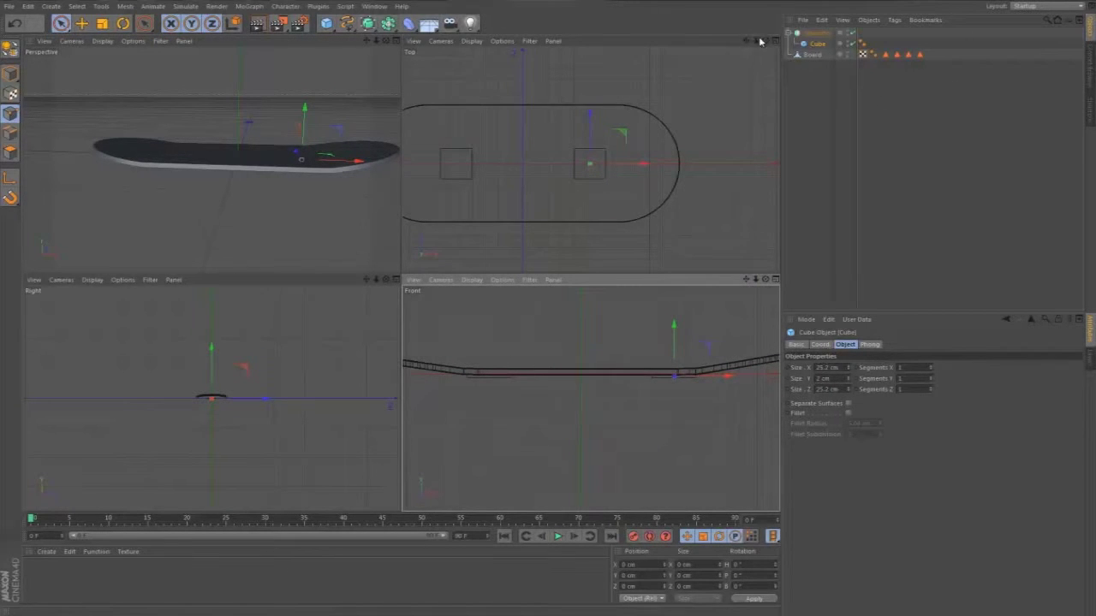
mouse_move(385, 41)
left_mouse_down()
mouse_move(401, 277)
mouse_move(385, 41)
left_mouse_up()
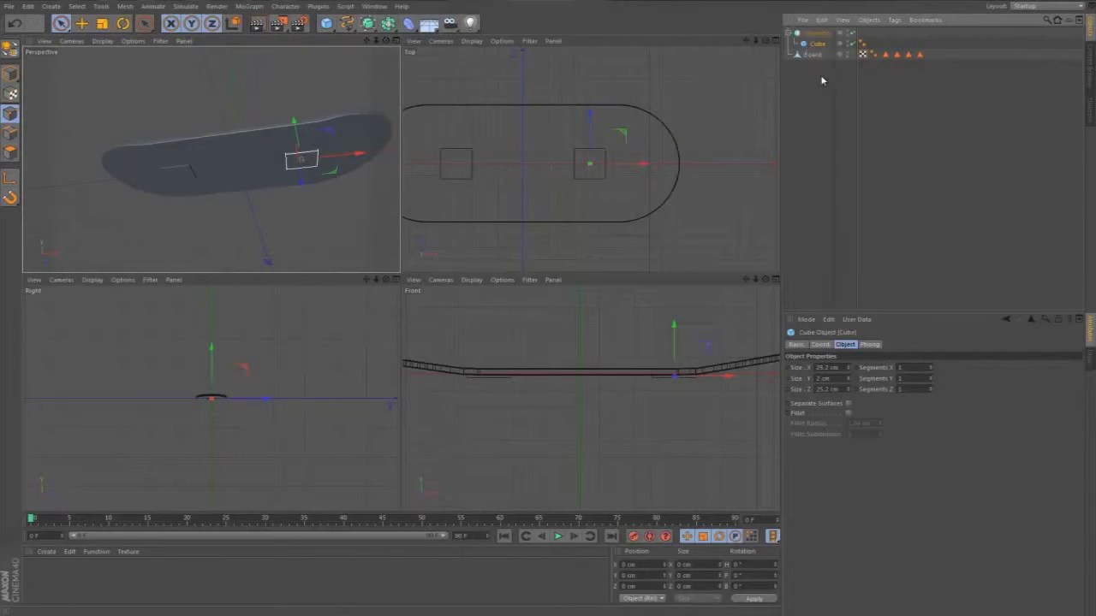
key("c")
key("Up")
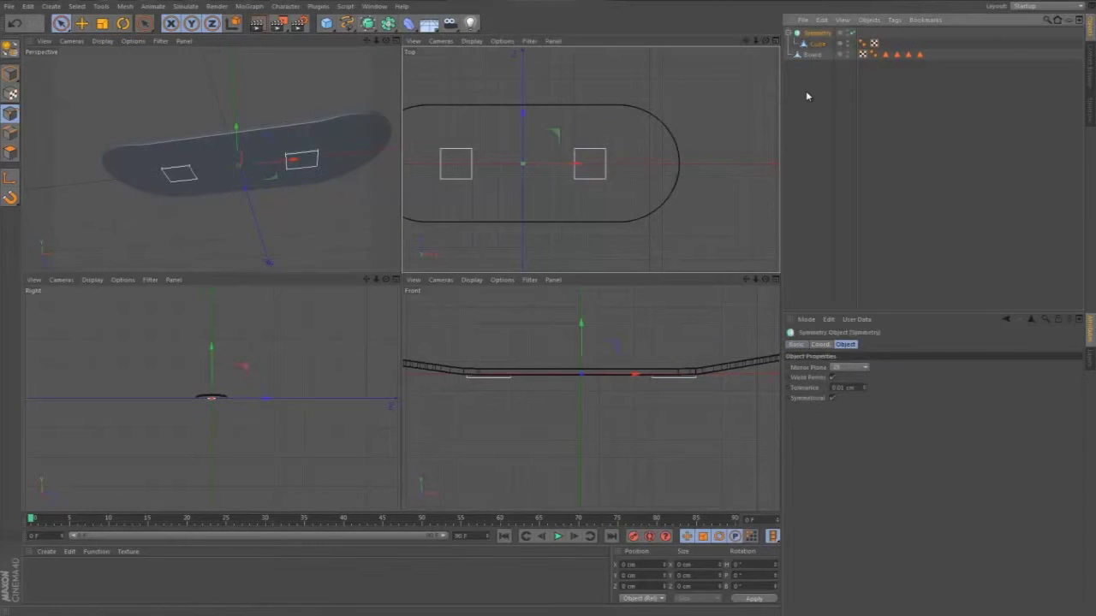
- Switch to polygon mode and select the top face of the Cube inside the Symmetry object with Live Selection
left_click(9, 153)
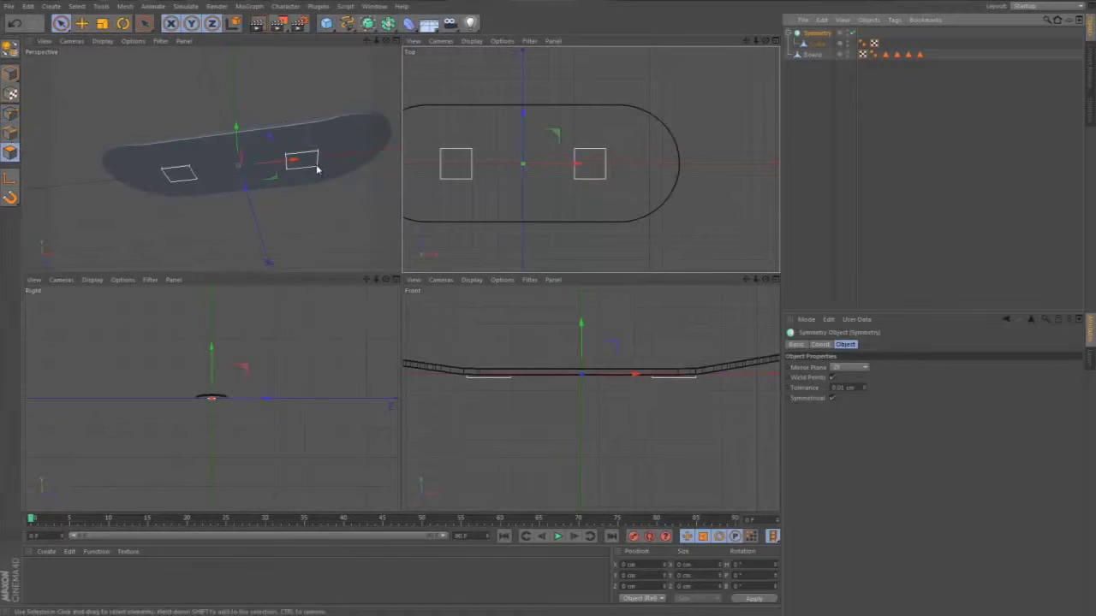
left_click(61, 23)
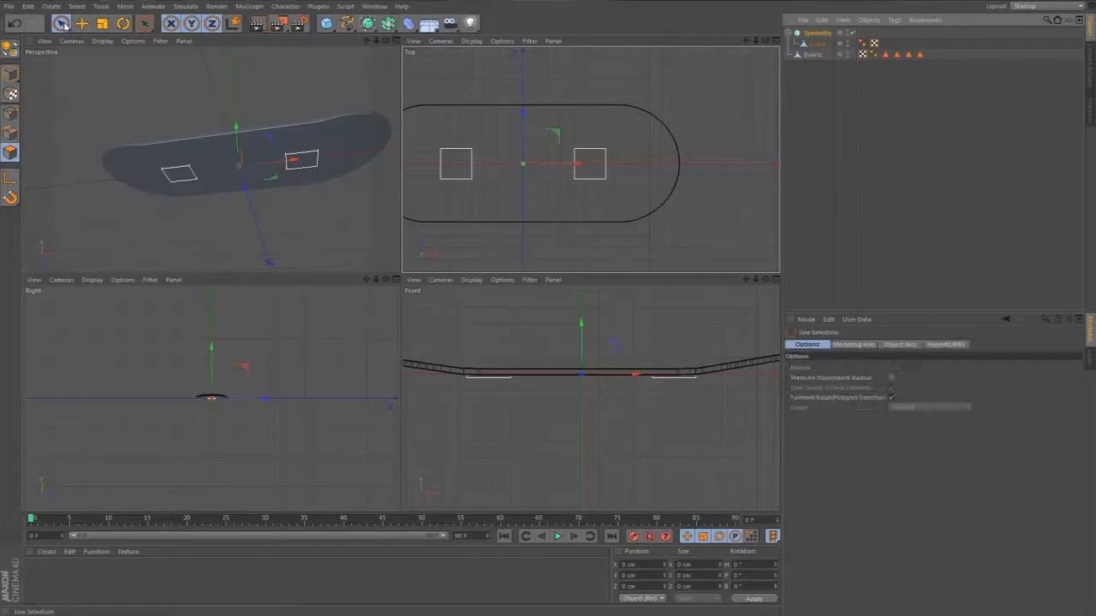
left_click(817, 44)
left_click(589, 163)
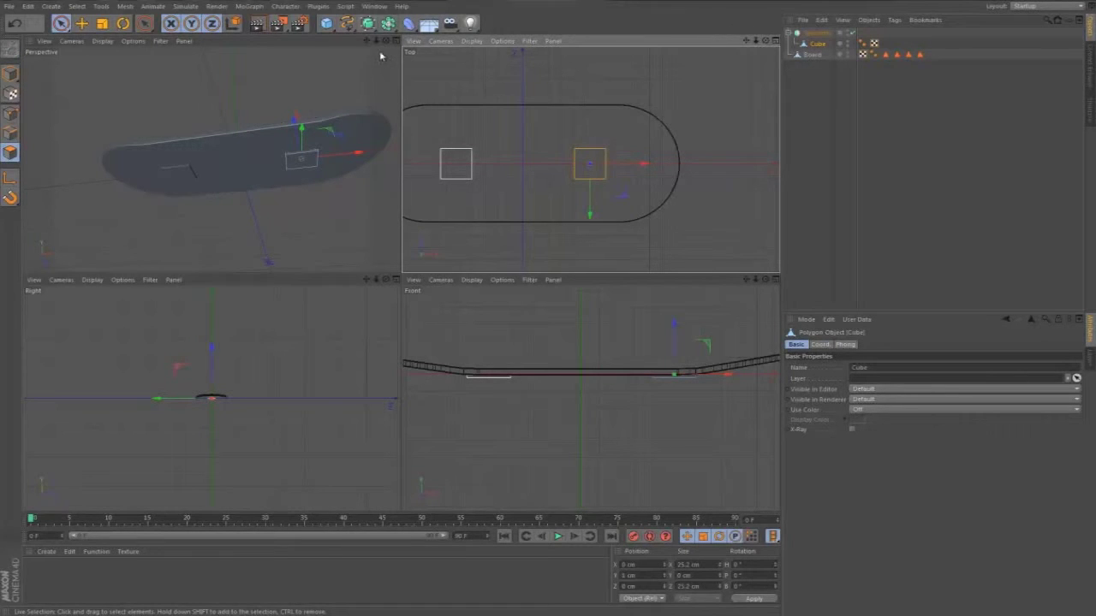
left_click_drag(386, 41, 400, 272)
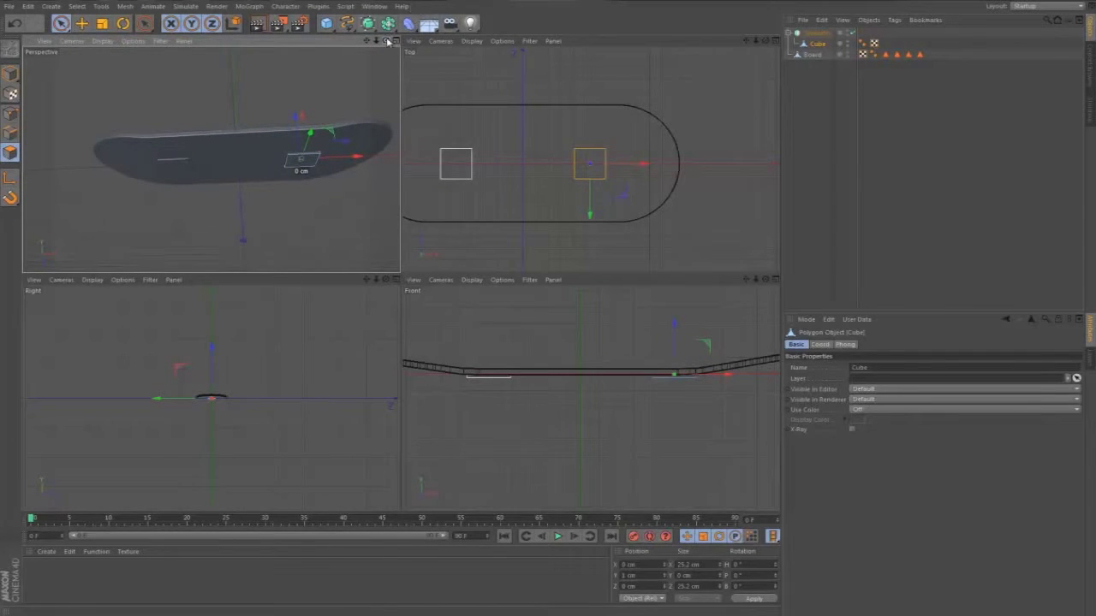
left_click_drag(386, 41, 394, 273)
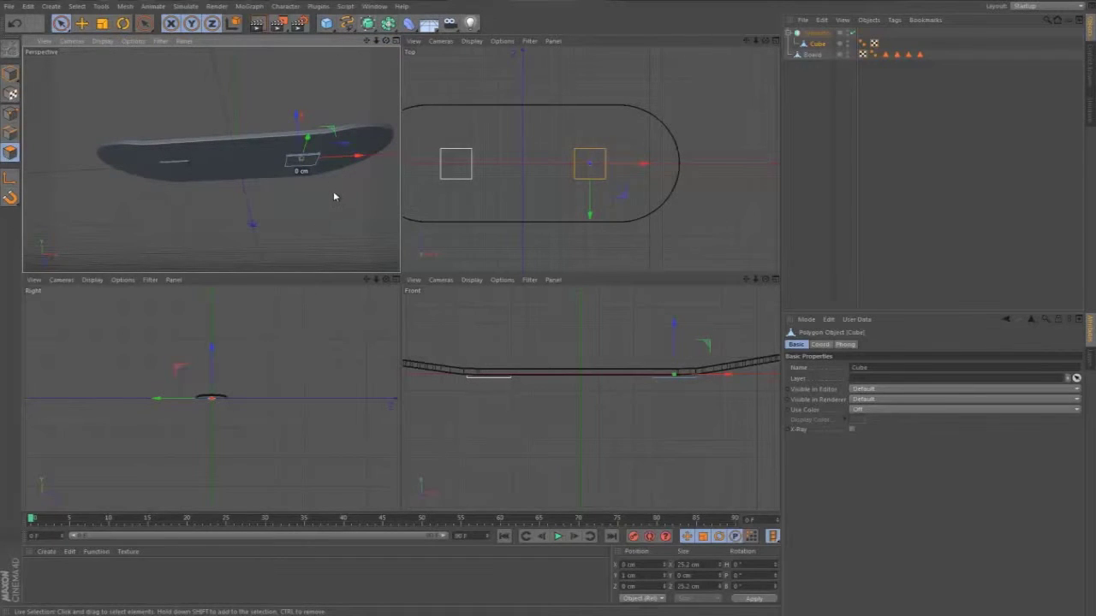
- Turn off the Knife's Restrict to Selection, set its mode to Loop, and cut the flattened cube crosswise near its middle
key("k")
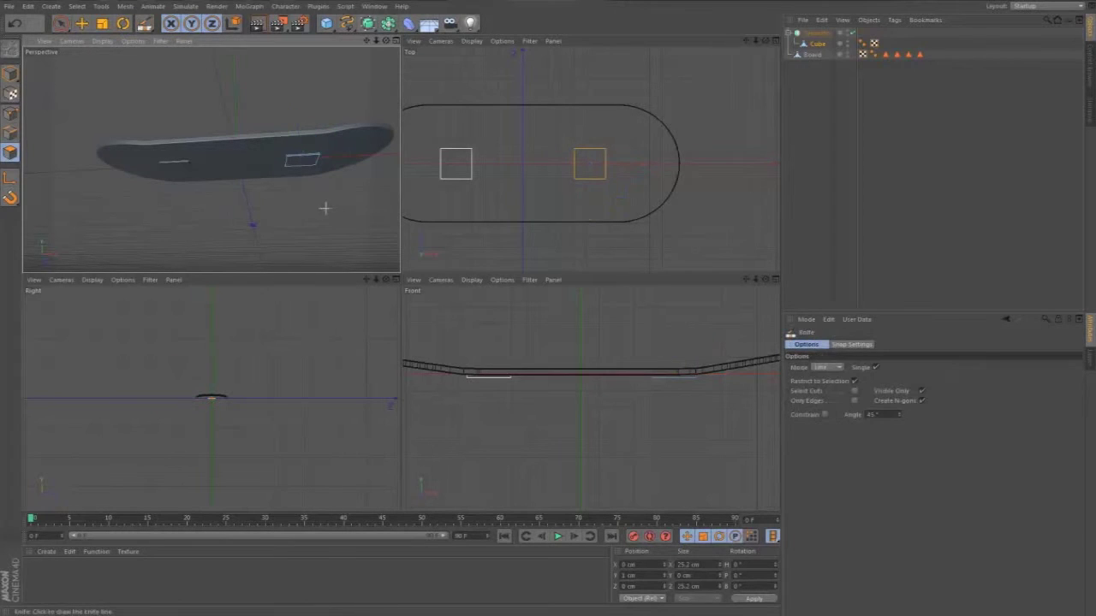
left_click(855, 381)
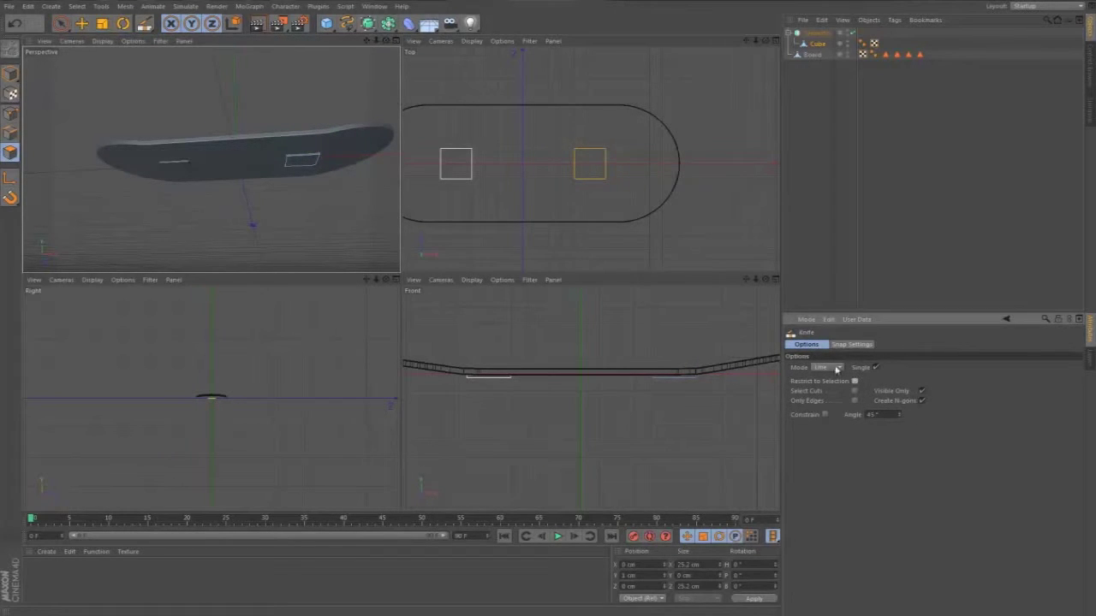
left_click(832, 372)
left_click(822, 390)
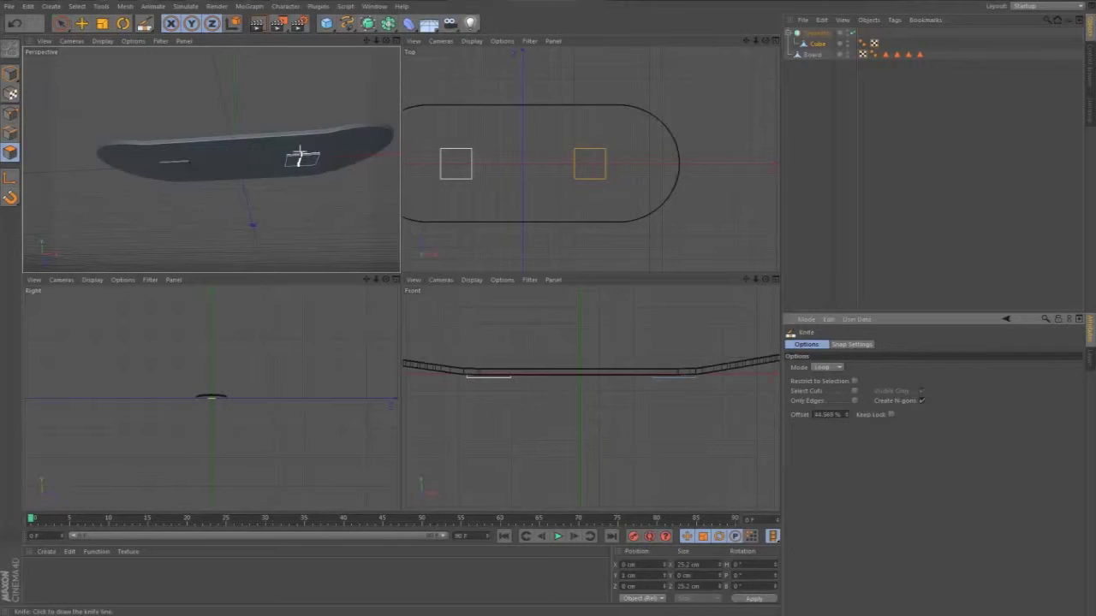
left_click(300, 157)
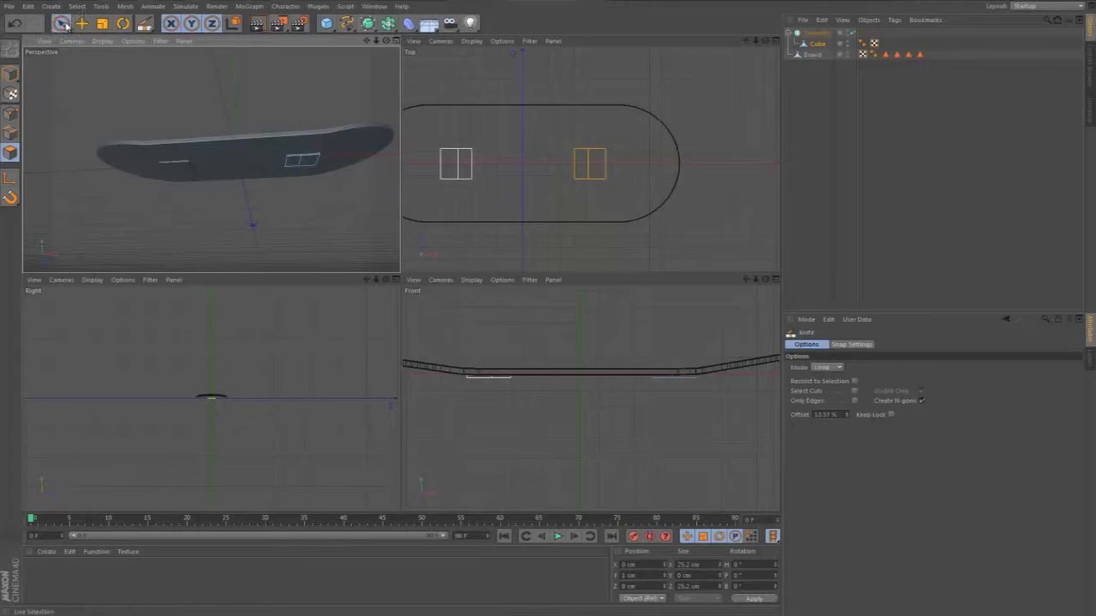
- Select only the underside polygon of the plate's half nearer the board end and extrude it 12.2 cm
left_click(64, 24)
left_click(305, 160)
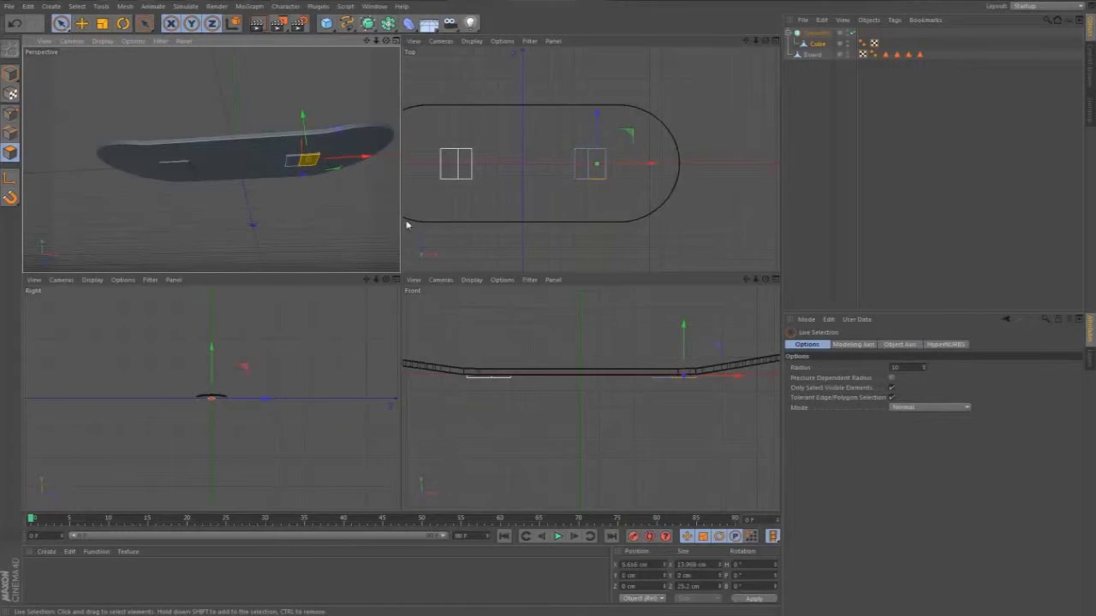
scroll(310, 163, "up", 10)
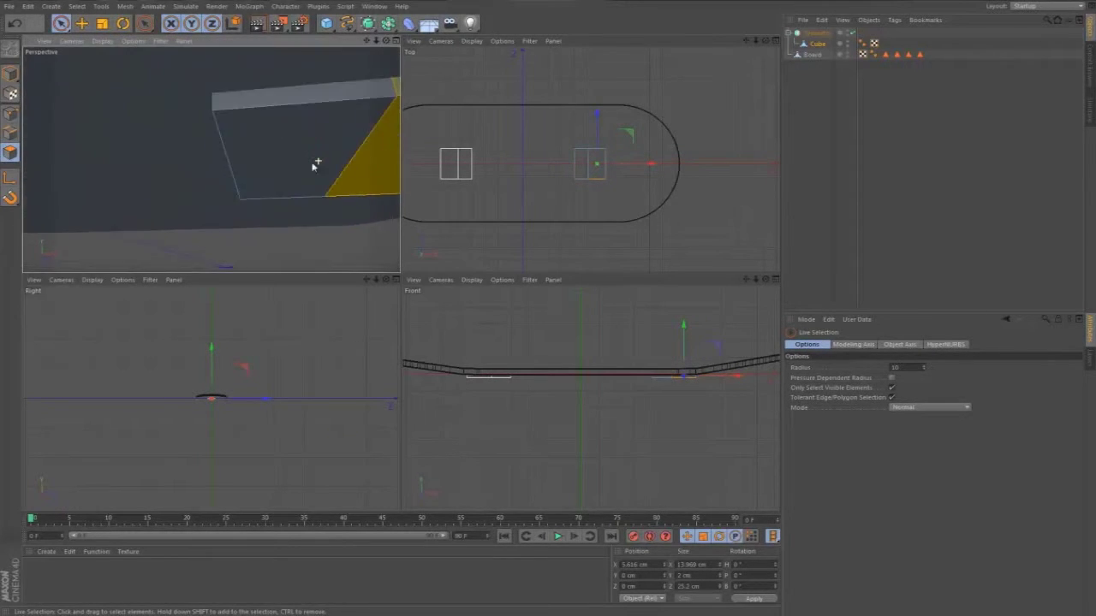
scroll(318, 161, "up", 3)
scroll(377, 157, "down", 2)
left_click_drag(368, 40, 204, 219)
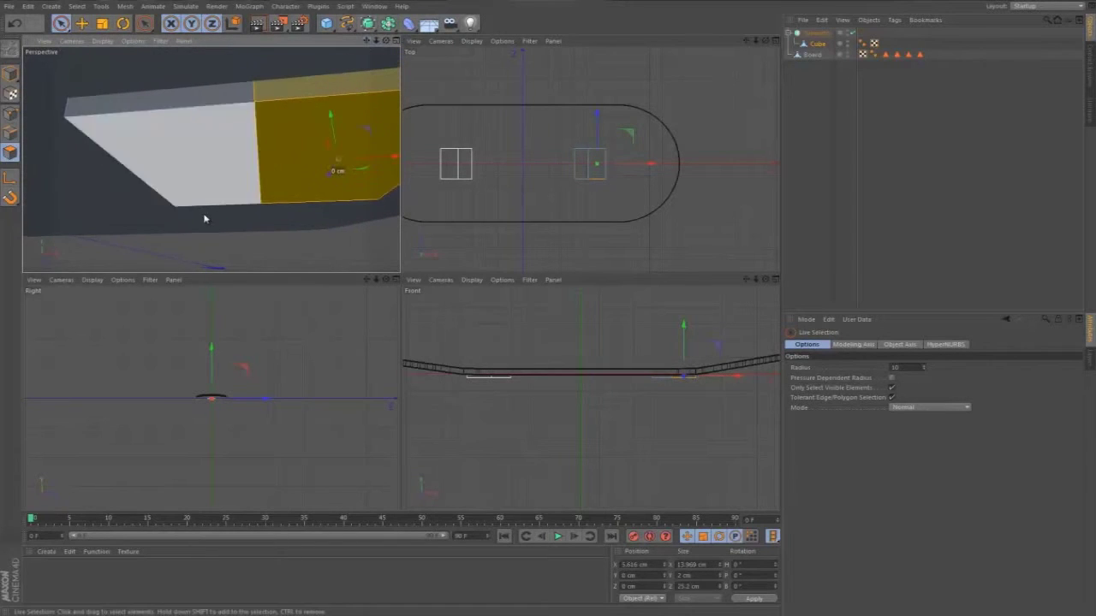
left_click(214, 171)
left_click(318, 179)
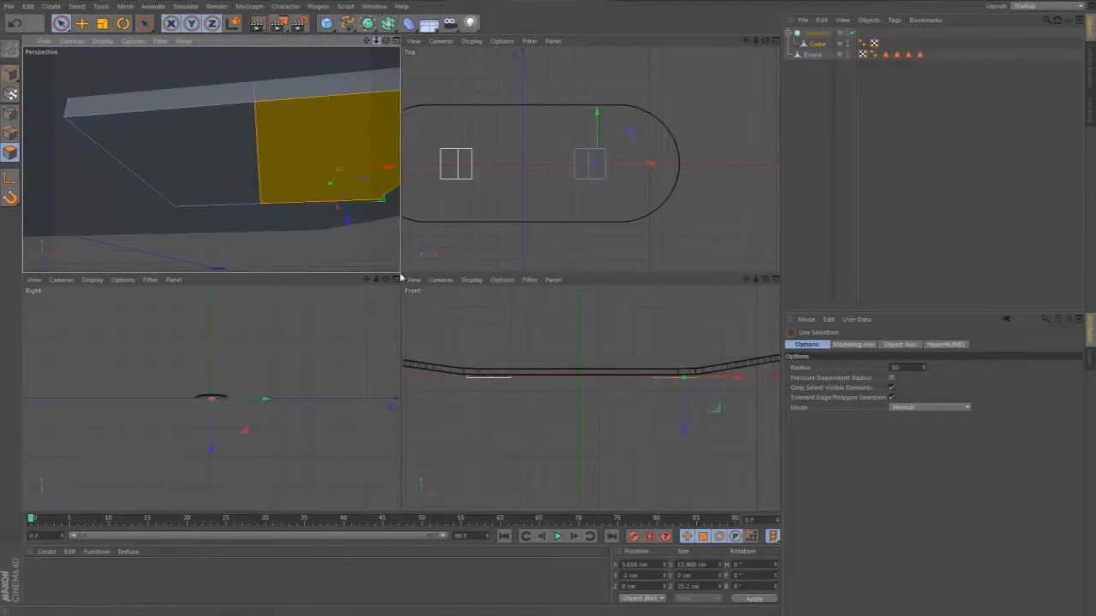
scroll(359, 240, "down", 5)
key("d")
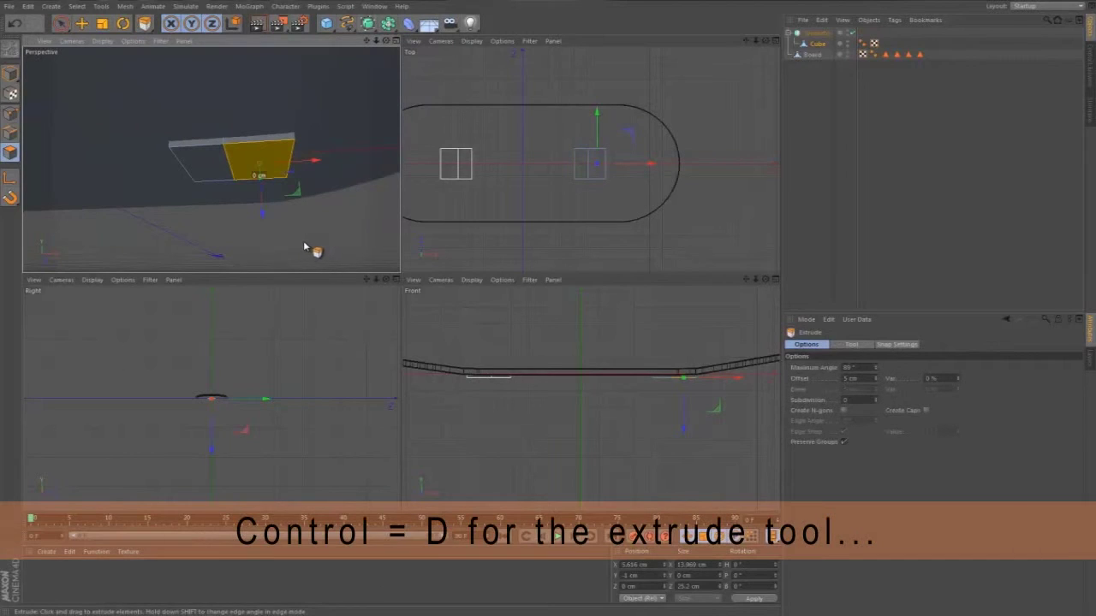
left_click_drag(304, 248, 409, 281)
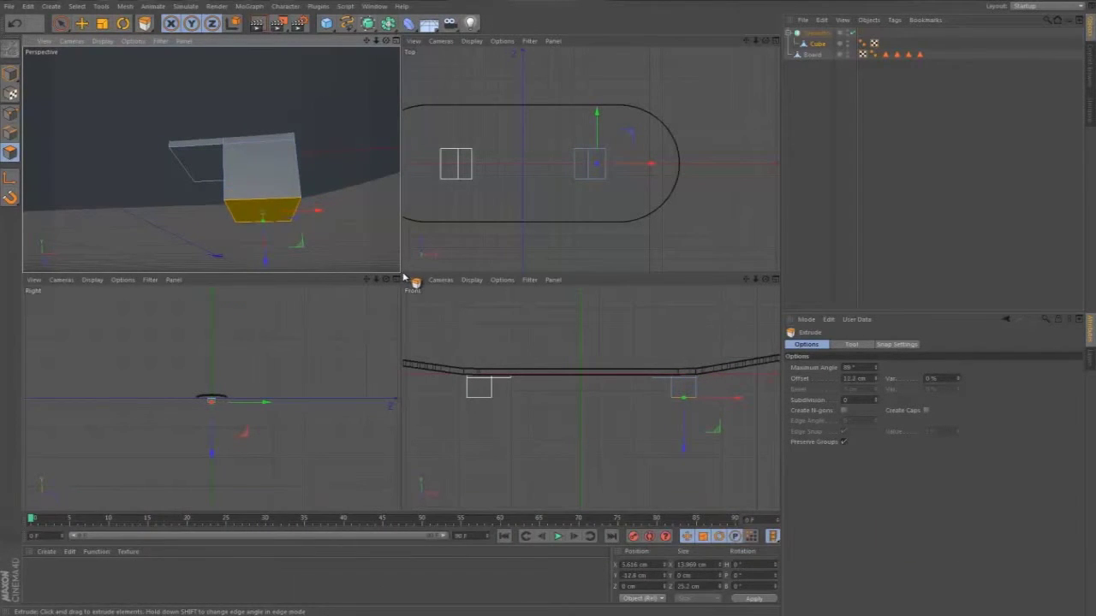
- Scale the extruded block's bottom face along X to about 10.4 cm to taper the block
key("t")
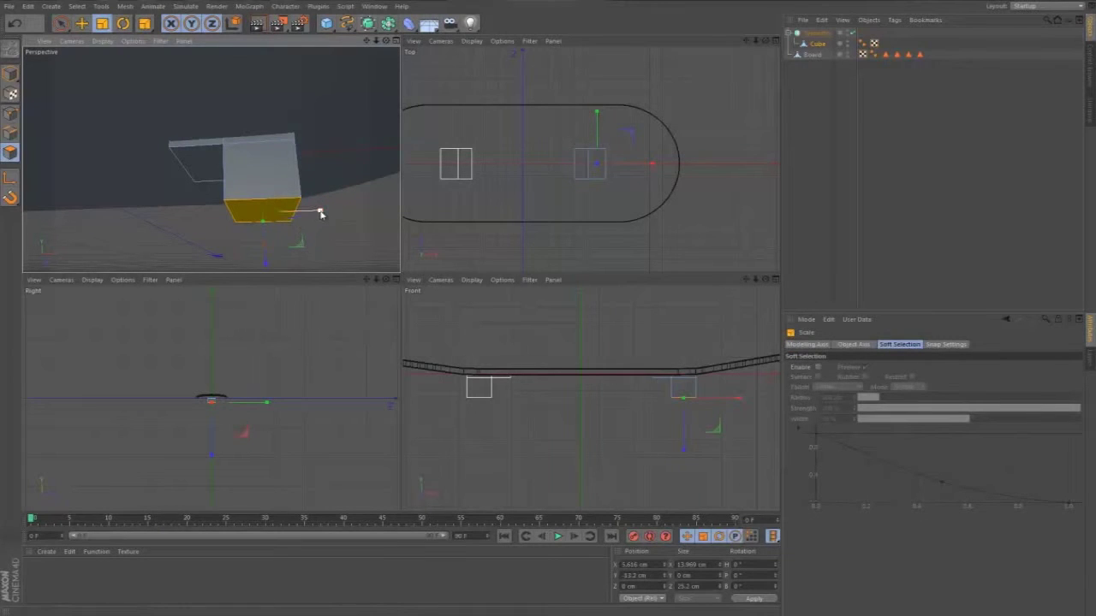
left_click_drag(318, 214, 306, 221)
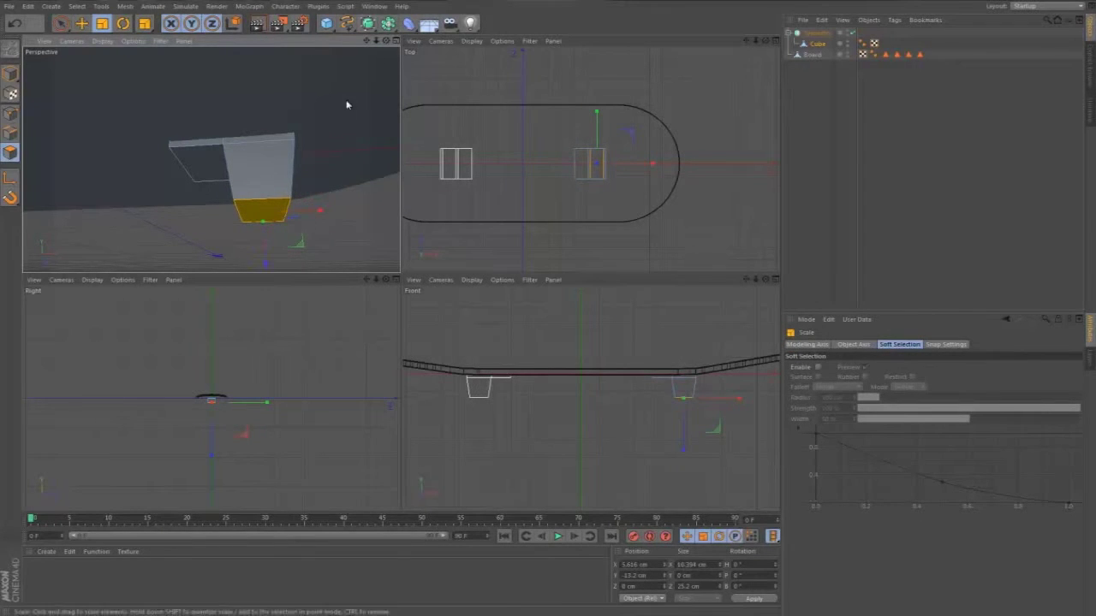
left_click_drag(385, 40, 401, 274)
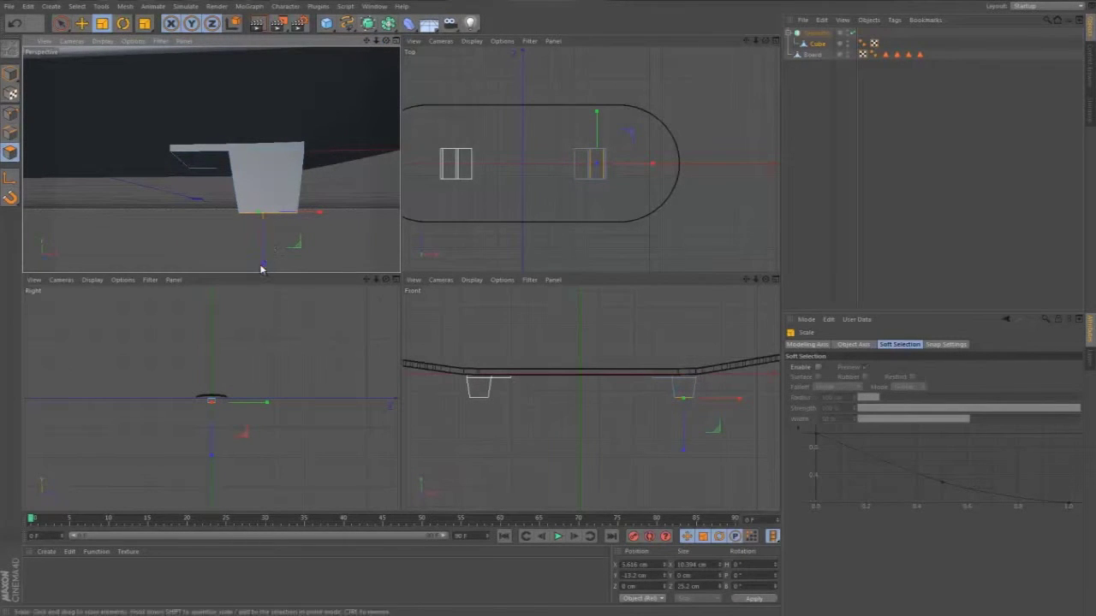
left_click_drag(385, 40, 401, 274)
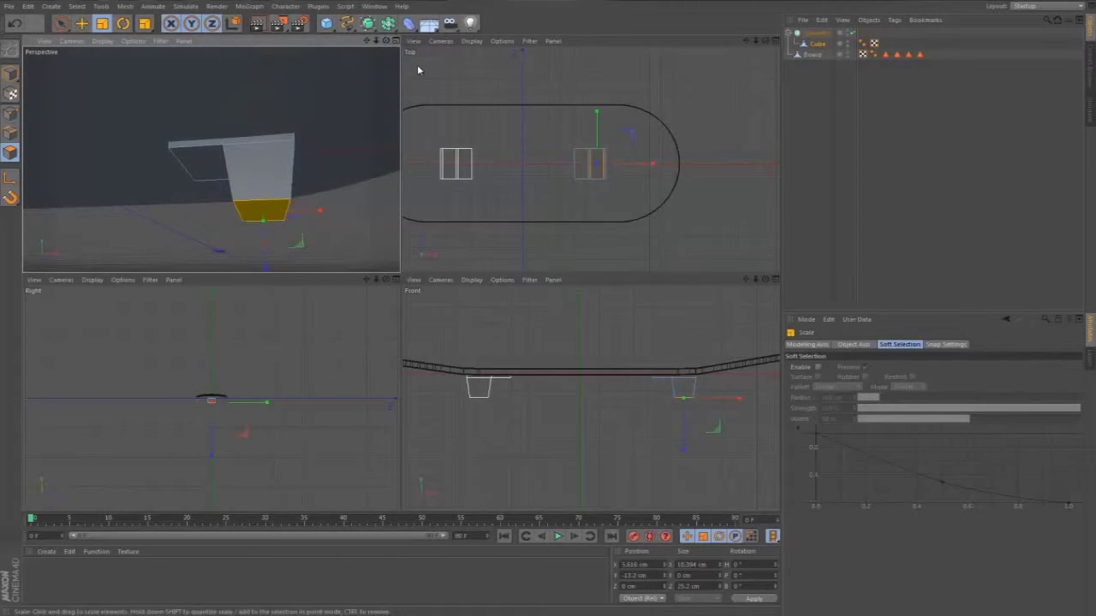
- Deselect the truck parts and add a Cylinder primitive at the deck's center
left_click(820, 100)
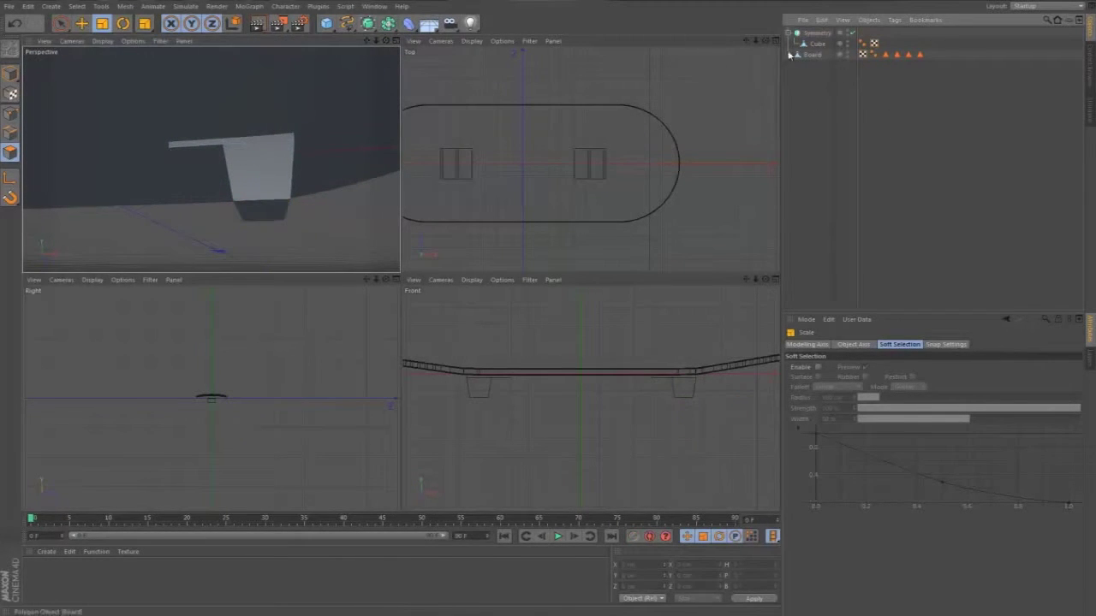
left_click(326, 23)
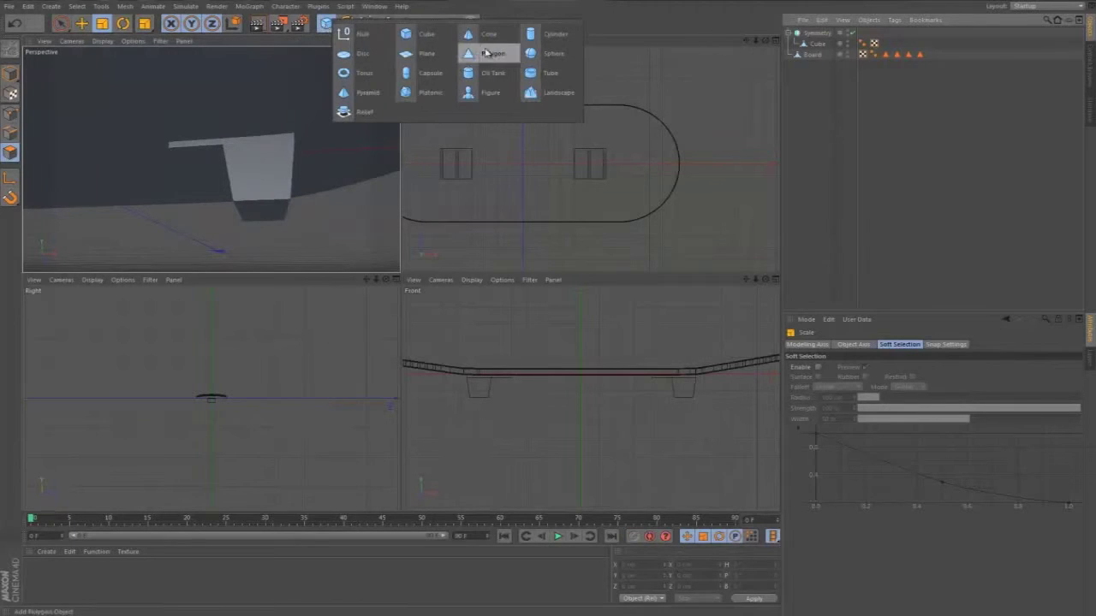
left_click(547, 35)
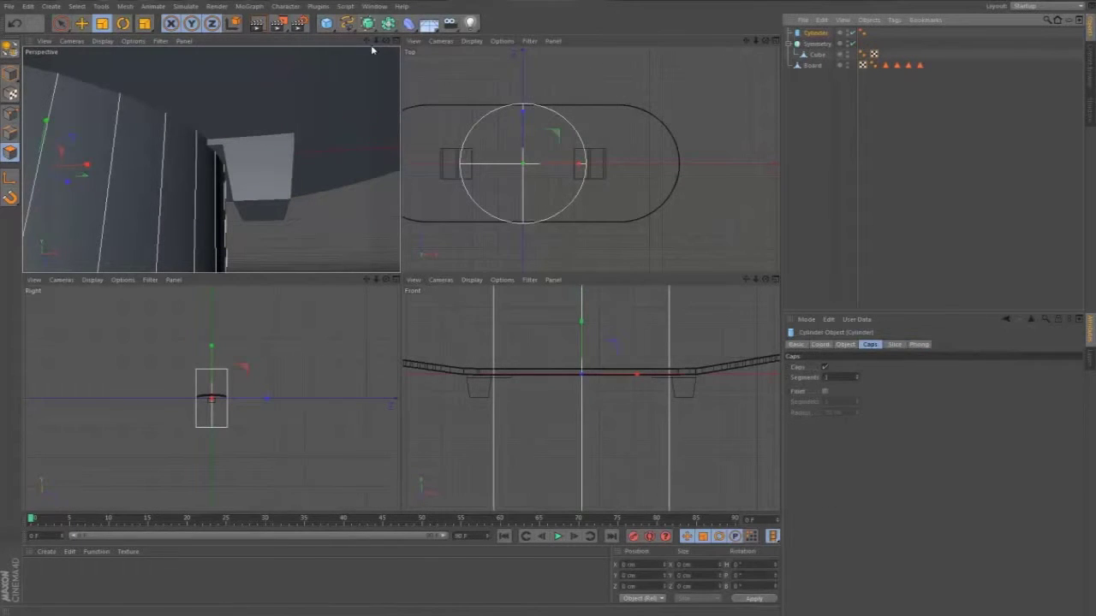
left_click_drag(385, 40, 399, 276)
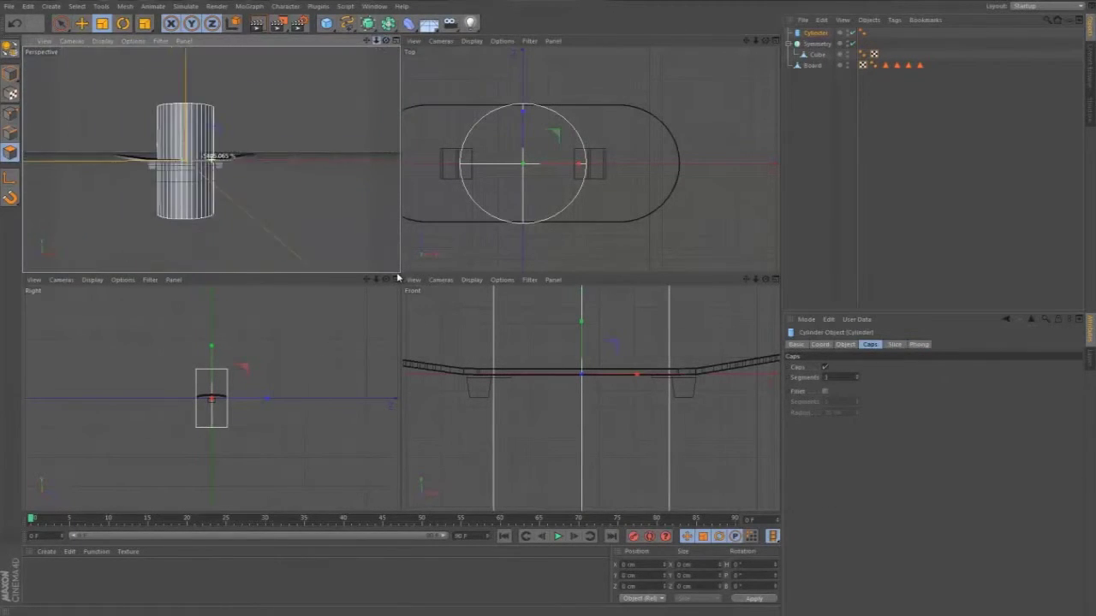
- Set the cylinder's orientation to +Z, its radius to 4 cm and its height to 83 cm
left_click(847, 345)
left_click(877, 411)
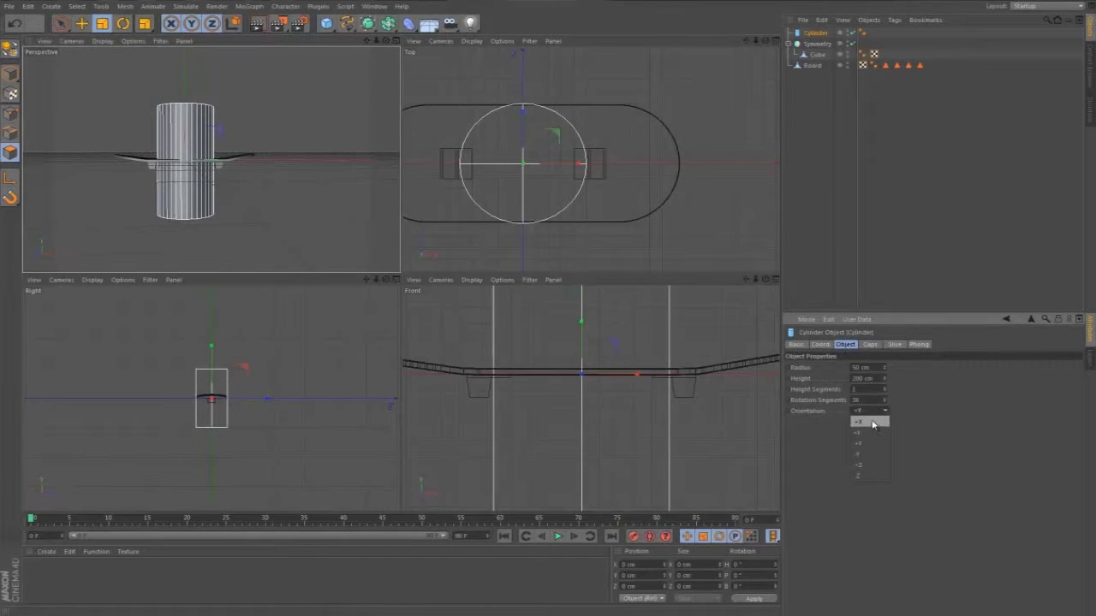
left_click(871, 425)
left_click(875, 414)
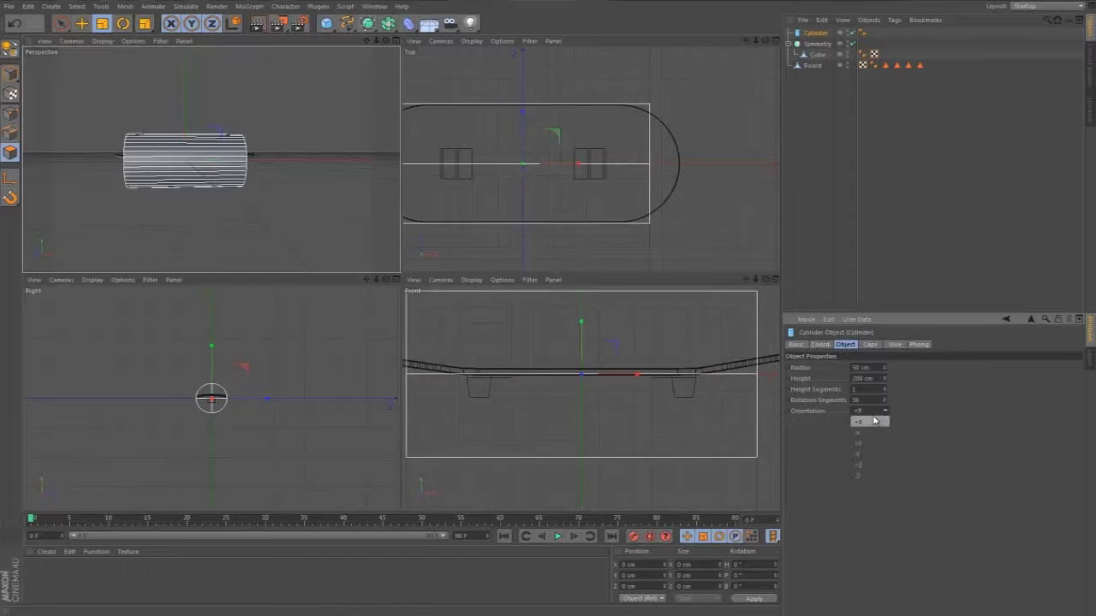
left_click(864, 469)
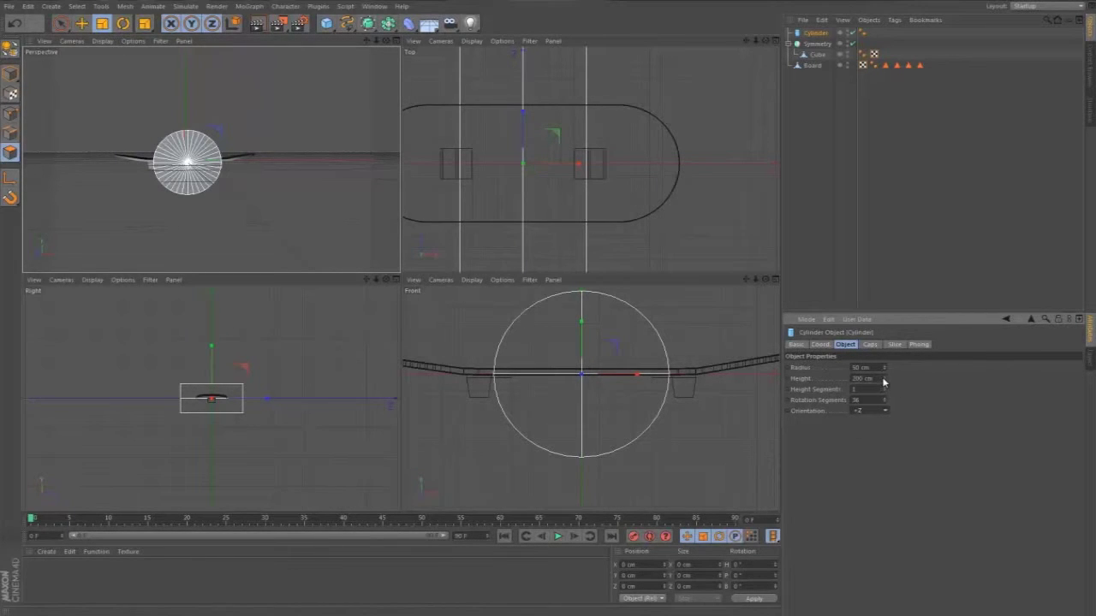
mouse_move(884, 383)
left_mouse_down()
mouse_move(886, 395)
mouse_move(884, 368)
left_mouse_up()
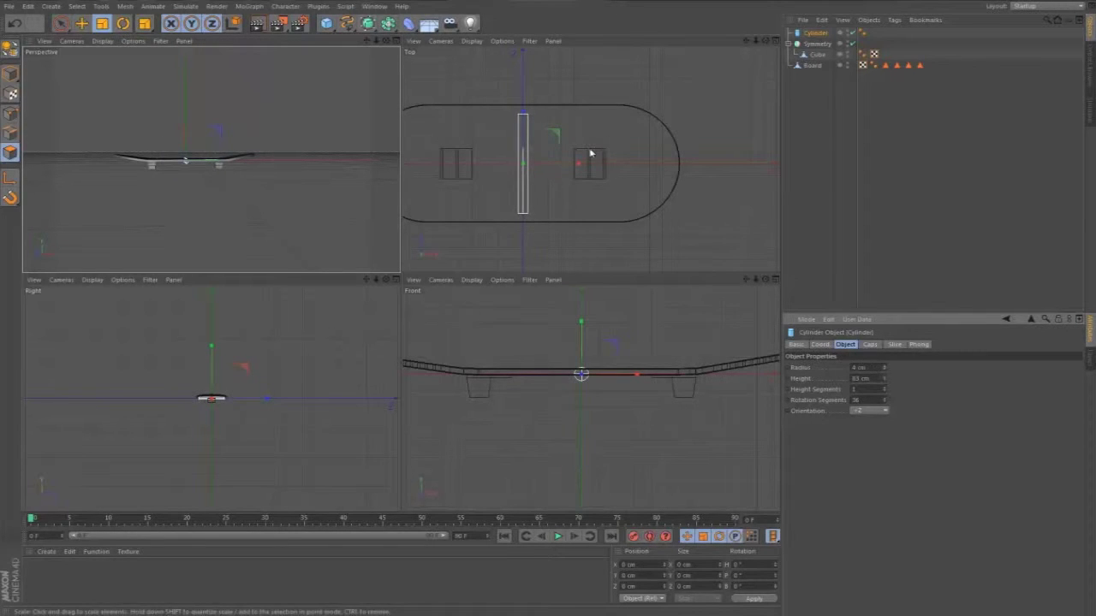
- Undo the cylinder's trial move along X and nest the cylinder under the Cube in the Symmetry object
left_click(61, 24)
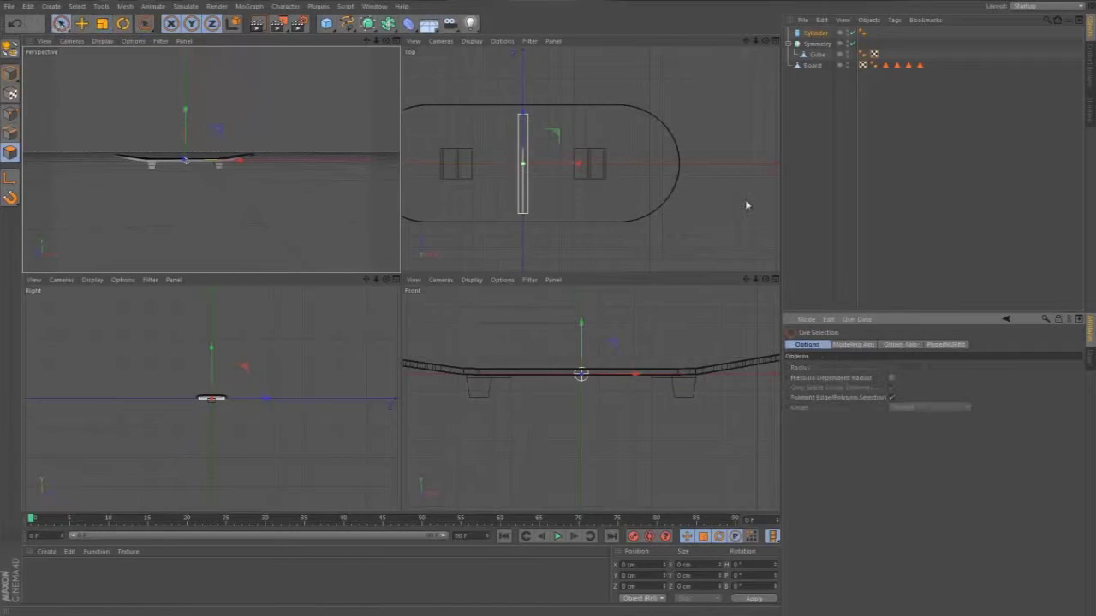
left_click_drag(573, 166, 619, 166)
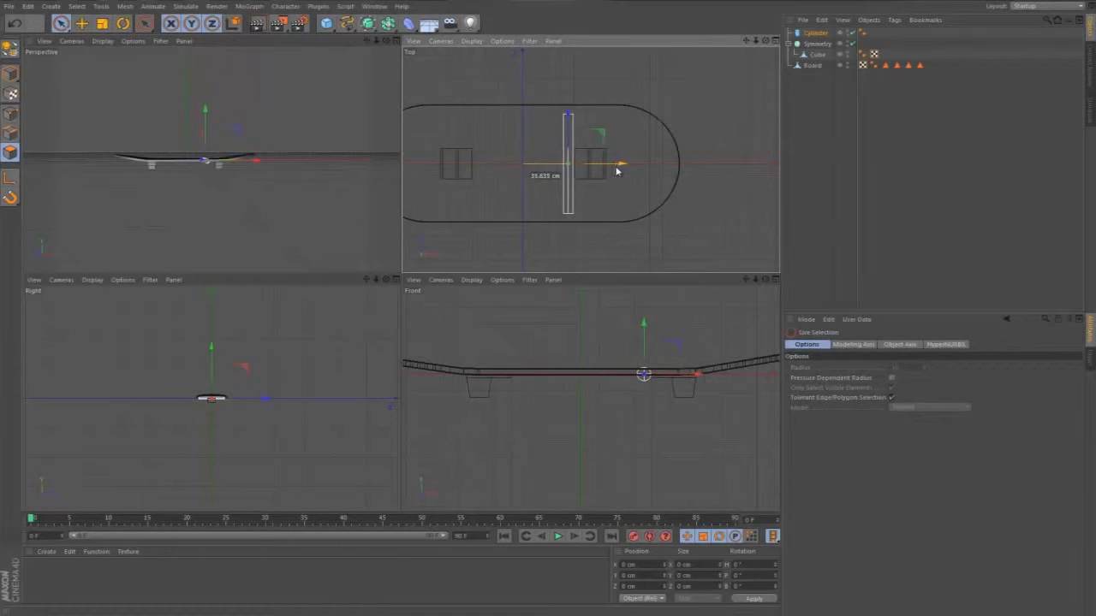
key("ctrl+z")
key("ctrl+z")
key("ctrl+z")
key("ctrl+z")
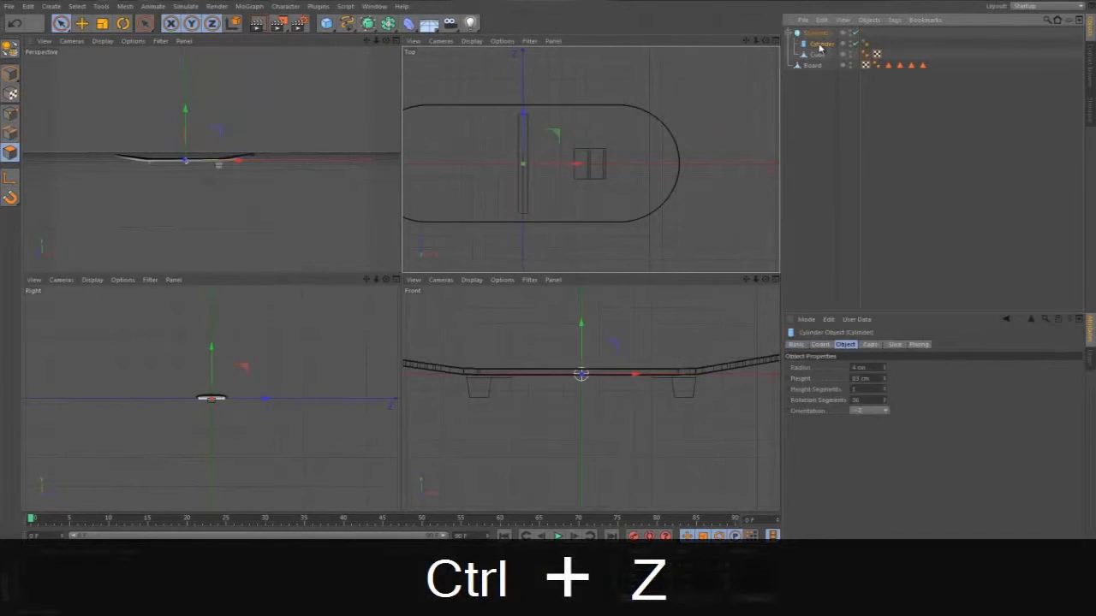
key("ctrl+z")
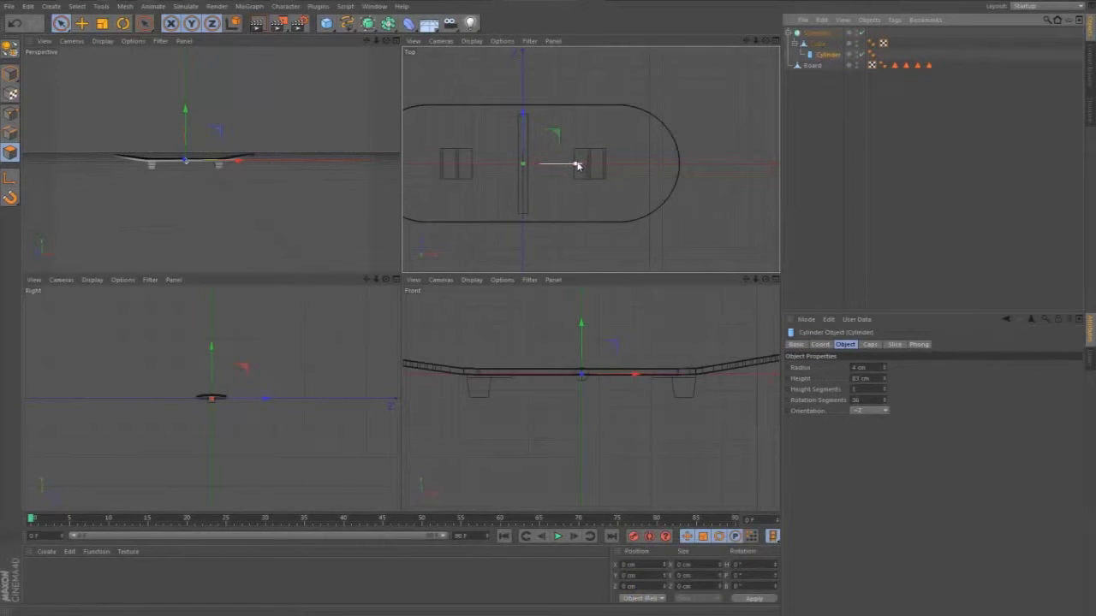
- Move the cylinder along X to the tapered block and lower it along Y to the block's bottom edge as an axle
left_click_drag(577, 167, 652, 172)
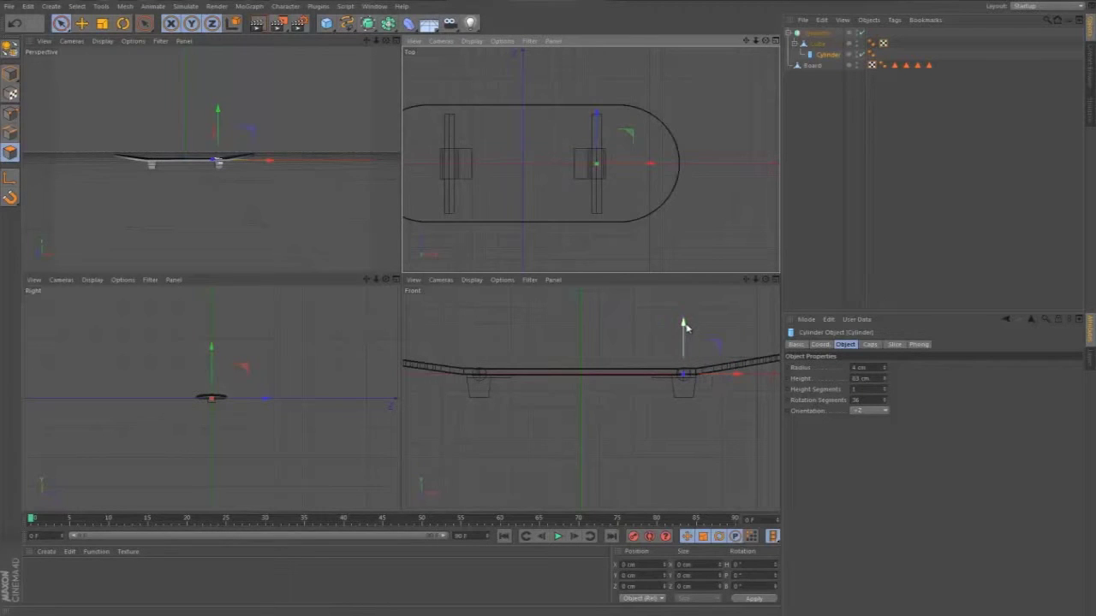
left_click_drag(682, 326, 685, 350)
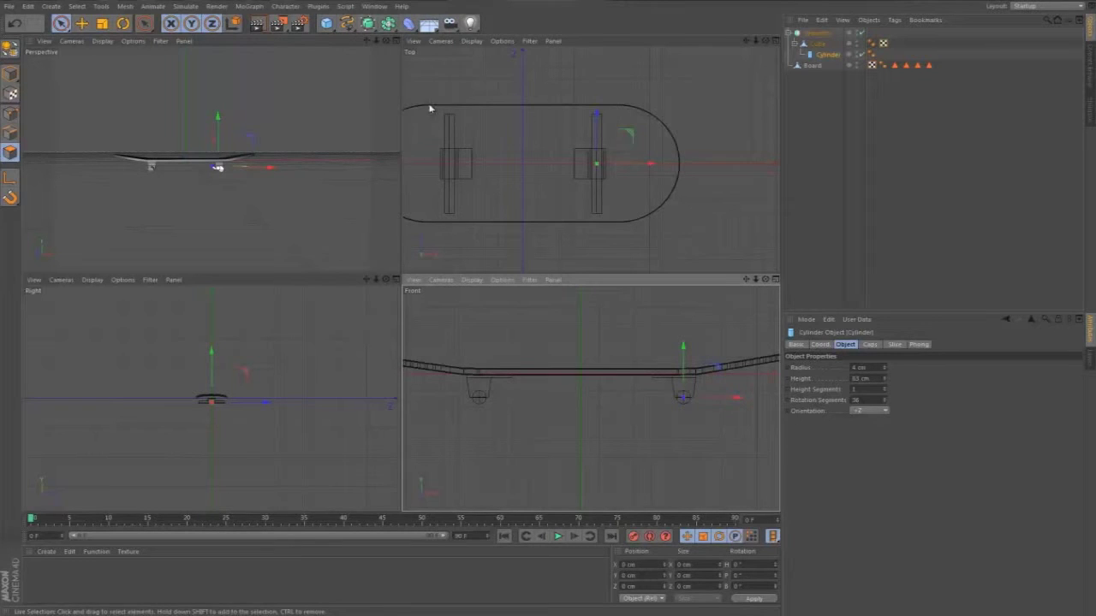
- Set the axle cylinder's radius to 3 cm and its height to 68 cm, and test-render the skateboard in the perspective view
left_click_drag(386, 40, 400, 271)
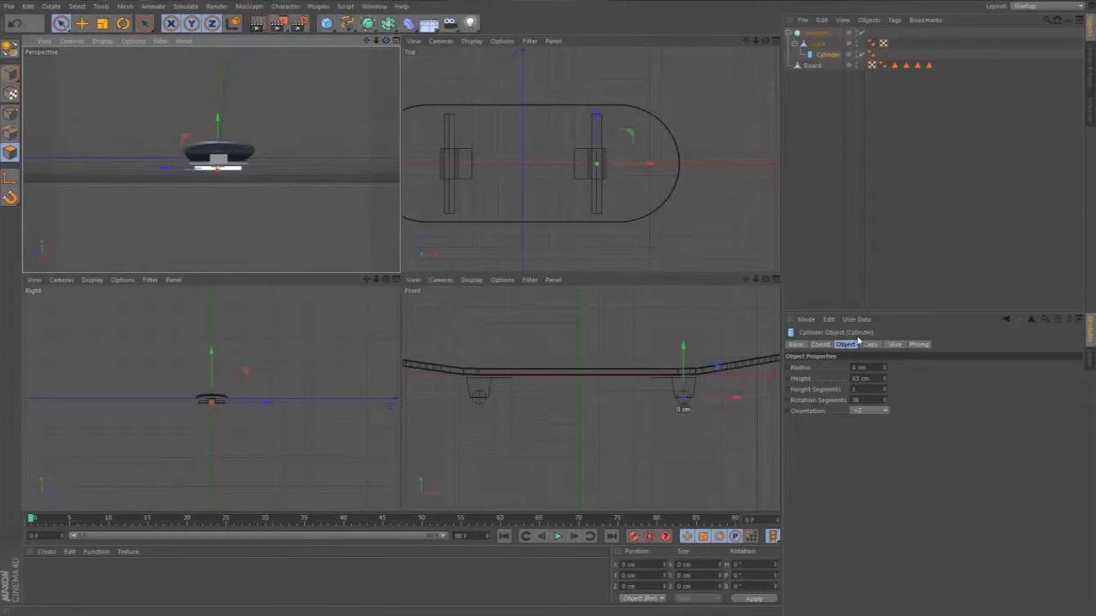
left_click(866, 369)
scroll(866, 368, "down", 2)
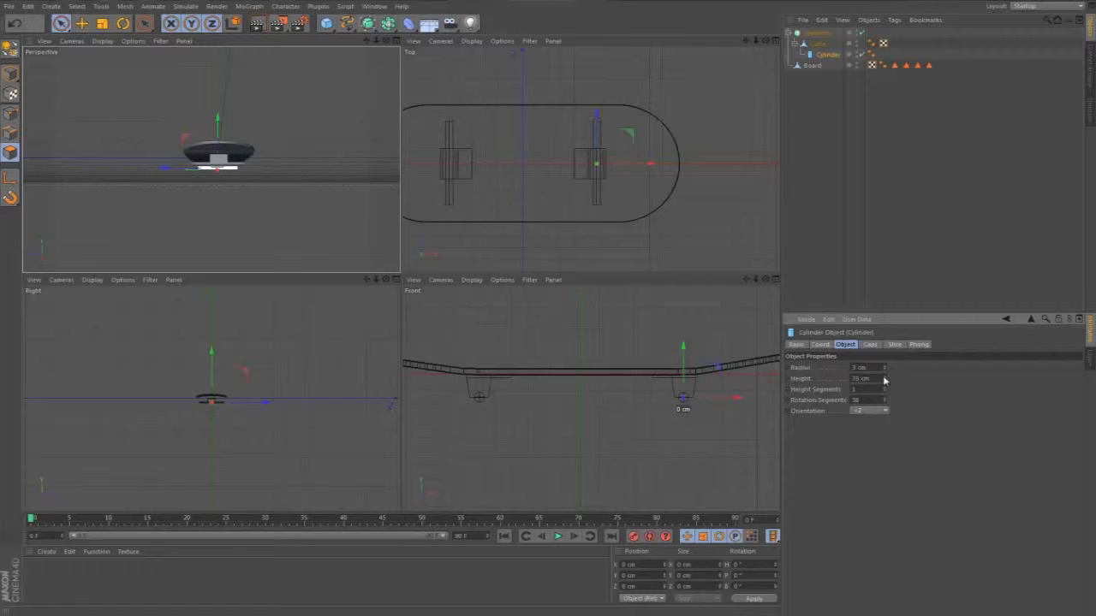
key("F1")
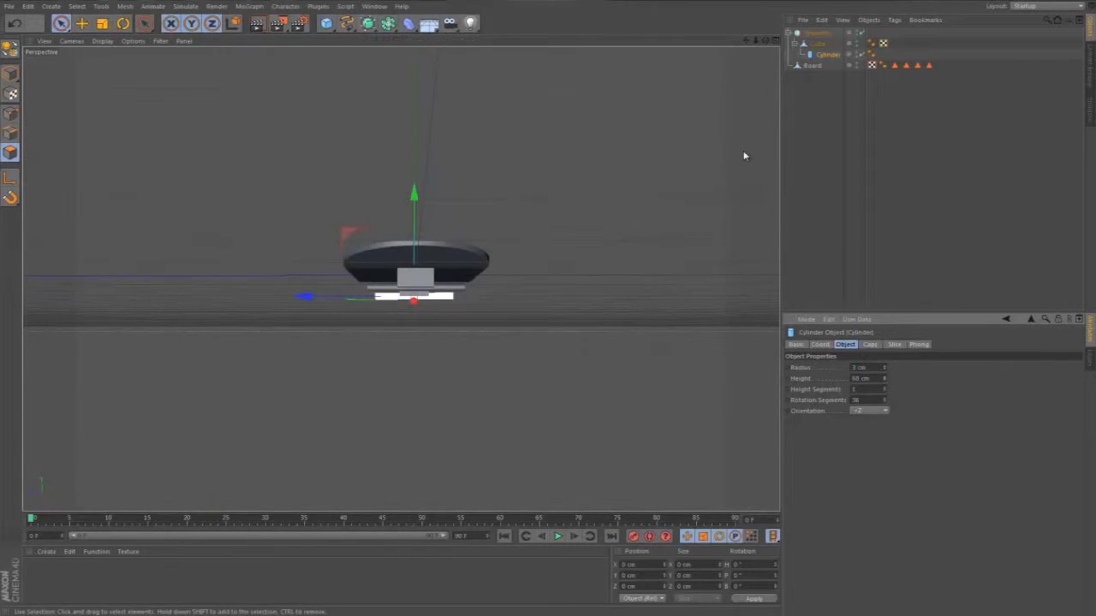
left_click_drag(765, 41, 550, 305)
key("ctrl+r")
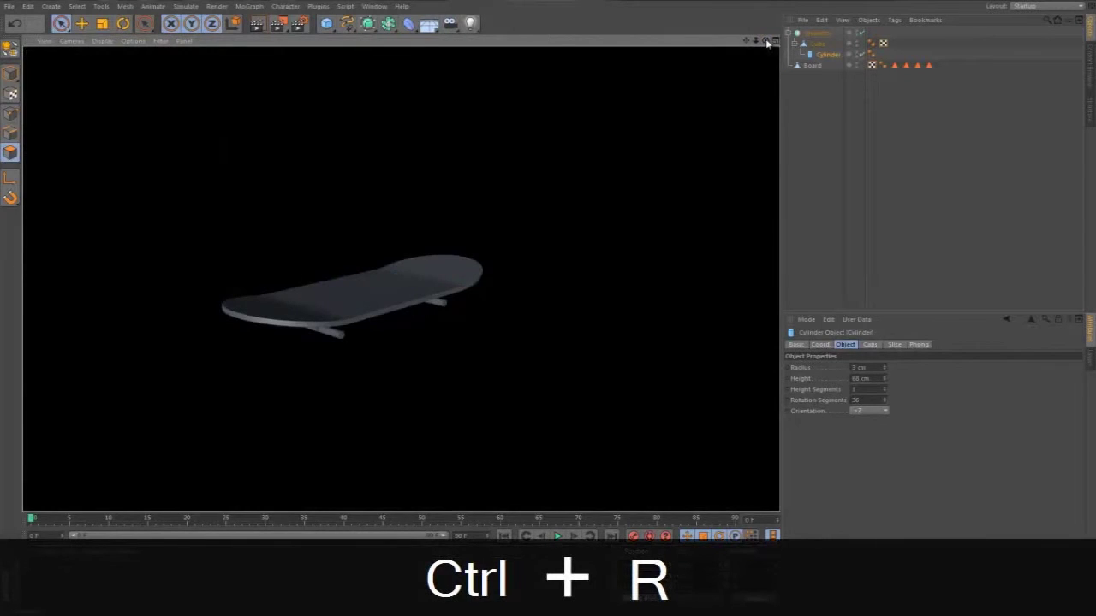
left_click_drag(766, 41, 547, 304)
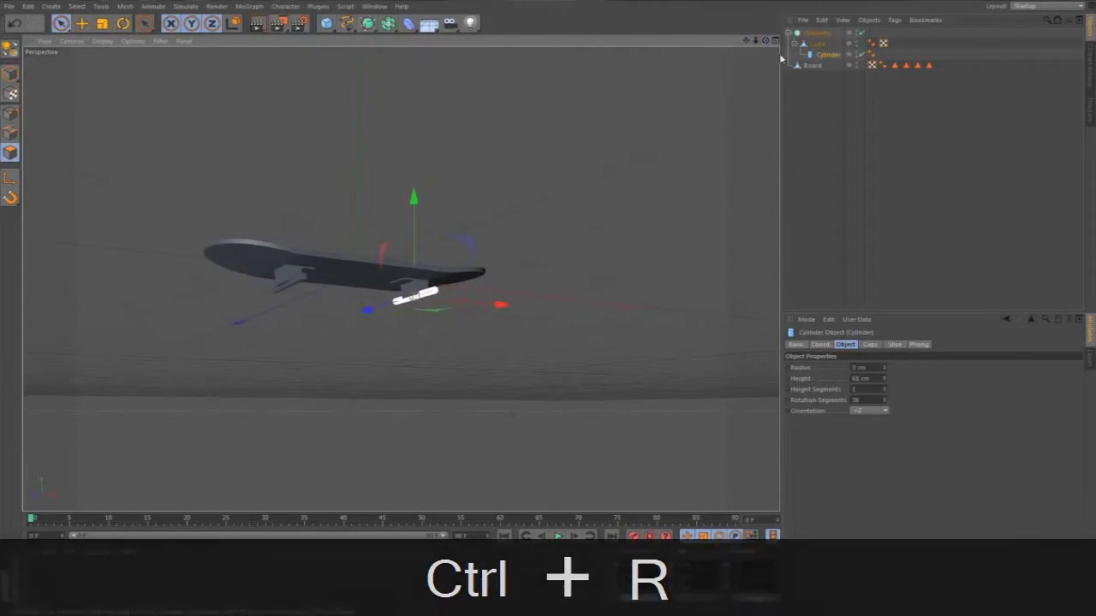
- Convert the axle cylinder under the Cube into an editable polygon object
left_click(820, 75)
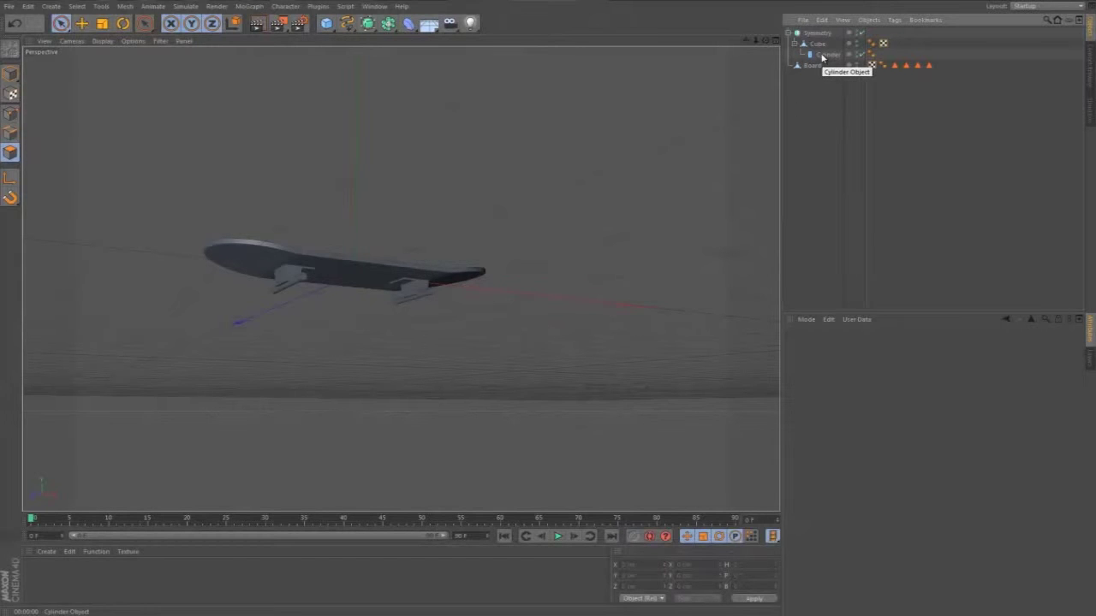
left_click_drag(765, 40, 535, 304)
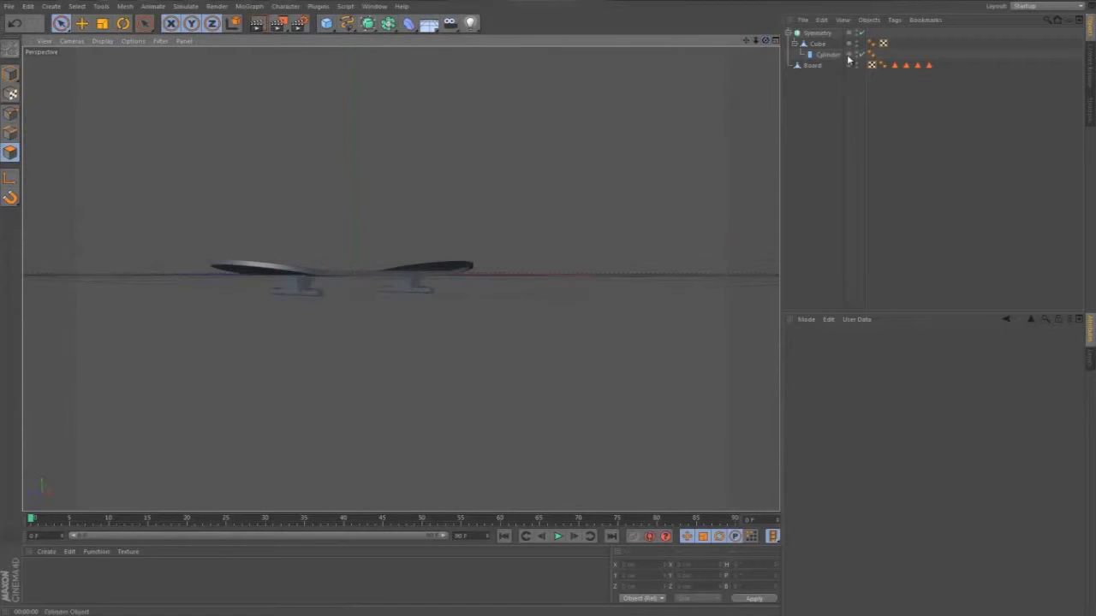
left_click(824, 55)
key("c")
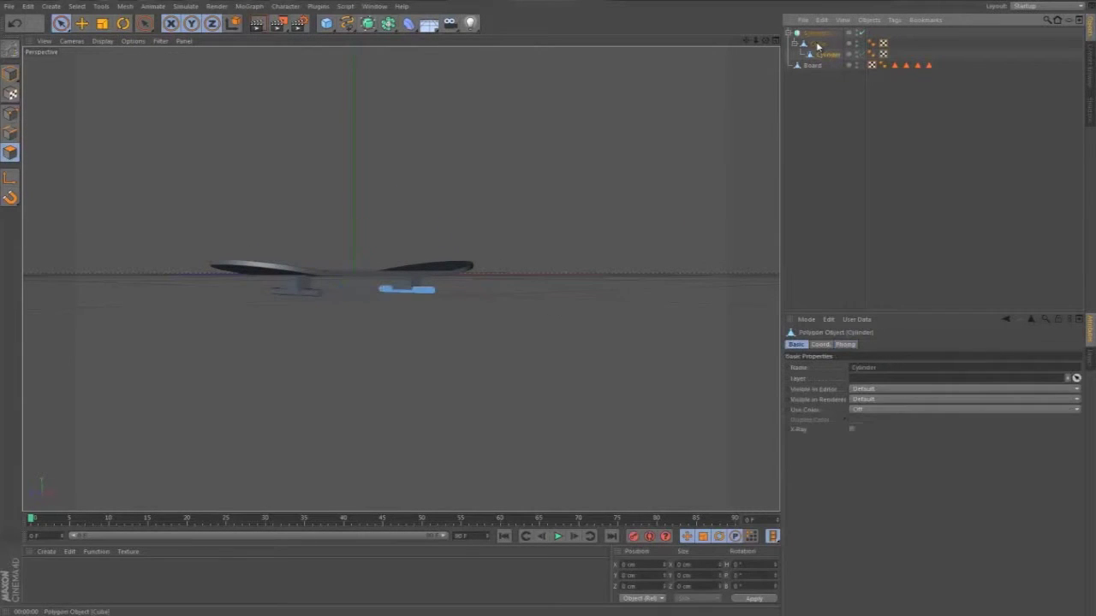
left_click_drag(820, 54, 805, 113)
left_click_drag(816, 49, 811, 85)
key("ctrl+z")
key("ctrl+z")
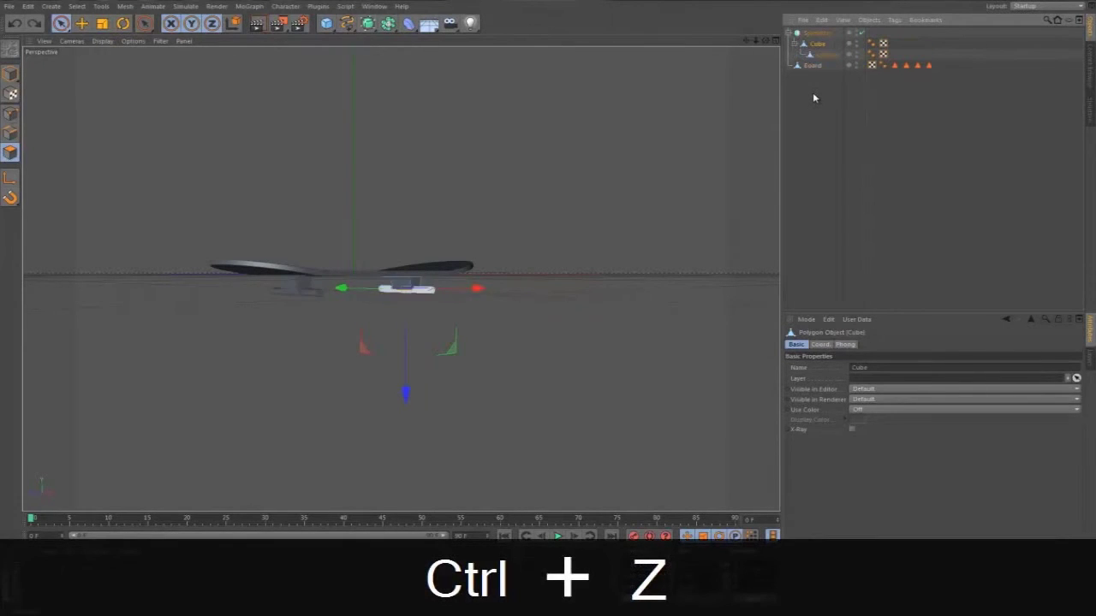
left_click(813, 108)
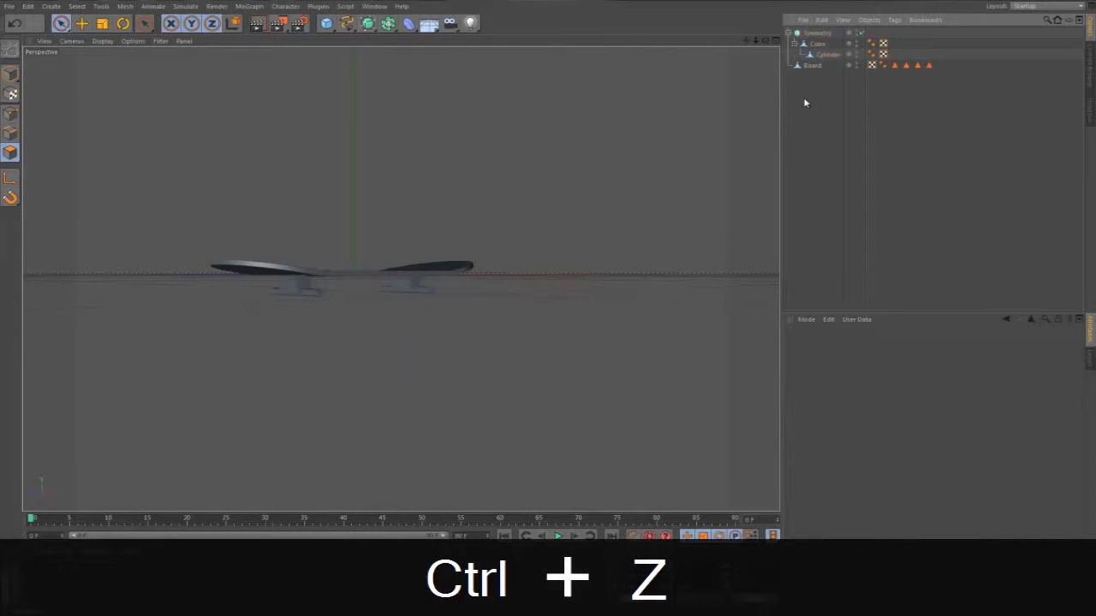
- Make the Symmetry object editable, take the Cube and Cylinder out of it, and delete the leftover empty null
left_click(817, 33)
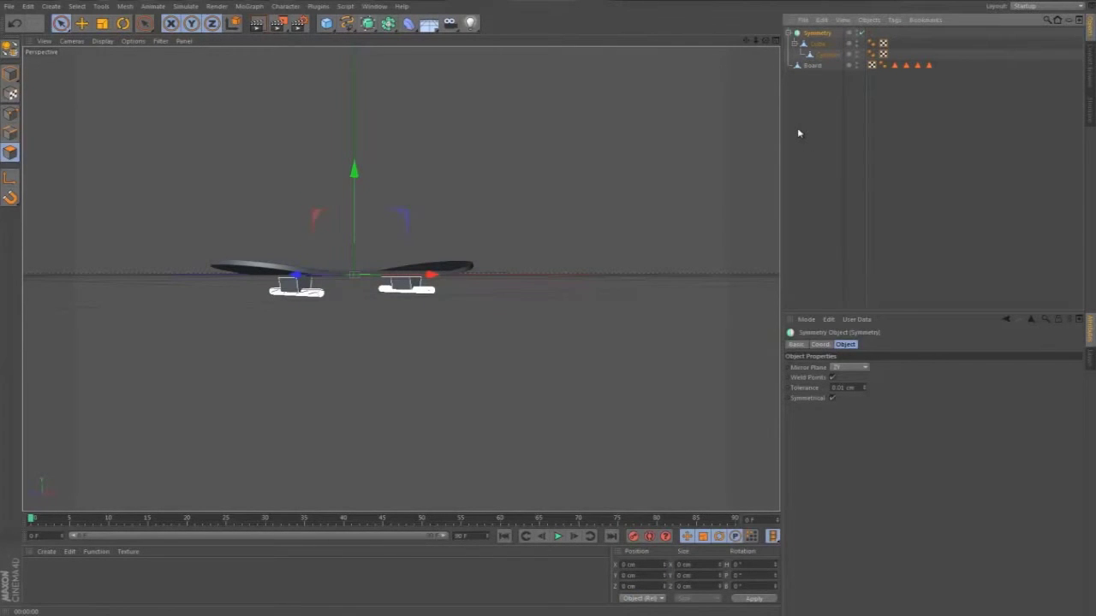
key("c")
left_click(789, 34)
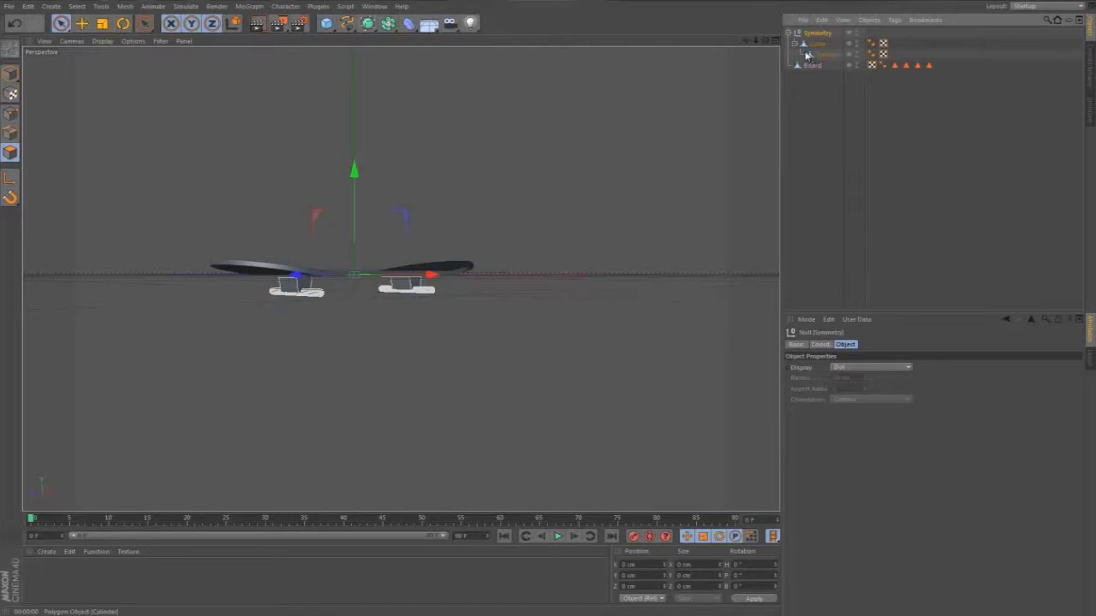
left_click_drag(821, 55, 798, 30)
left_click(813, 34)
key("Delete")
- Merge the deck, cylinder and cube into one object with Connect Objects + Delete and rename it Board
right_click(809, 58)
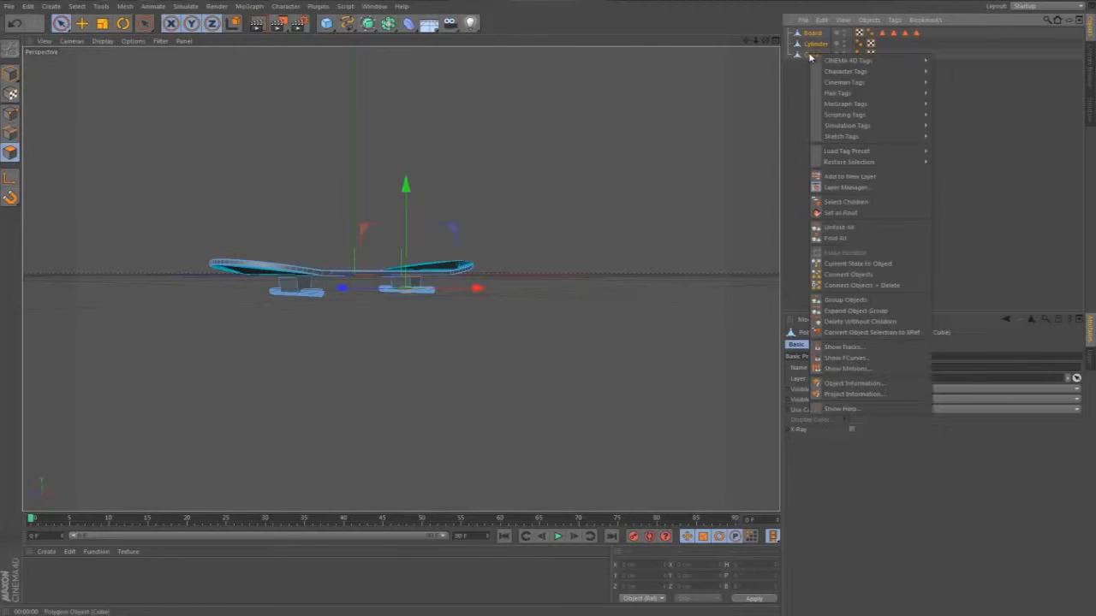
left_click(861, 285)
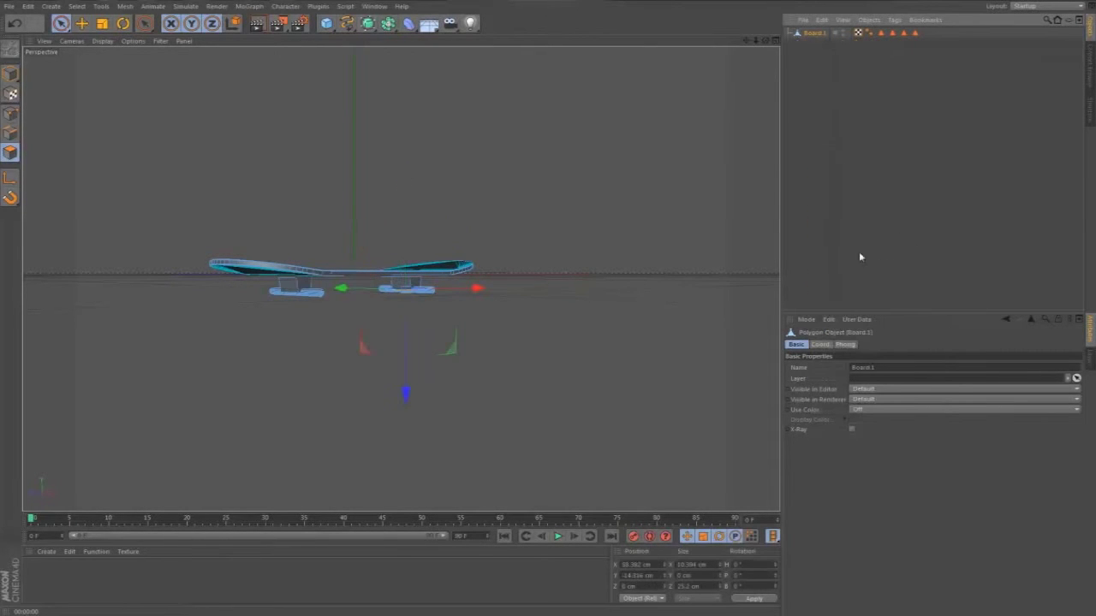
double_click(814, 34)
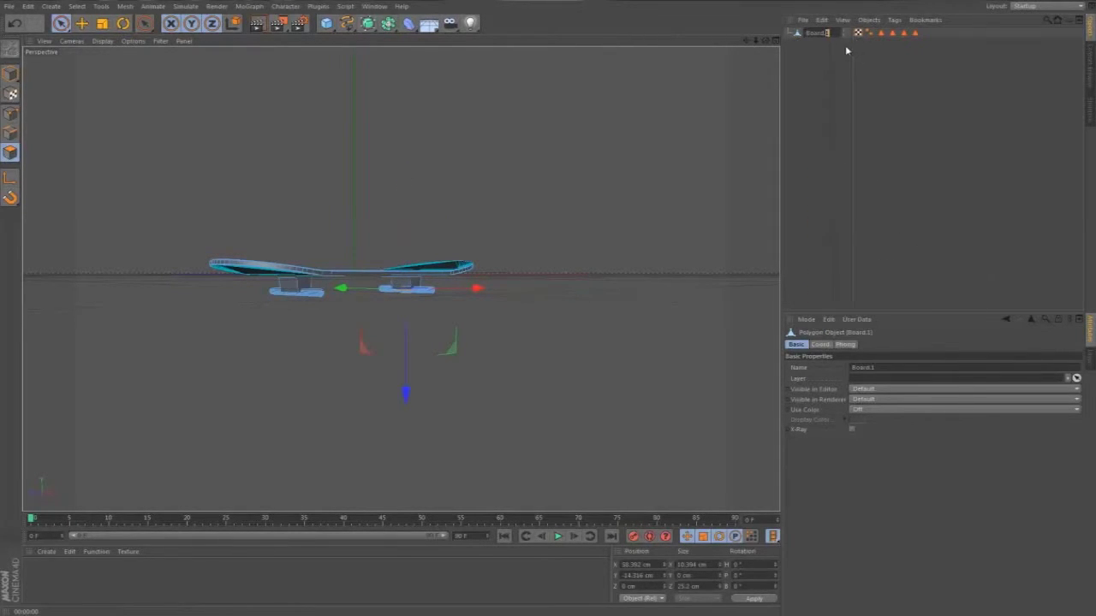
key("Return")
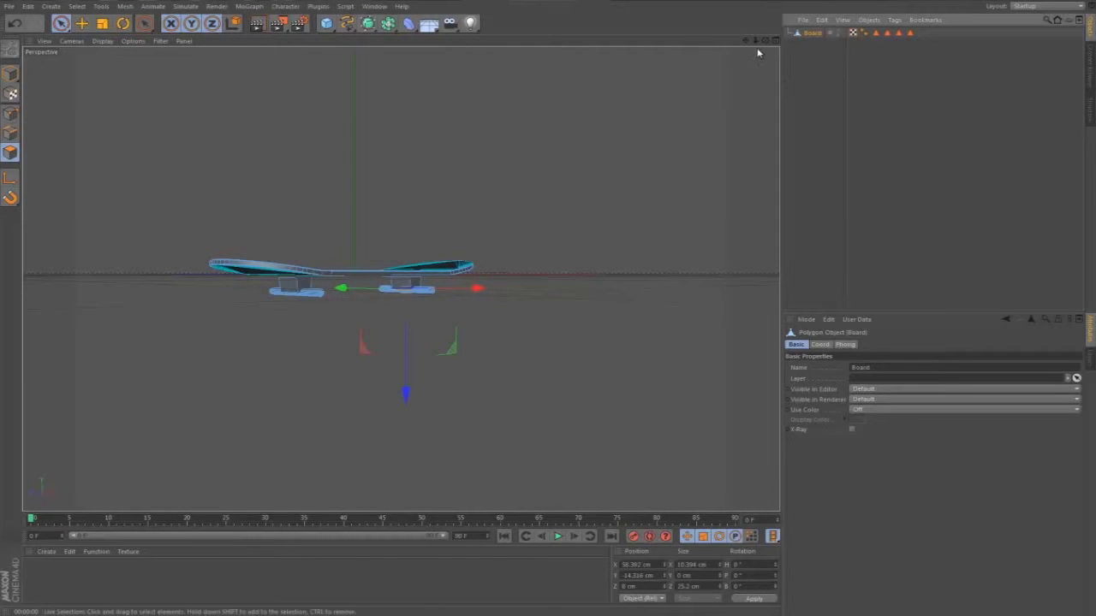
- Delete the four polygon selection tags from the merged Board object
left_click_drag(767, 41, 646, 231)
left_click(646, 231)
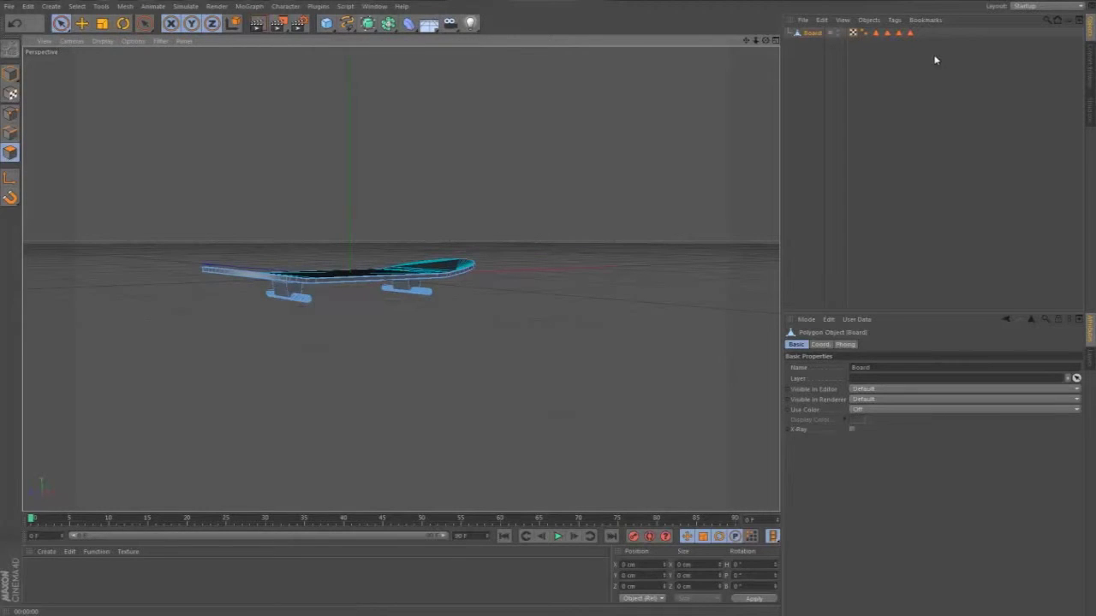
left_click_drag(935, 56, 876, 35)
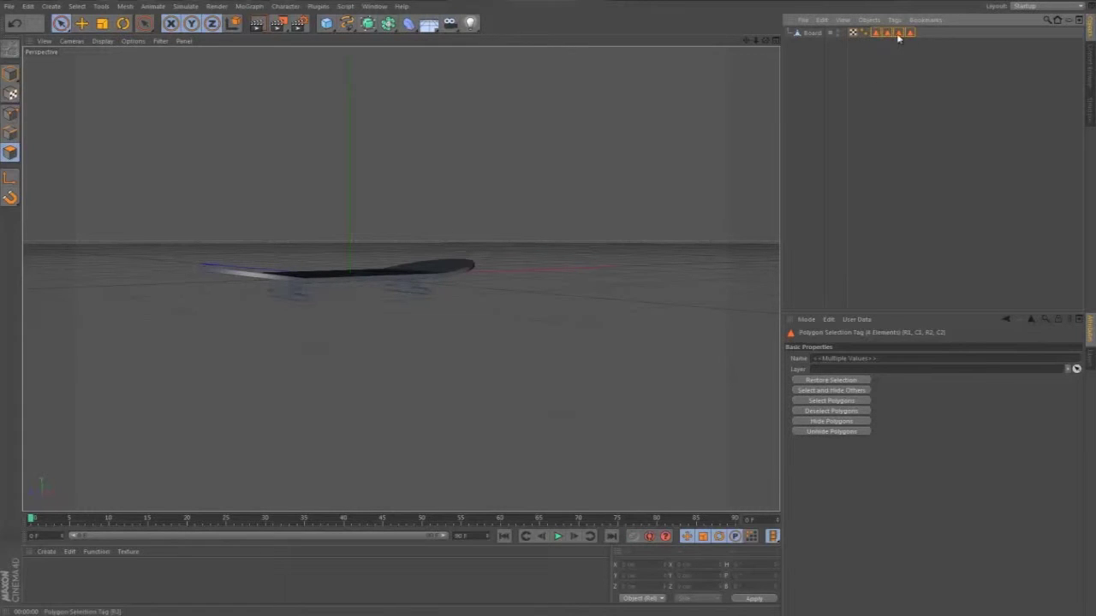
key("Delete")
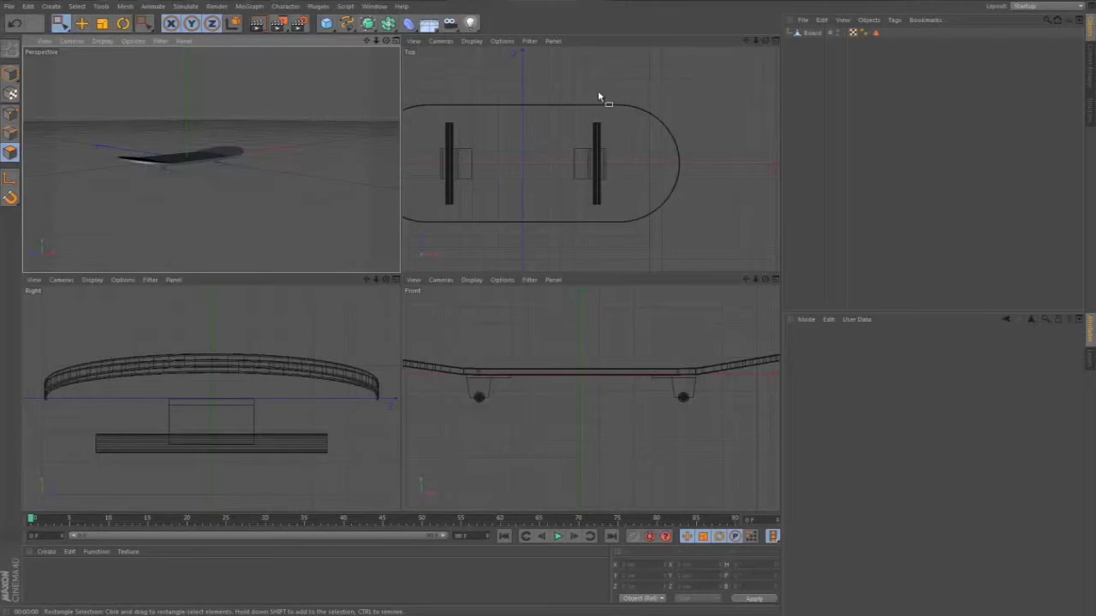
- Add a Tube primitive for the wheels and set its orientation to +Z
mouse_move(367, 42)
left_mouse_down()
mouse_move(402, 64)
mouse_move(385, 41)
mouse_move(445, 40)
mouse_move(399, 274)
mouse_move(384, 44)
left_mouse_up()
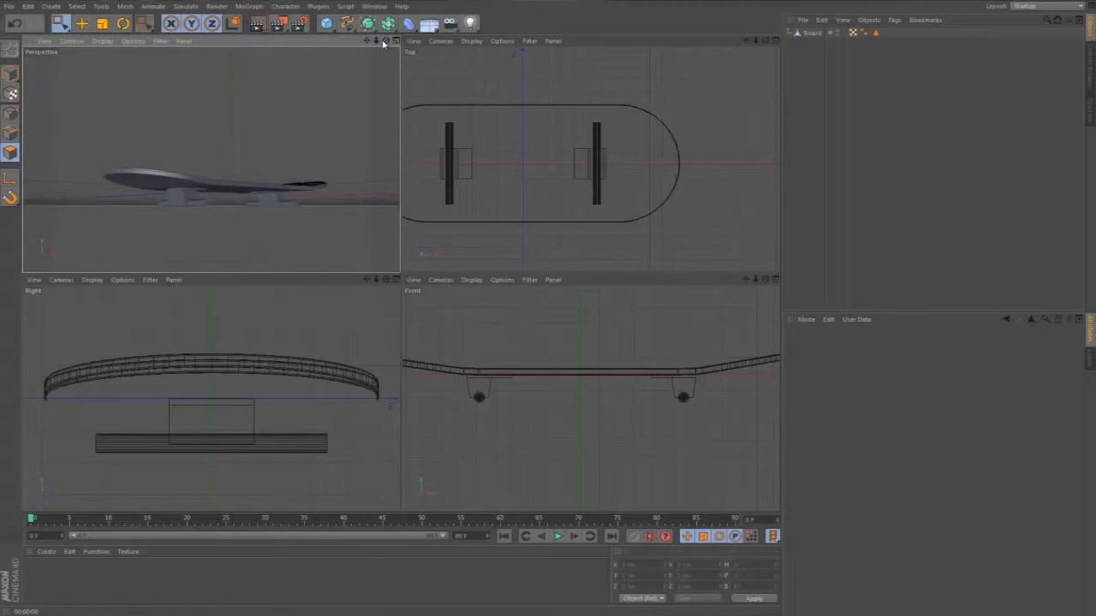
left_click(328, 27)
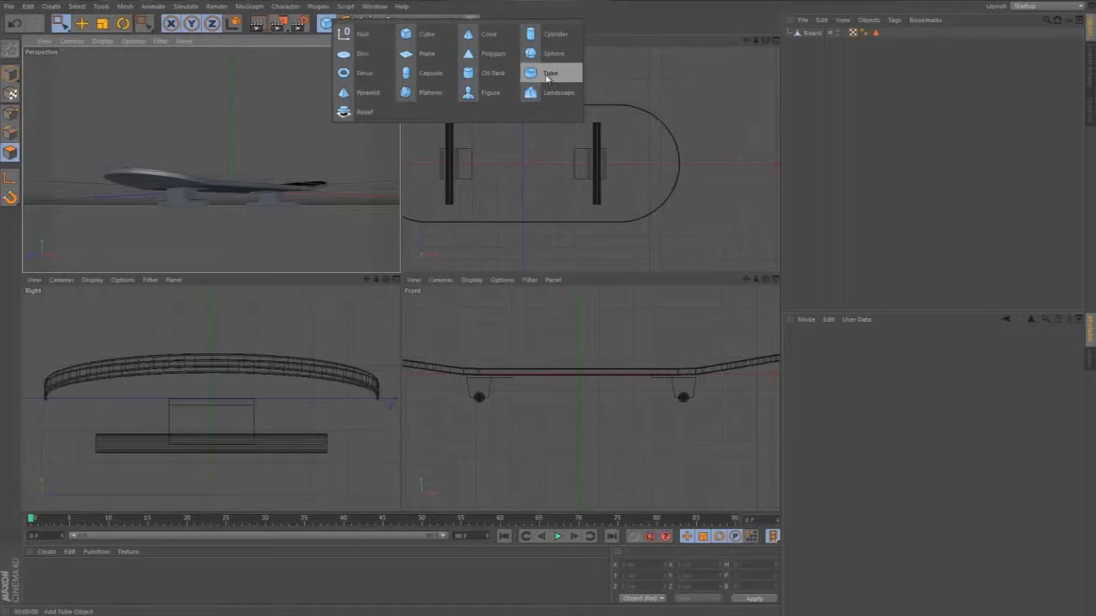
left_click(548, 73)
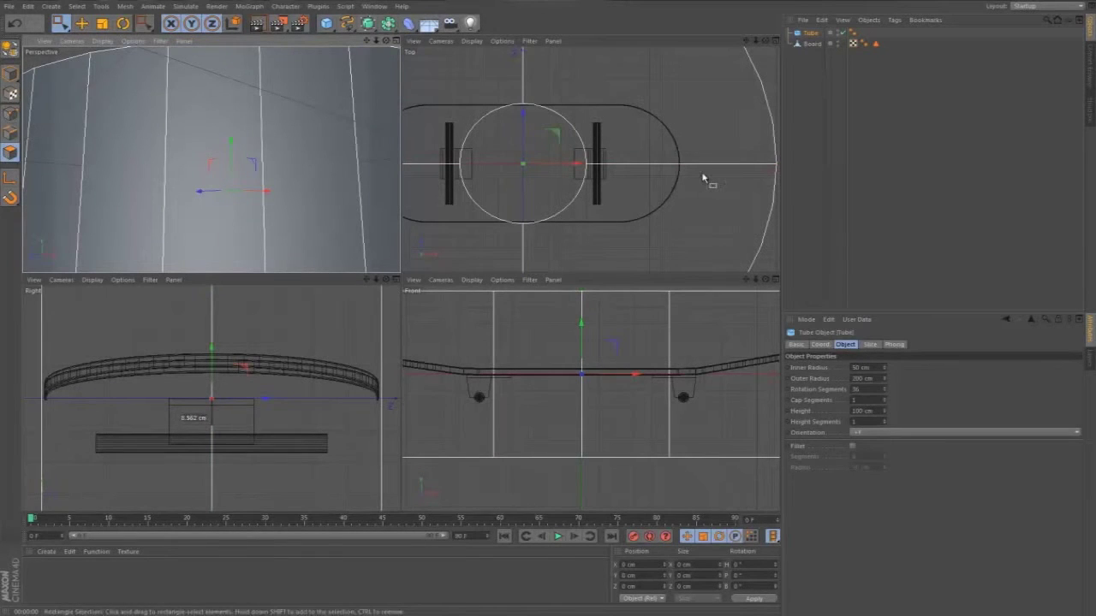
left_click(916, 436)
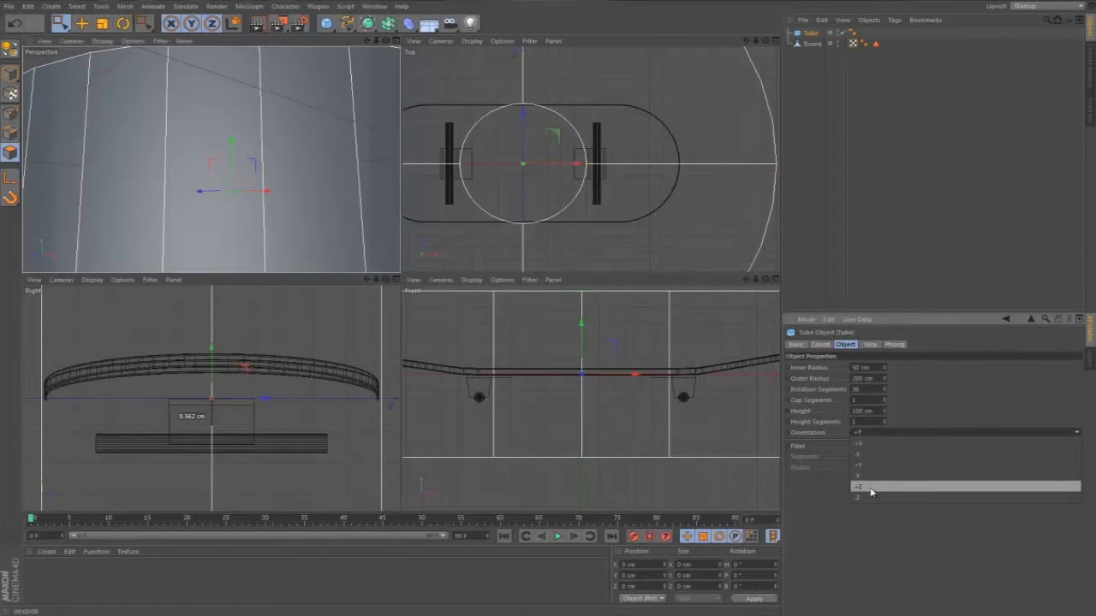
left_click(868, 490)
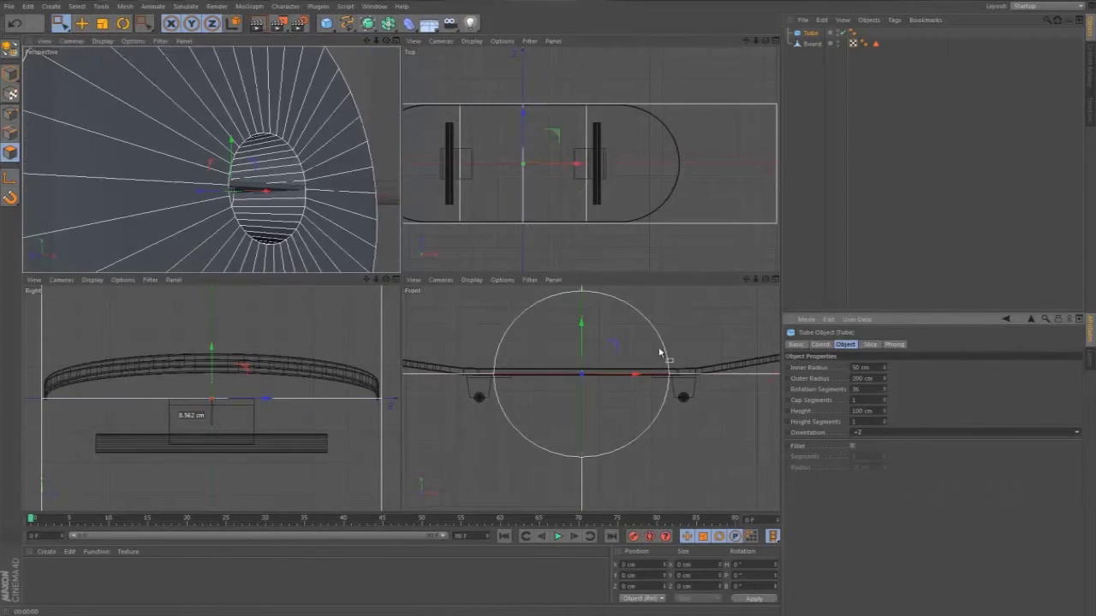
- Scale the tube down to a 5.05 cm inner radius and set its outer radius to 12.2 cm and height to 17.1 cm
left_click(809, 34)
key("t")
left_click_drag(298, 116, 549, 301)
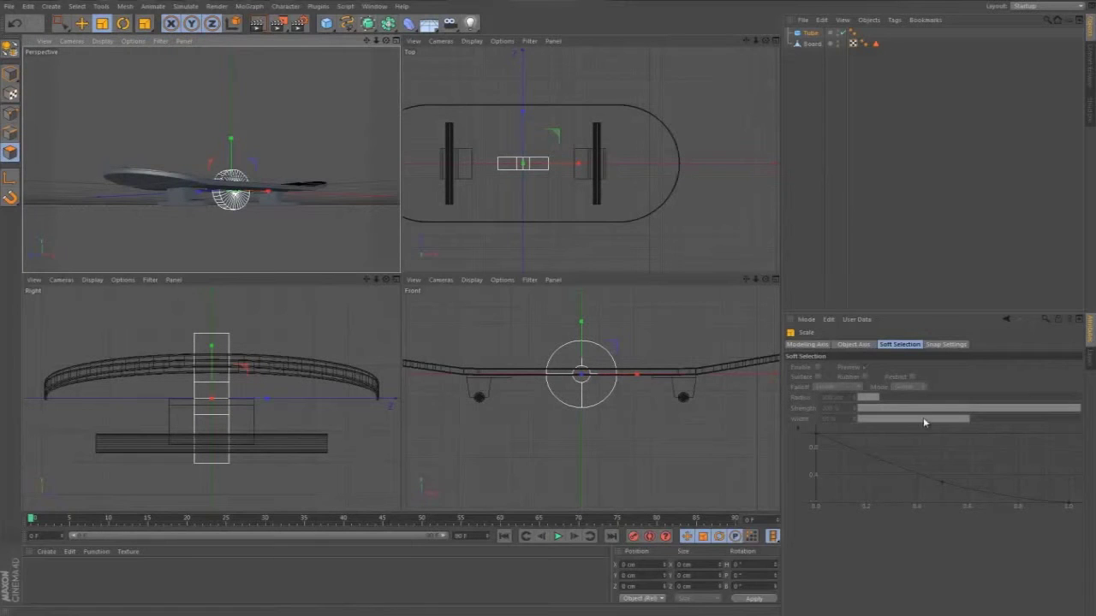
left_click(810, 33)
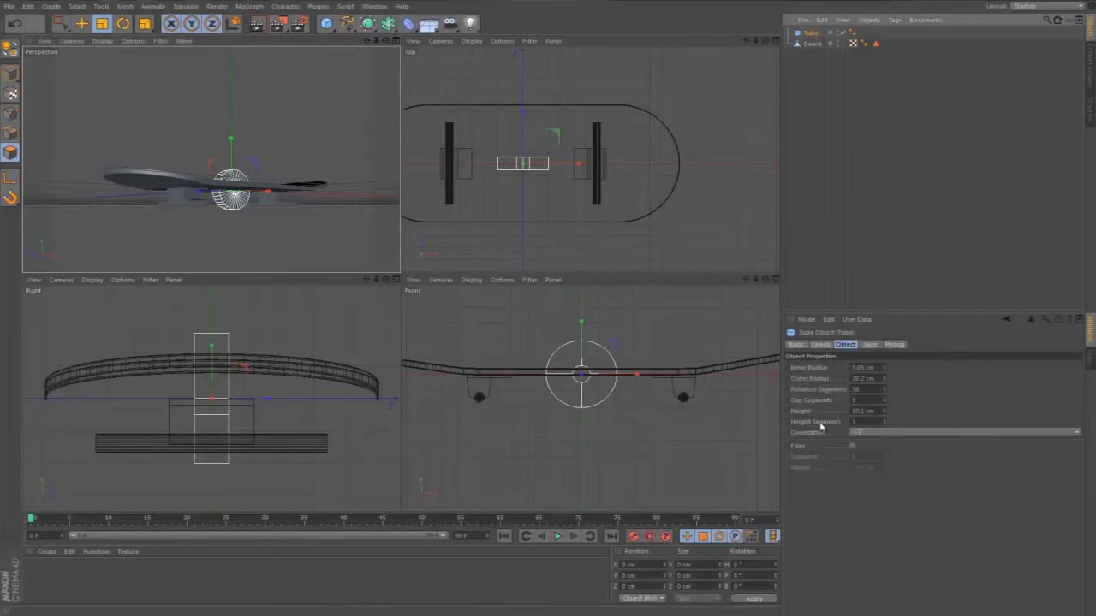
left_click_drag(886, 374, 886, 377)
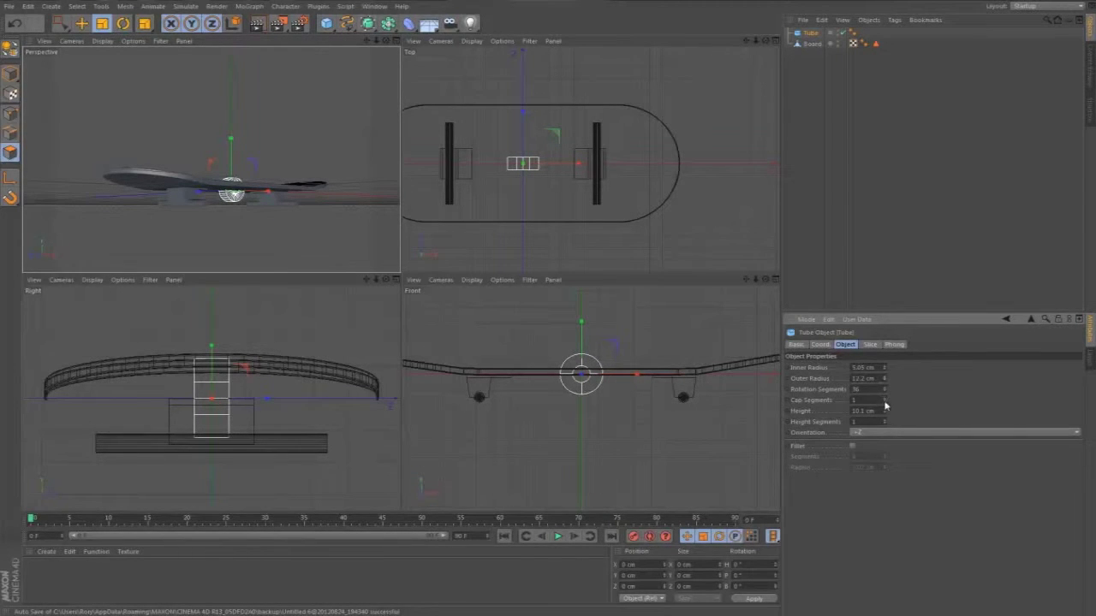
left_click_drag(884, 415, 884, 417)
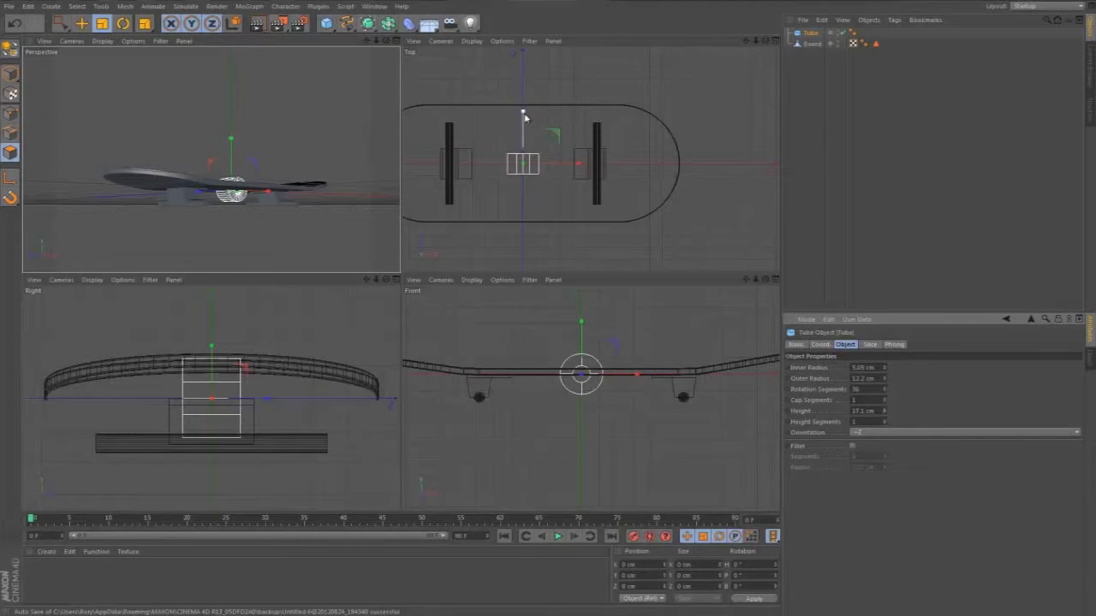
- Switch to Model mode and wrap the tube in a new Symmetry object
left_click_drag(60, 23, 90, 35)
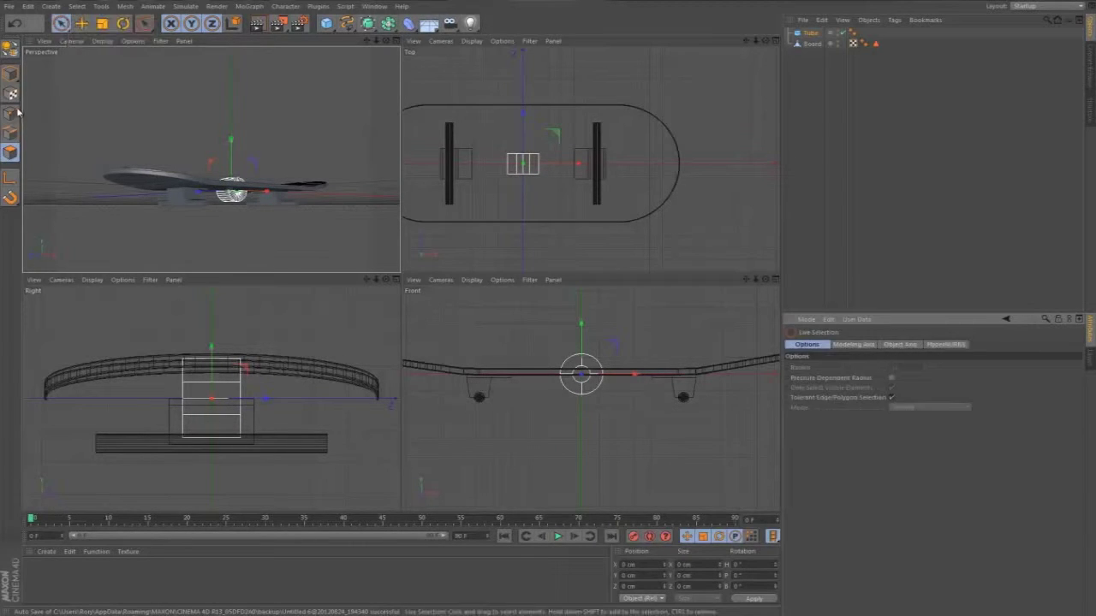
left_click(11, 74)
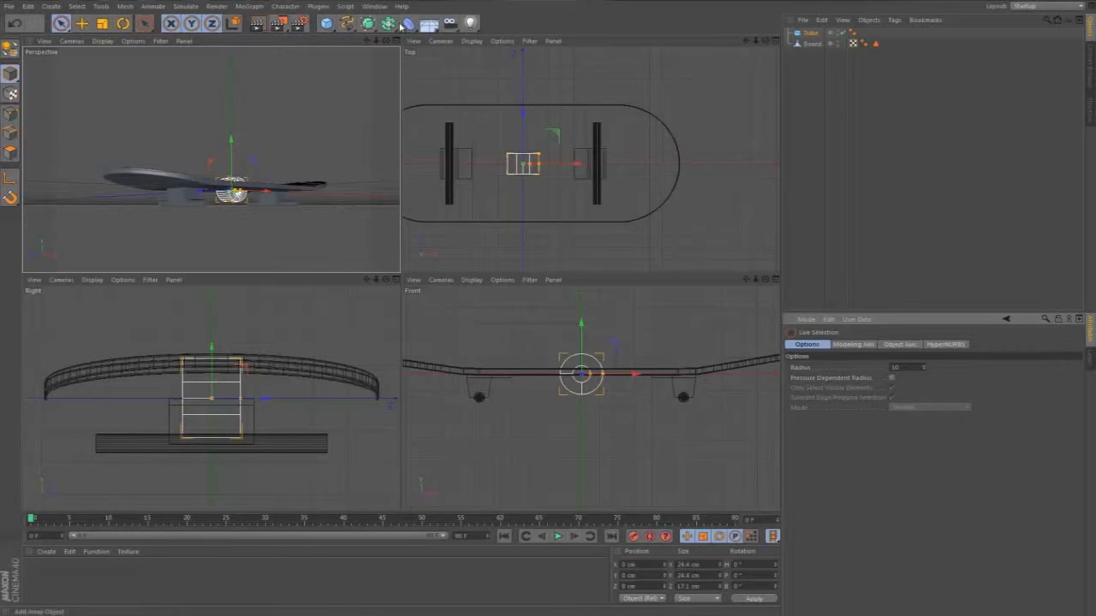
left_click_drag(388, 23, 519, 71)
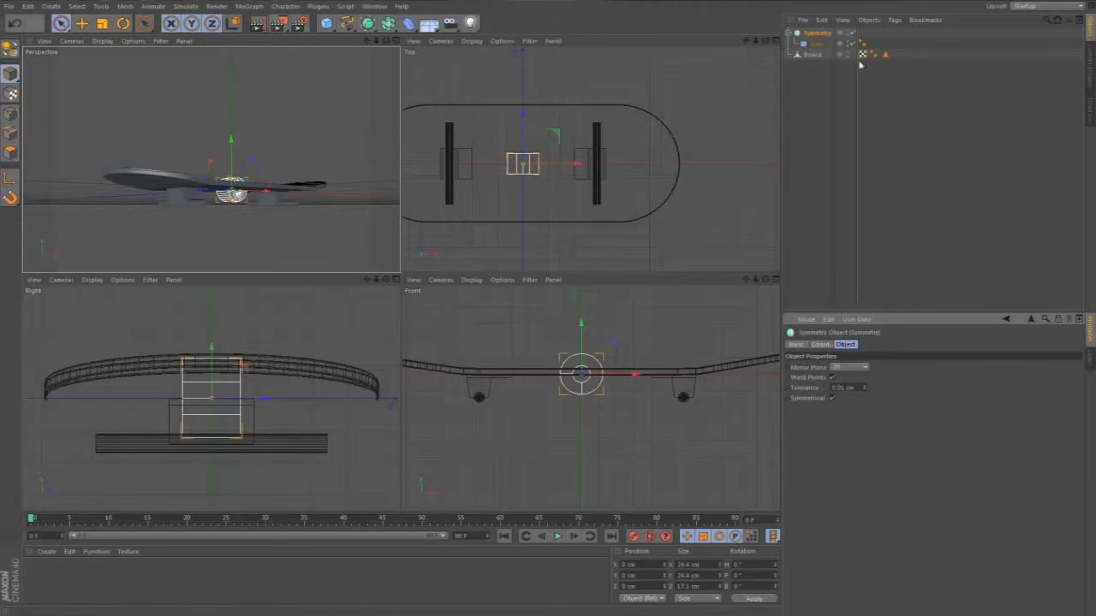
- Move the tube inside the Symmetry object along X to the positive-side truck and lower it along Y onto the axle
left_click(818, 42)
left_click_drag(580, 163, 651, 171)
left_click_drag(689, 325, 684, 348)
middle_click(684, 348)
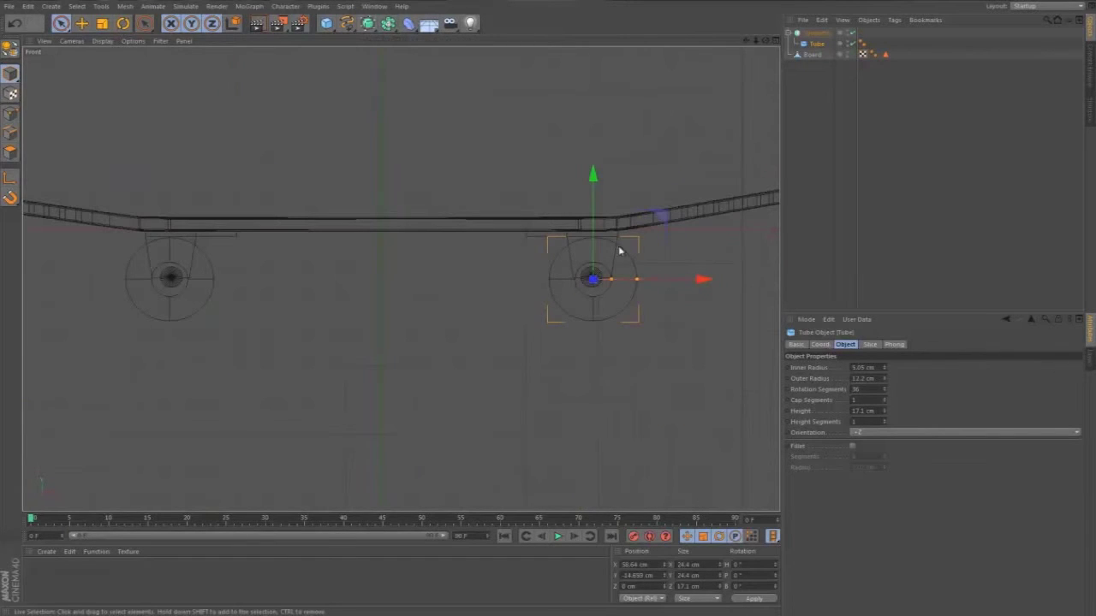
- Fine-tune the tube's X and Y position to center it on the axle and set its outer radius to 11.2 cm
scroll(631, 296, "up", 3)
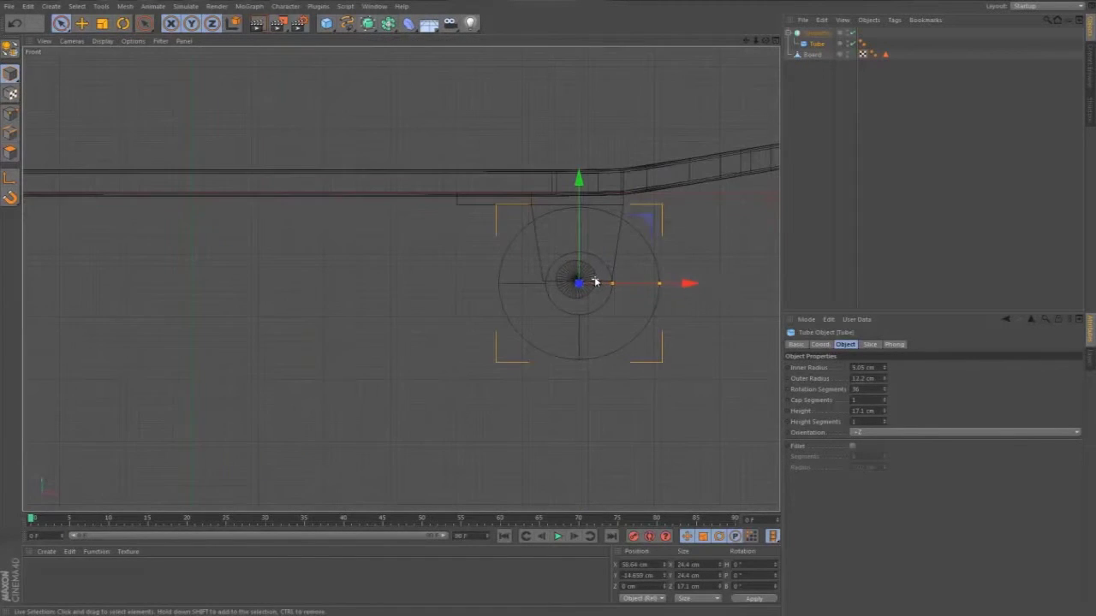
left_click_drag(678, 283, 675, 283)
left_click_drag(577, 207, 577, 205)
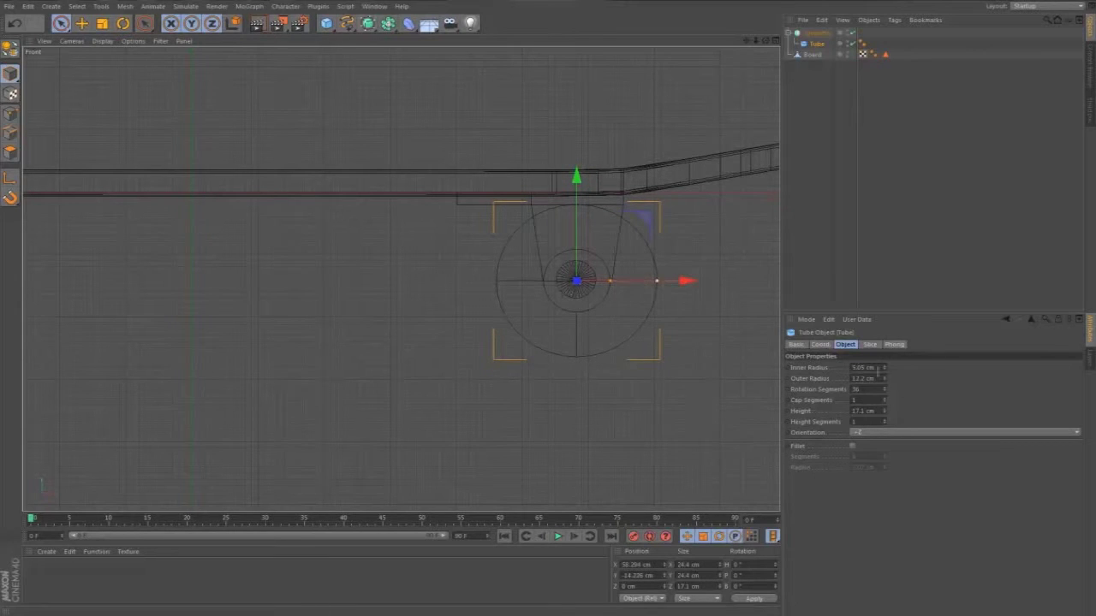
left_click_drag(881, 378, 732, 392)
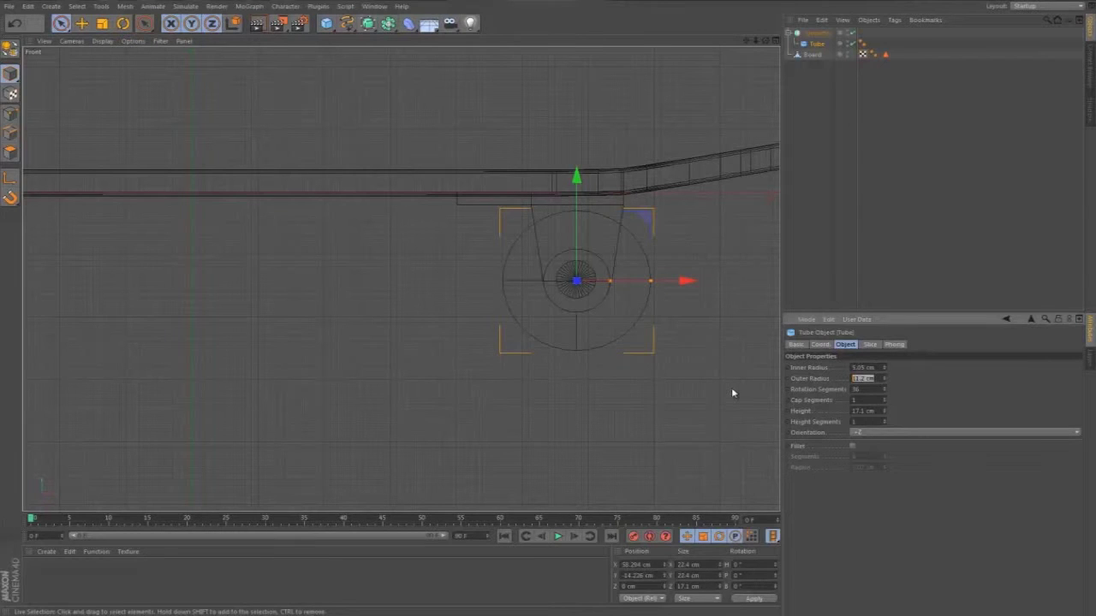
- Set the tube's outer radius to 11.5 cm, reduce its inner radius to about 3.8 cm, and nudge it to centre on the axle
type("11.5")
key("Return")
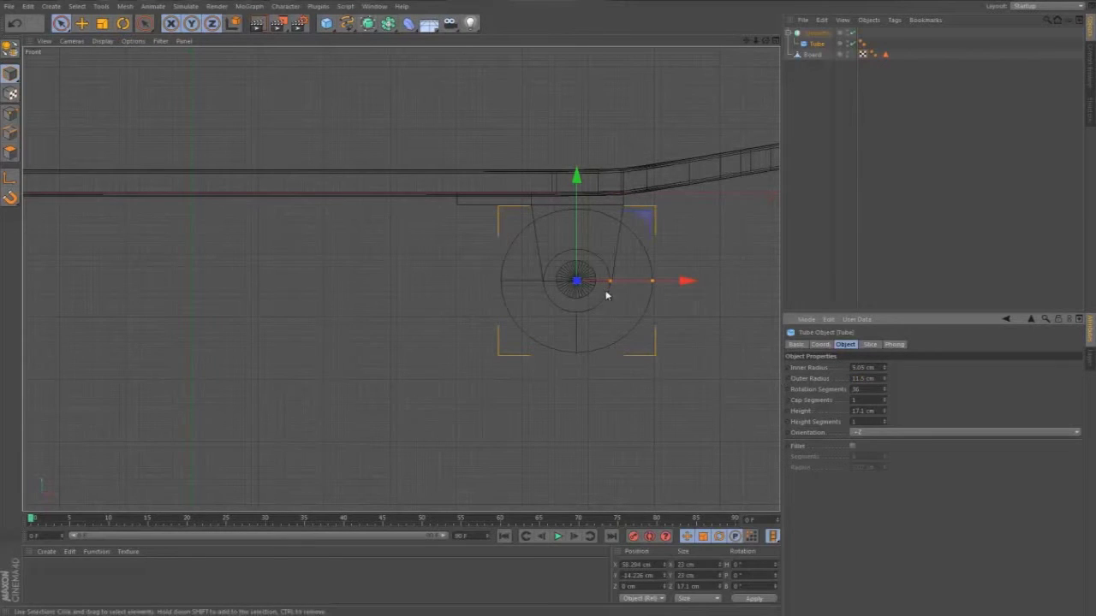
left_click_drag(608, 282, 603, 288)
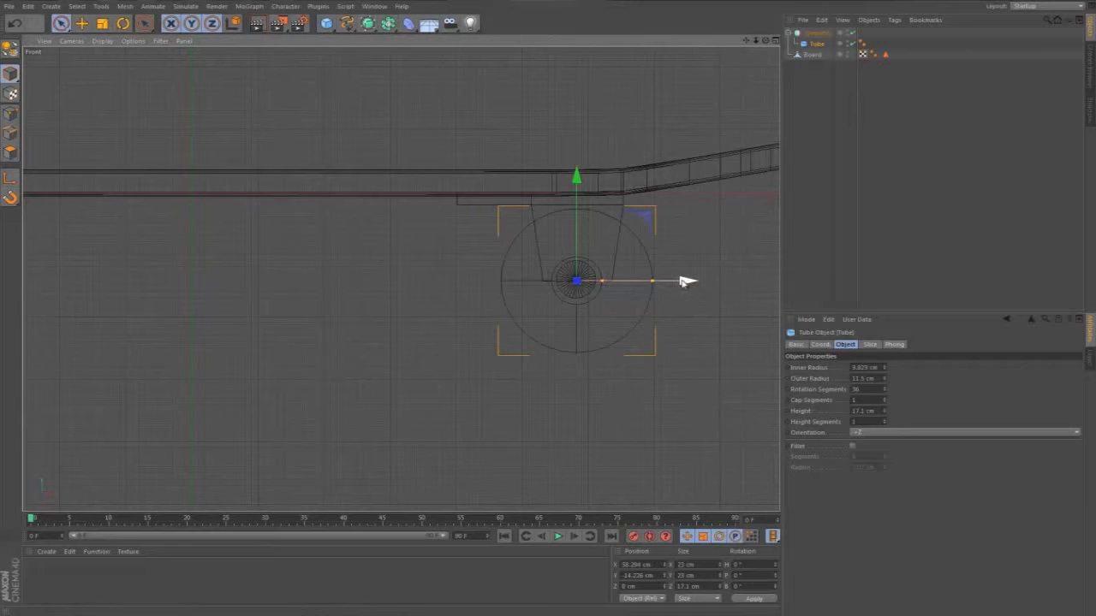
left_click_drag(685, 282, 685, 282)
left_click_drag(577, 220, 582, 214)
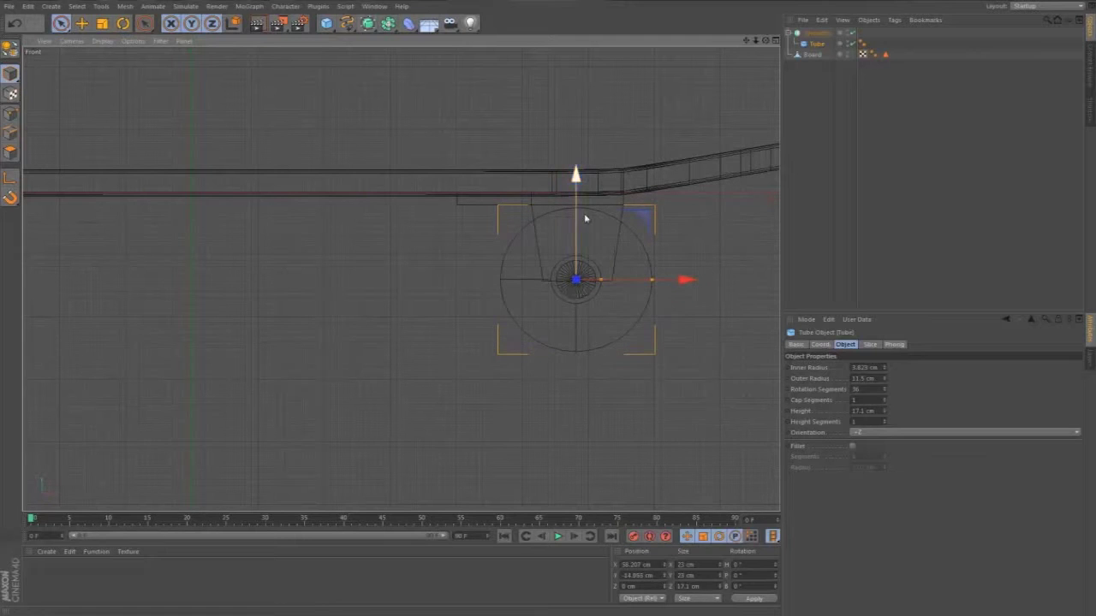
left_click_drag(759, 43, 767, 44)
left_click(776, 43)
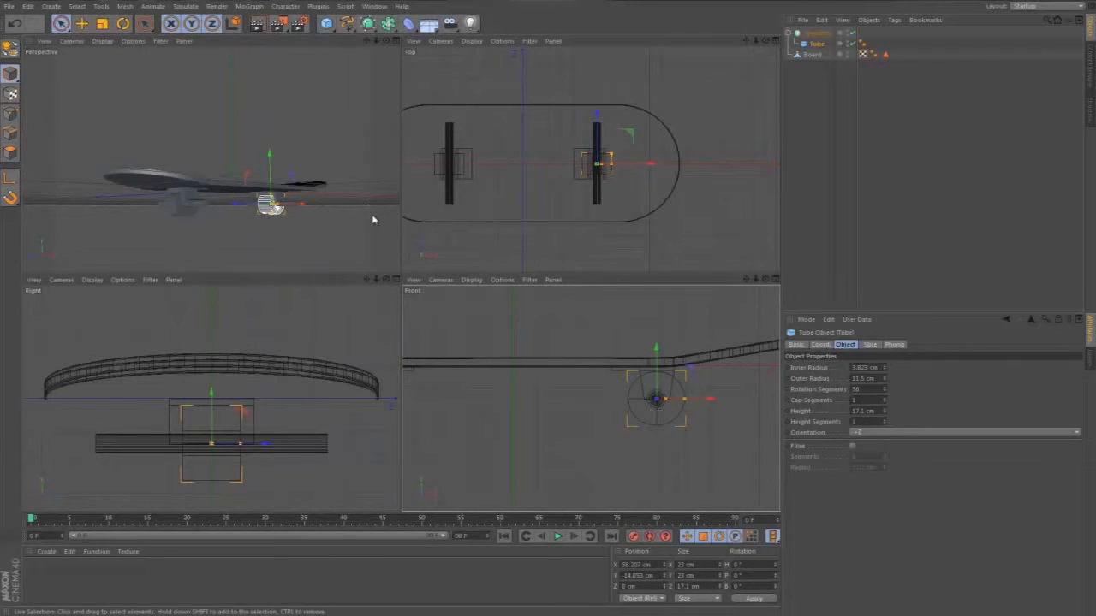
- Wrap the existing wheel Symmetry object in a second, outer Symmetry object
left_click(820, 34)
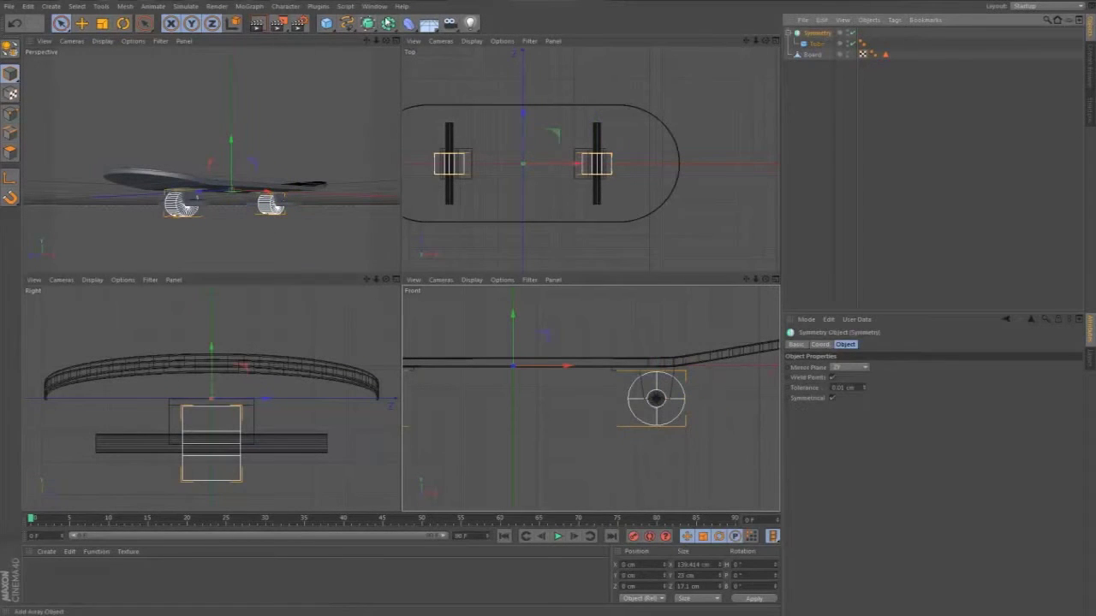
left_click(388, 23)
left_click(533, 76, "alt")
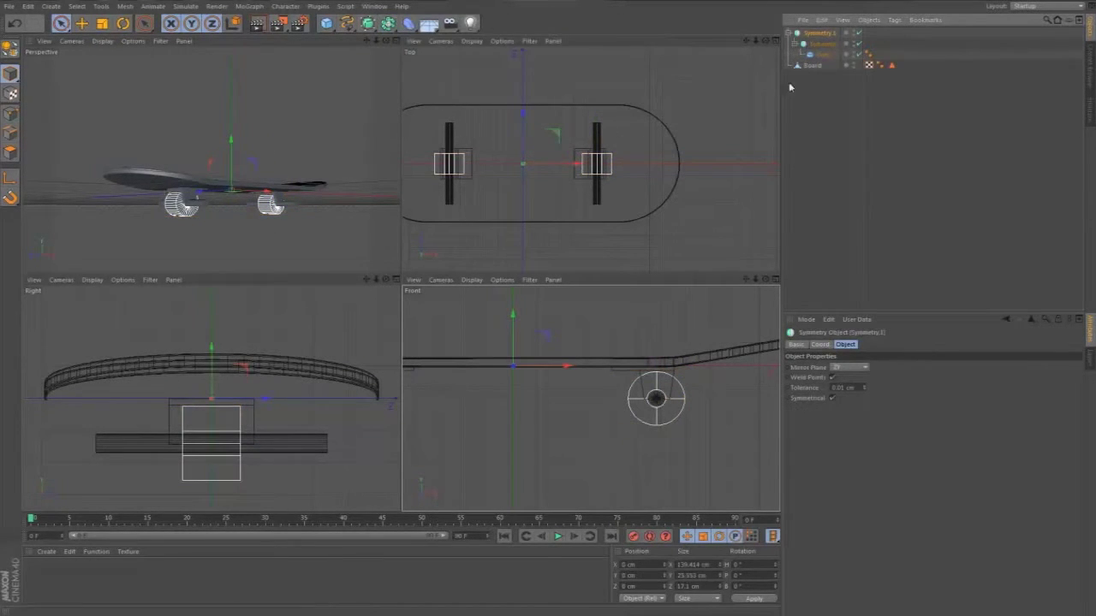
- Try moving the inner Symmetry object in the Top view, and undo the move
left_click(824, 43)
left_click_drag(523, 122, 545, 125)
key("ctrl+z")
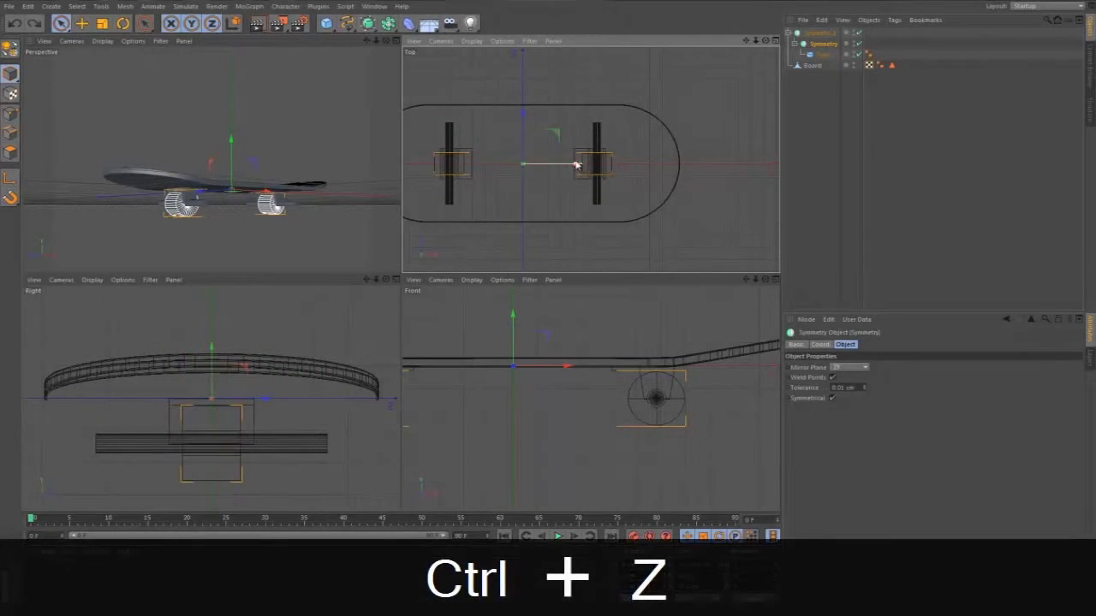
key("ctrl+z")
- Set the outer Symmetry object's mirror plane to XY
left_click(814, 34)
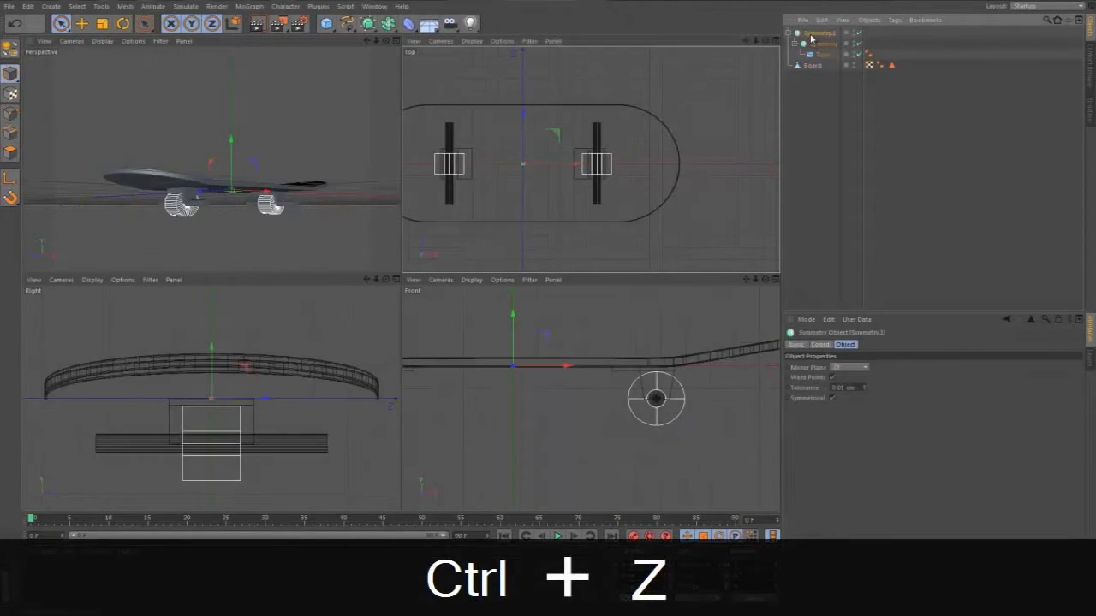
left_click(853, 368)
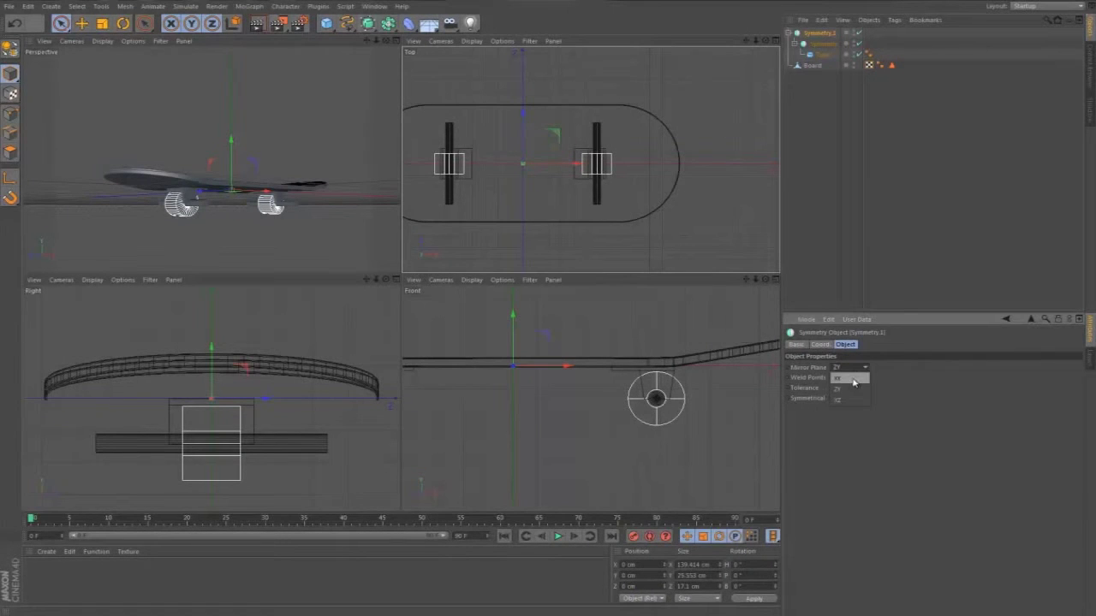
left_click(851, 377)
- Try moving the outer Symmetry object along Z, and undo the move
left_click_drag(525, 113, 527, 113)
key("ctrl+z")
key("ctrl+z")
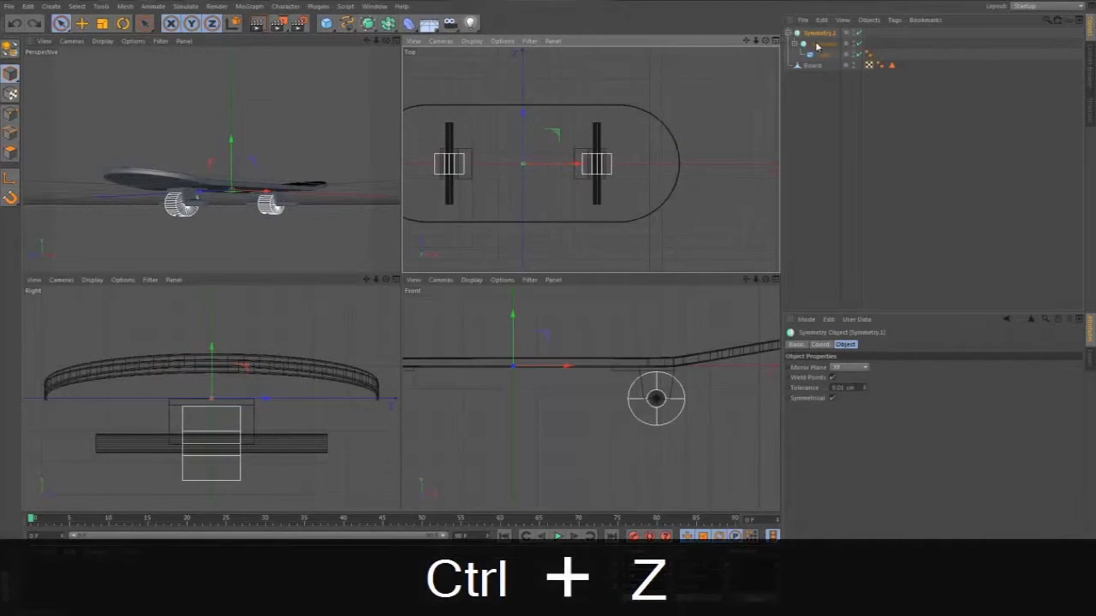
key("ctrl+z")
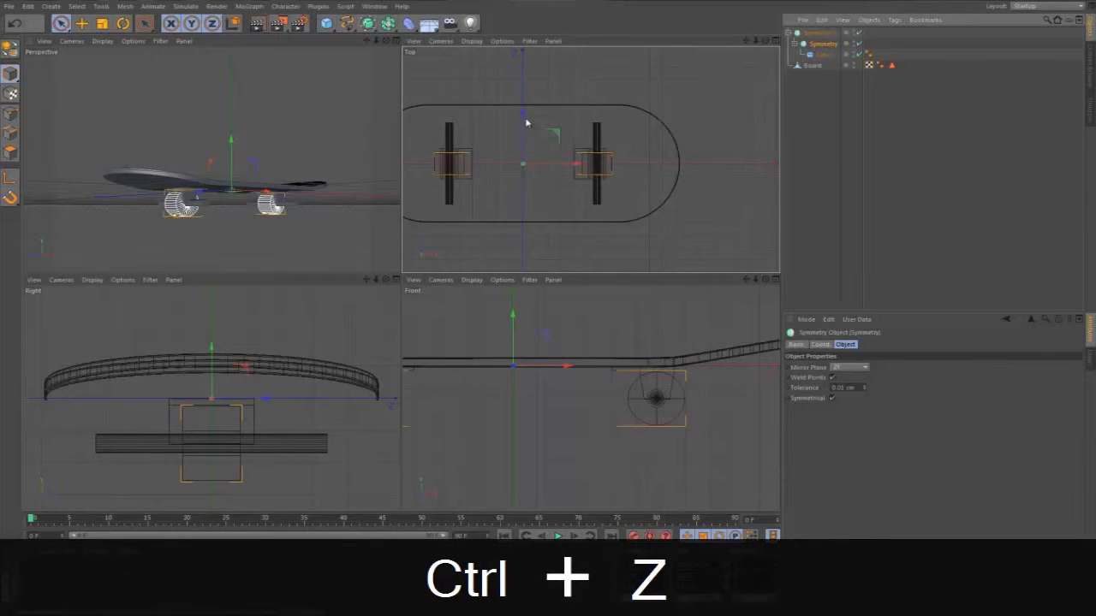
- Move the inner Symmetry object along Z to about -30.8 cm so the wheels sit on the axle ends
left_click_drag(527, 124, 523, 160)
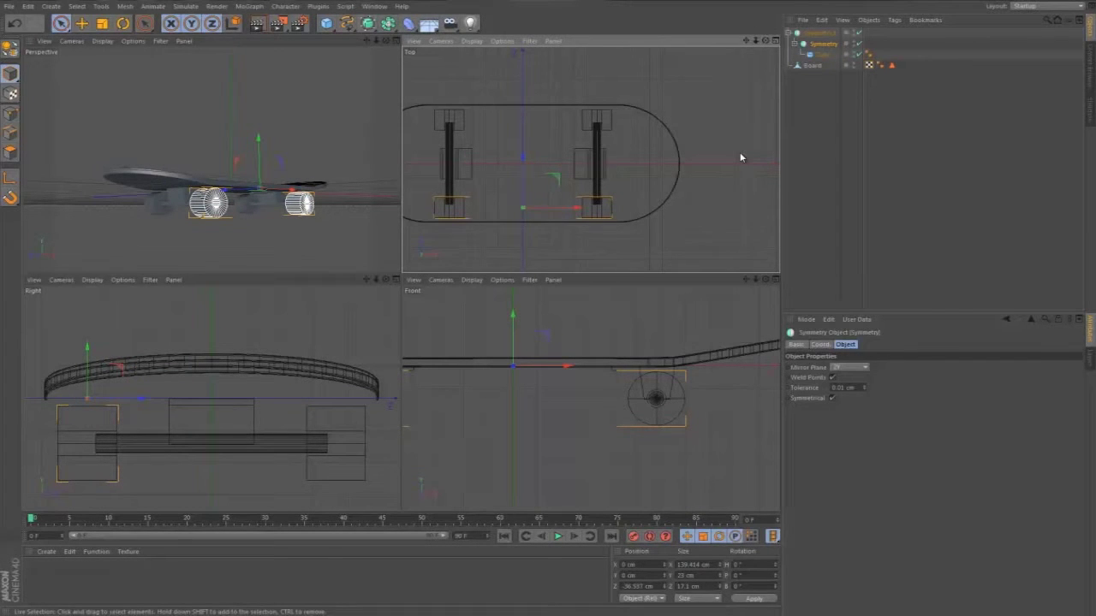
left_click_drag(386, 40, 401, 276)
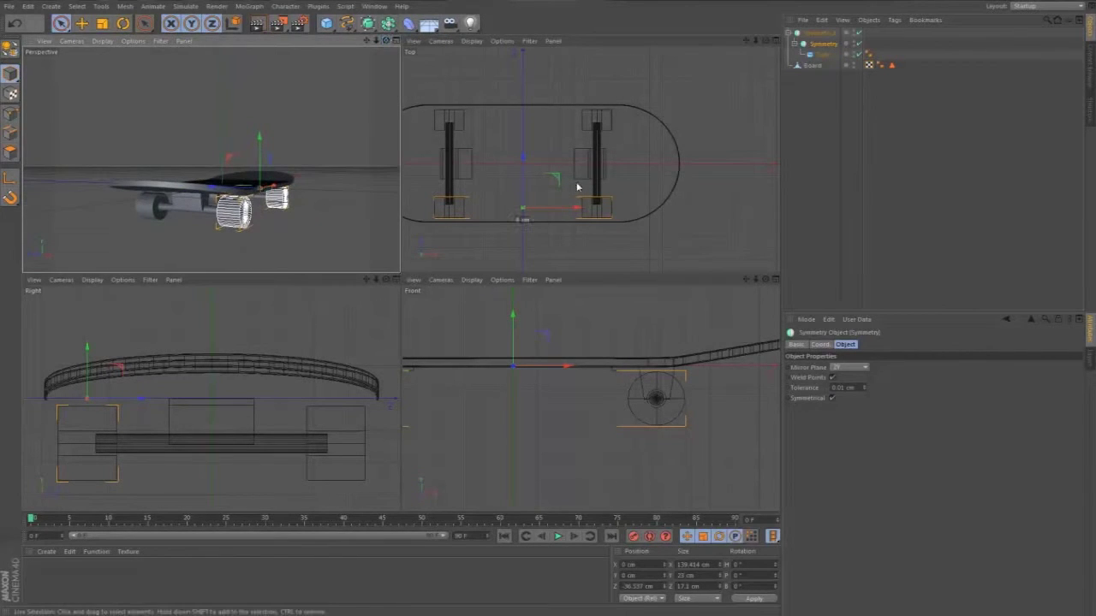
left_click_drag(521, 163, 522, 152)
left_click(810, 157)
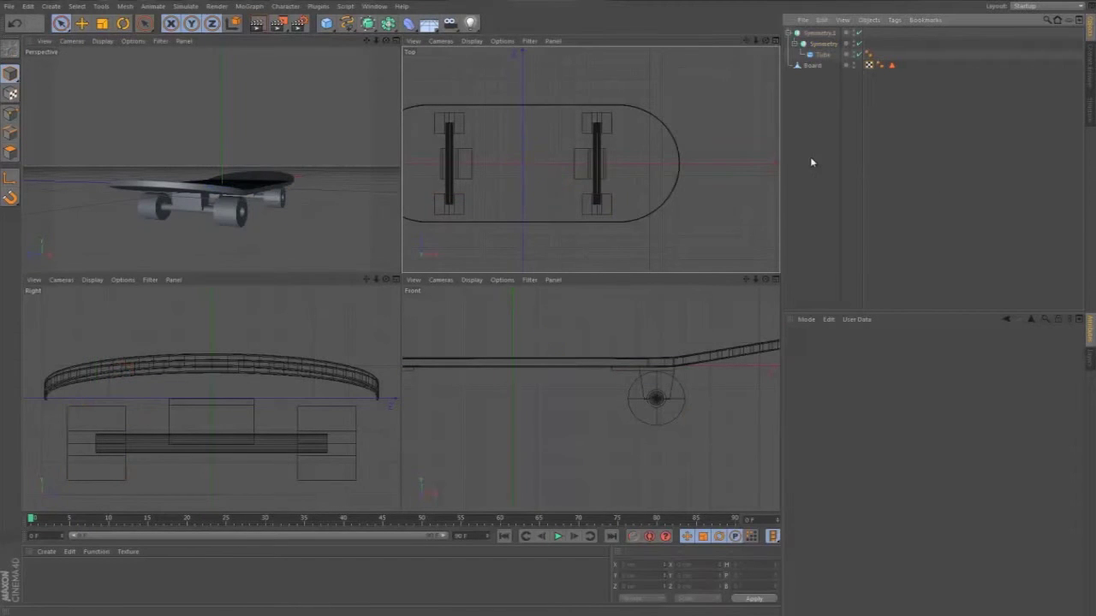
- Enable the fillet on the Tube and increase its radius to about 3.8 cm to round the wheels
left_click(822, 55)
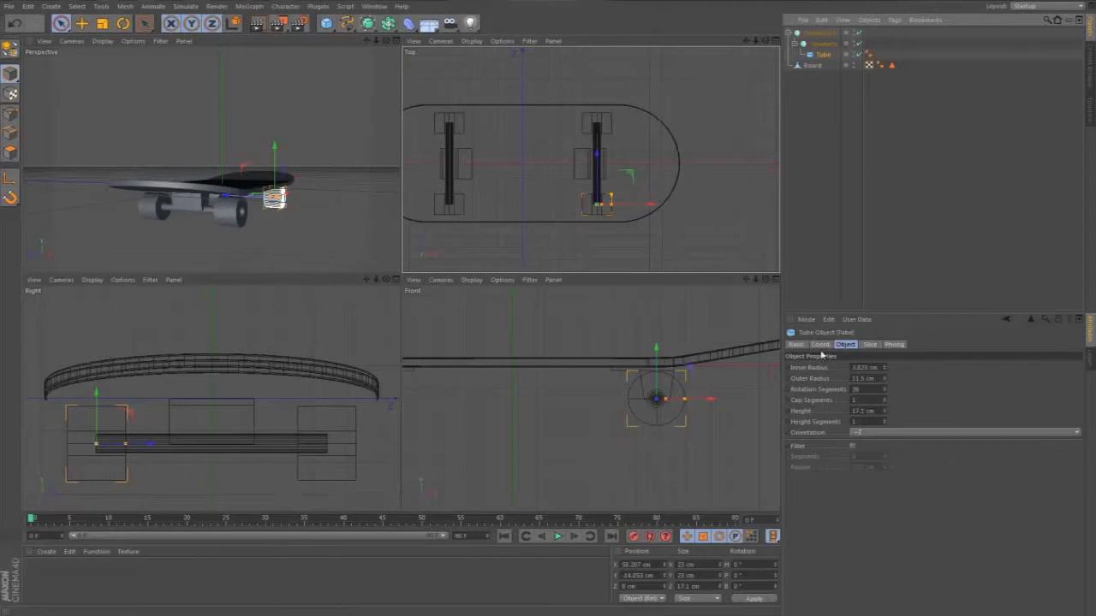
left_click(851, 446)
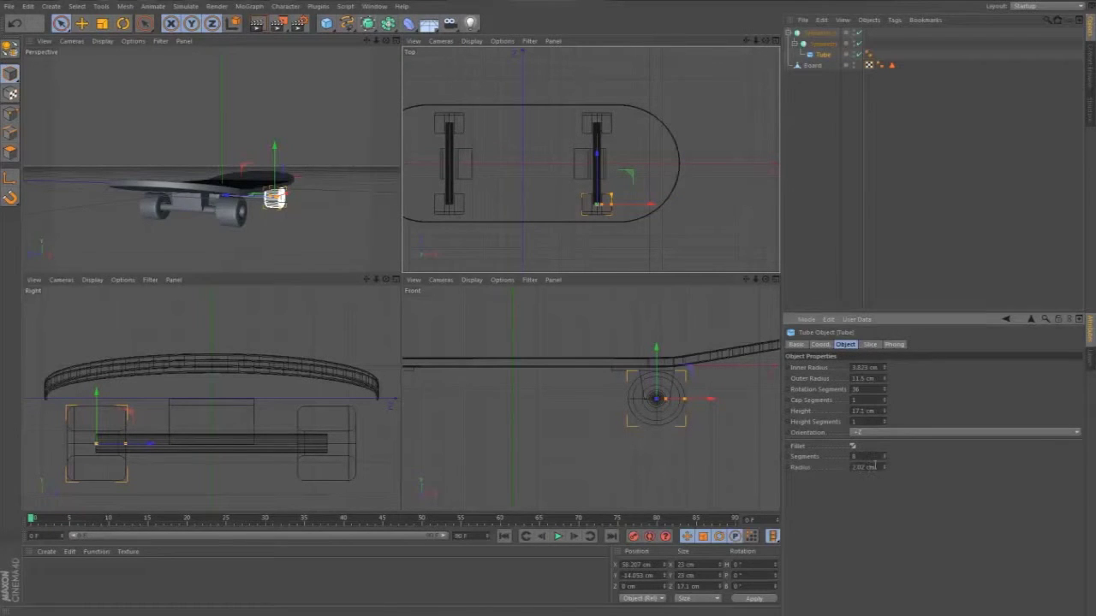
left_click_drag(875, 467, 875, 428)
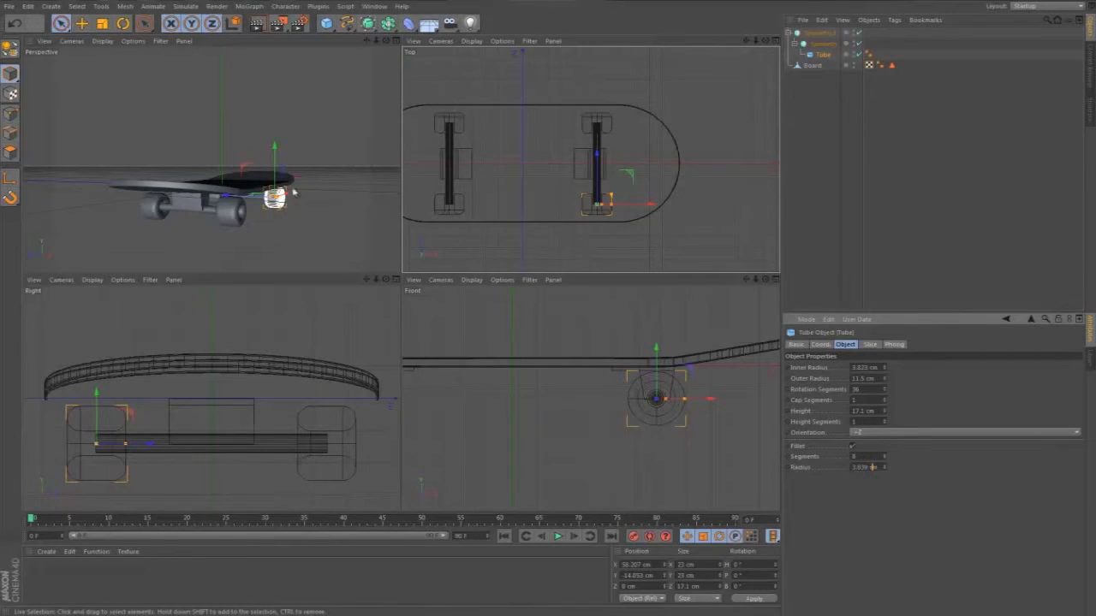
left_click_drag(379, 39, 380, 41)
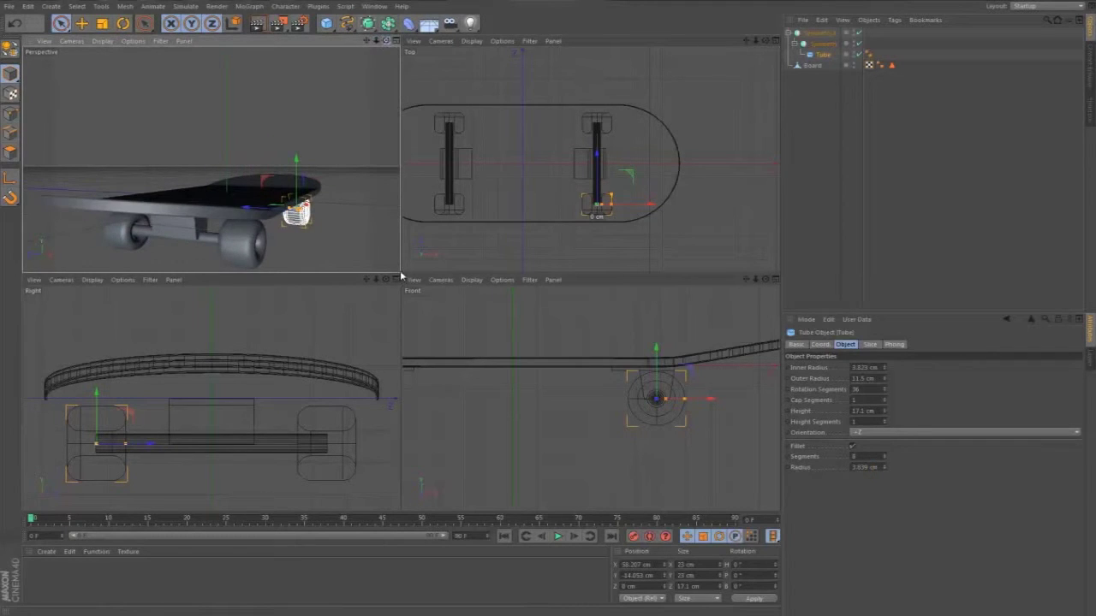
mouse_move(400, 272)
left_mouse_down()
mouse_move(416, 276)
mouse_move(402, 275)
left_mouse_up()
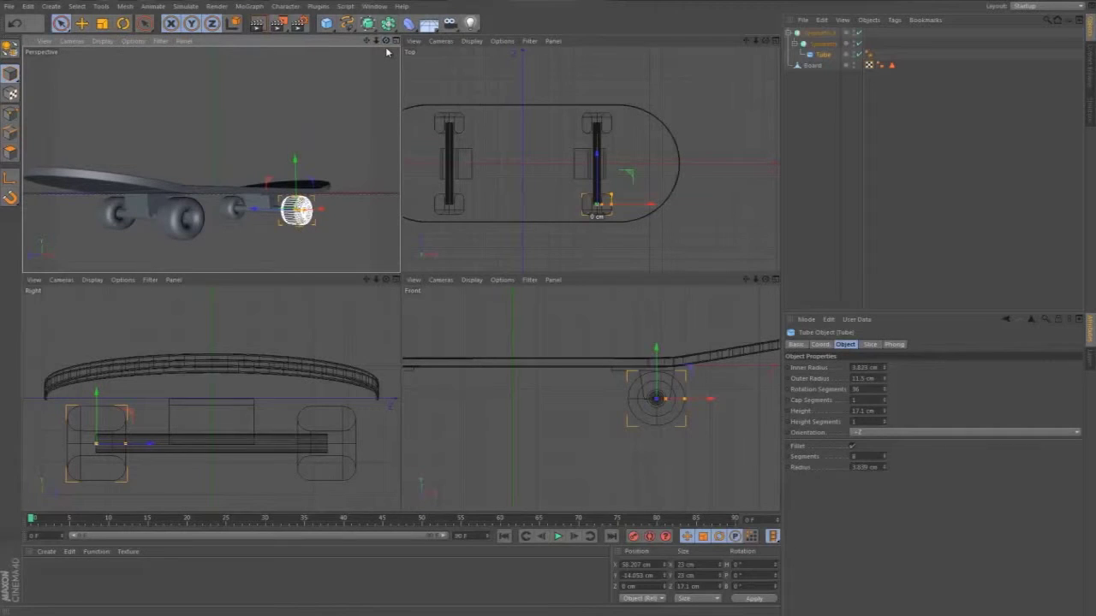
left_click(807, 109)
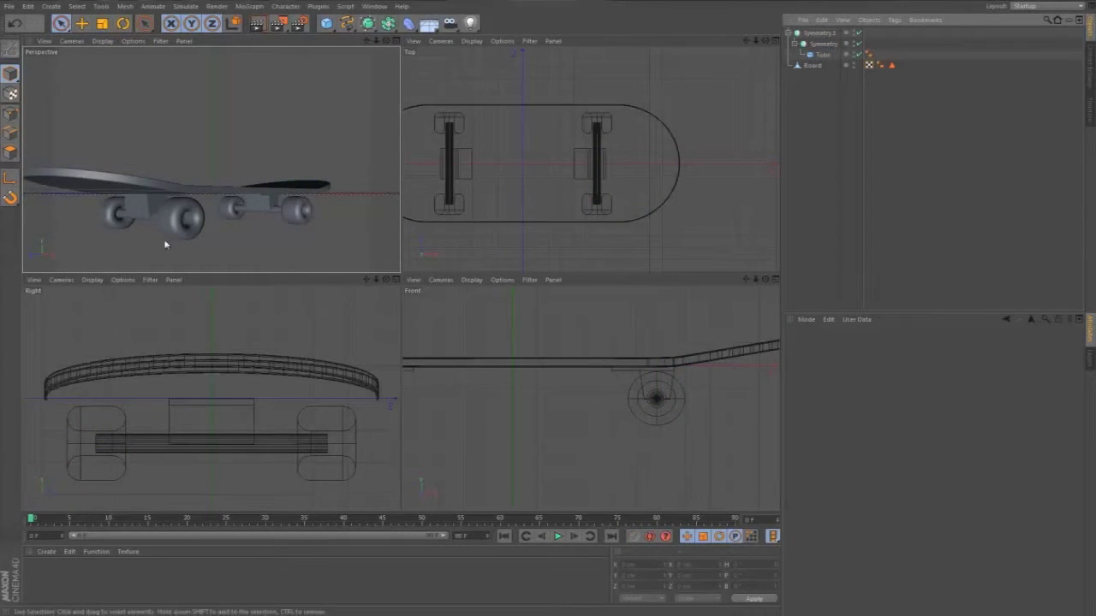
left_click(238, 227)
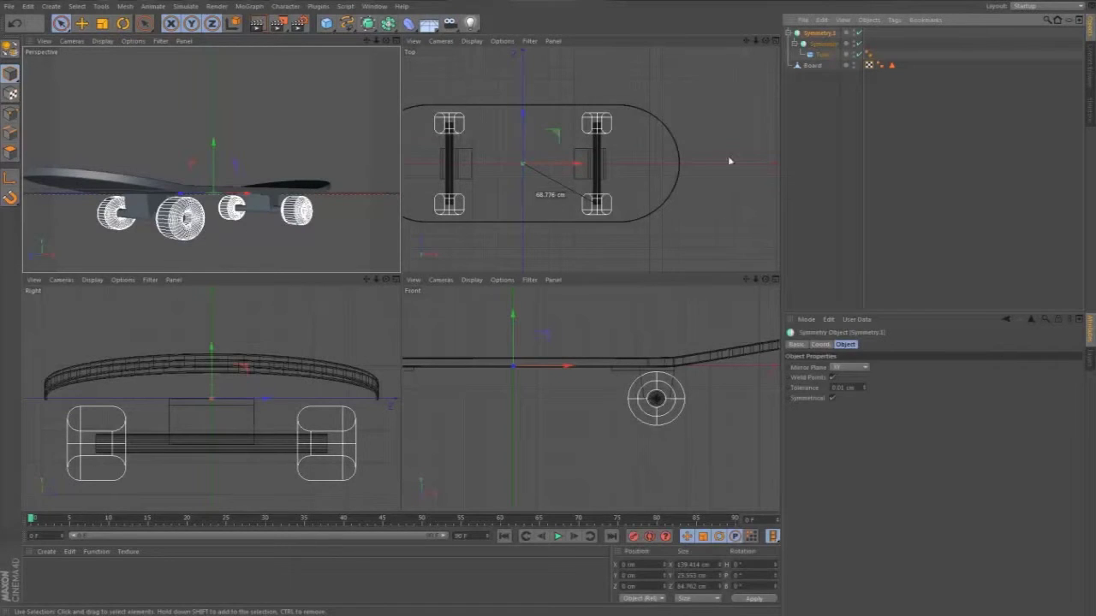
left_click(821, 125)
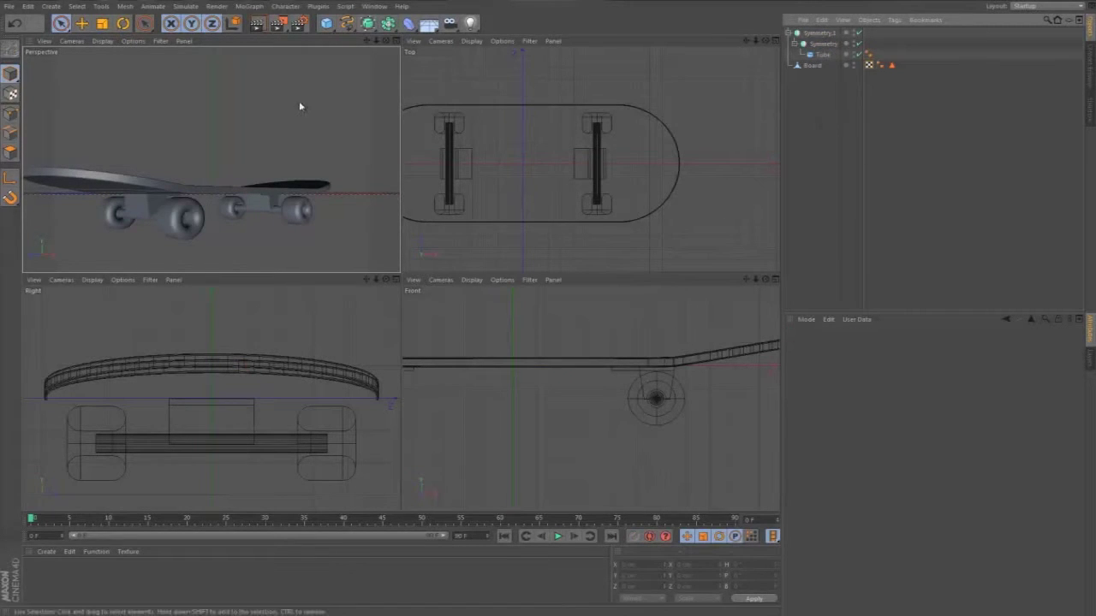
left_click(349, 26)
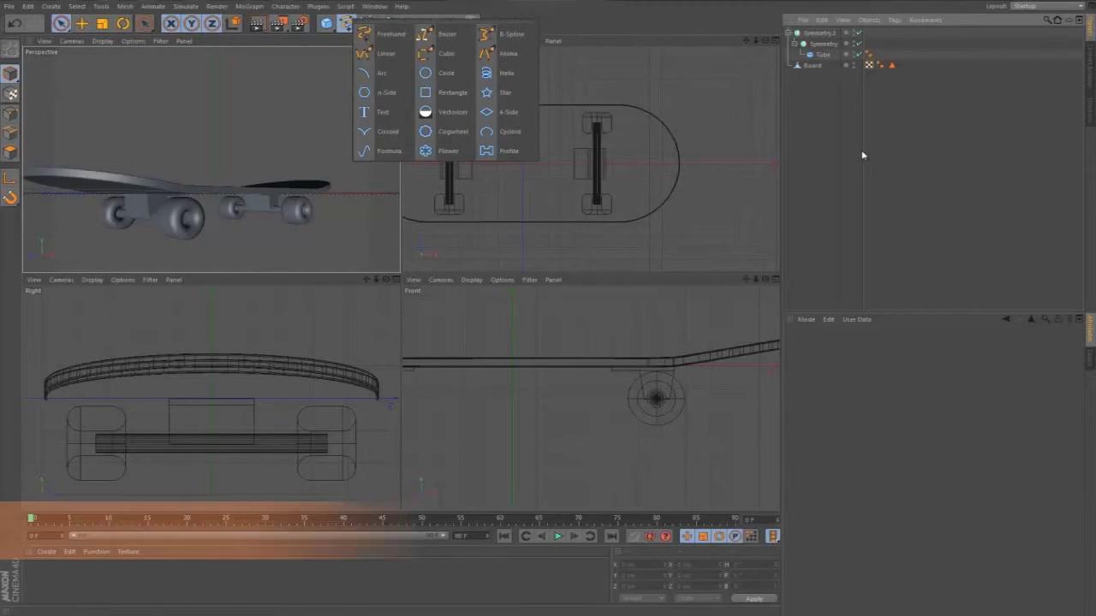
left_click(602, 166)
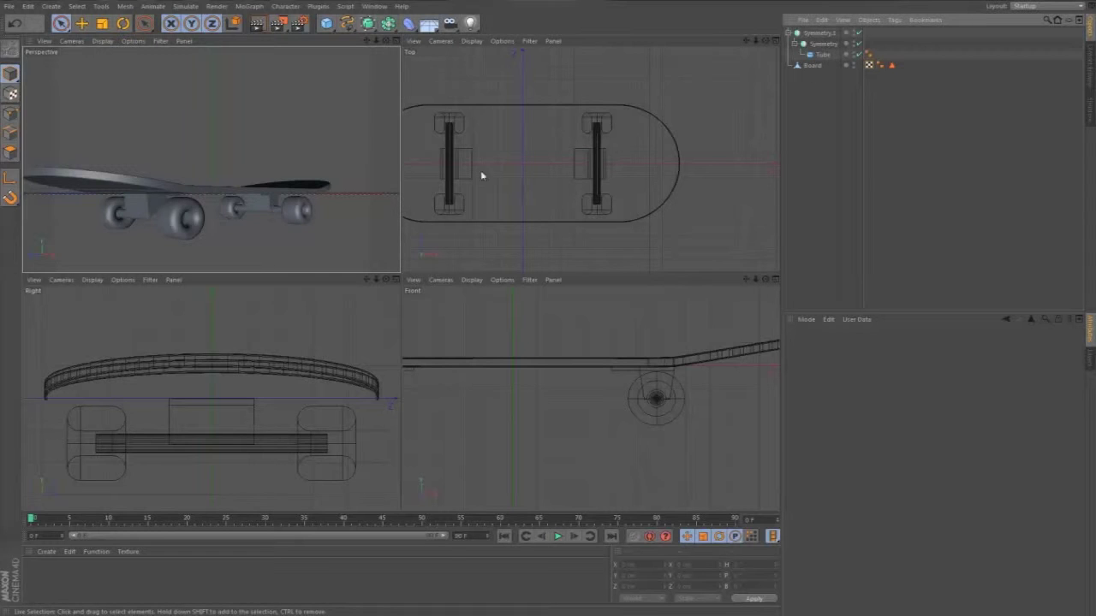
left_click(820, 55)
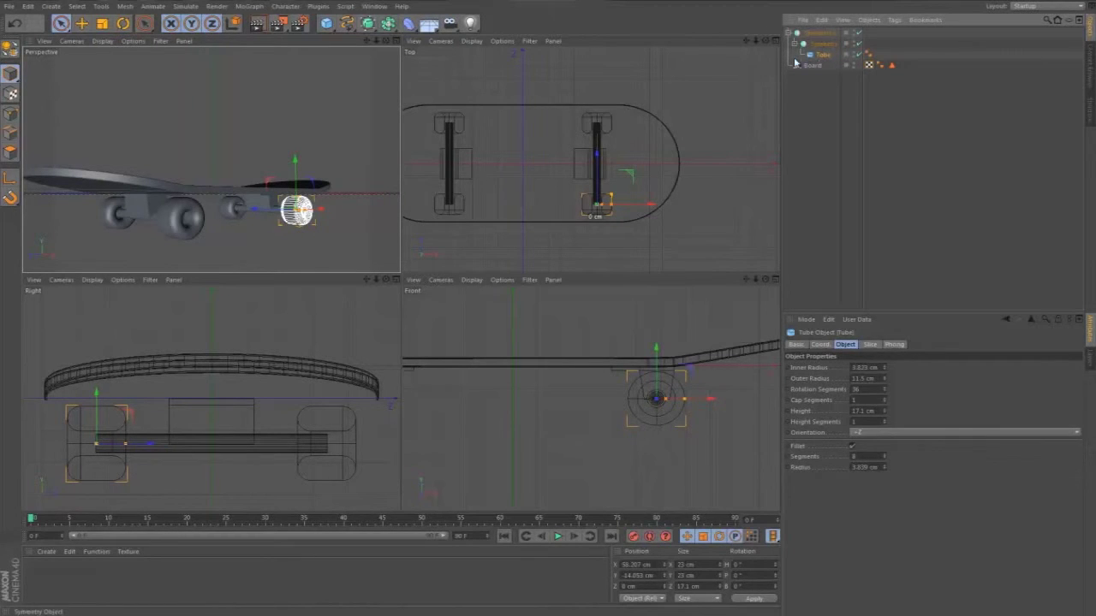
key("ctrl+z")
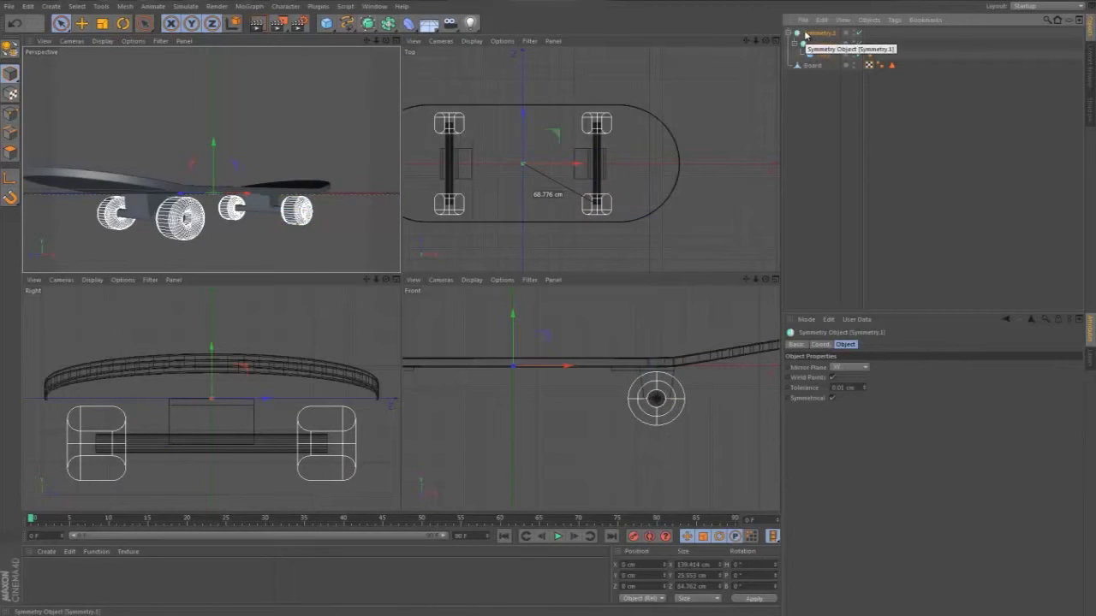
left_click(820, 98)
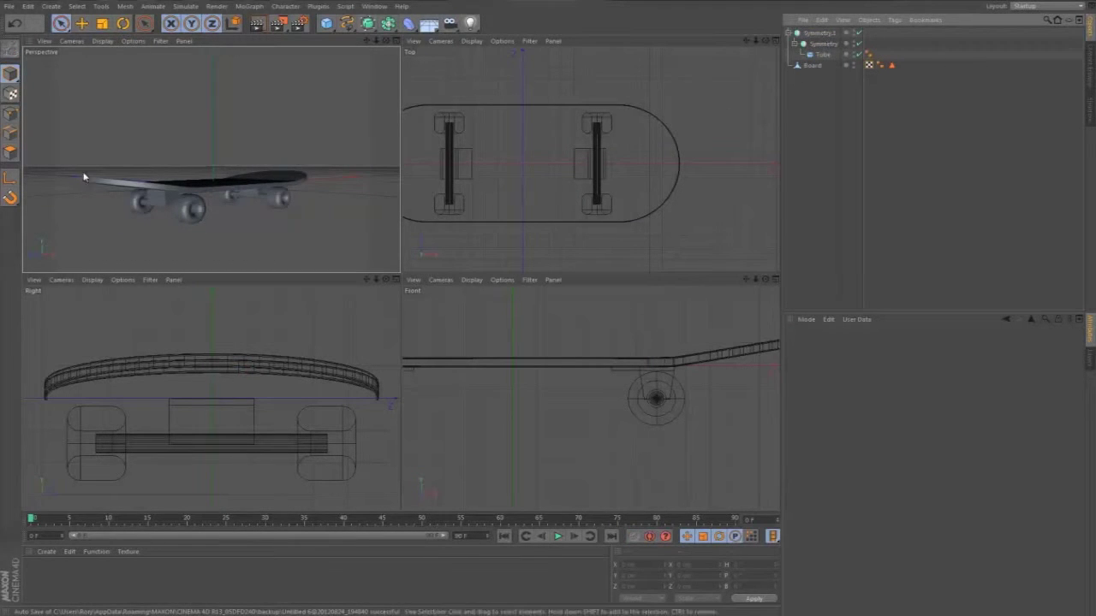
- Make the inner Symmetry object editable, expand its hierarchy and select the Tube mesh inside it
left_click(823, 43)
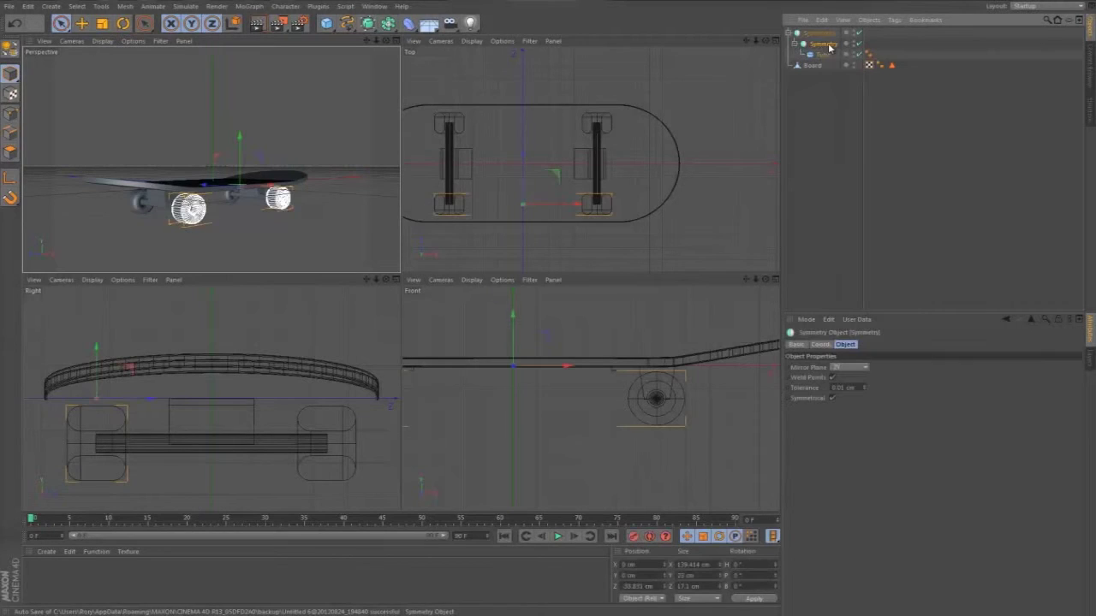
key("c")
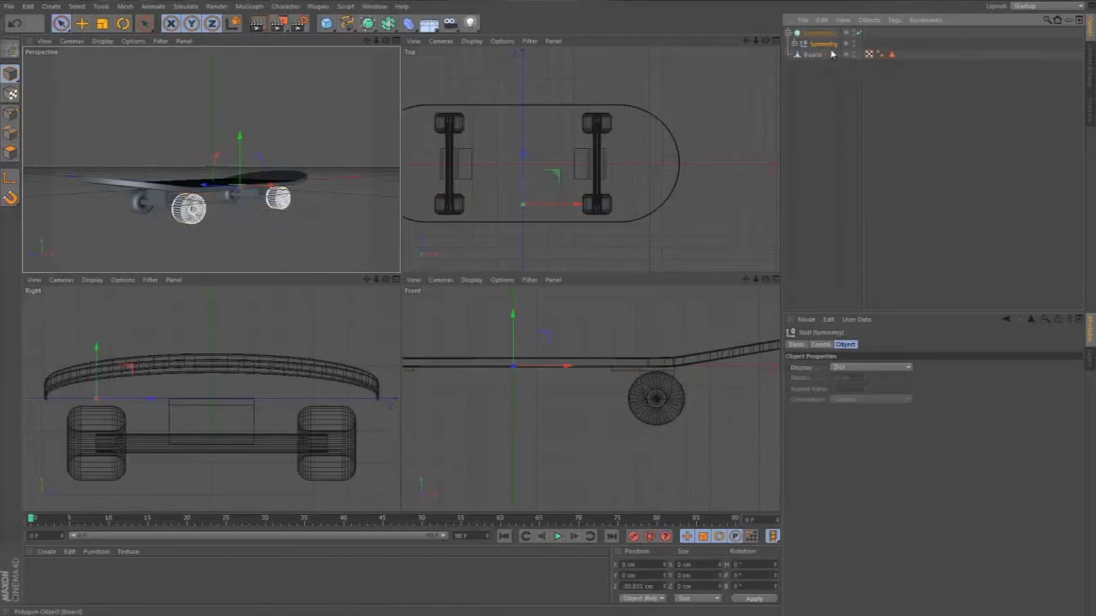
left_click(794, 44)
left_click(820, 54)
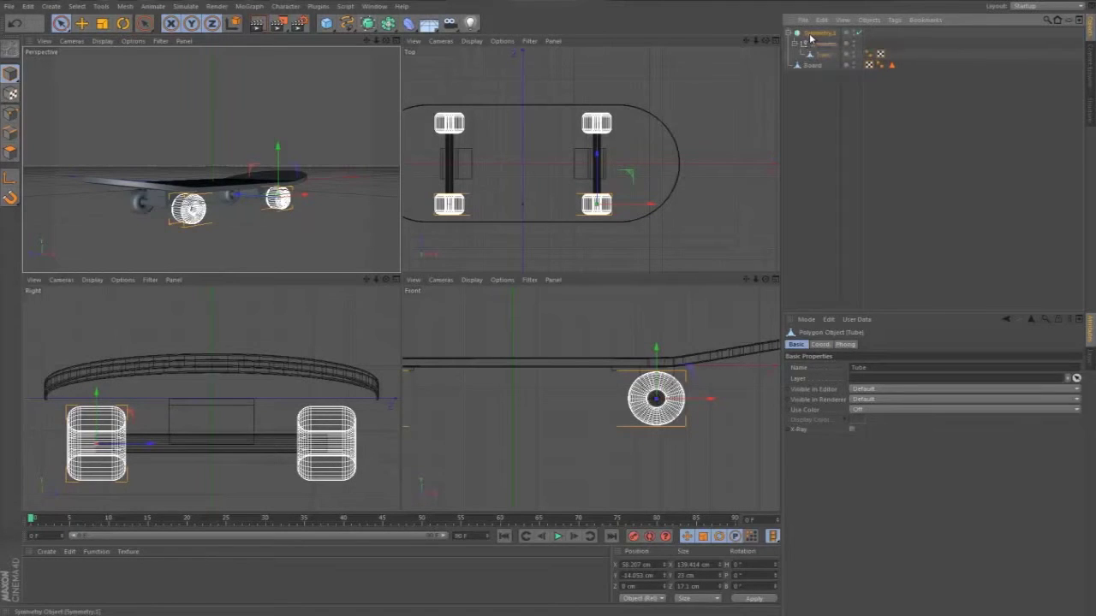
- Undo the conversion of the inner Symmetry object and its Tube to editable geometry
left_click(815, 34)
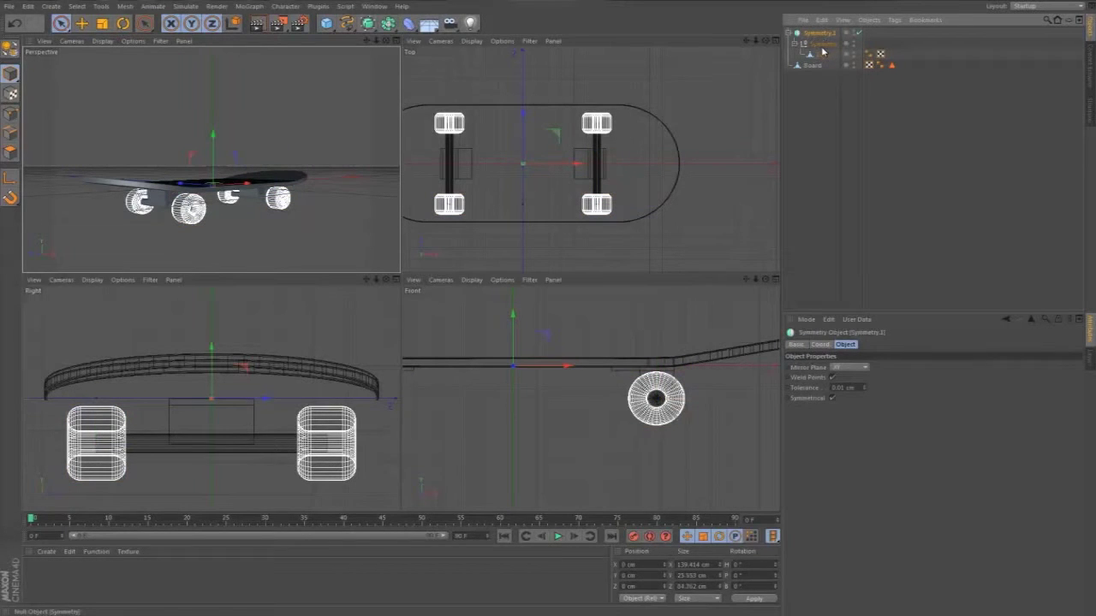
key("ctrl+z")
key("ctrl+z")
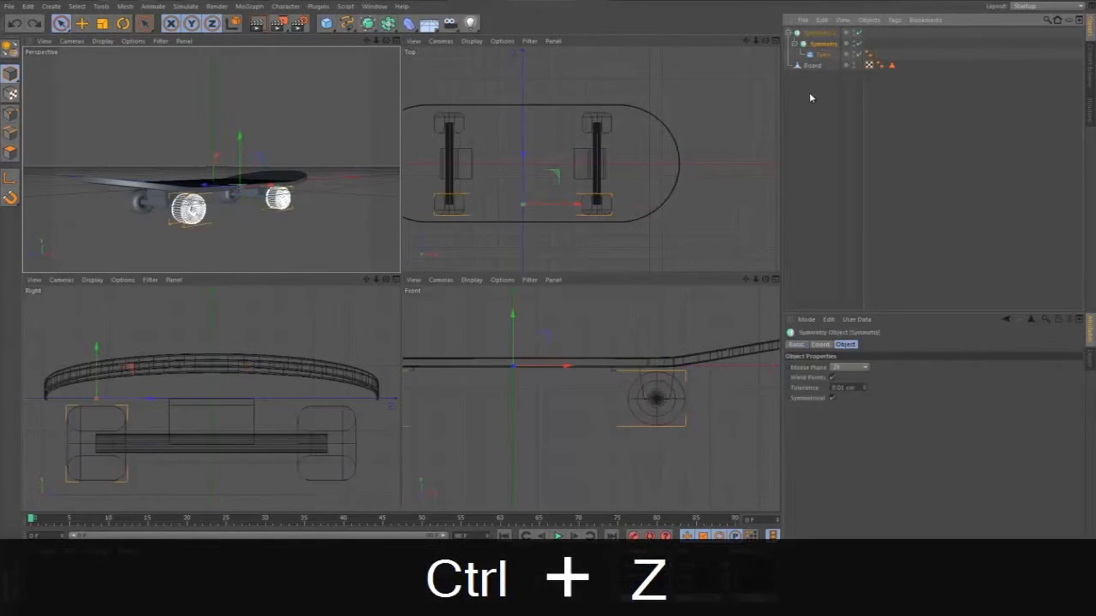
key("ctrl+z")
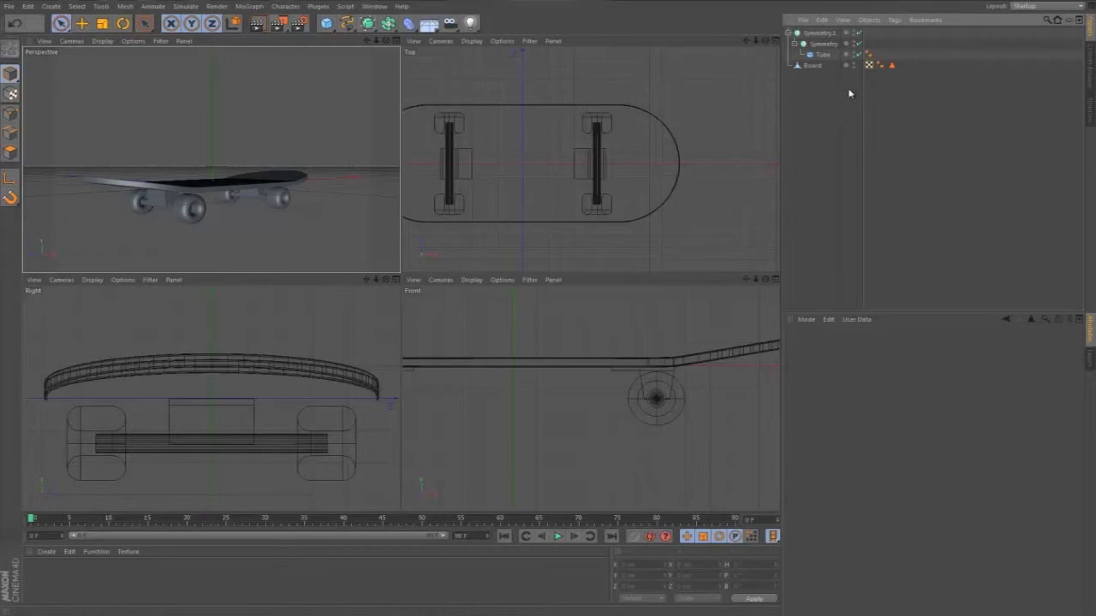
- Make the inner Symmetry object editable, followed by the outer Symmetry.1 object
left_click(829, 43)
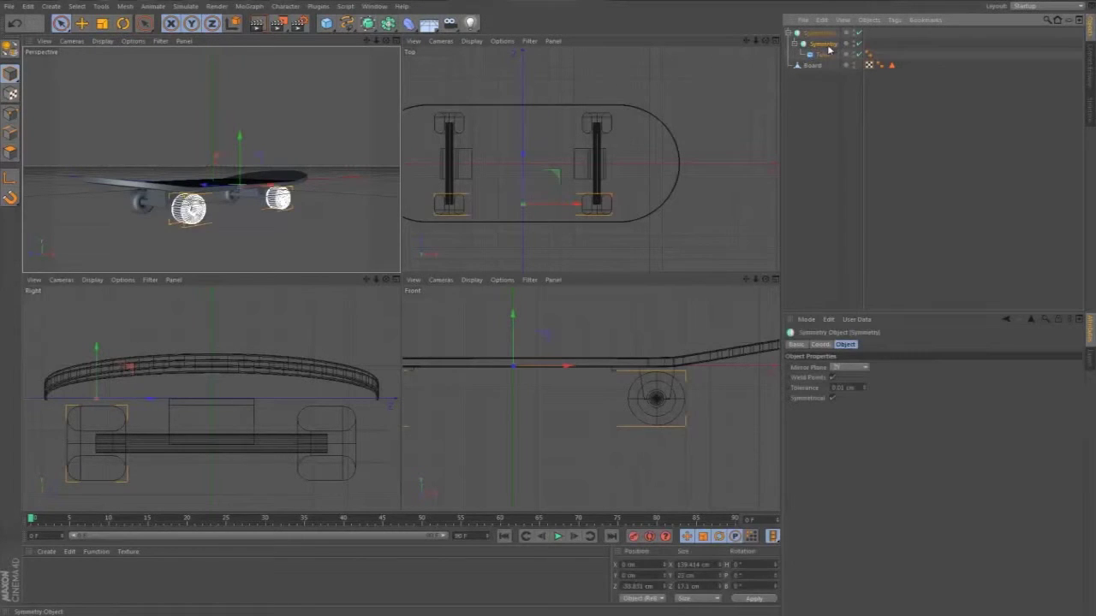
key("c")
left_click(808, 33)
key("c")
- Move the Tube mesh out of the Symmetry hierarchy to the root level and delete the empty Symmetry nulls
left_click(788, 33)
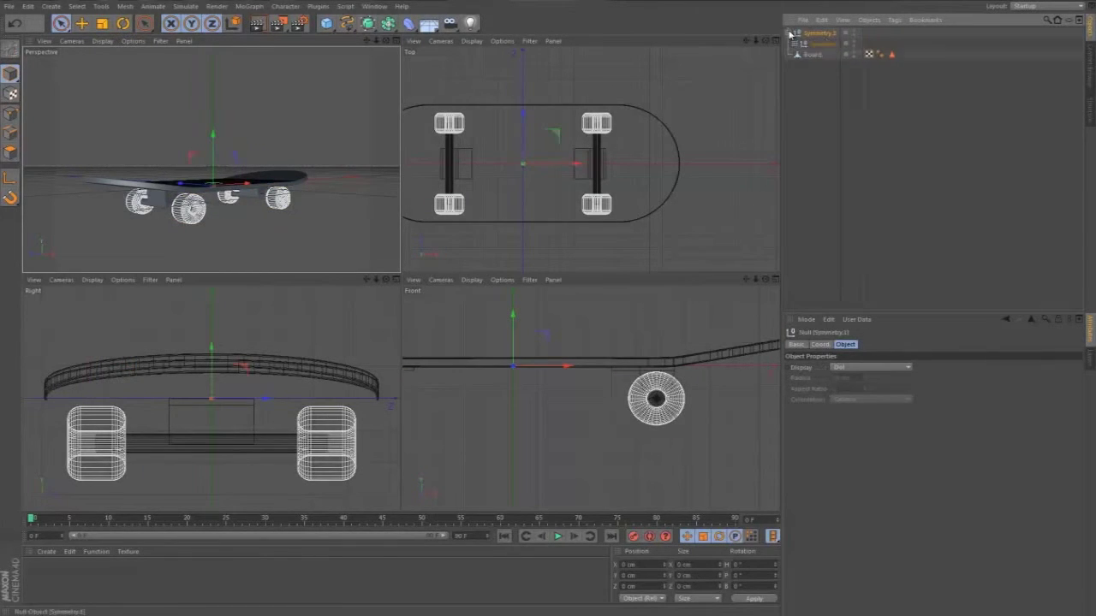
left_click(795, 44)
left_click(821, 54)
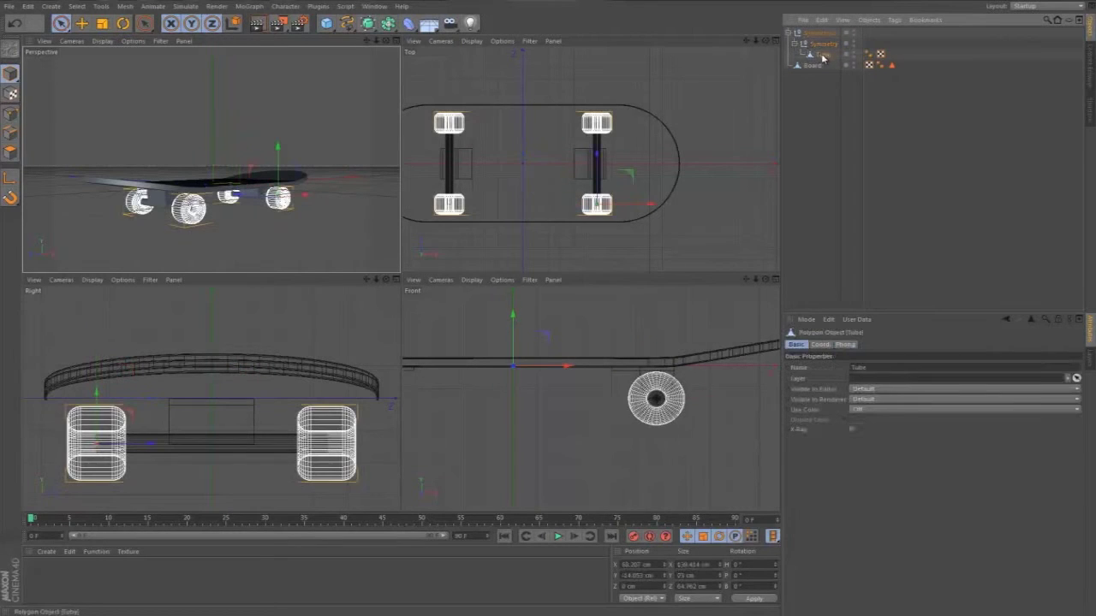
left_click_drag(817, 135, 818, 137)
left_click(820, 46)
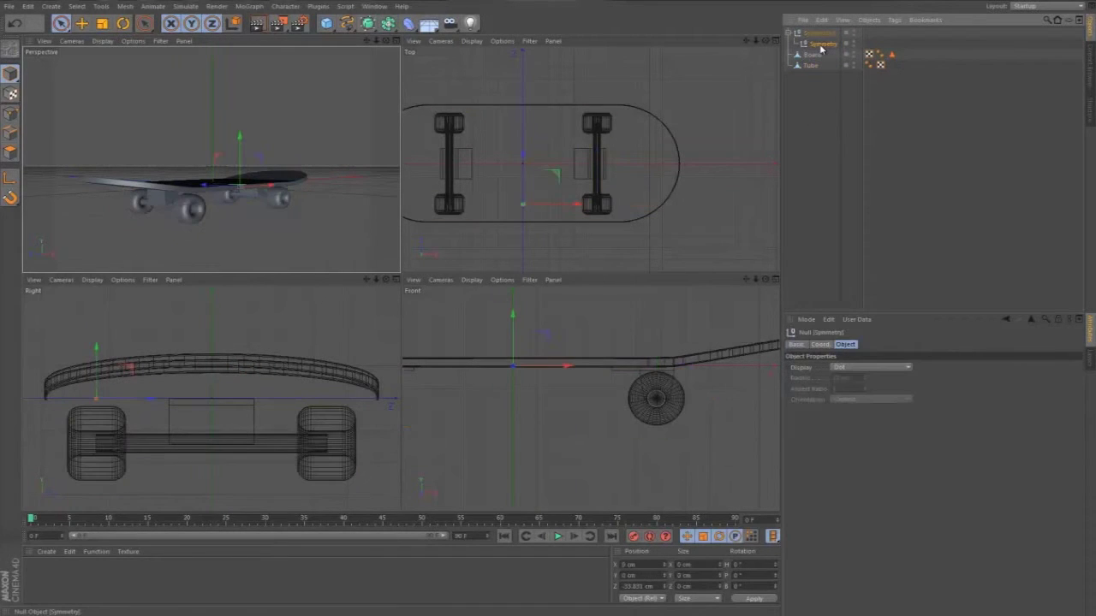
key("Delete")
- Select the polygons of the Tube mesh's lower-left wheel in the top view and split them into a separate object
left_click(809, 44)
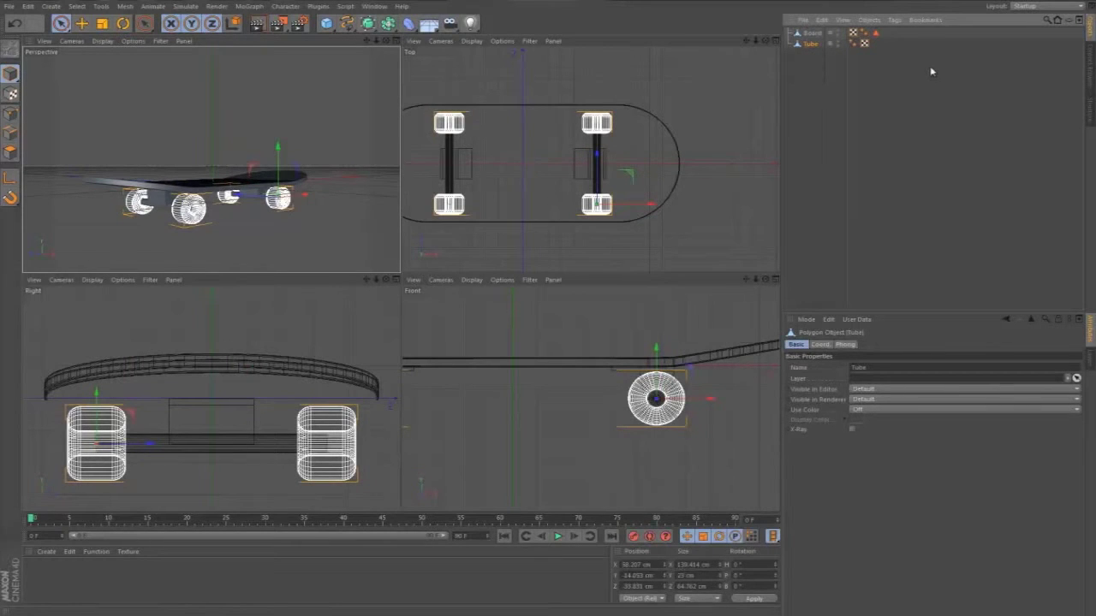
left_click_drag(745, 40, 831, 54)
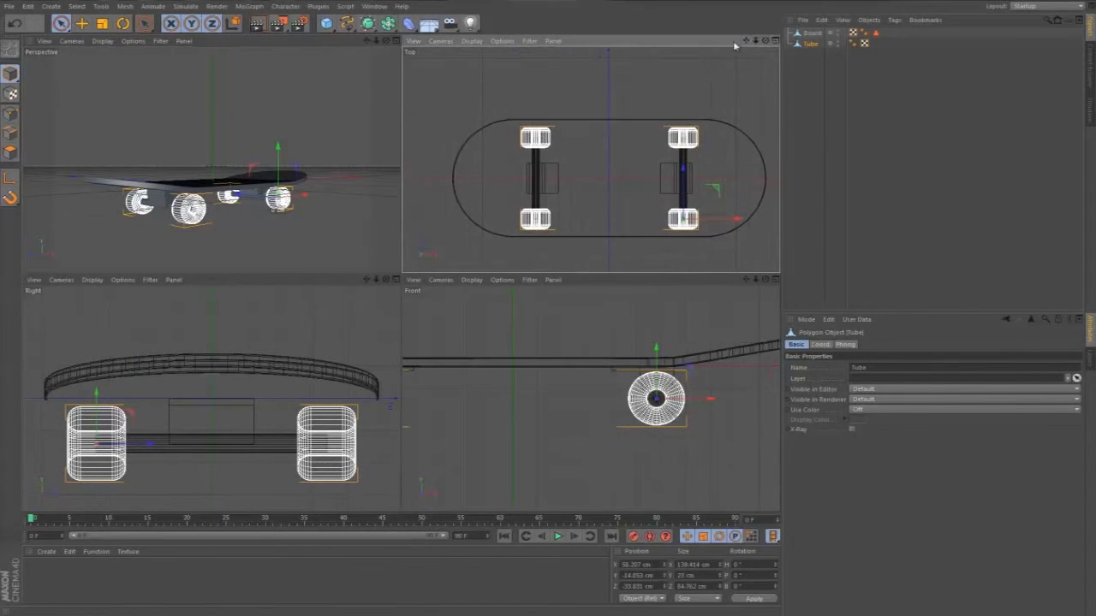
left_click(10, 153)
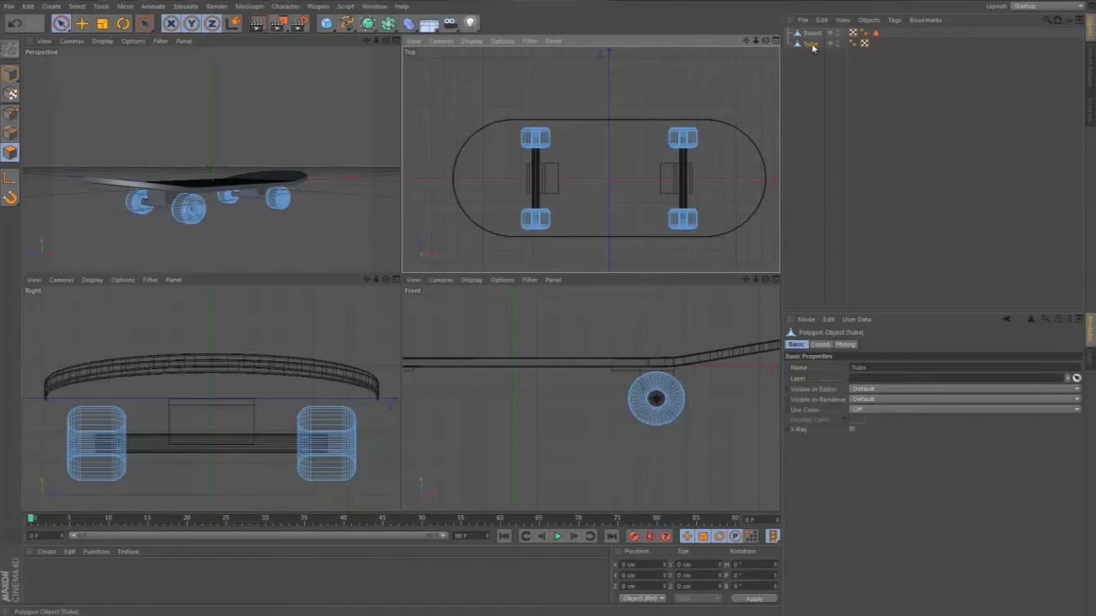
left_click_drag(60, 23, 119, 56)
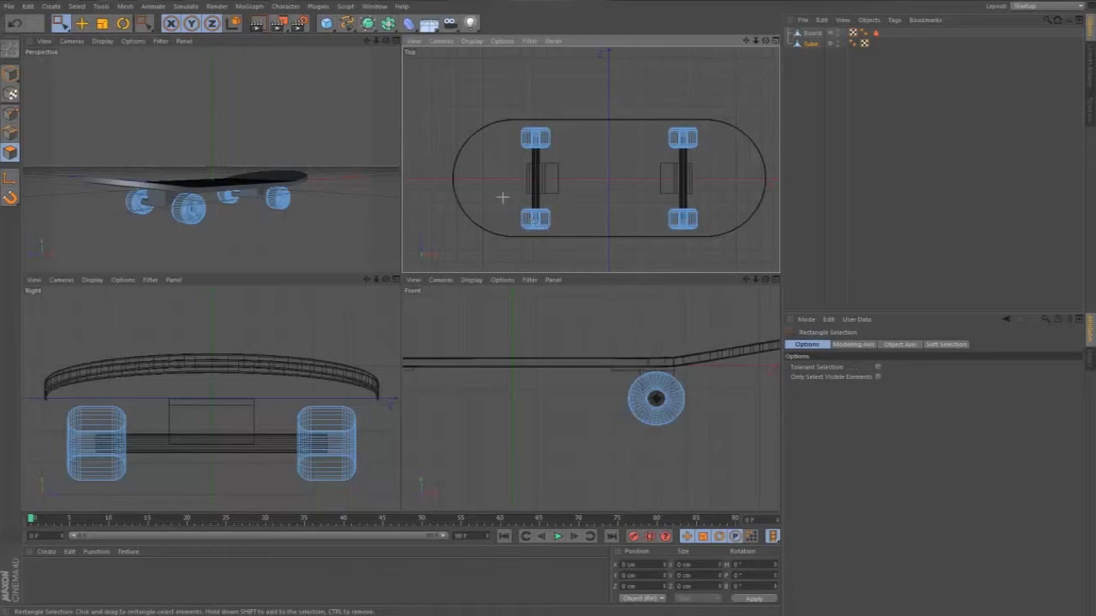
left_click_drag(501, 196, 572, 240)
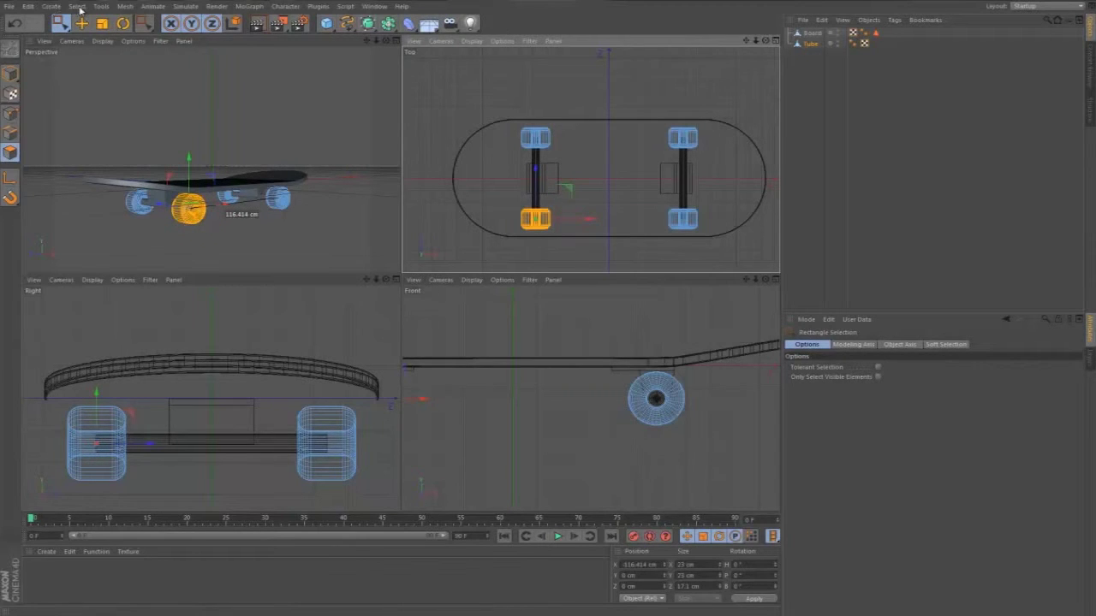
left_click(90, 7)
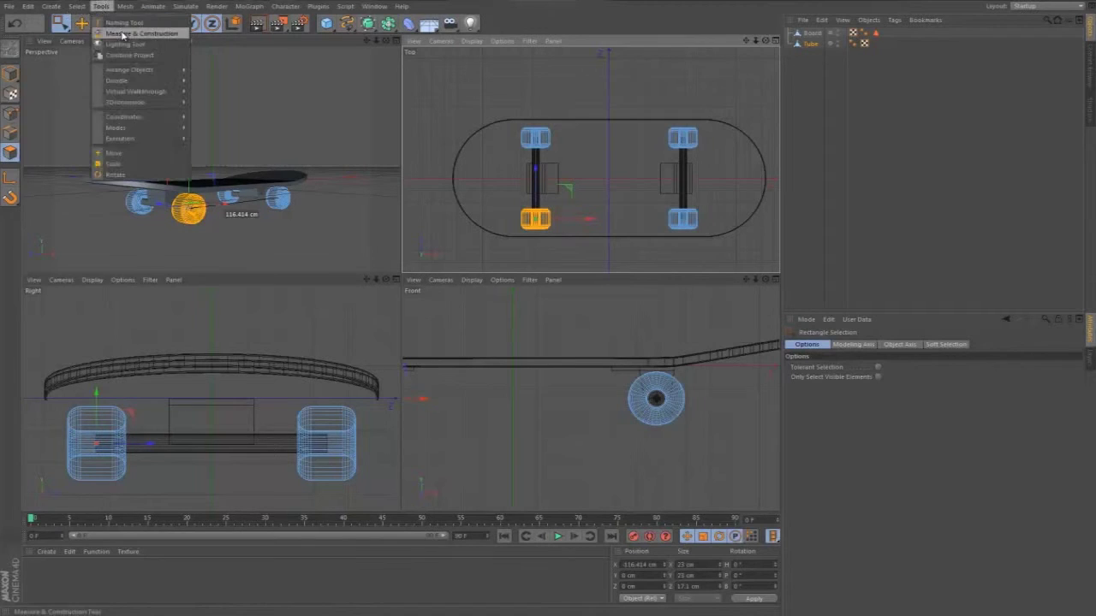
mouse_move(48, 7)
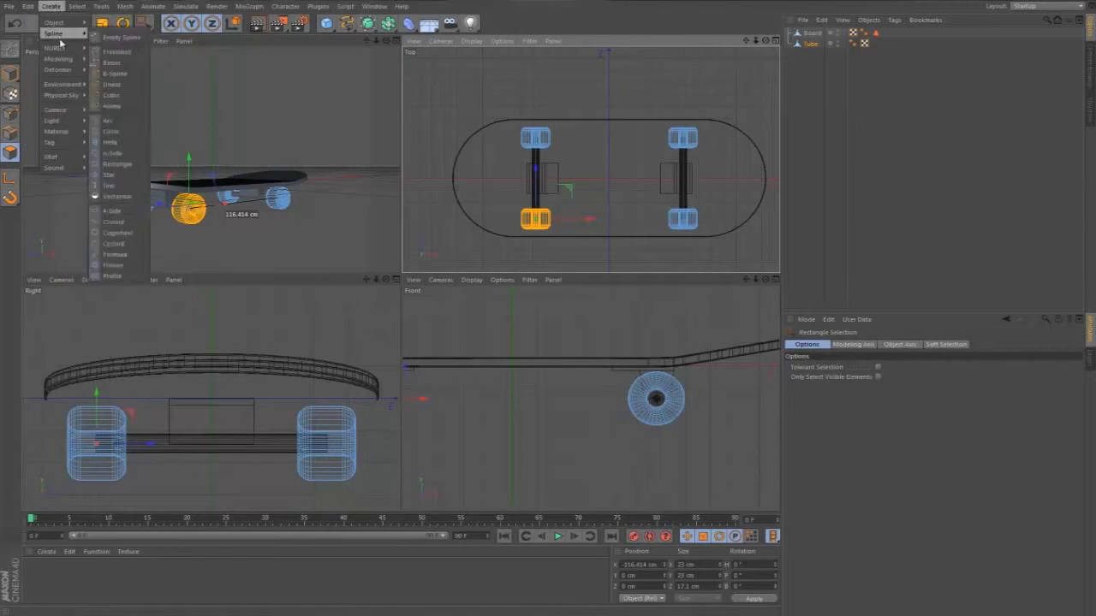
mouse_move(132, 13)
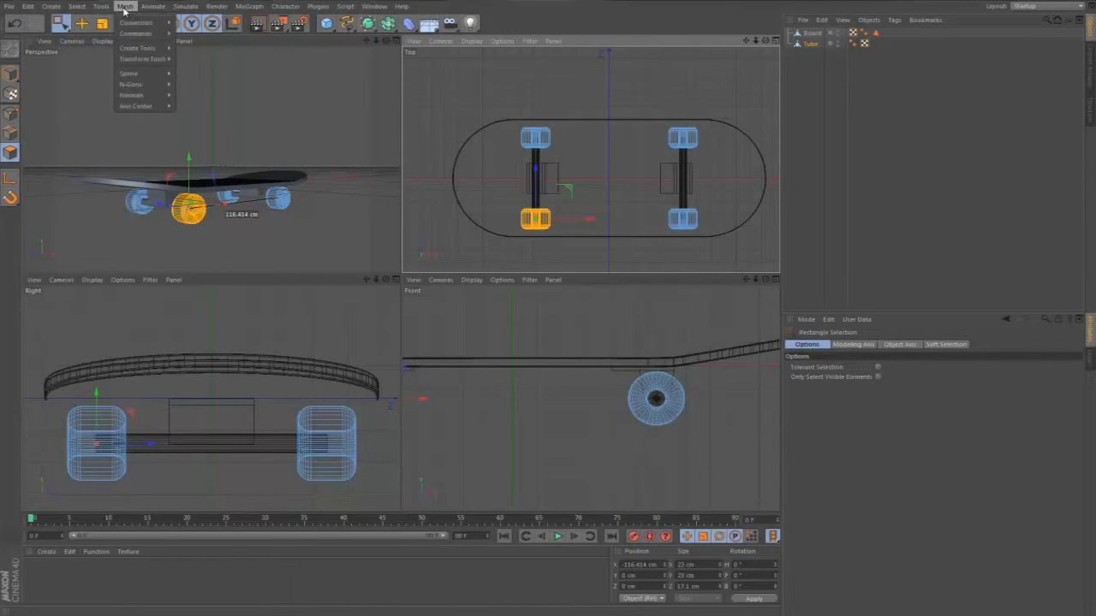
mouse_move(136, 32)
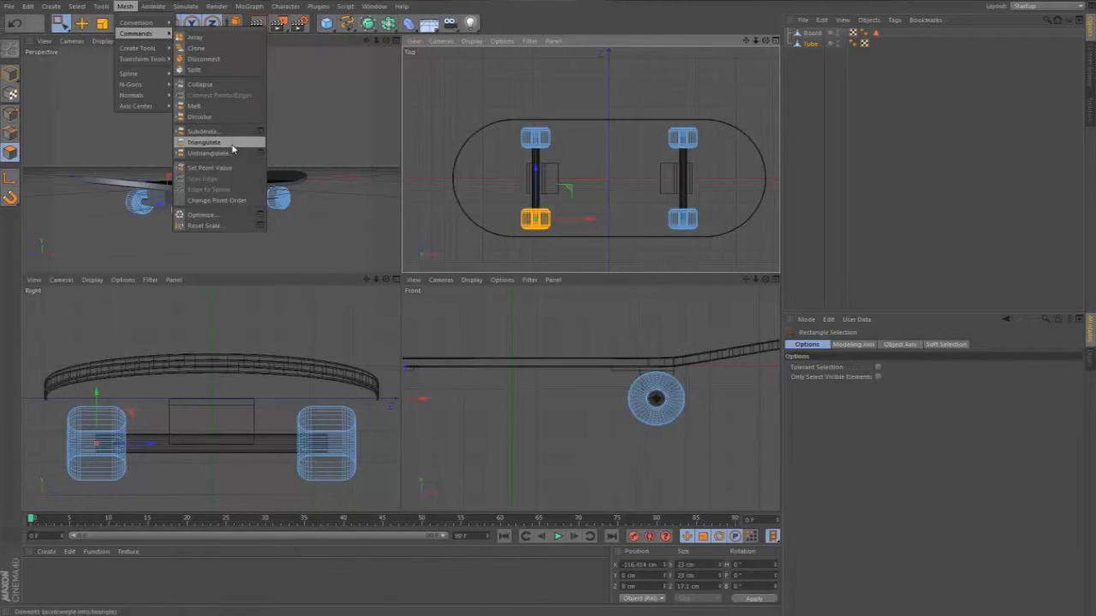
left_click(206, 70)
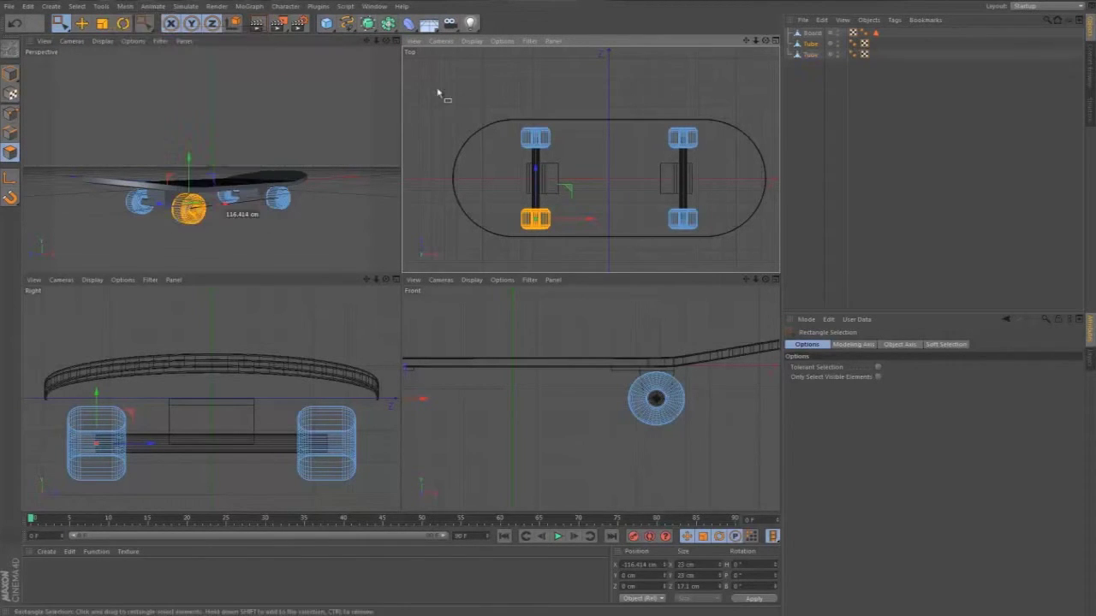
- Reselect the original Tube mesh and split its upper-left wheel polygons, as seen from above, into a separate object
left_click(810, 56)
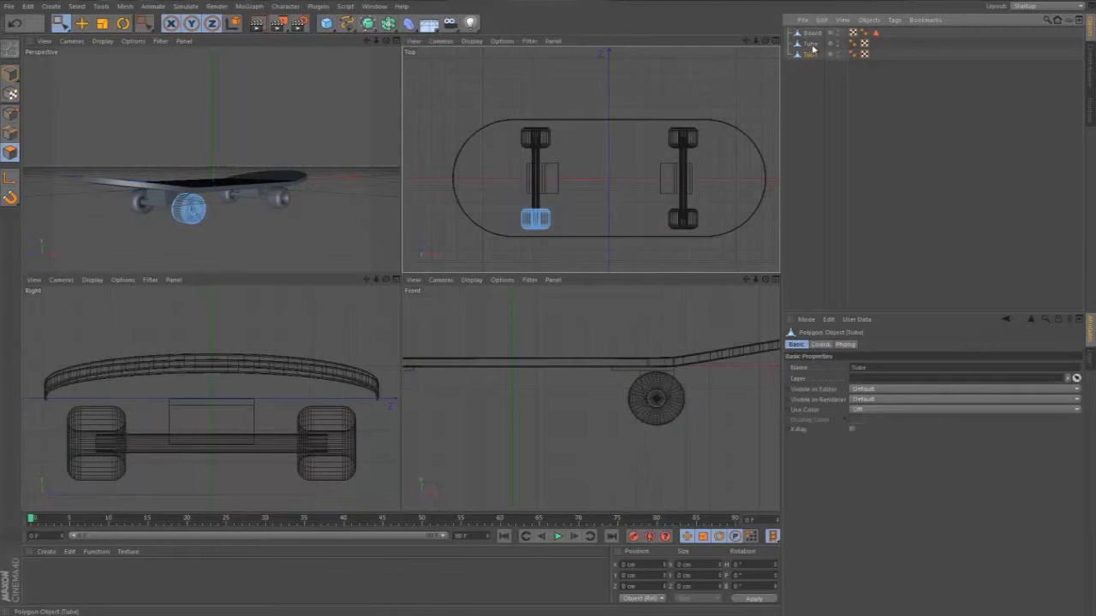
left_click(813, 45)
left_click_drag(495, 108, 564, 165)
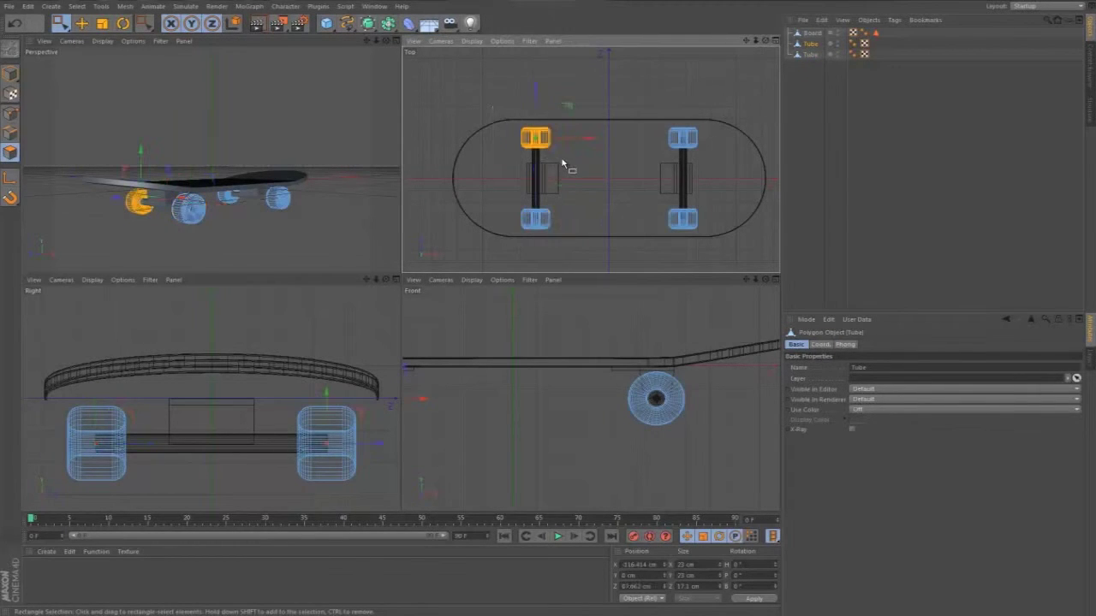
left_click(126, 7)
mouse_move(147, 32)
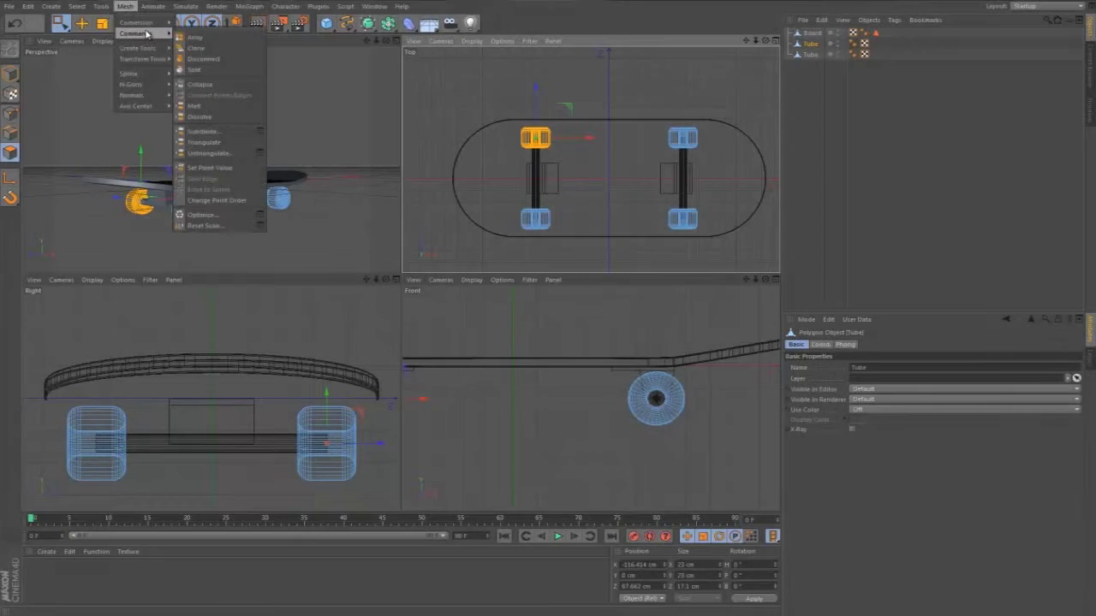
left_click(220, 71)
- Split the upper-right wheel polygons, as seen from above, off the original Tube mesh into a separate object
left_click_drag(640, 106, 721, 165)
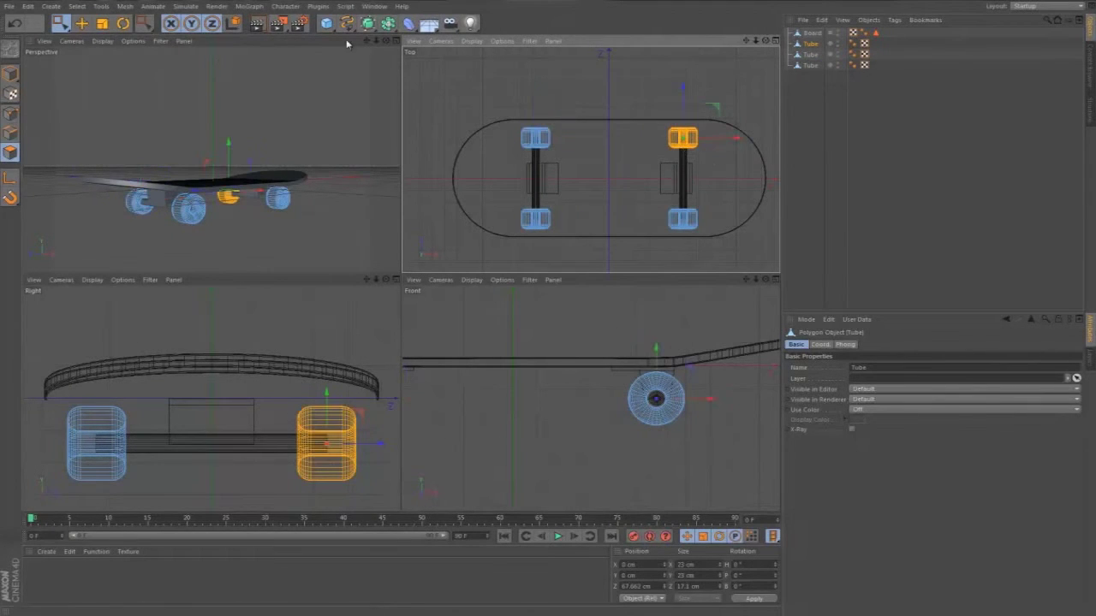
left_click(125, 6)
mouse_move(141, 34)
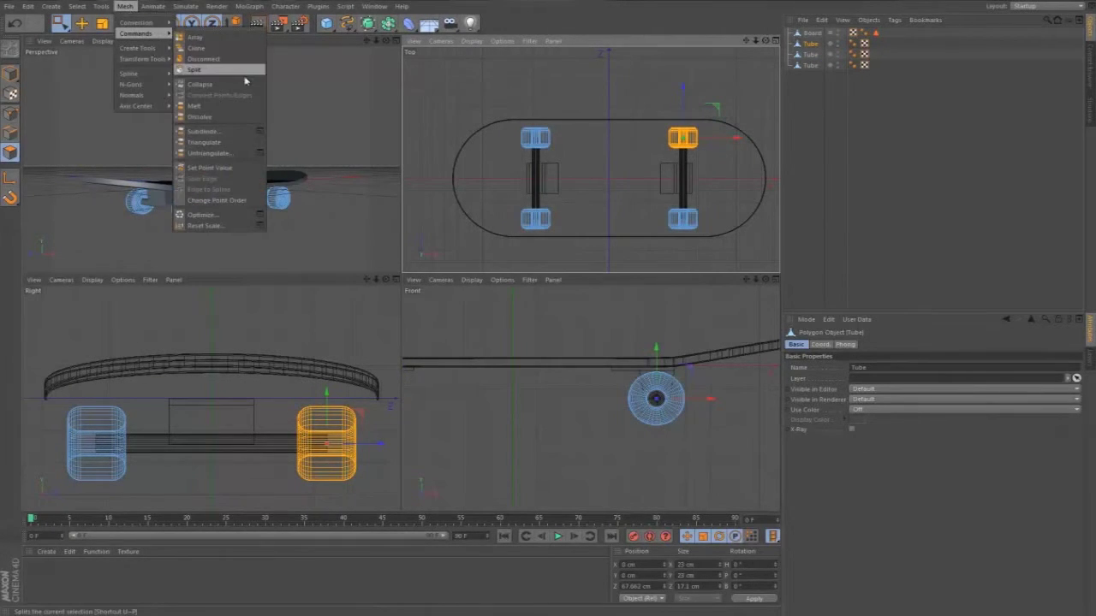
left_click(222, 69)
- Split the lower-right wheel polygons, as seen from above, off the original Tube mesh into a separate object
left_click_drag(648, 183, 736, 247)
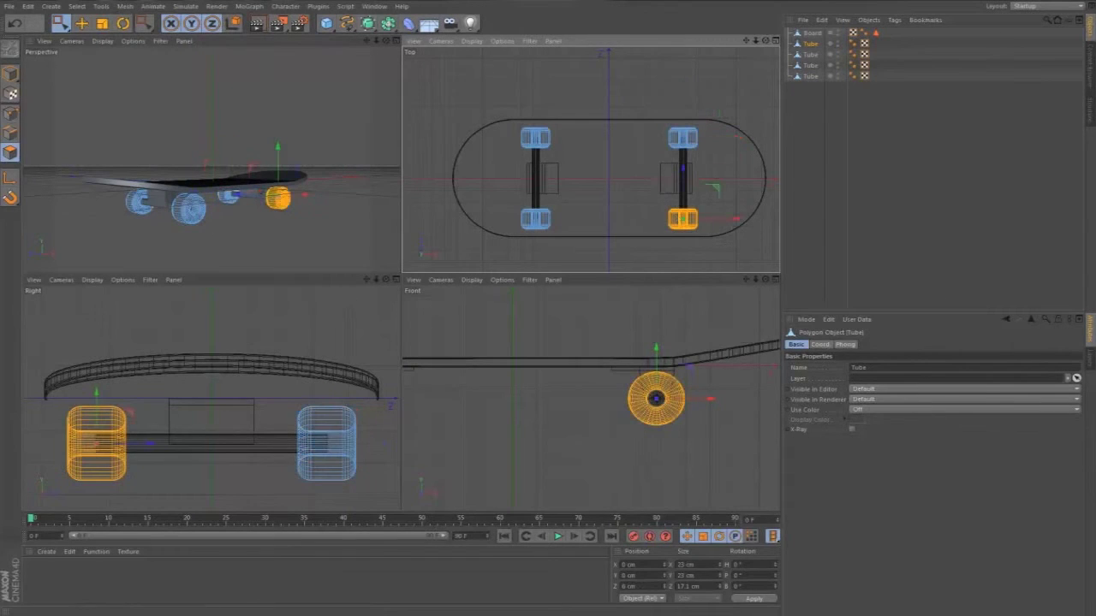
left_click(125, 6)
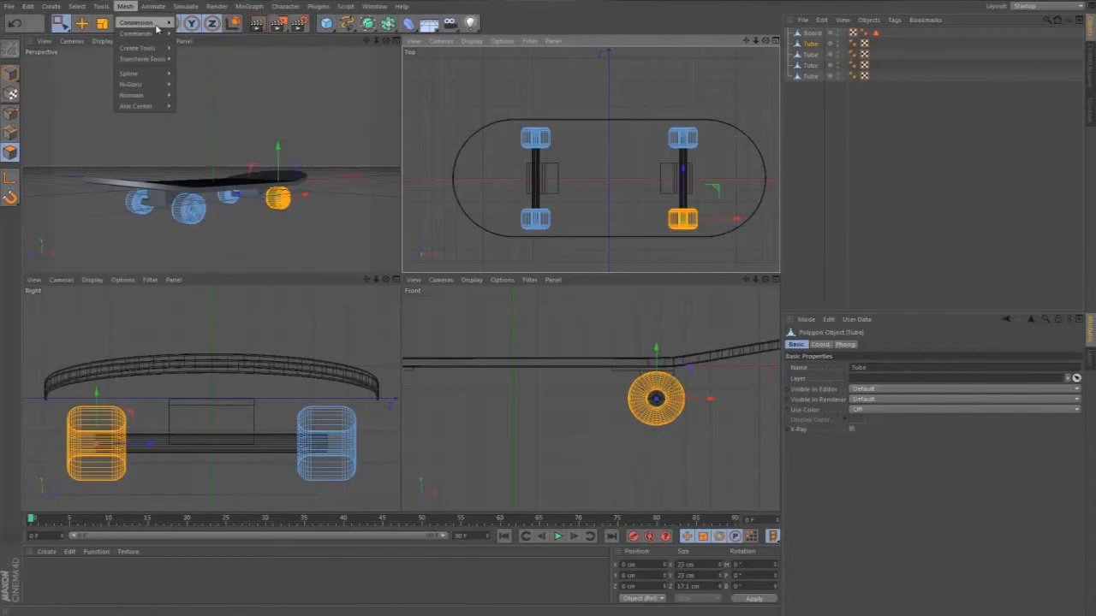
mouse_move(141, 34)
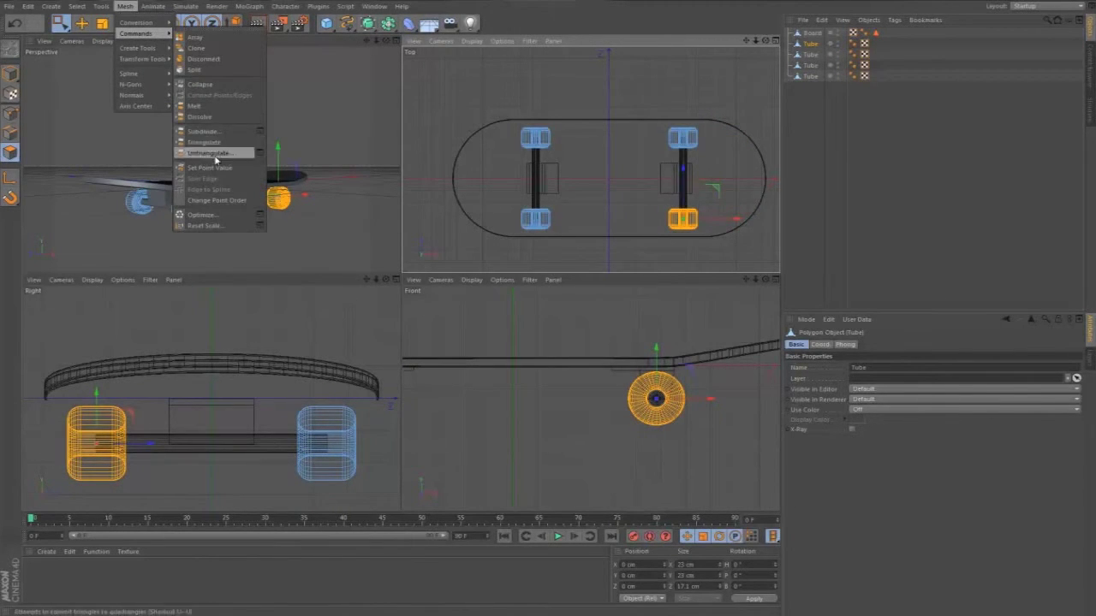
left_click(203, 74)
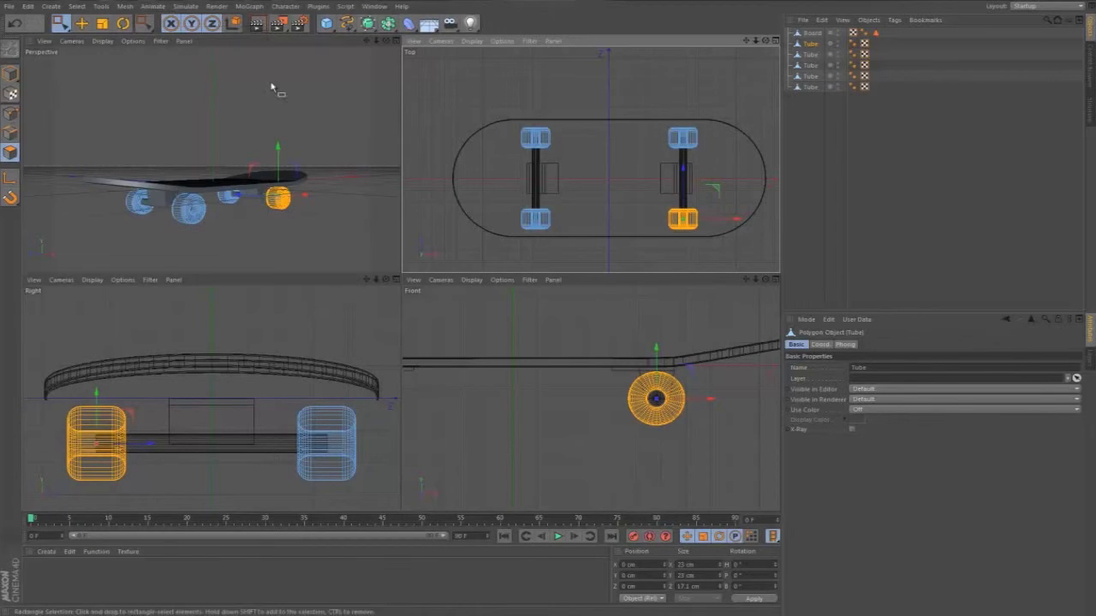
- Delete the original Tube mesh containing all four wheels and check which wheel each remaining Tube object holds
left_click(803, 112)
left_click(810, 46)
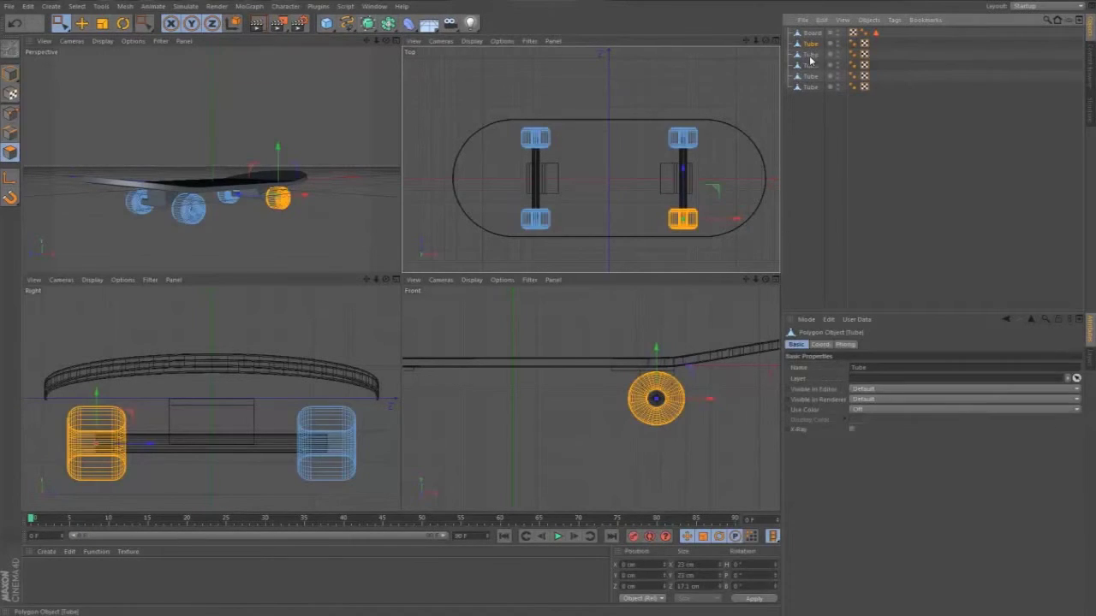
key("Delete")
left_click(808, 75)
left_click(810, 65)
left_click(811, 54)
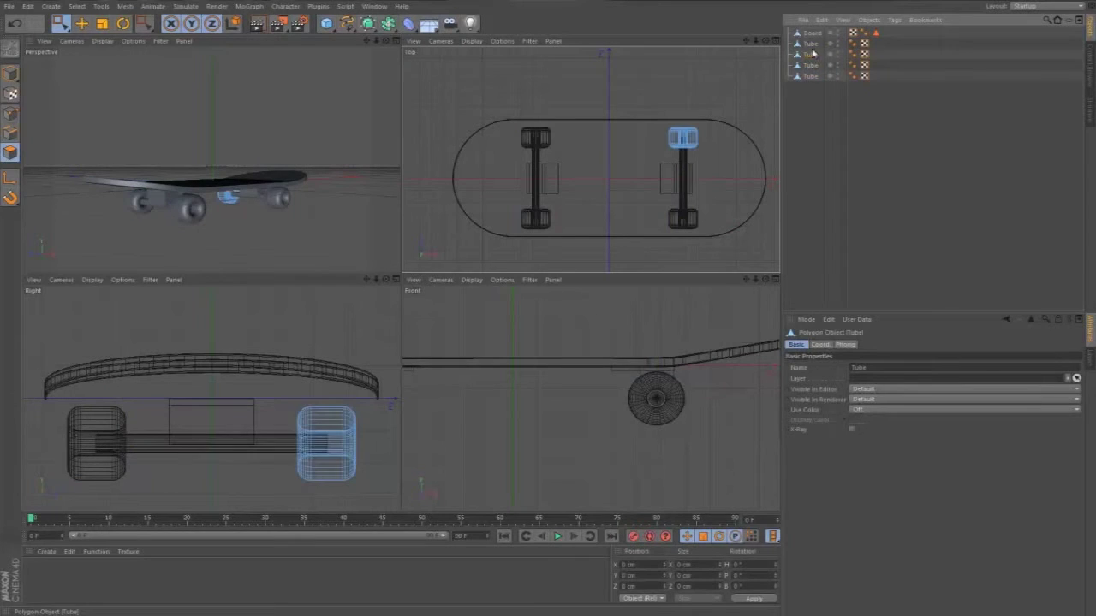
left_click(811, 54)
left_click(810, 65)
left_click(812, 123)
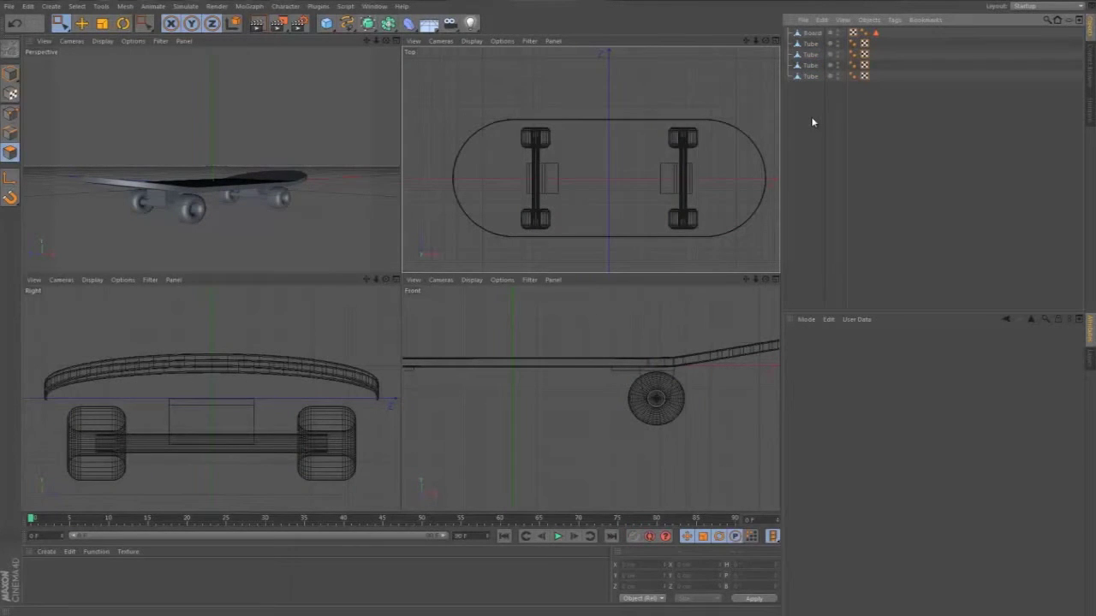
- Add a dynamics Connector and place a copy of it as a child under each of the four Tube objects
left_click(181, 7)
mouse_move(207, 34)
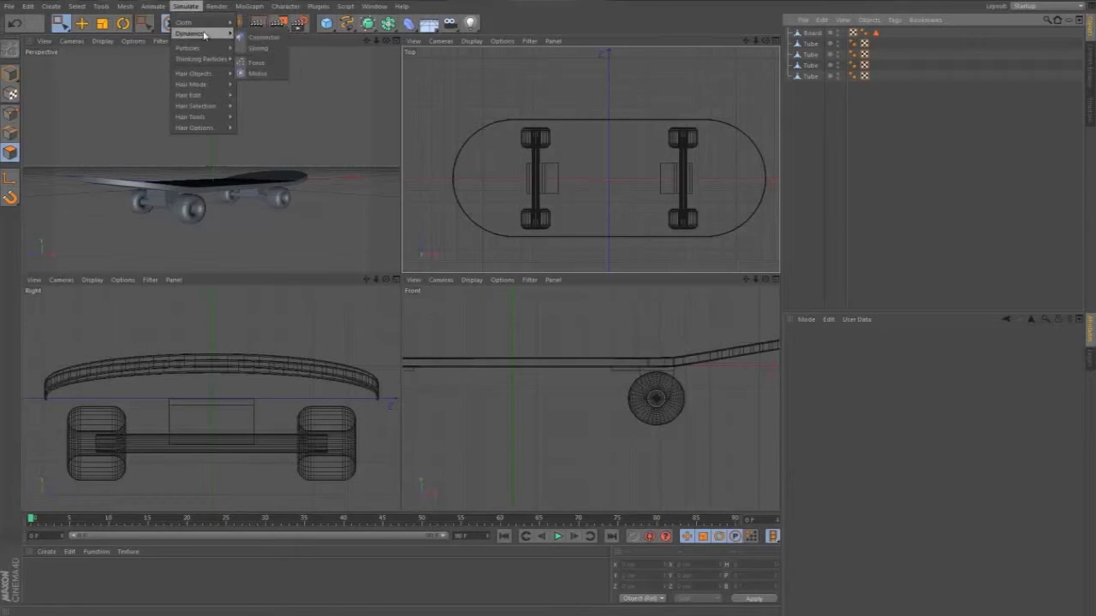
left_click(260, 37)
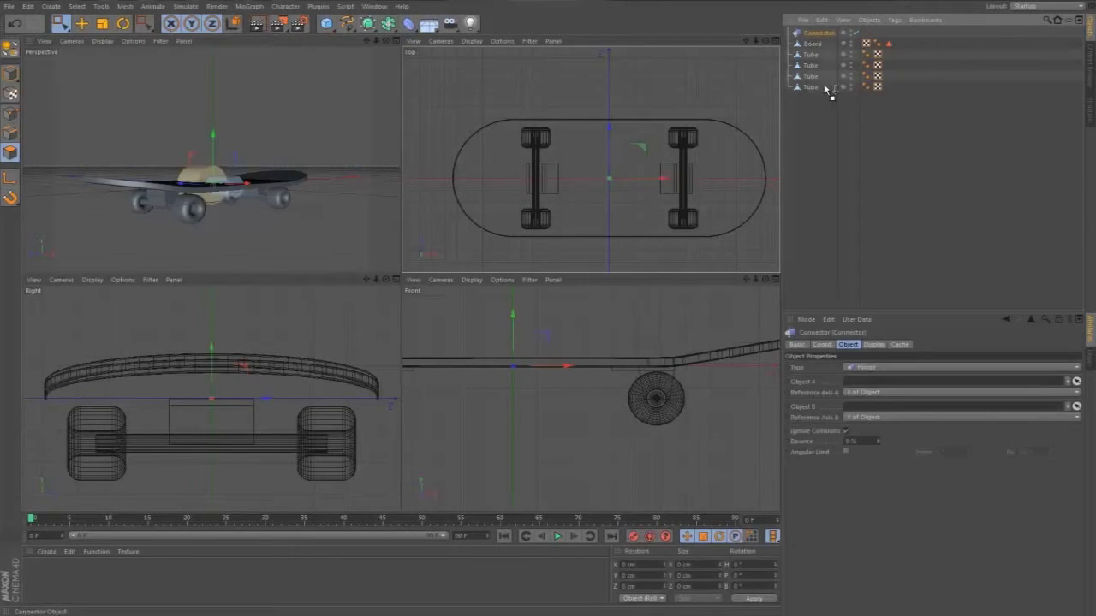
left_click_drag(814, 85, 814, 86)
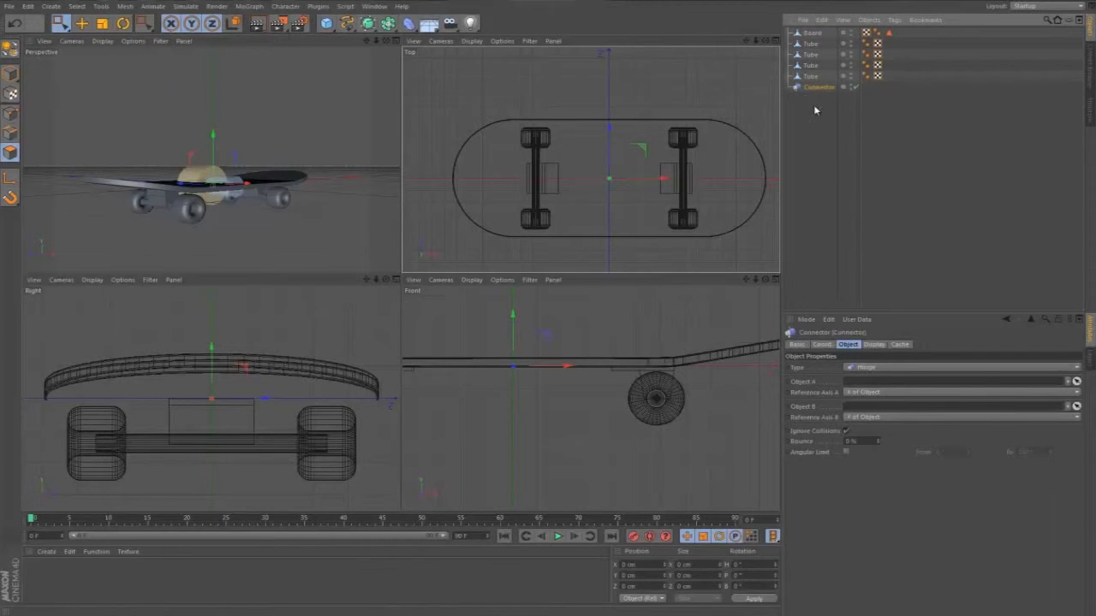
left_click(810, 76)
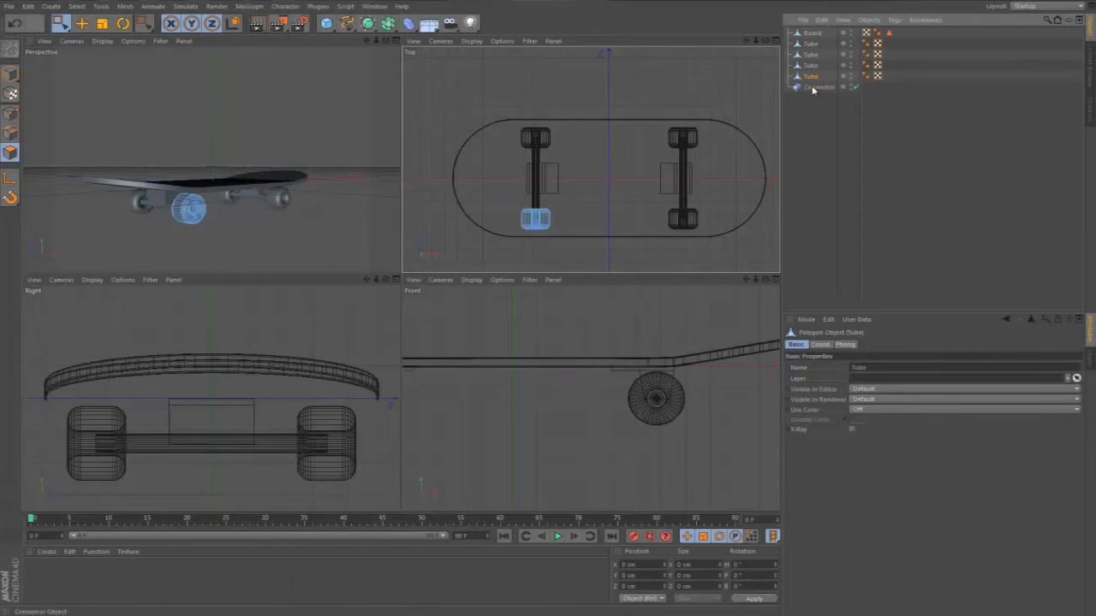
left_click_drag(816, 89, 812, 77)
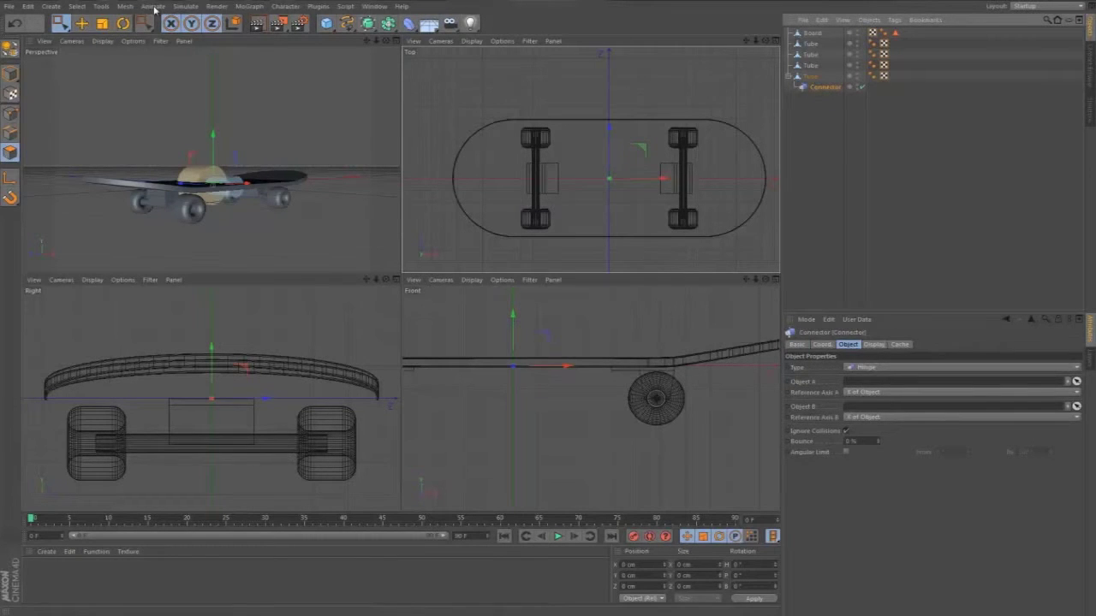
left_click_drag(820, 88, 815, 45, "ctrl")
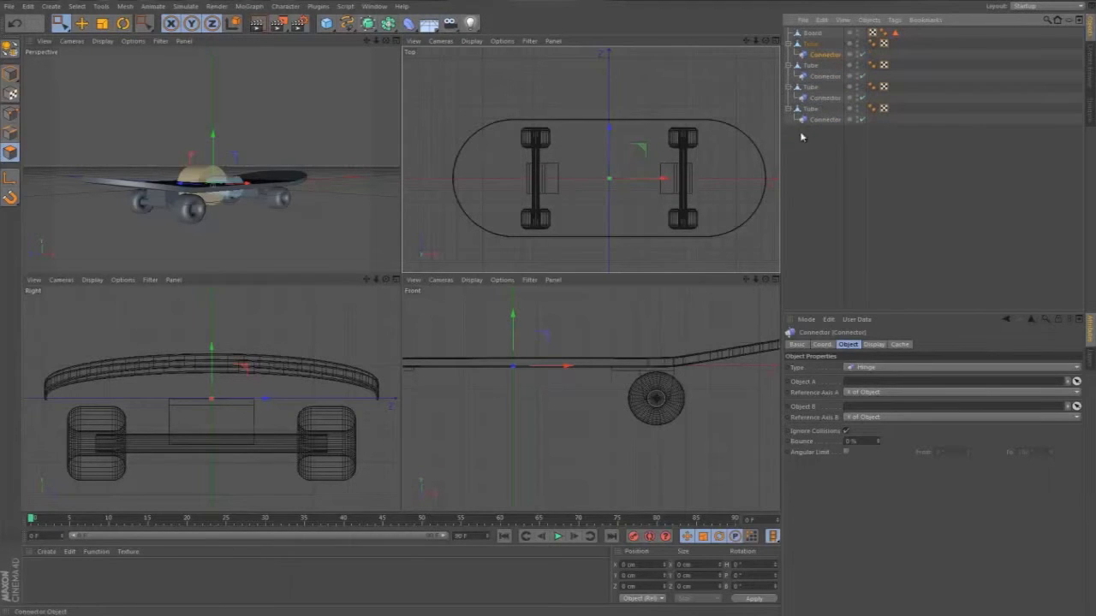
- Check which wheel each of the four Tube objects holds and where its axis and Connector sit
left_click(825, 119)
left_click(825, 138)
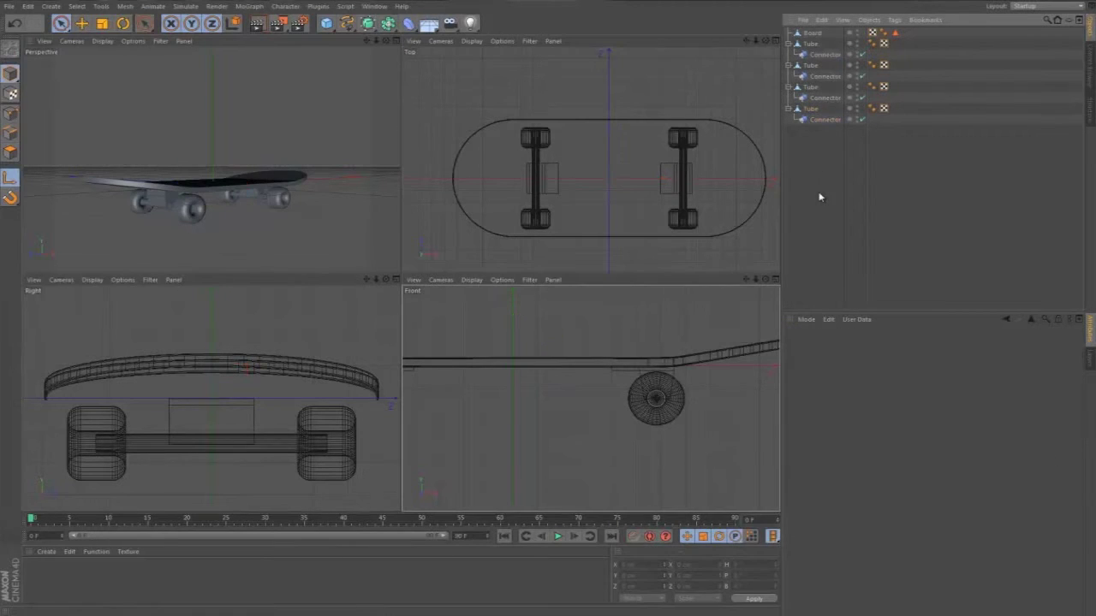
left_click(823, 120)
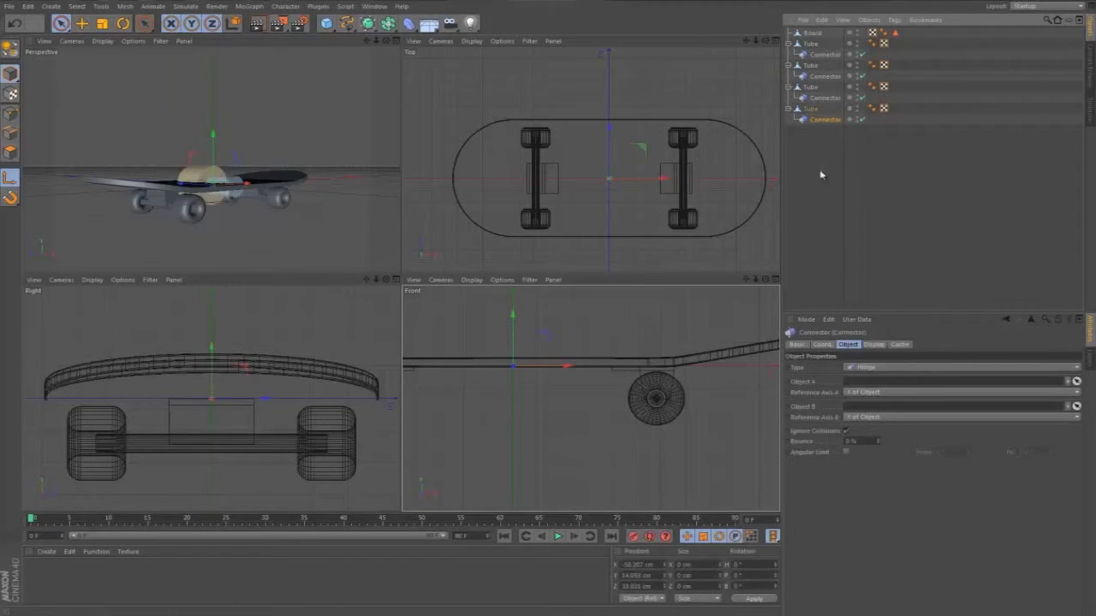
left_click(810, 110)
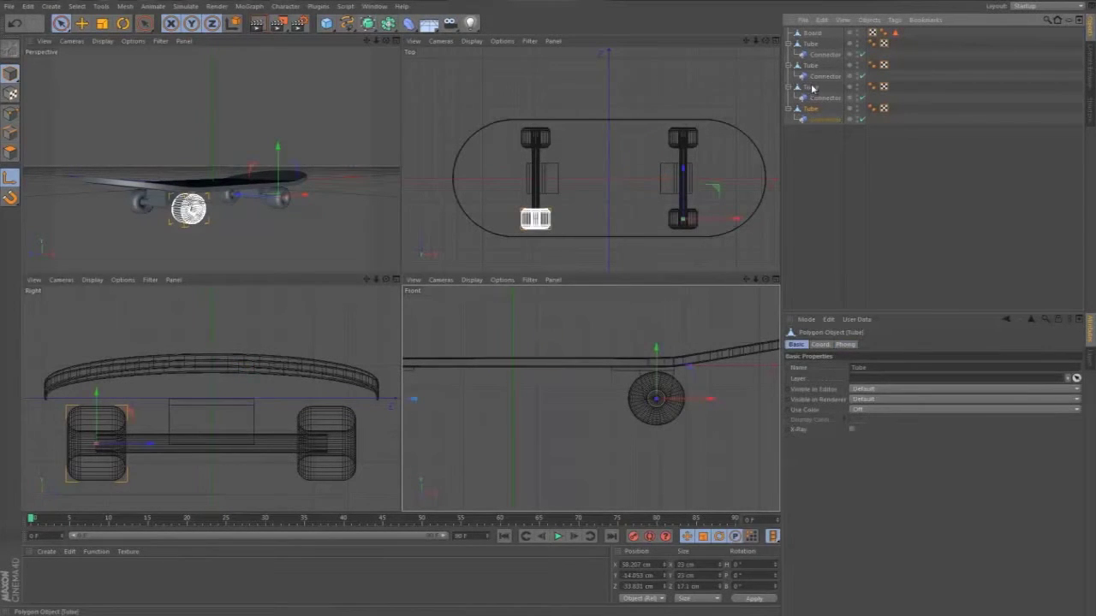
left_click(812, 88)
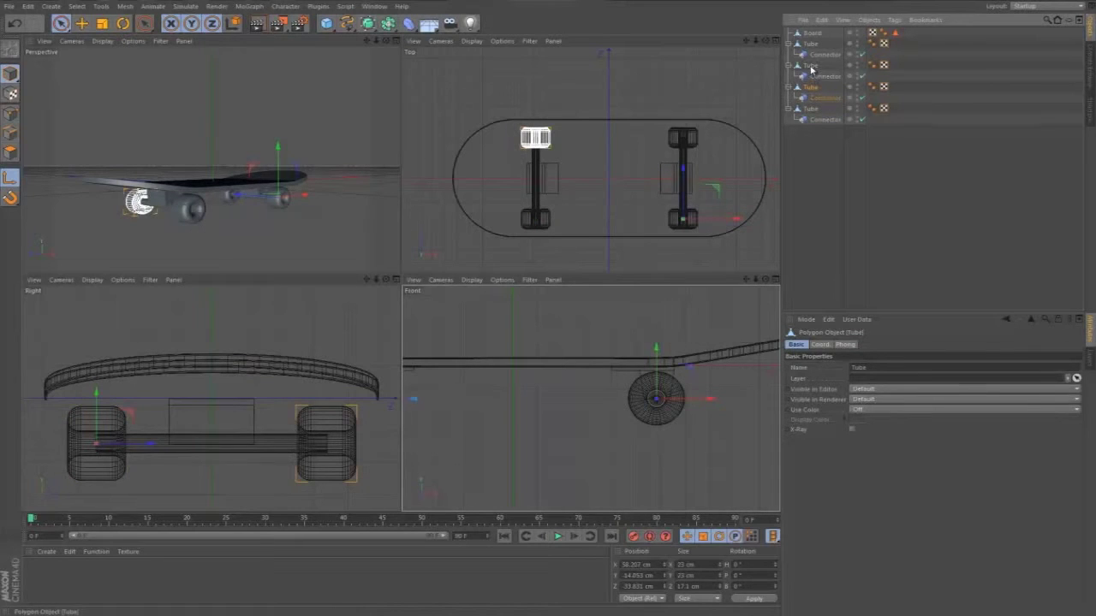
left_click(811, 66)
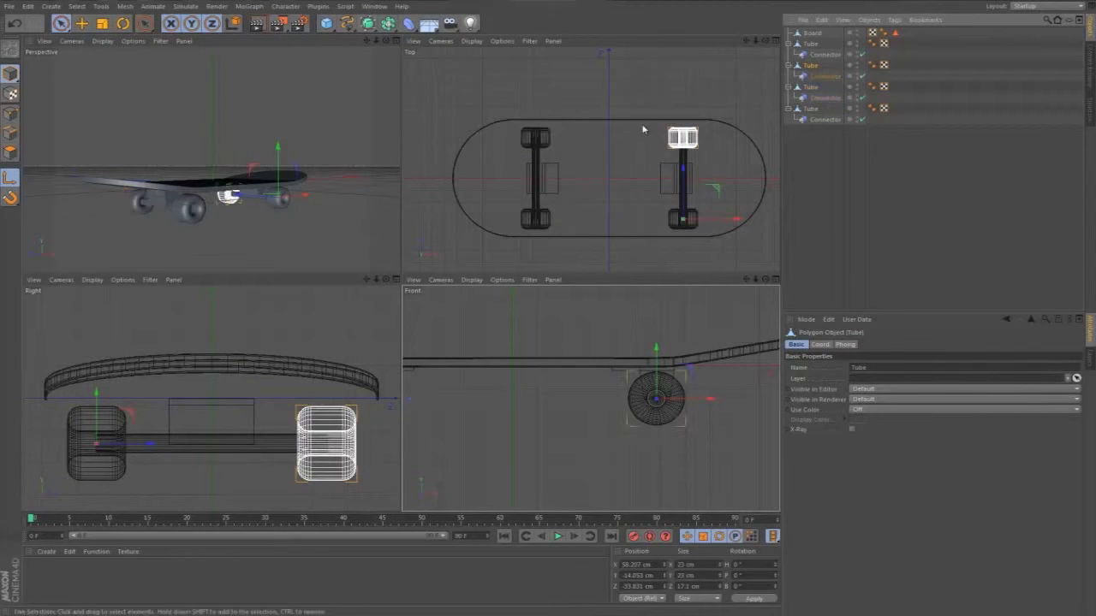
left_click(808, 44)
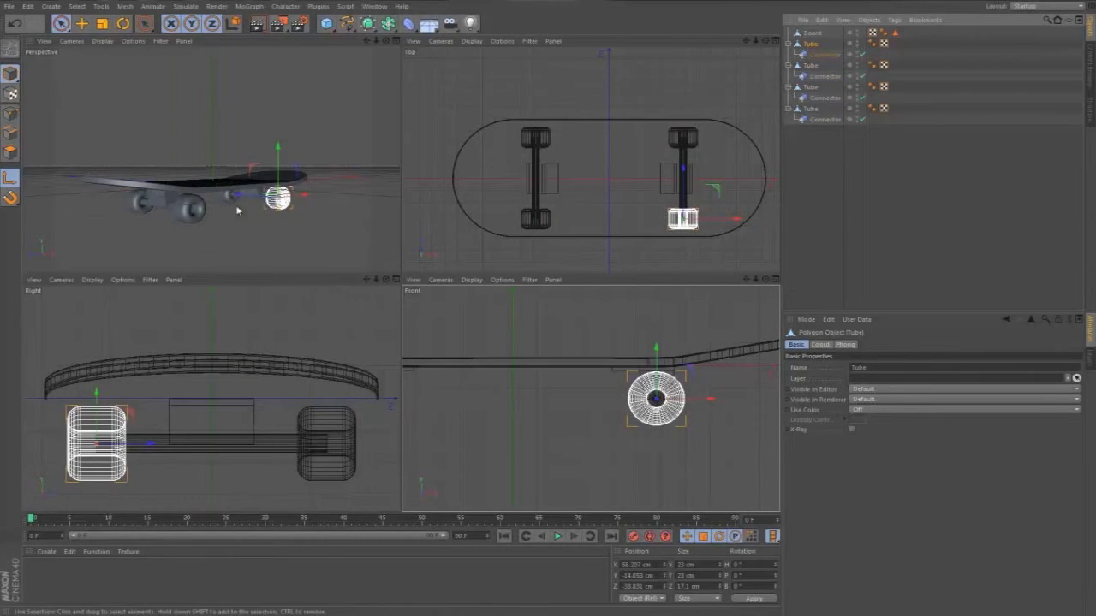
left_click(808, 66)
left_click(810, 90)
left_click(811, 111)
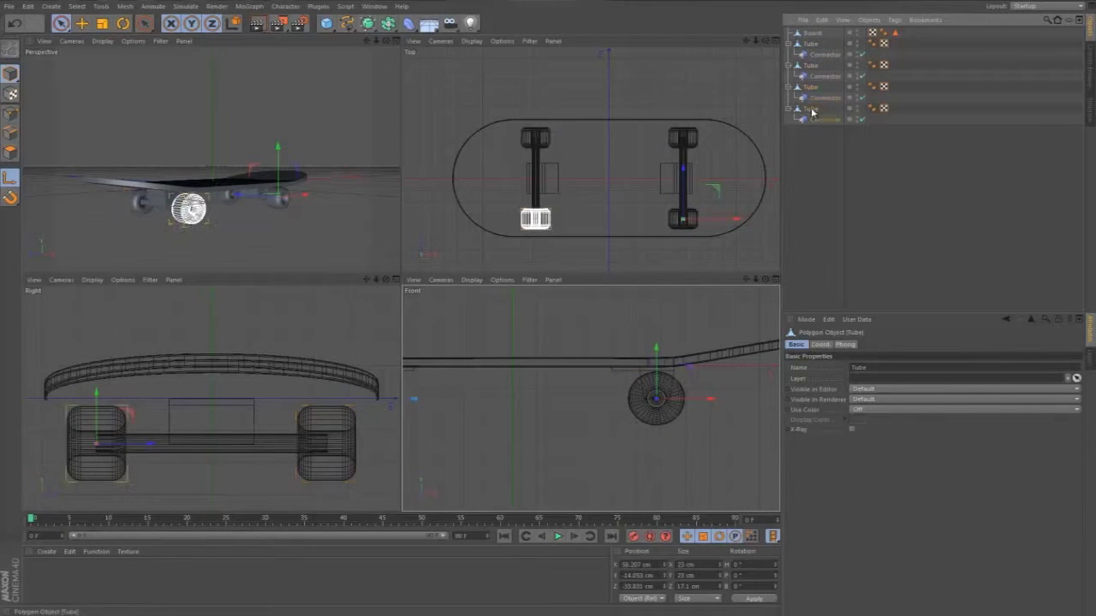
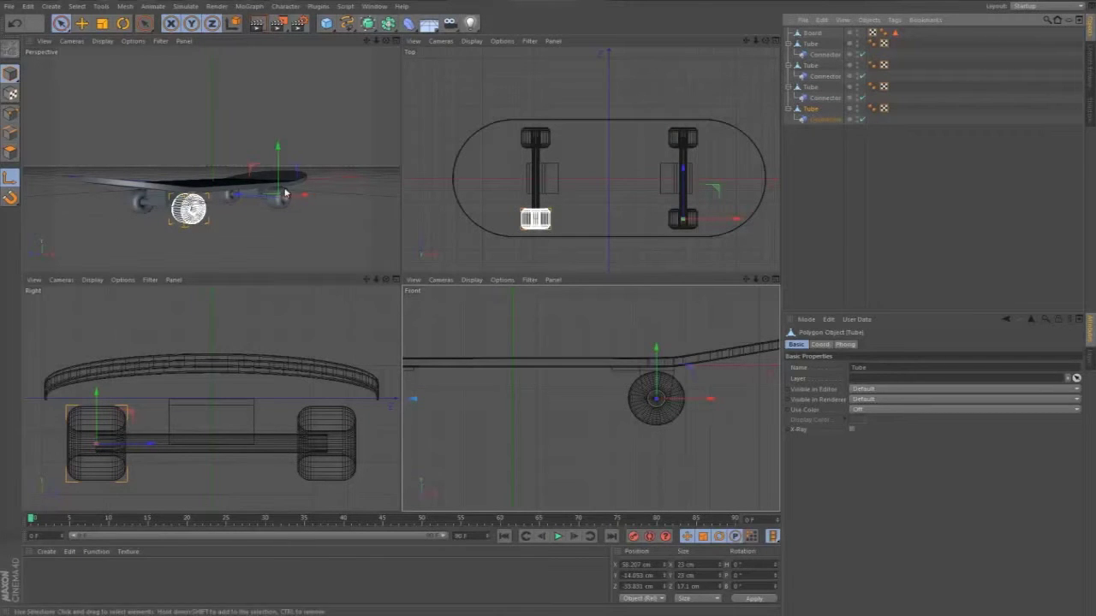
- Try to move the axis of the lower-left wheel's Tube, as seen from above, by hand along X in axis mode
key("l")
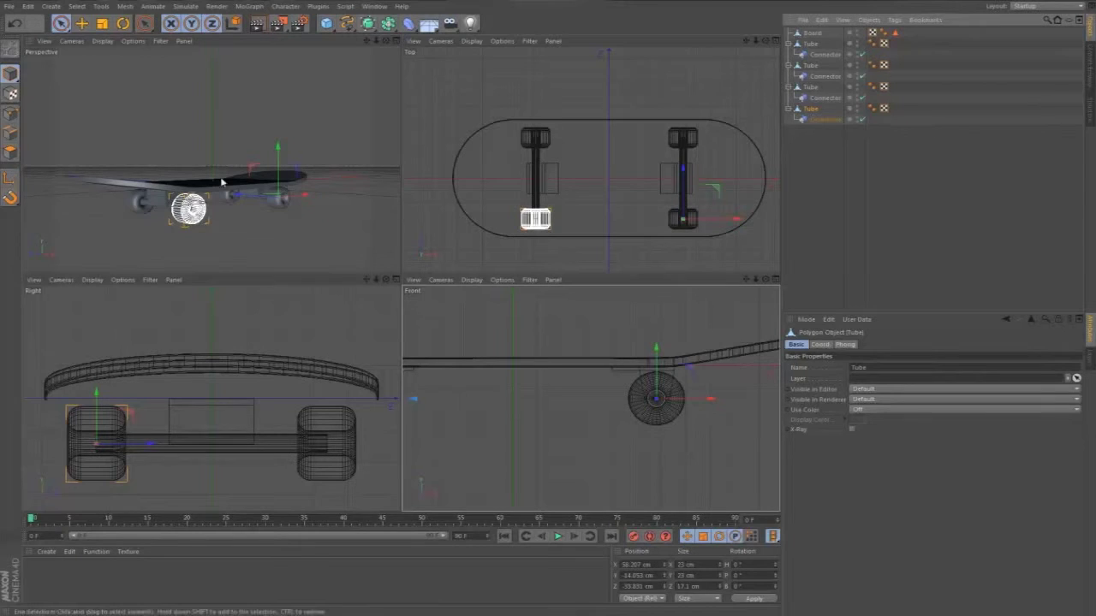
left_click(9, 178)
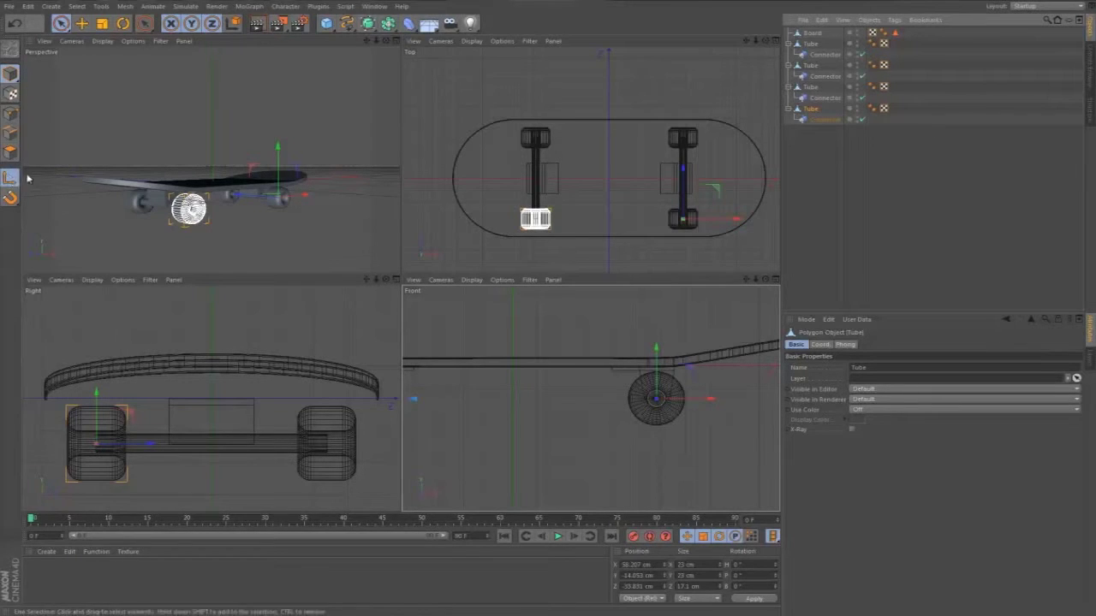
left_click(9, 199)
mouse_move(297, 207)
left_mouse_down()
mouse_move(248, 212)
mouse_move(283, 209)
left_mouse_up()
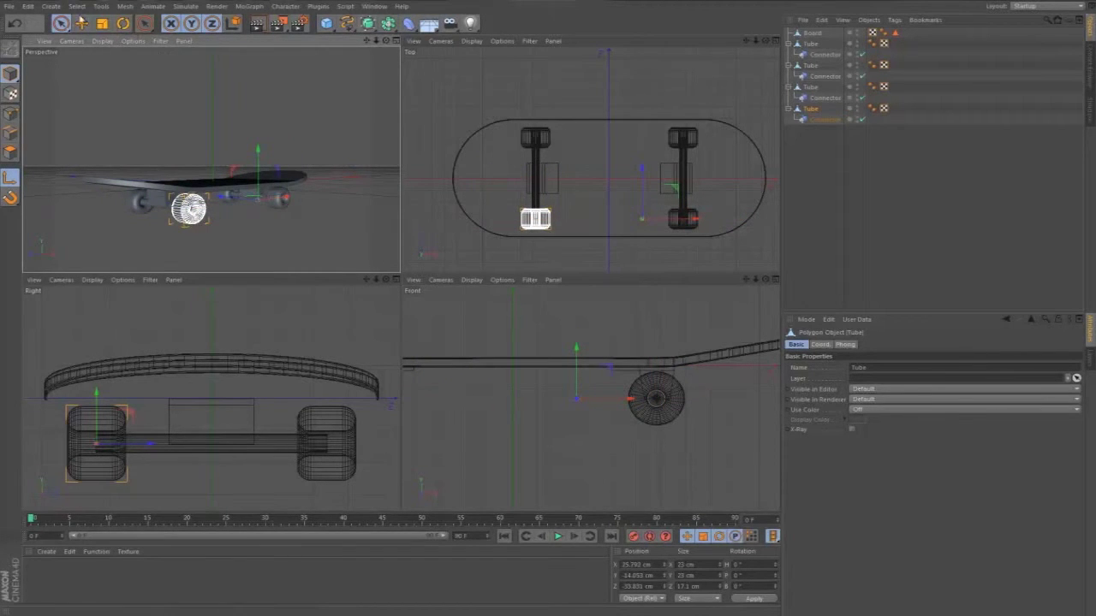
- Center the axis of the lower-left wheel's Tube, as seen from above, on its geometry with Center Axis to
left_click(80, 6)
mouse_move(125, 7)
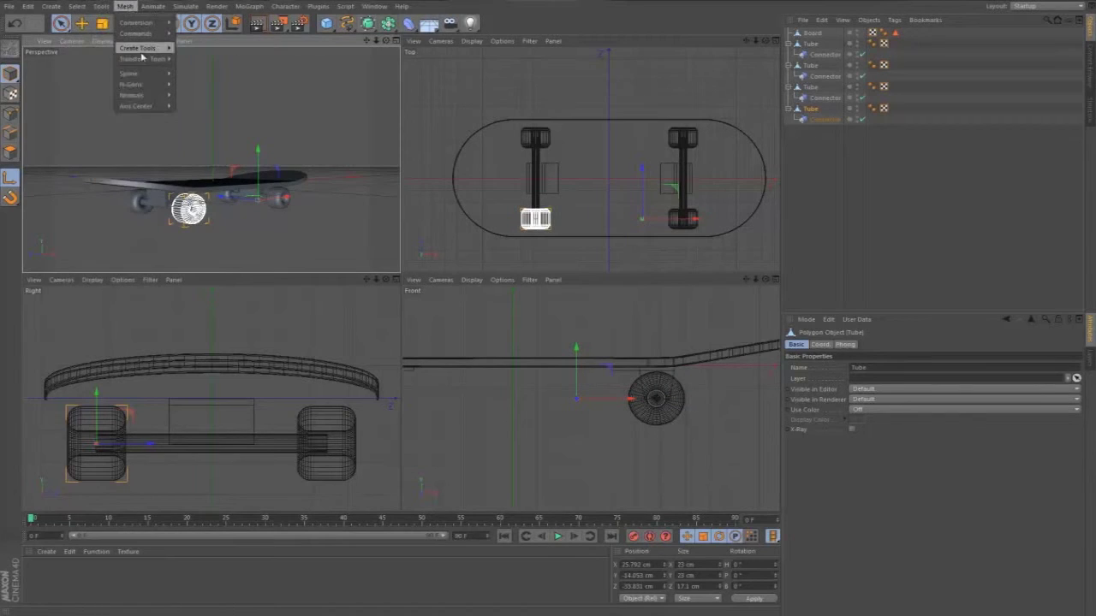
mouse_move(135, 106)
left_click(200, 125)
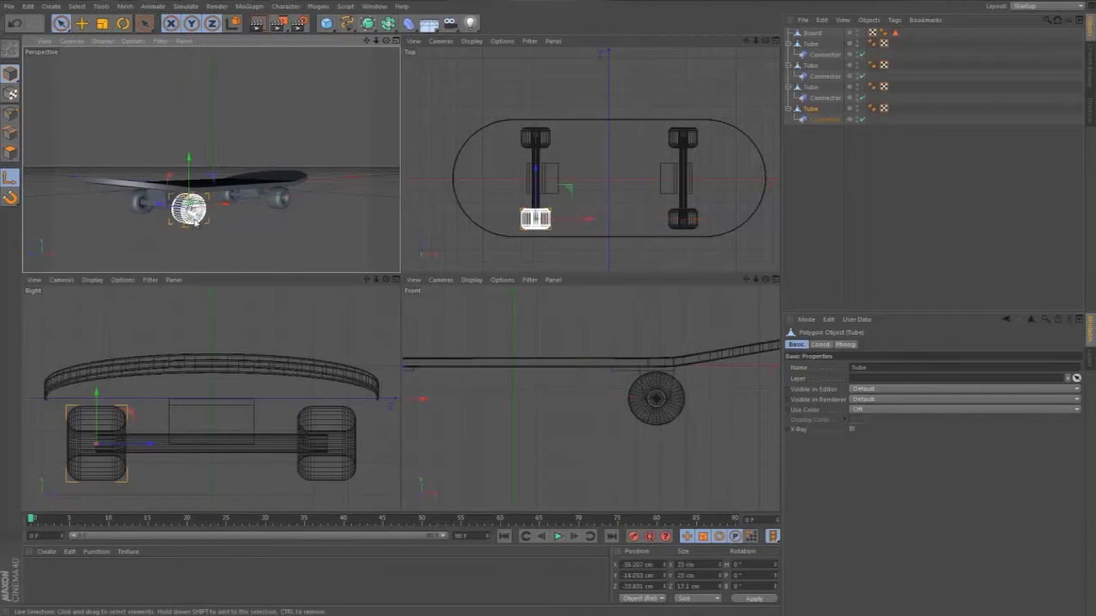
- Center the axis of the upper-left wheel's Tube, as seen from above, on its geometry with Center Axis to
left_click(821, 88)
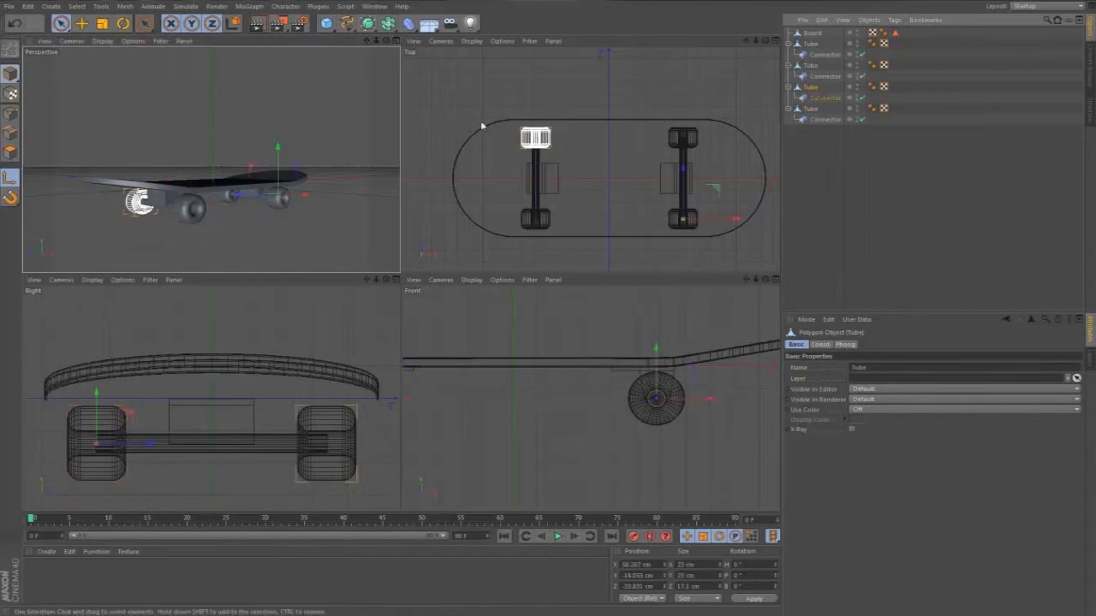
left_click(125, 6)
mouse_move(137, 106)
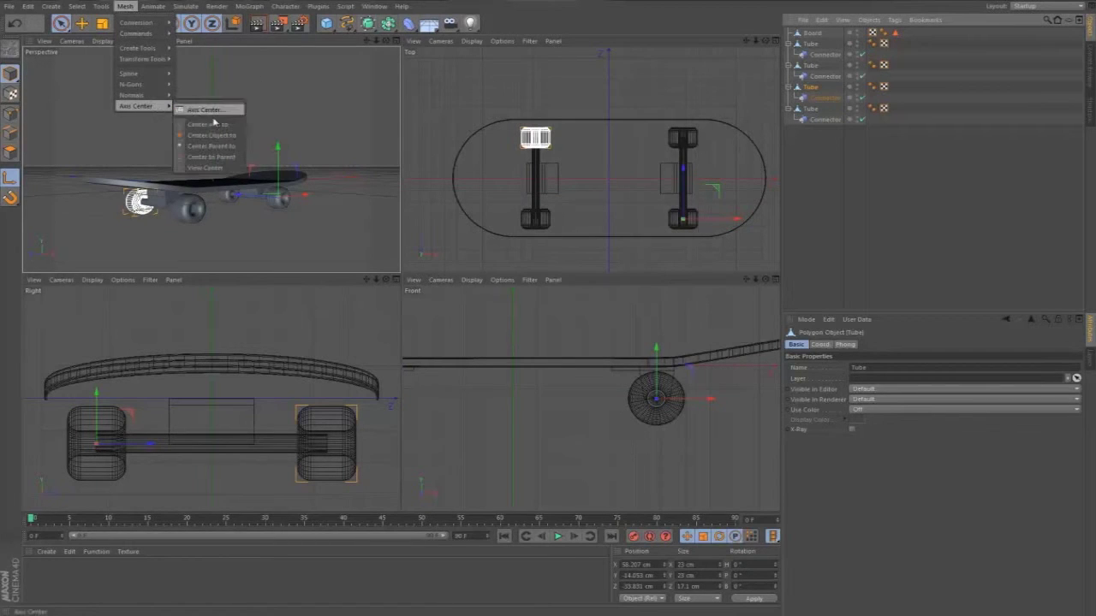
left_click(215, 126)
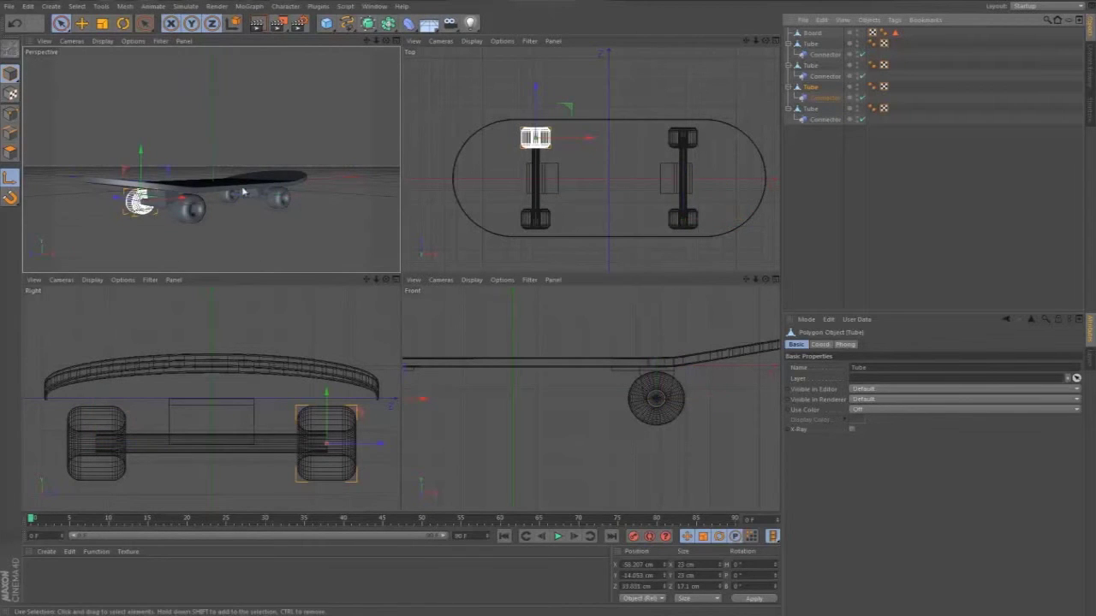
- Center the axis of the upper-right wheel's Tube, as seen from above, with Center Axis to, and check the axes of all four Tubes
left_click(810, 66)
left_click(125, 6)
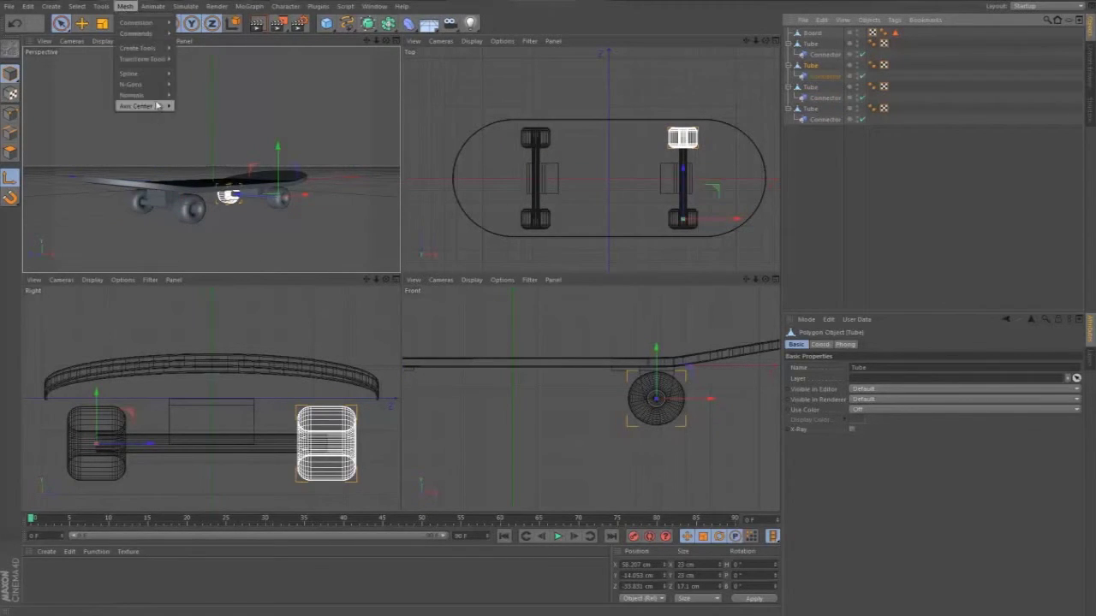
mouse_move(146, 106)
left_click(204, 127)
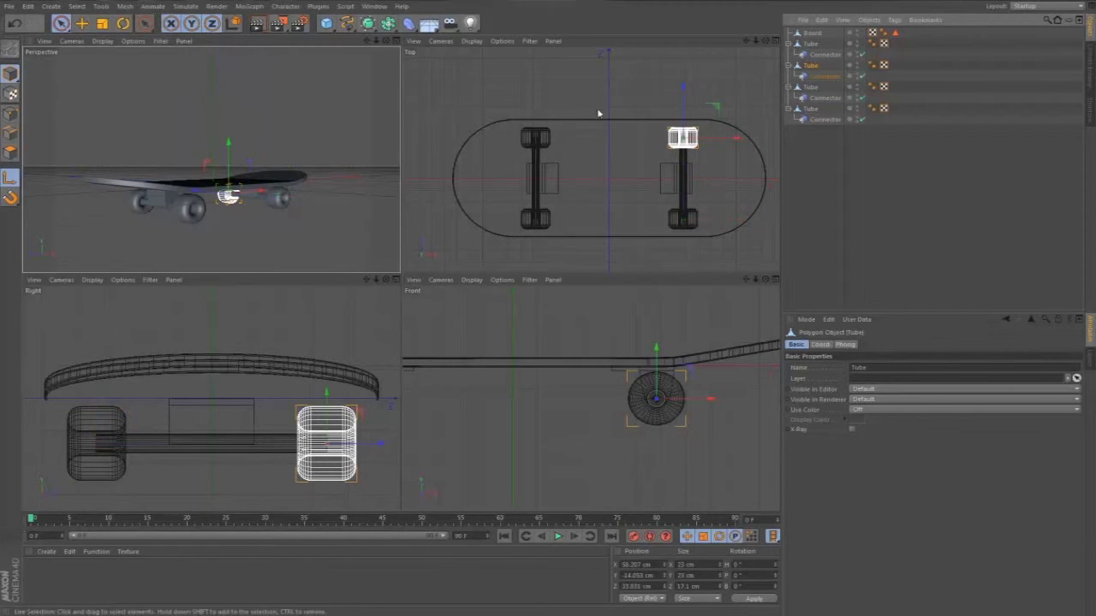
left_click(810, 44)
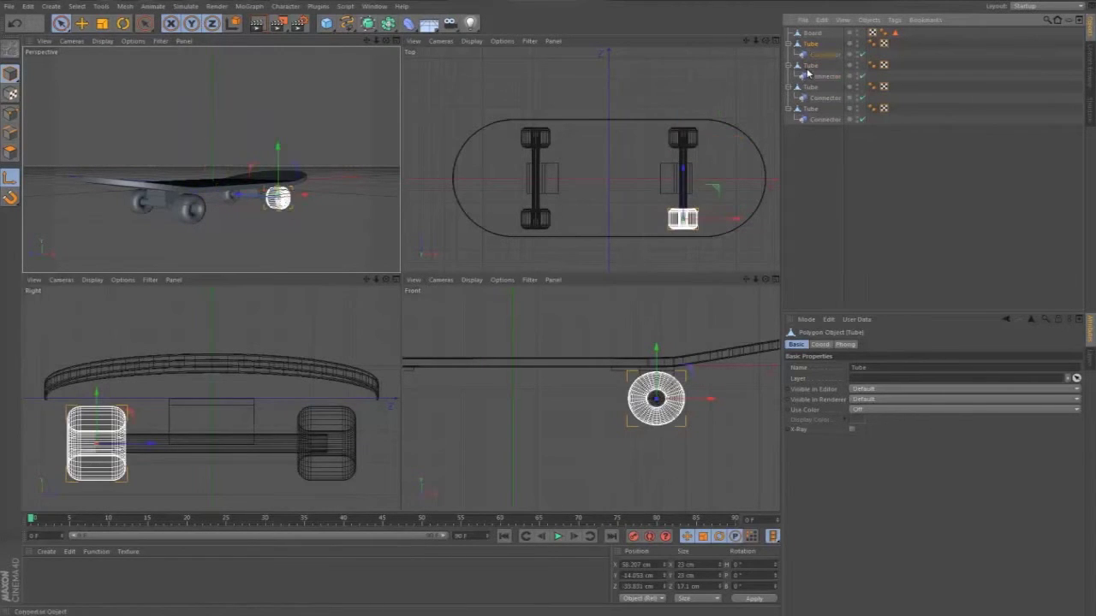
left_click(810, 67)
left_click(810, 87)
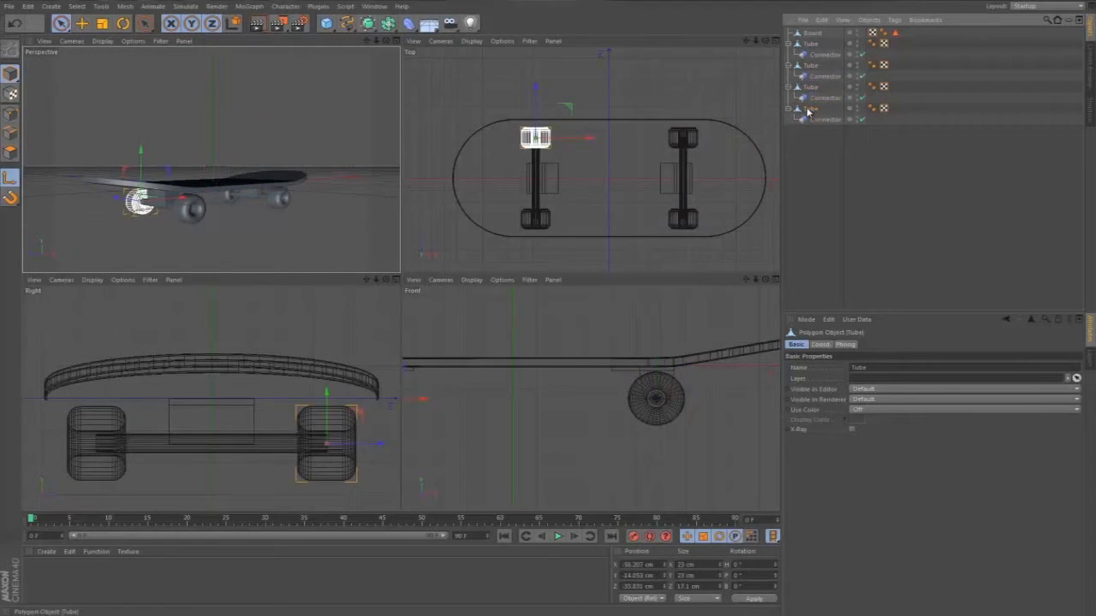
left_click(810, 108)
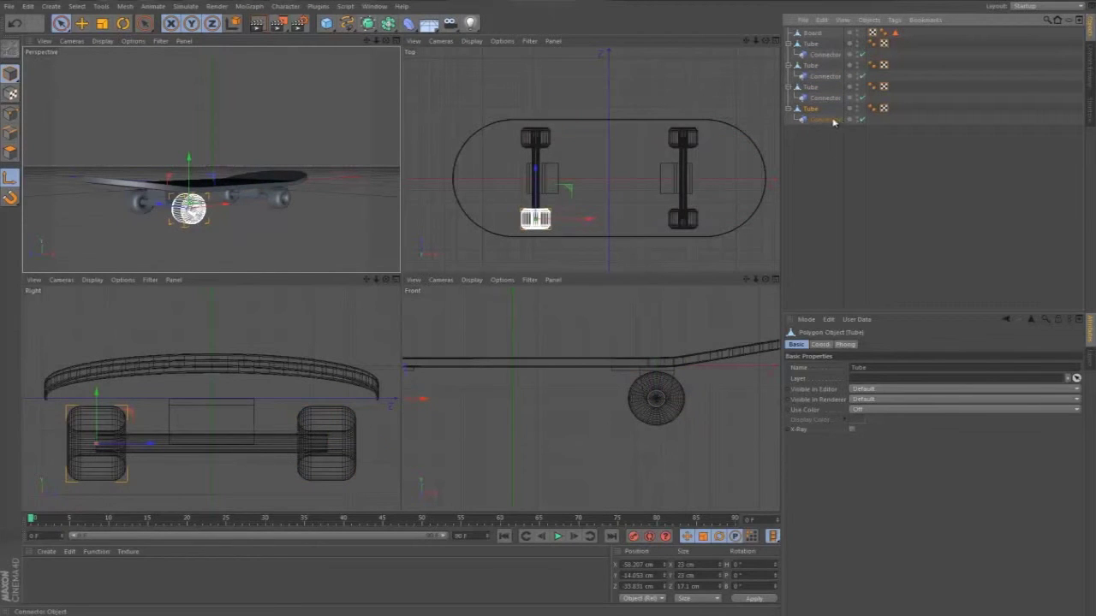
- Set the position of the Connector under the lower-left wheel's Tube to 0 cm on X, Y and Z
left_click(826, 120)
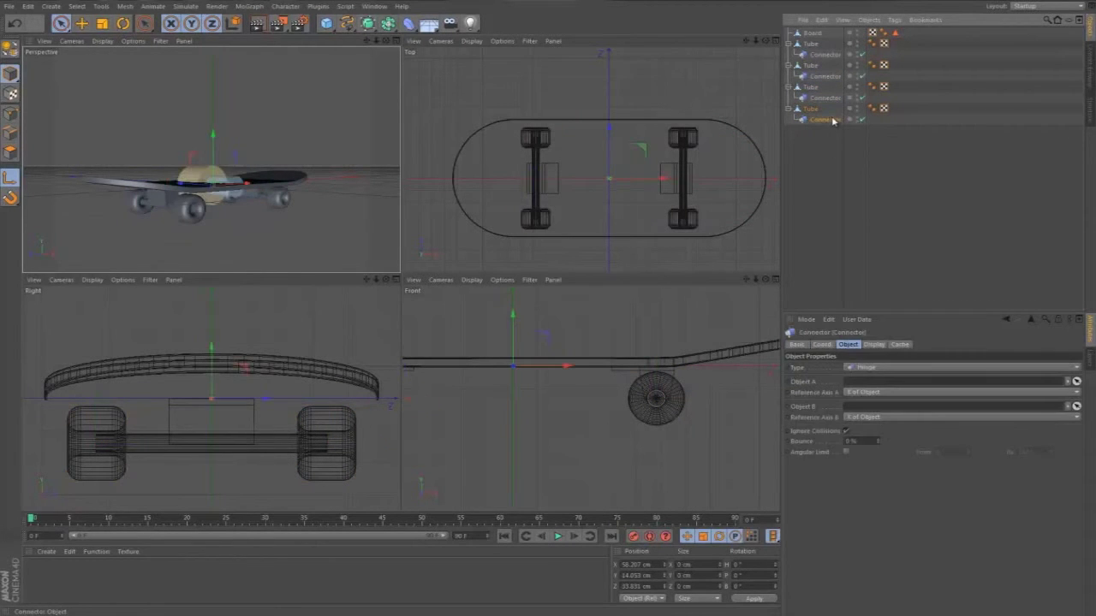
left_click(650, 565)
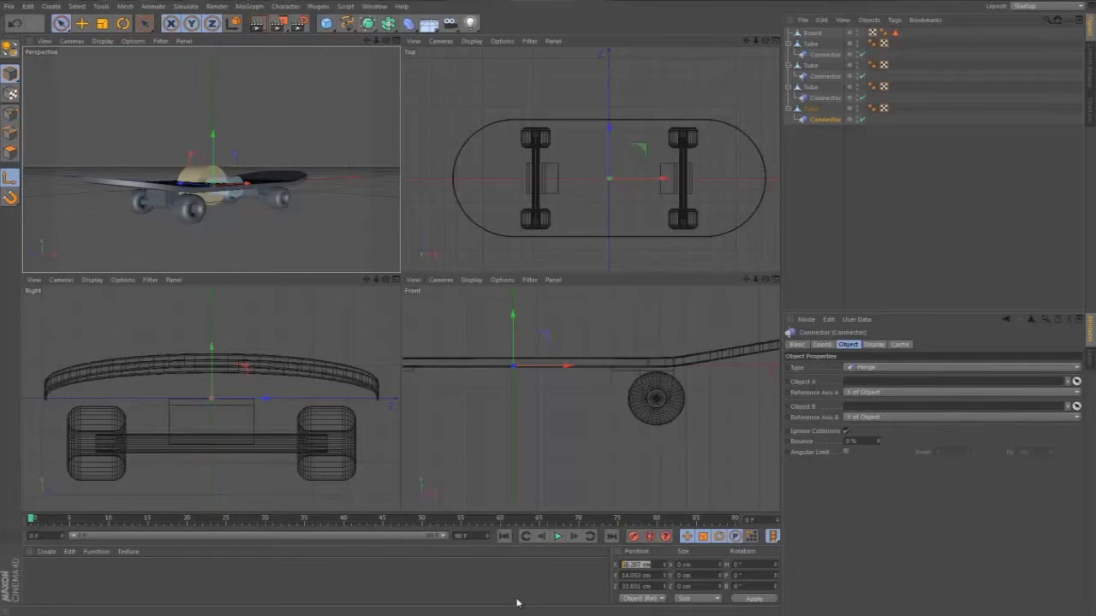
type("0")
key("Tab")
type("0")
key("Return")
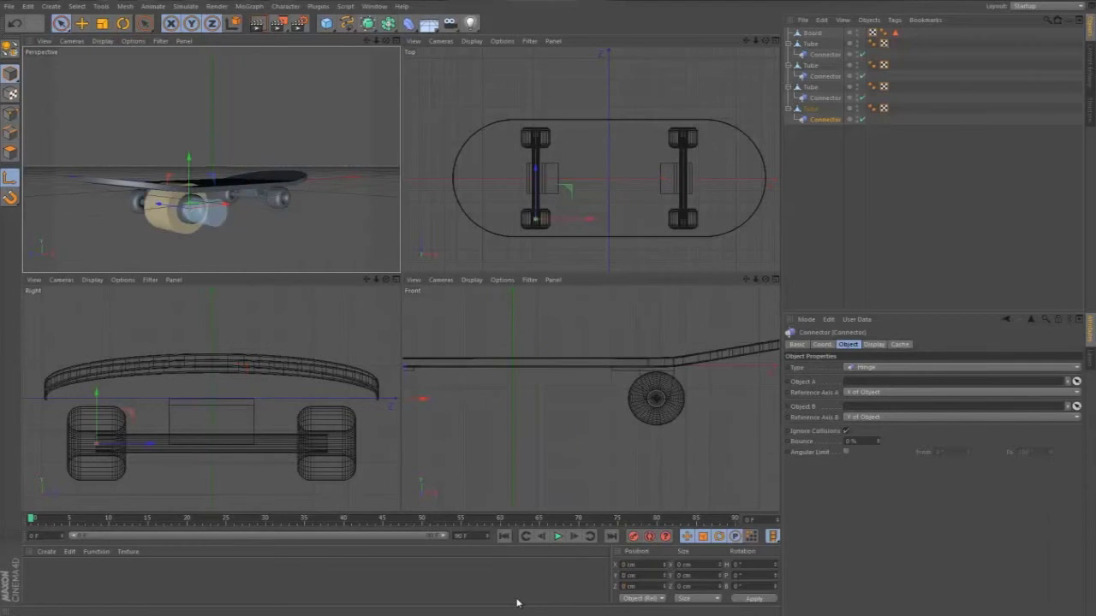
- Set the position of the upper-left wheel's Tube object to 0 cm on X, Y and Z
left_click(813, 89)
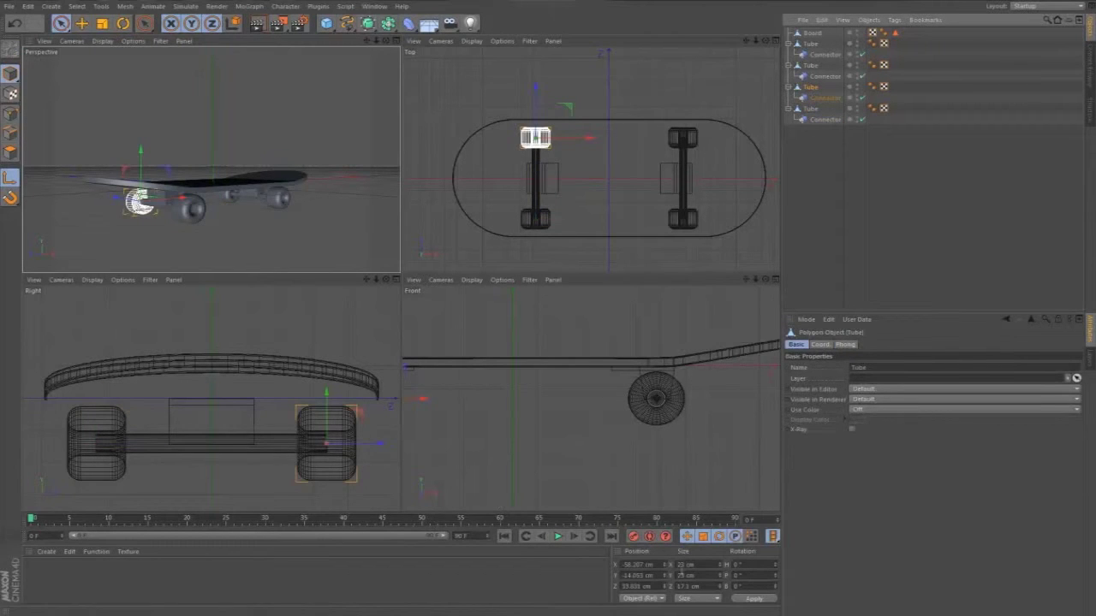
left_click_drag(653, 566, 265, 546)
type("0")
key("Tab")
type("0")
key("Tab")
type("0")
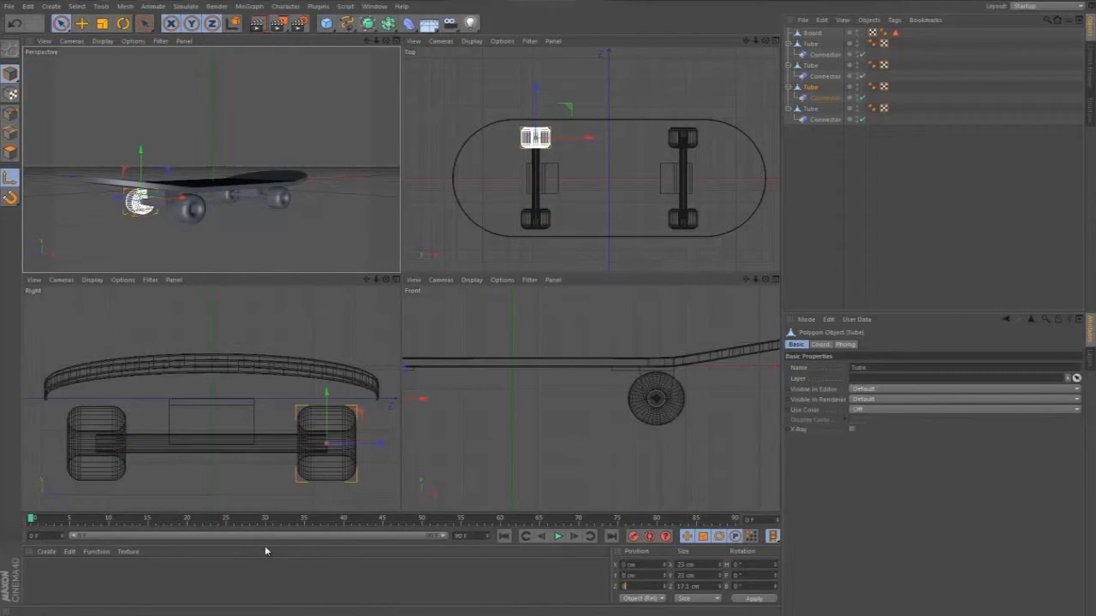
key("Return")
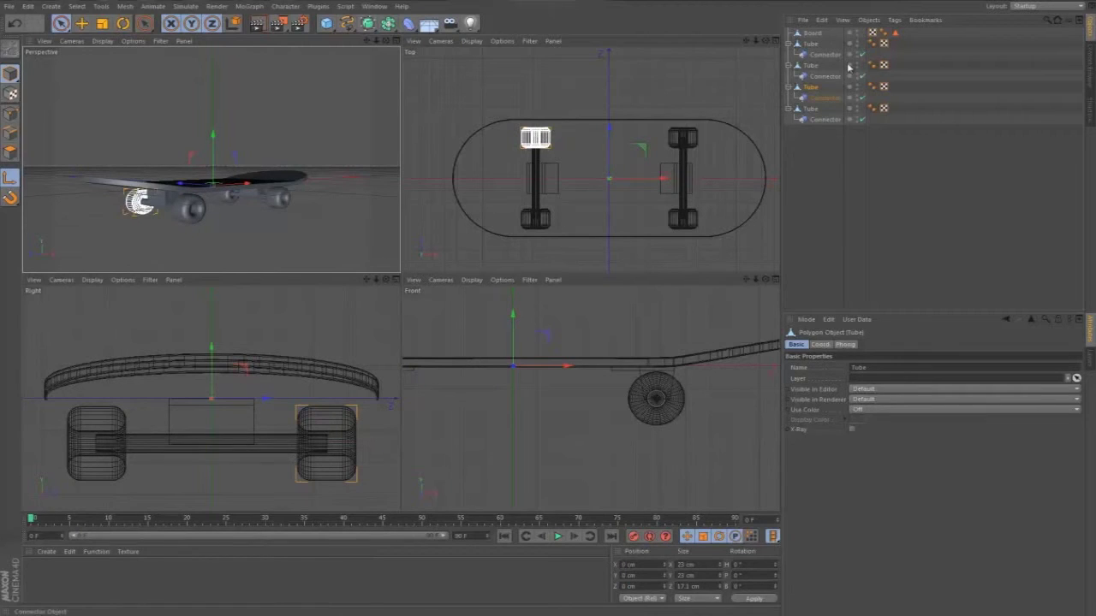
- Undo the position change of the upper-left wheel's Tube
left_click(824, 99)
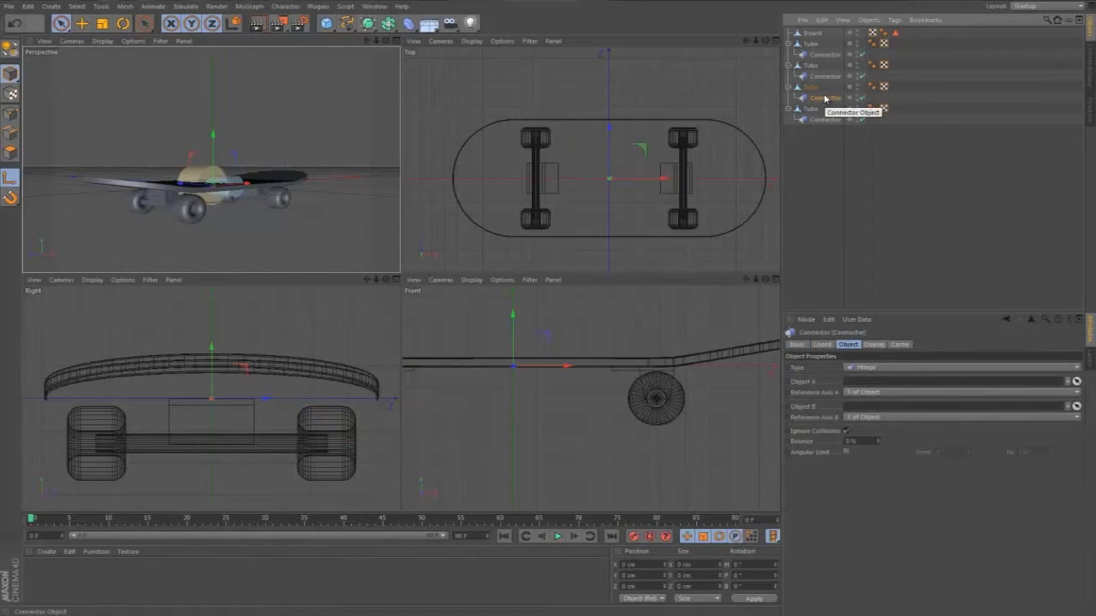
key("ctrl+z")
left_click(750, 174)
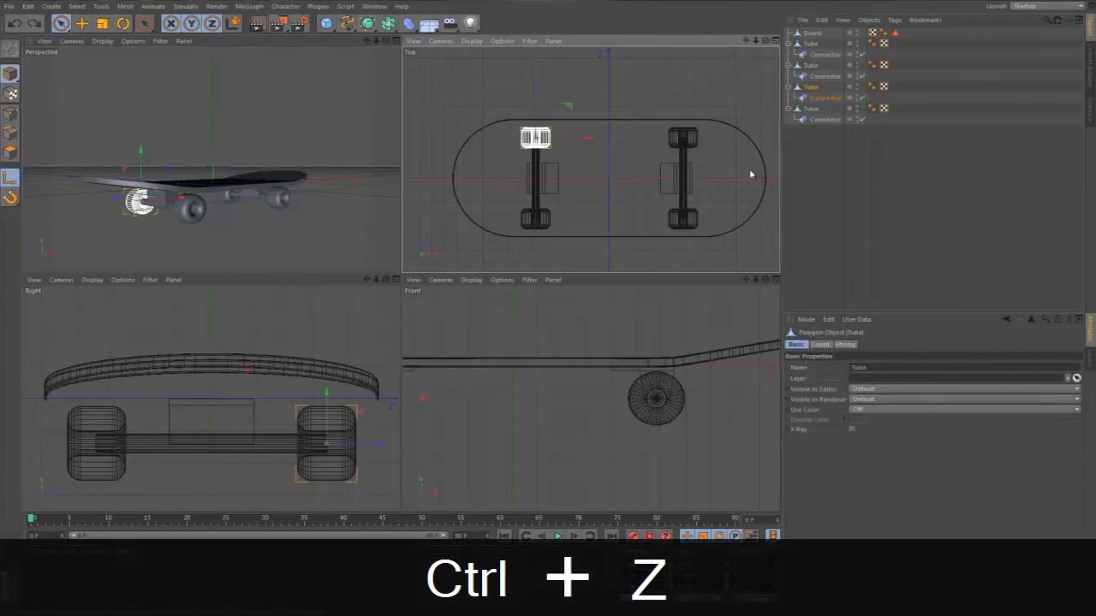
- Turn off axis mode and set the position of the Connector under the upper-left wheel's Tube to 0 cm on X, Y and Z
left_click(824, 99)
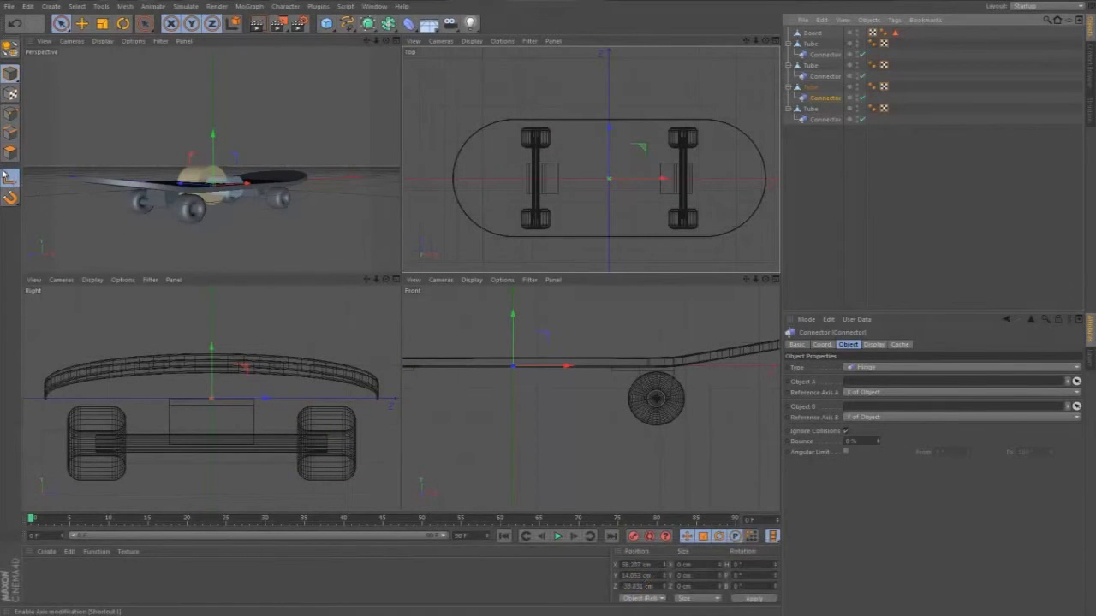
left_click(823, 120)
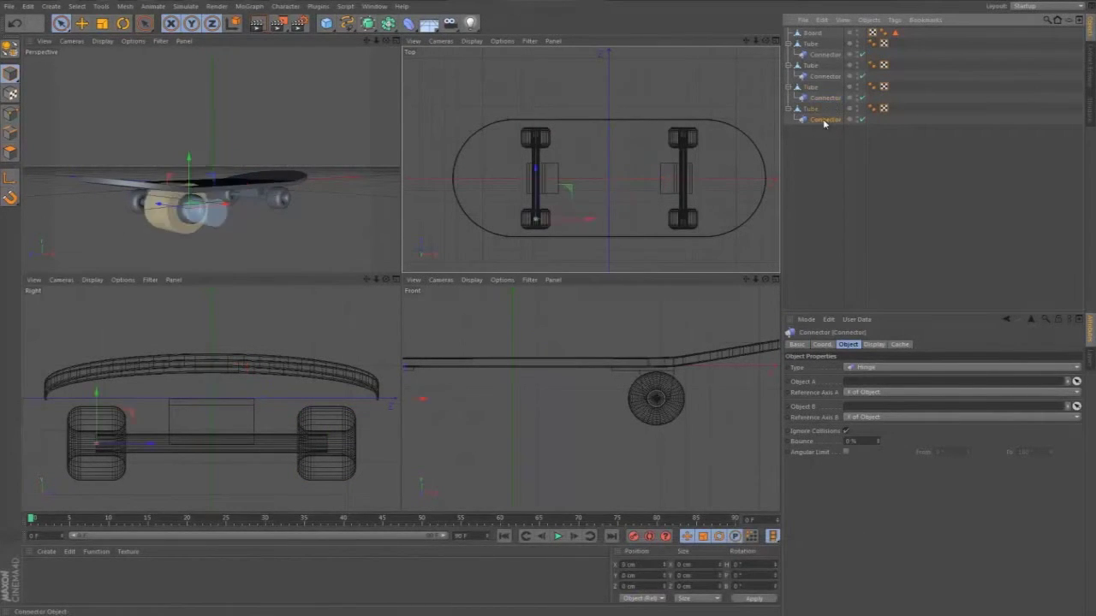
left_click(821, 99)
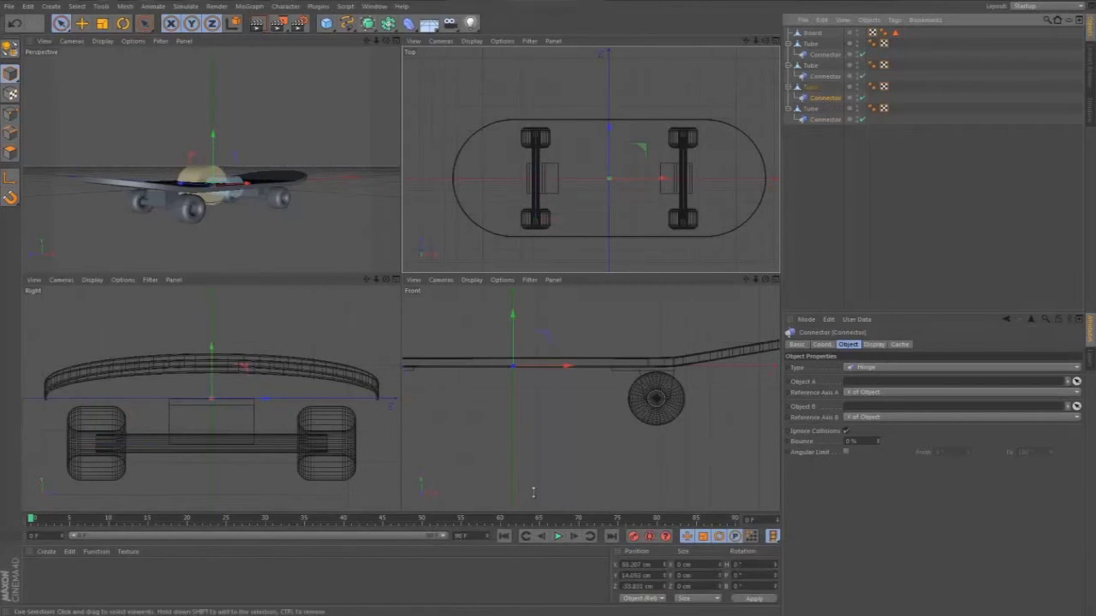
left_click(638, 565)
type("0")
key("Tab")
type("0")
key("Tab")
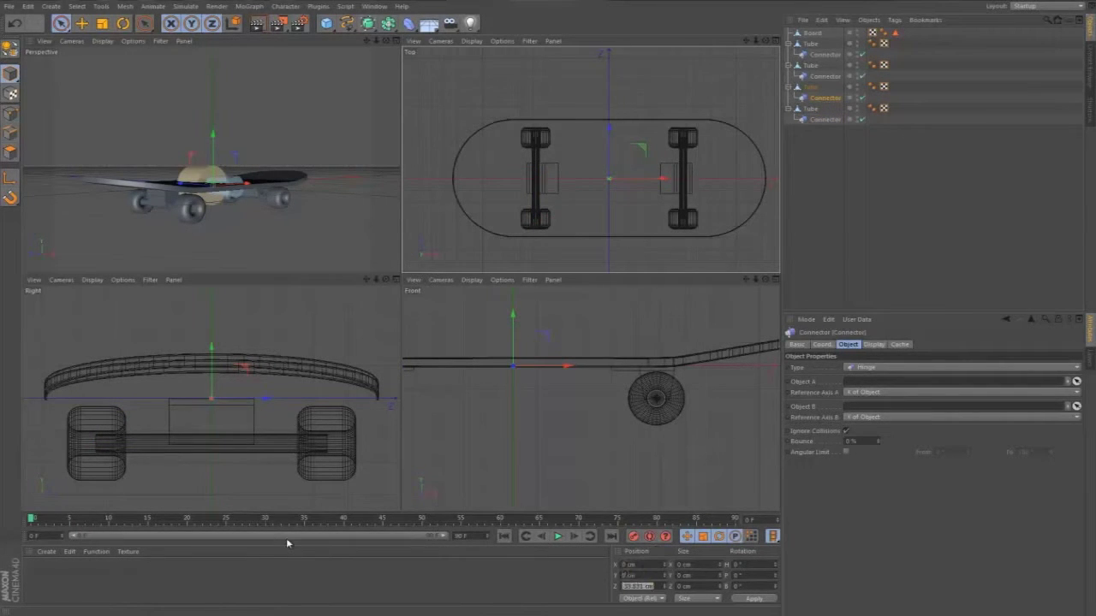
type("0")
key("Return")
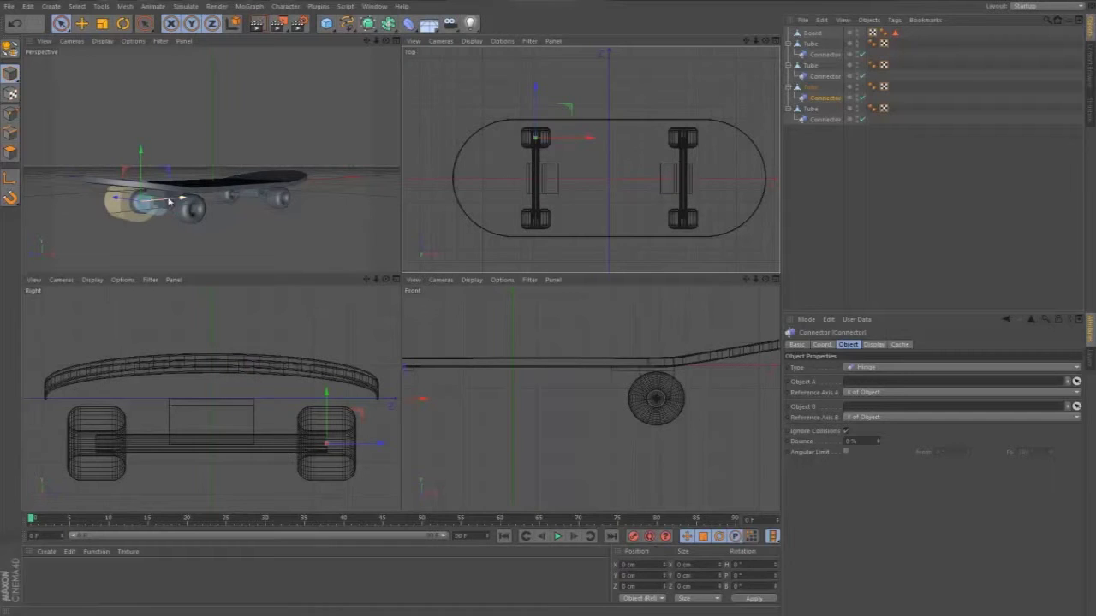
- Set the heading rotation of the upper-left wheel's Connector to 180°
left_click(821, 345)
left_click_drag(968, 370, 968, 369)
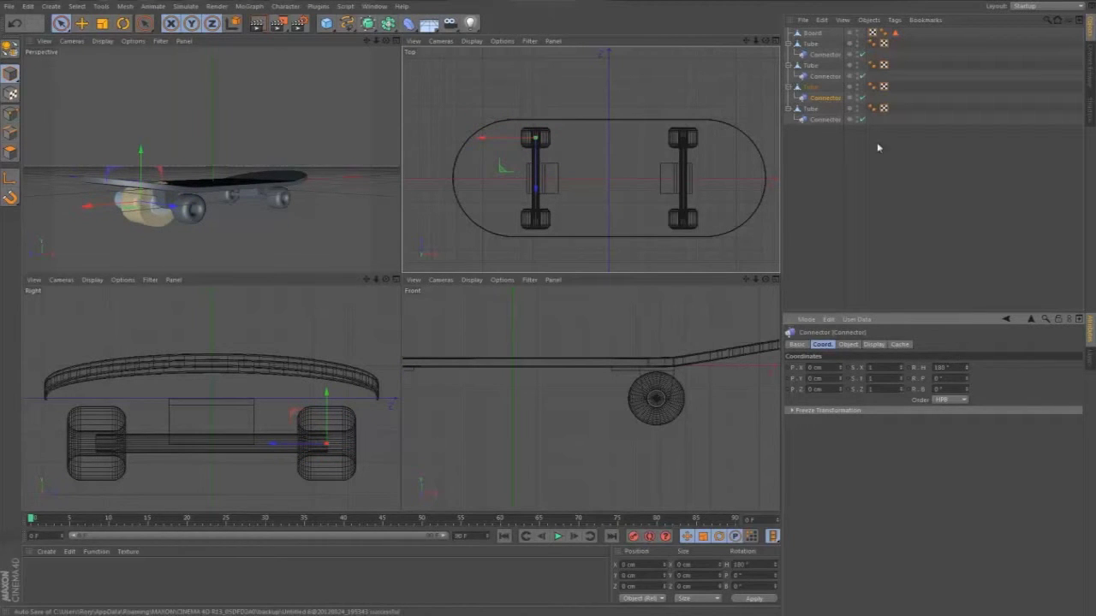
- Set the position of the Connector under the upper-right wheel's Tube to 0 cm on X, Y and Z
left_click(825, 76)
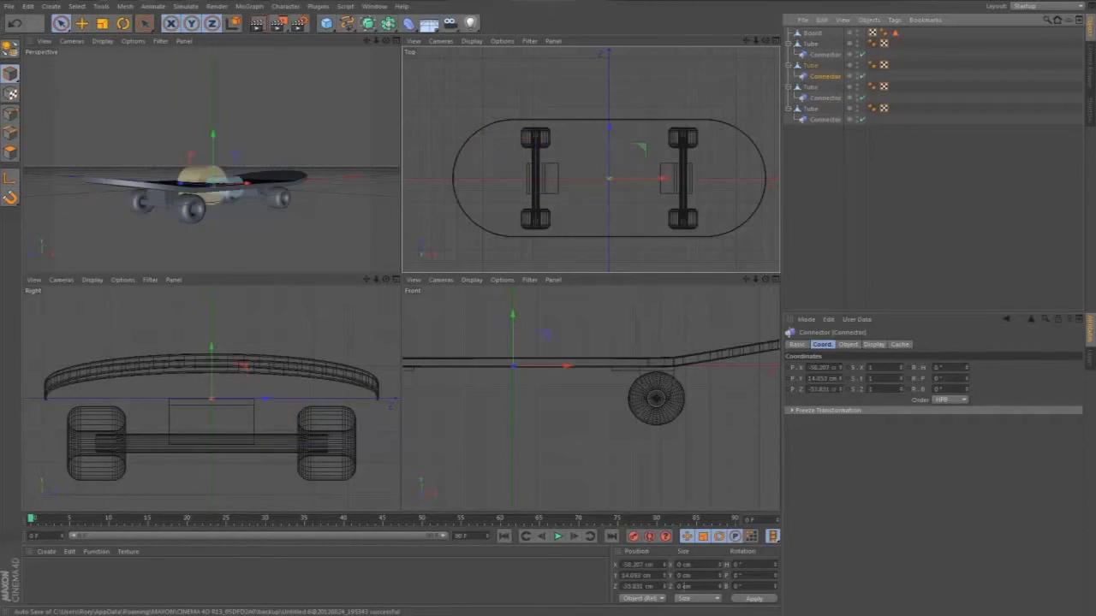
left_click(654, 565)
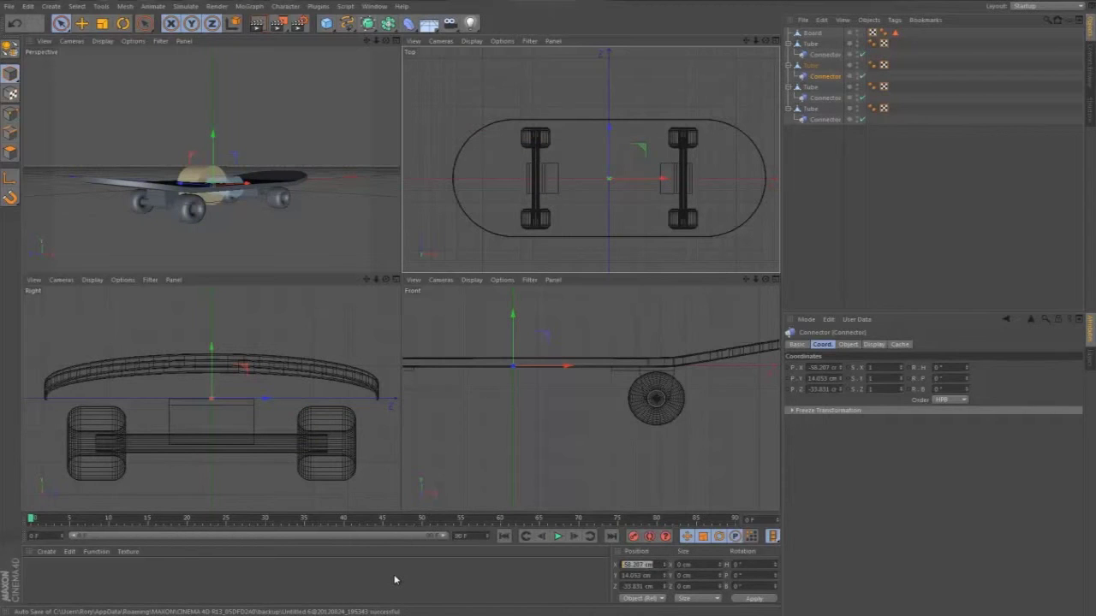
type("0")
key("Tab")
type("0")
key("Tab")
type("0")
key("Return")
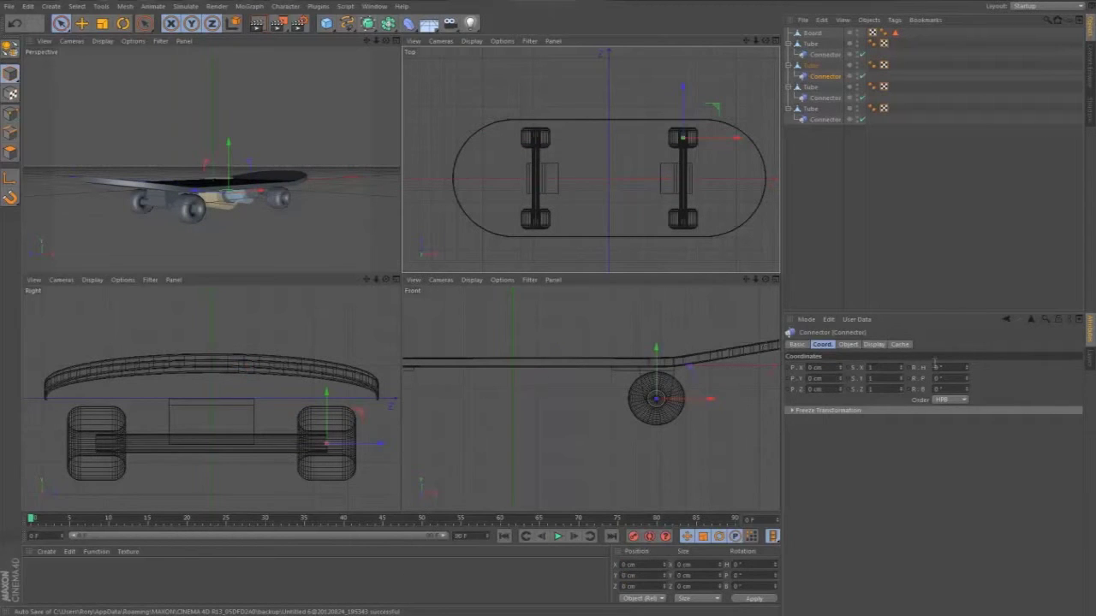
- Set the heading rotation of the upper-right wheel's Connector to 180°
left_click(938, 367)
type("180")
key("Return")
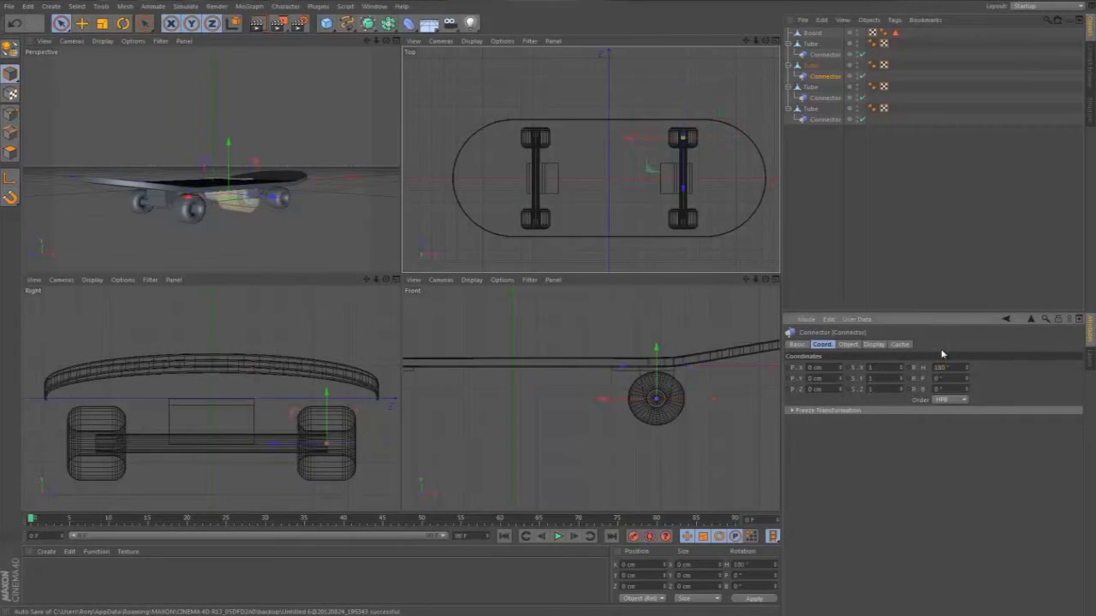
- Set the position of the Connector under the lower-right wheel's Tube to 0 cm on X, Y and Z
left_click(825, 54)
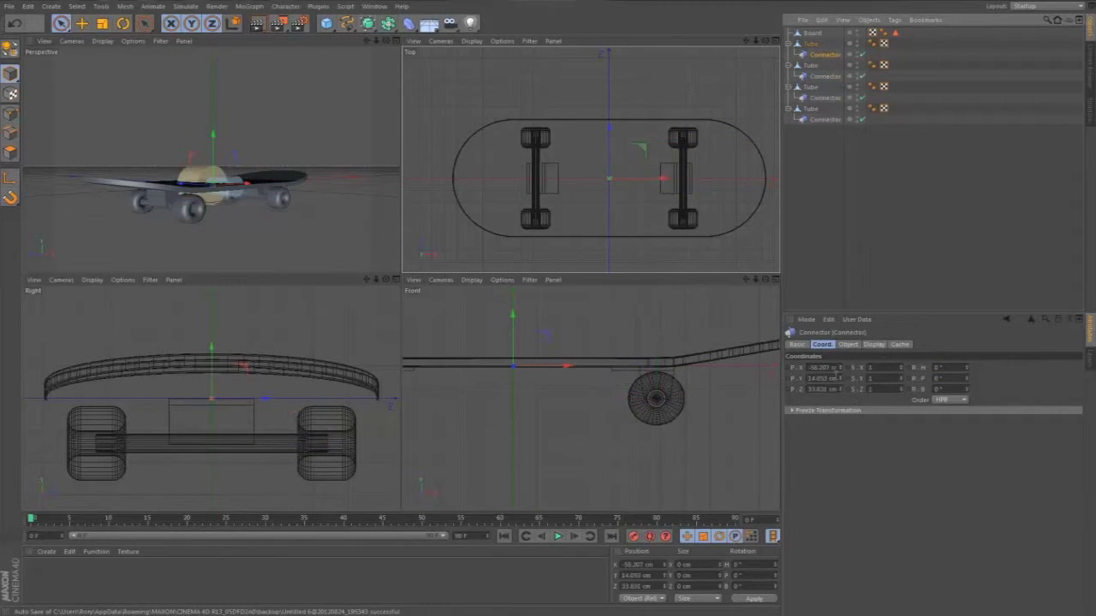
left_click(657, 564)
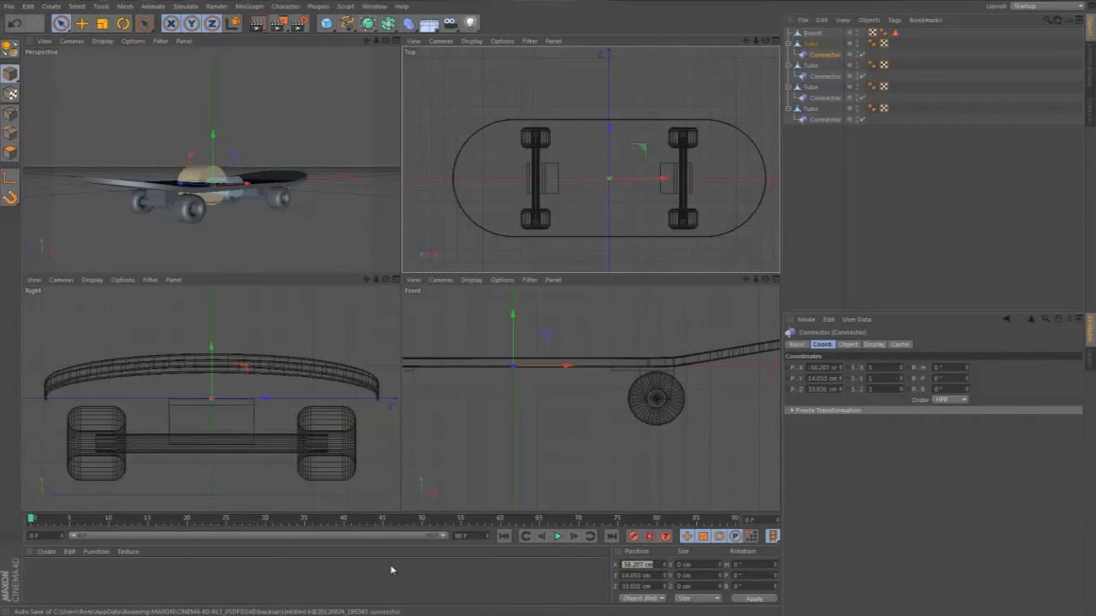
type("0")
key("Tab")
type("0")
key("Tab")
type("0")
key("Return")
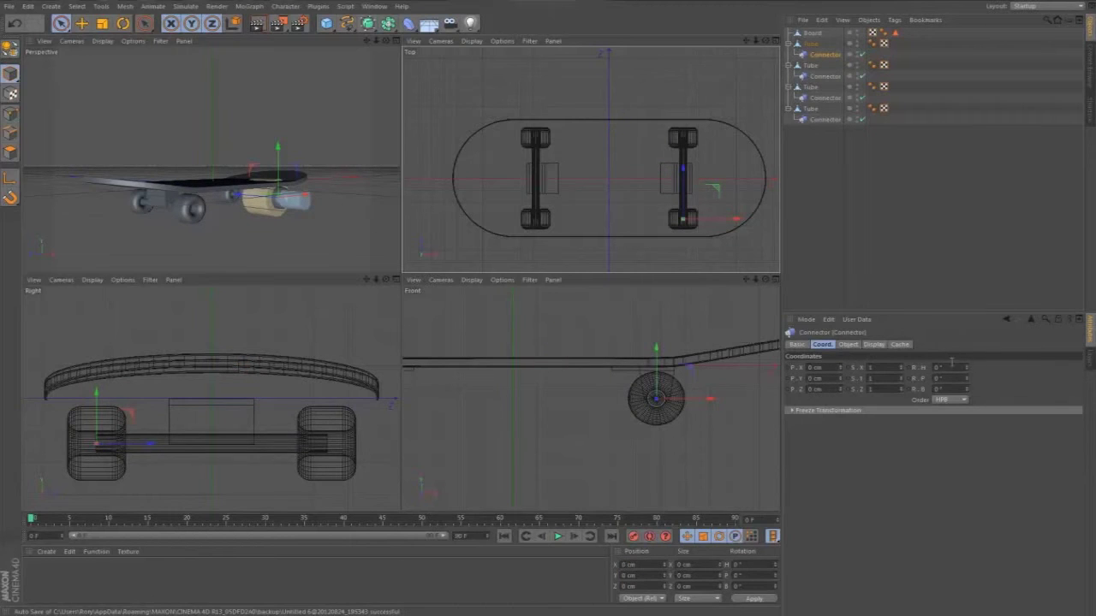
- Set the draw size of all four Connectors to 32 cm together and clear the selection
left_click(826, 76, "ctrl")
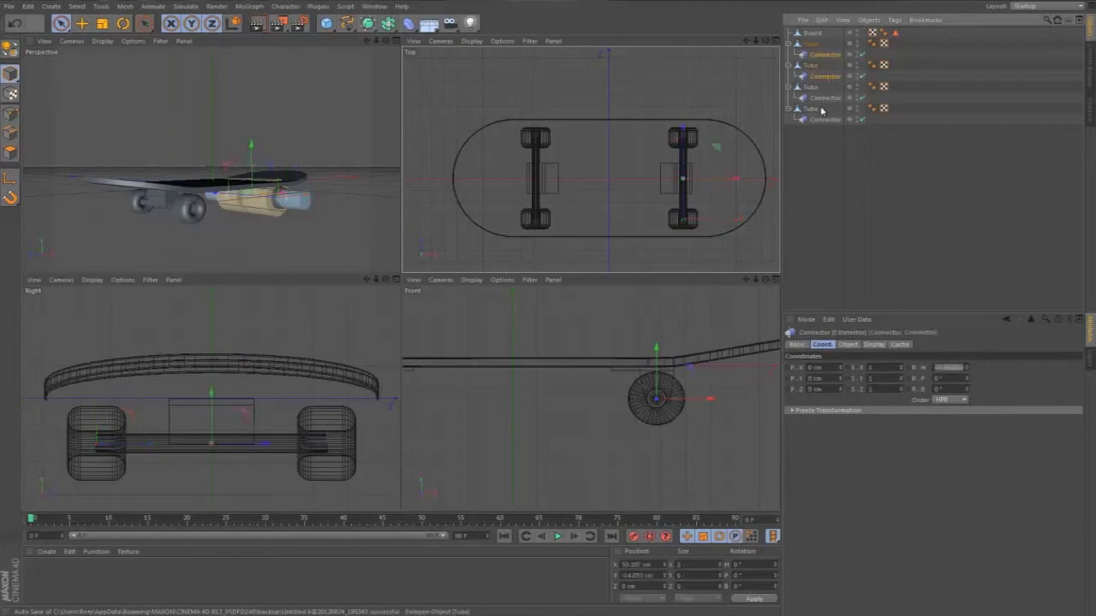
left_click(826, 97, "ctrl")
left_click(826, 119, "ctrl")
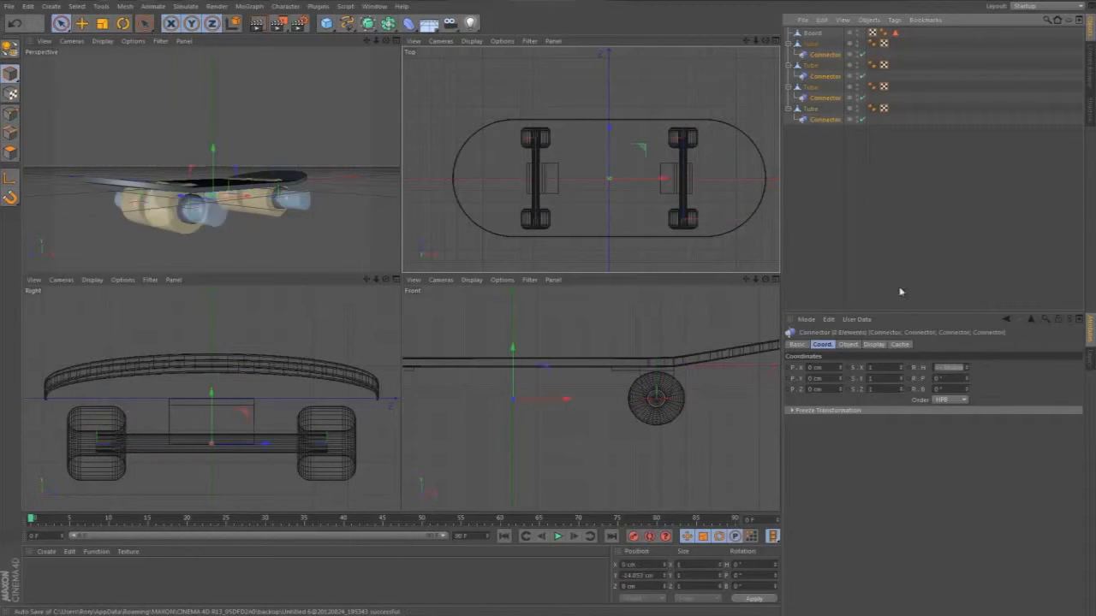
left_click(875, 344)
left_click_drag(868, 395, 866, 375)
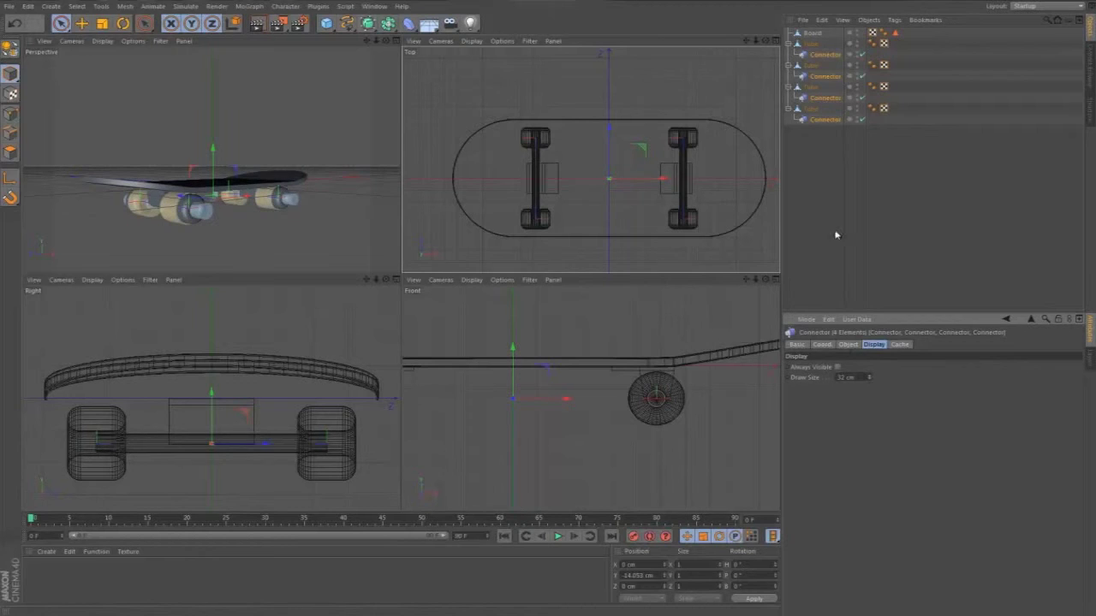
left_click(805, 171)
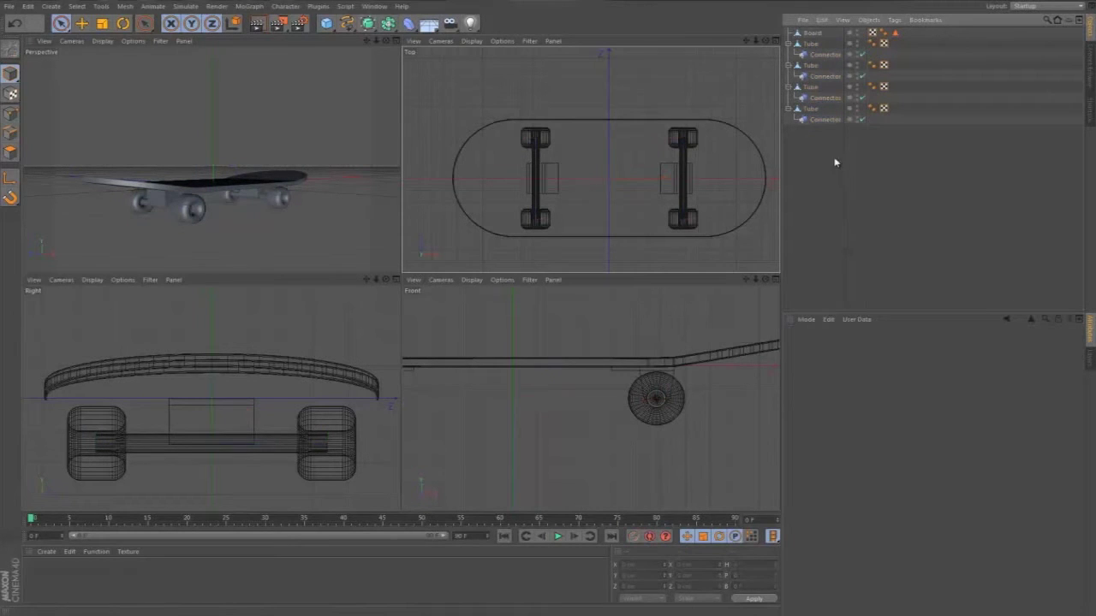
- Assign the lower-left wheel's Tube as Object A and the Board as Object B of its Connector
left_click(827, 119)
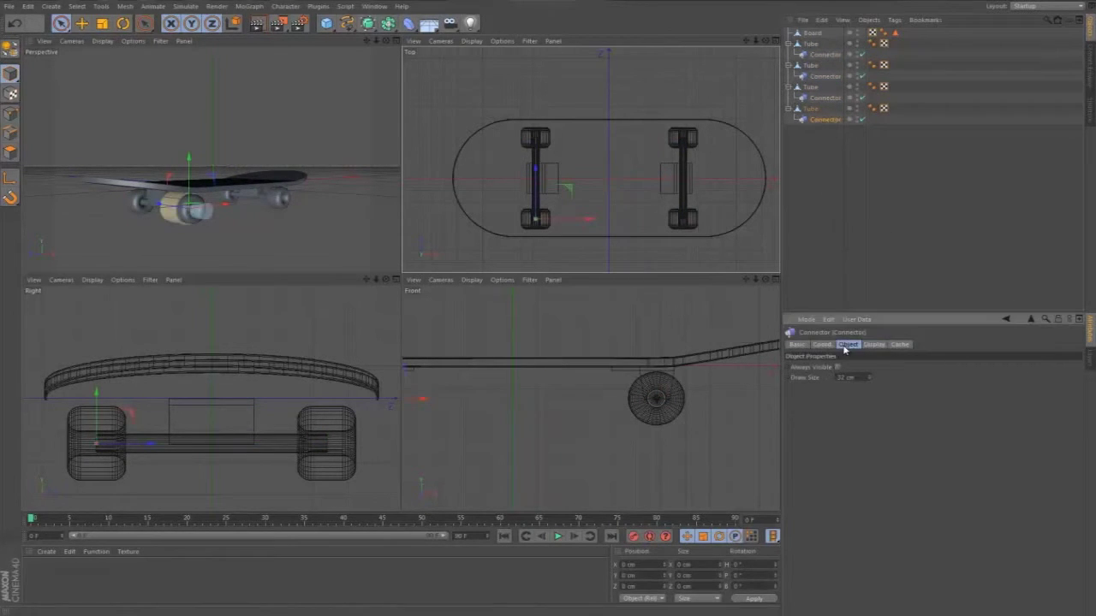
left_click(846, 345)
left_click_drag(811, 110, 865, 390)
left_click_drag(809, 32, 856, 417)
- Assign the upper-left wheel's Tube as Object A and the Board as Object B of its Connector
left_click(823, 98)
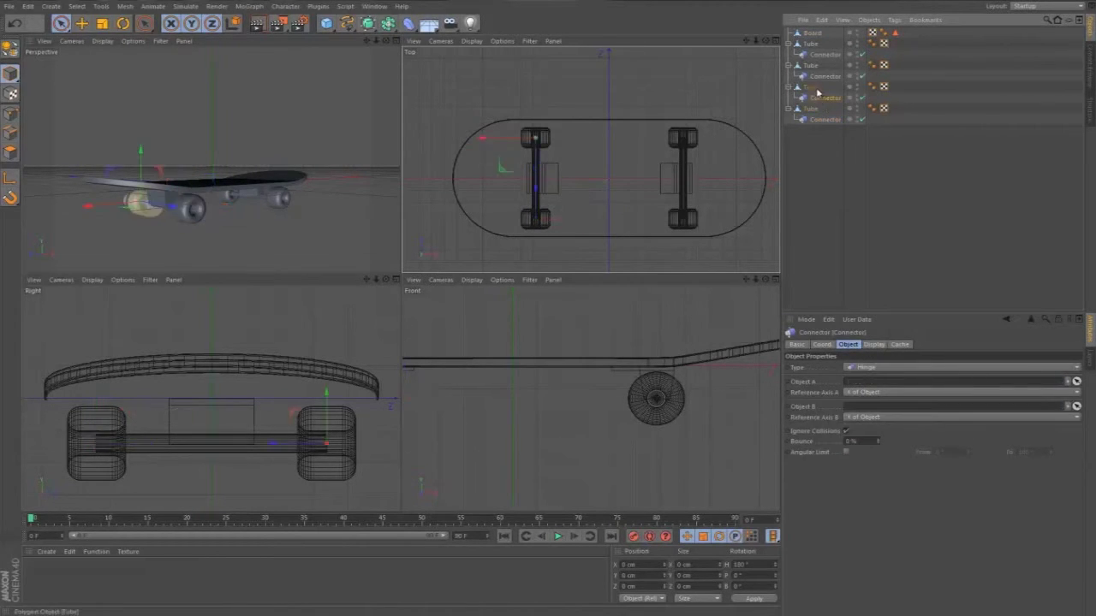
left_click_drag(810, 86, 850, 382)
left_click_drag(810, 33, 857, 418)
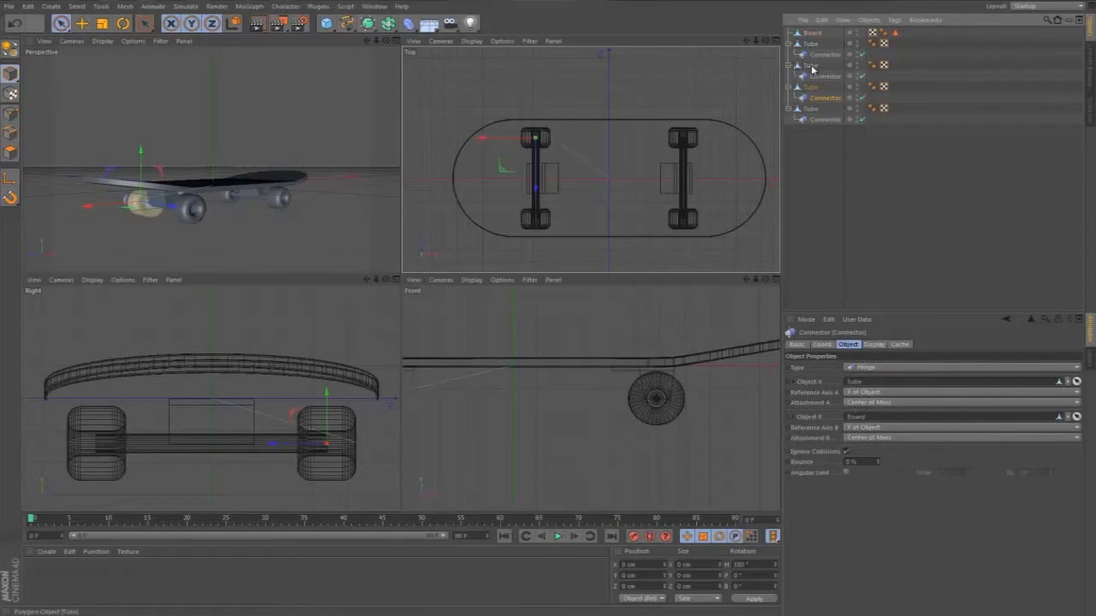
- Assign the upper-right wheel's Tube as Object A and the Board as Object B of its Connector
left_click(815, 76)
left_click_drag(811, 66, 867, 385)
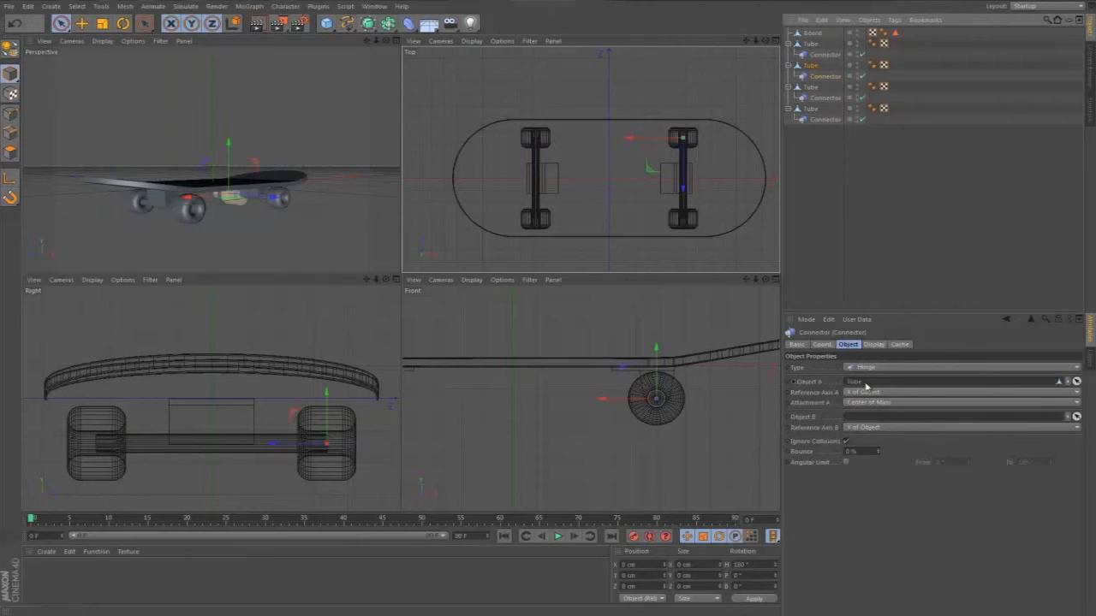
left_click_drag(810, 32, 853, 416)
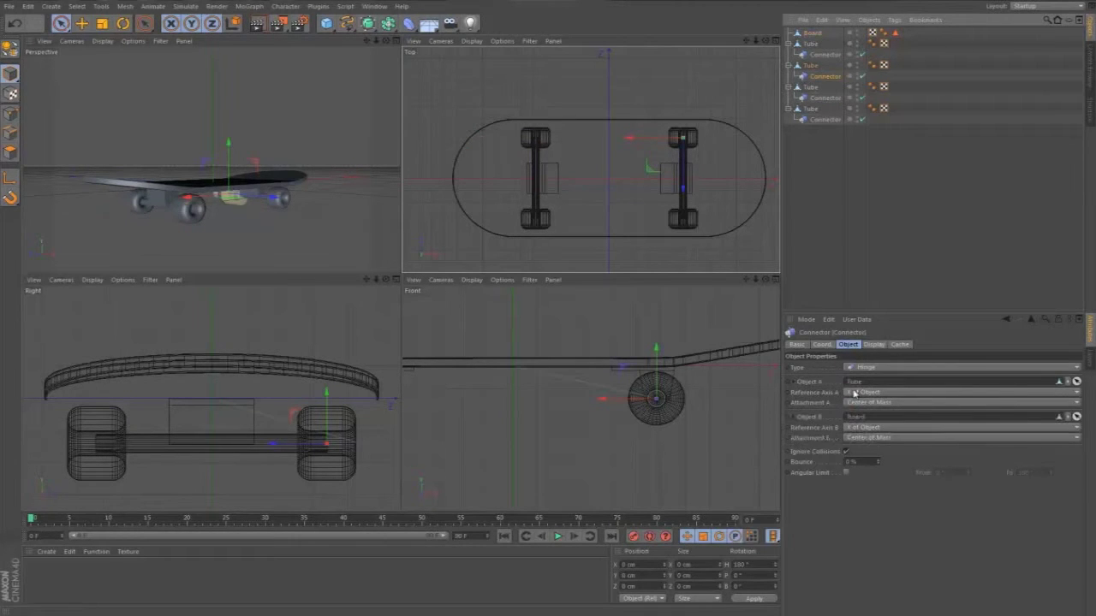
- Assign the lower-right wheel's Tube as Object A and the Board as Object B of its Connector
left_click(819, 55)
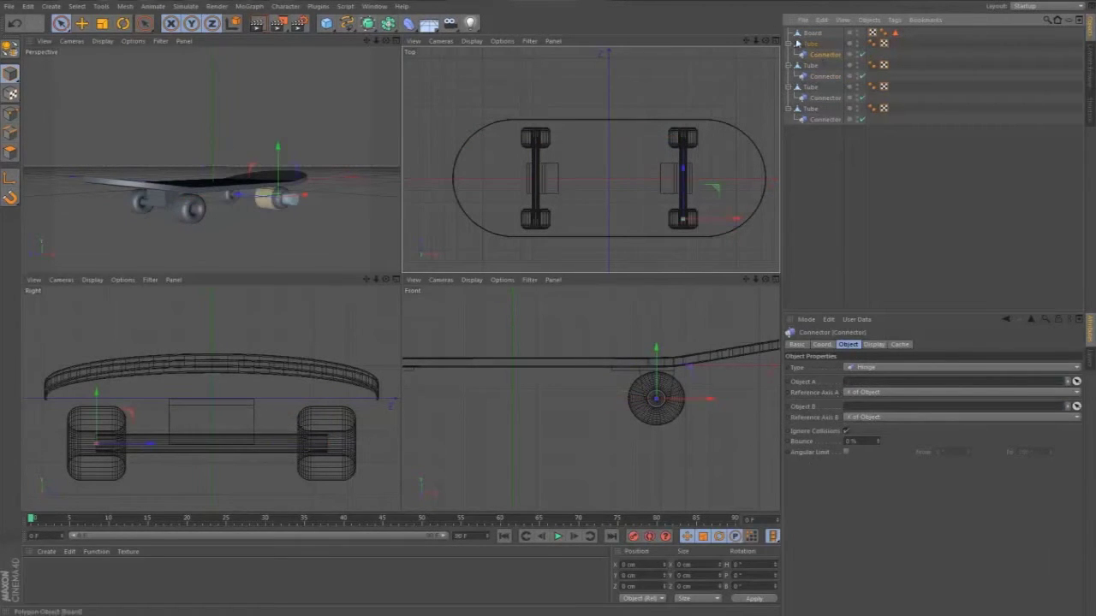
left_click_drag(820, 68, 853, 417)
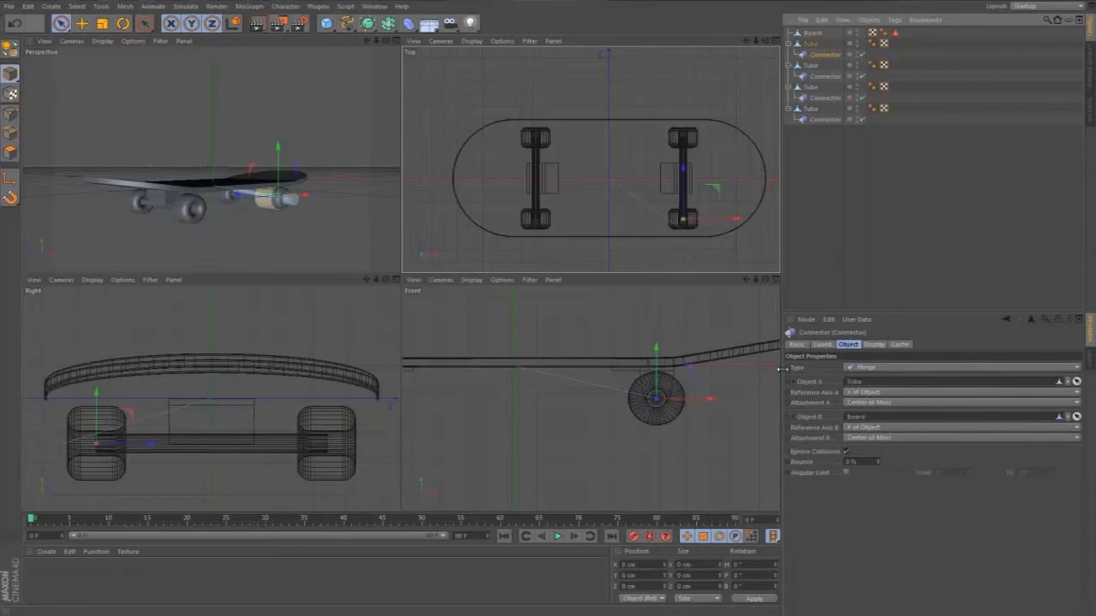
left_click(808, 183)
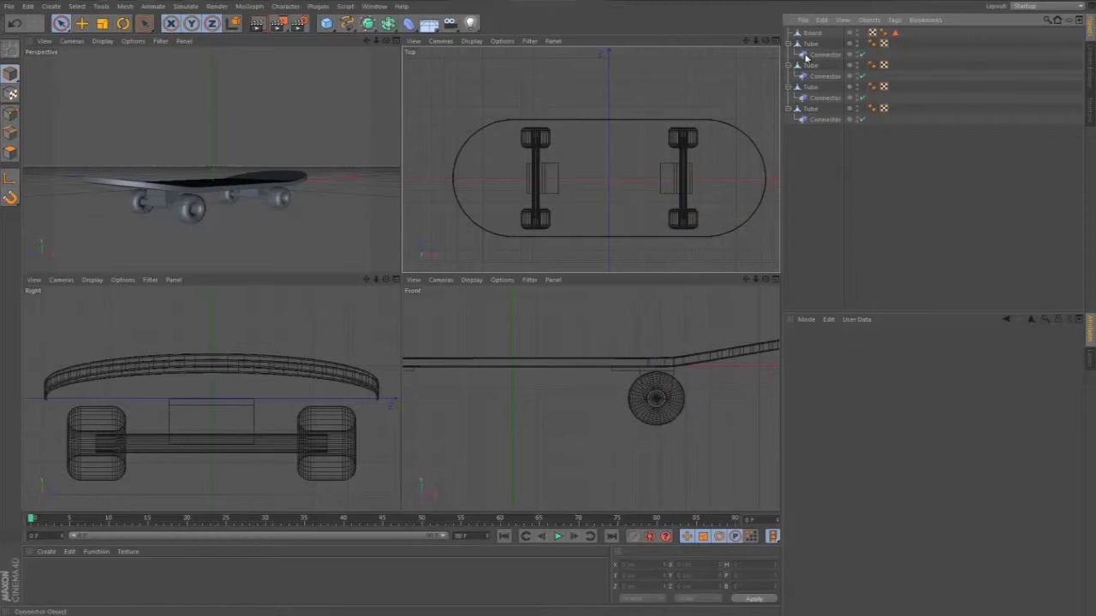
- Add a dynamics Motor object to the scene
left_click(185, 7)
mouse_move(218, 9)
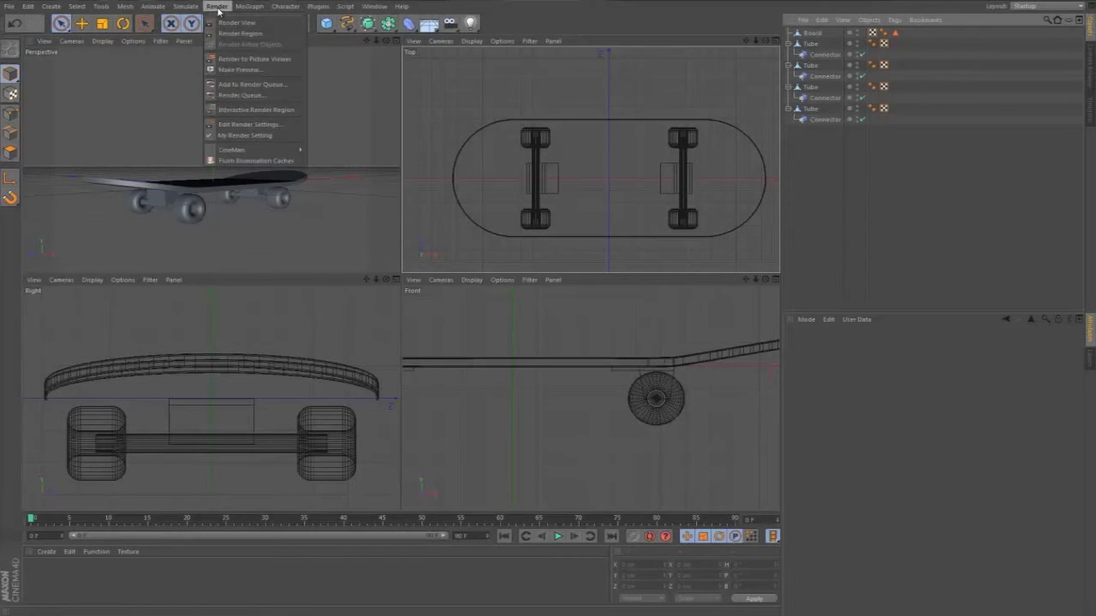
mouse_move(185, 9)
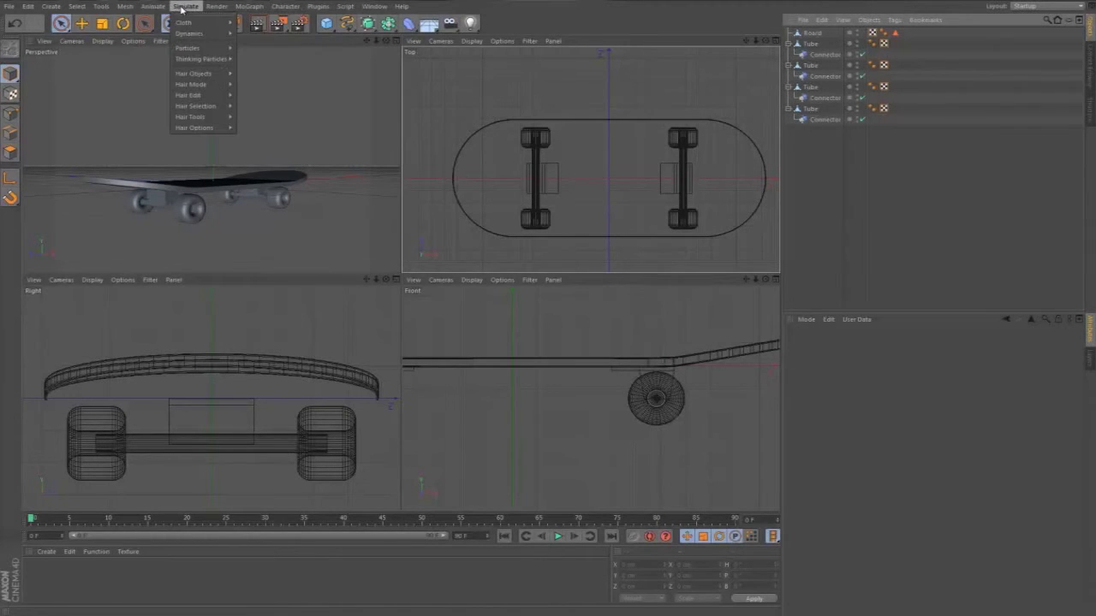
mouse_move(191, 35)
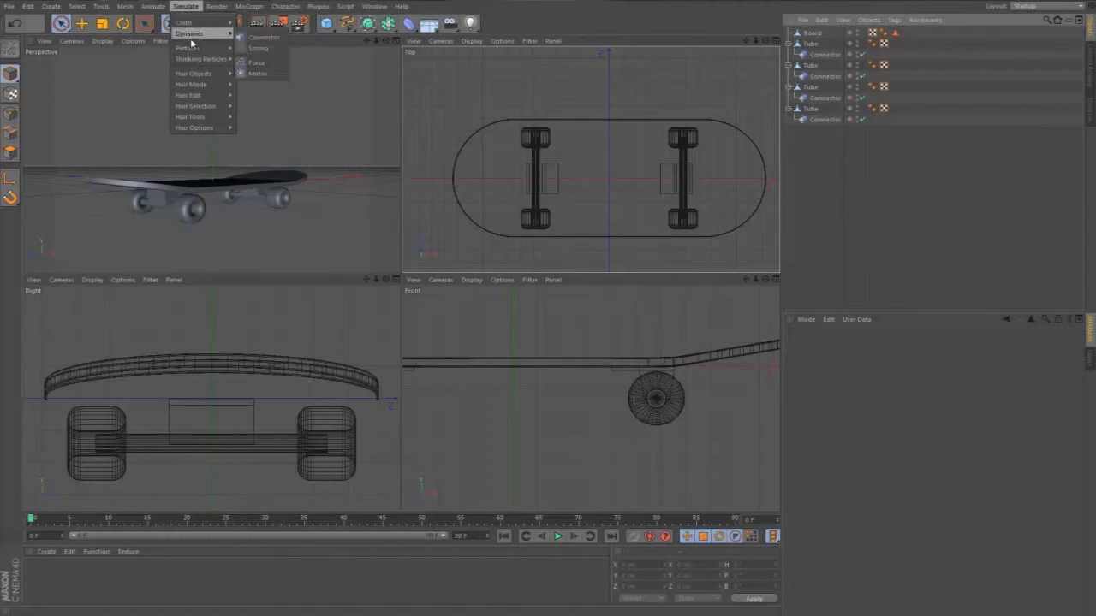
left_click(259, 74)
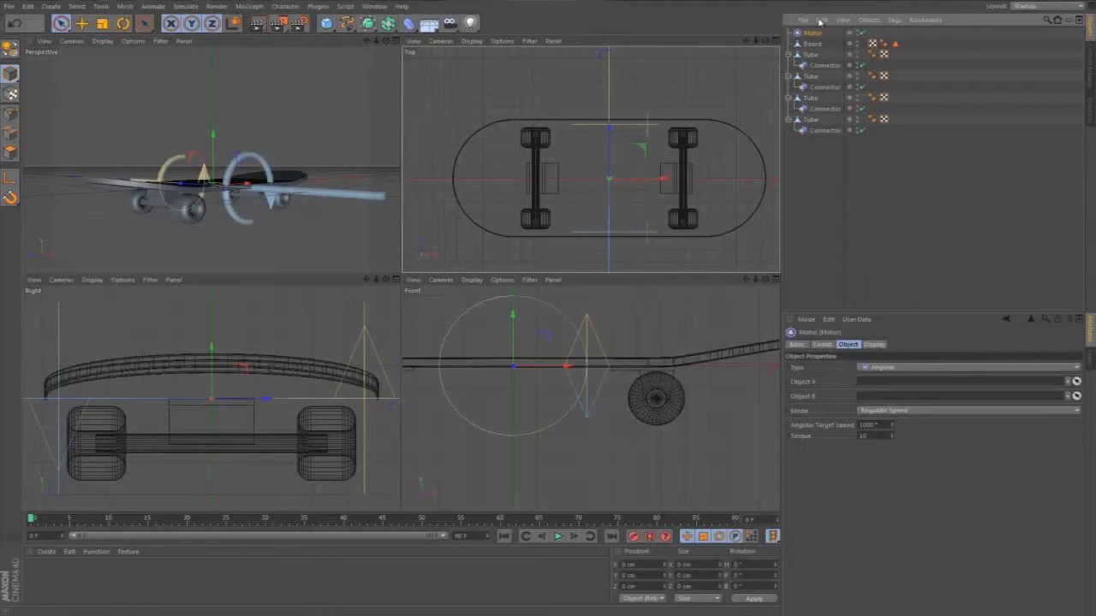
- Set the Motor's draw size to 20 cm and place a copy of it under each of the four wheel Tubes
left_click(876, 346)
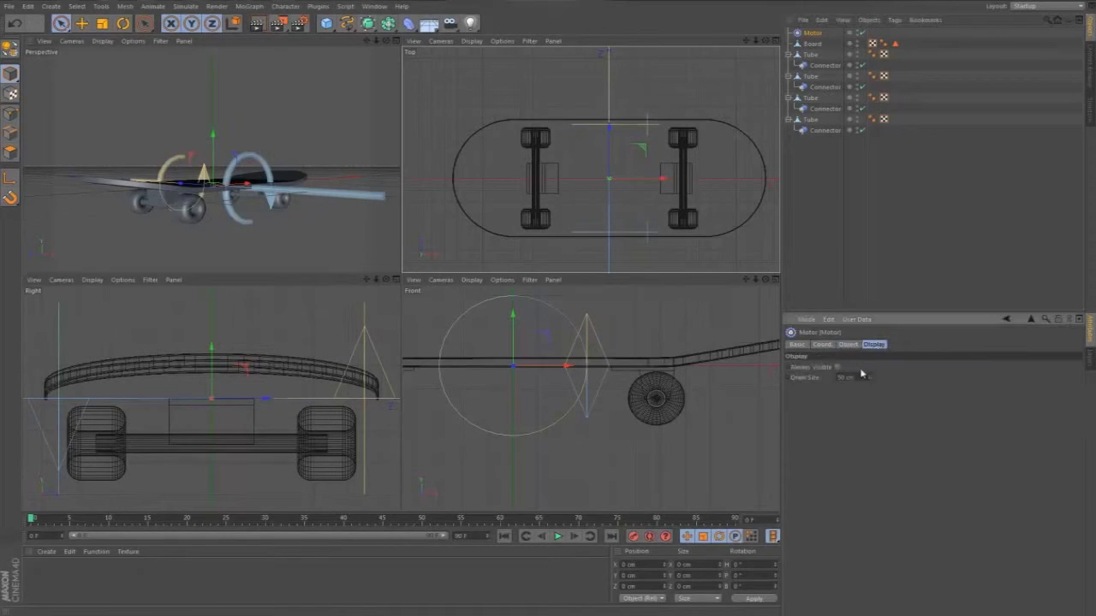
mouse_move(869, 376)
left_mouse_down()
mouse_move(872, 414)
mouse_move(868, 382)
left_mouse_up()
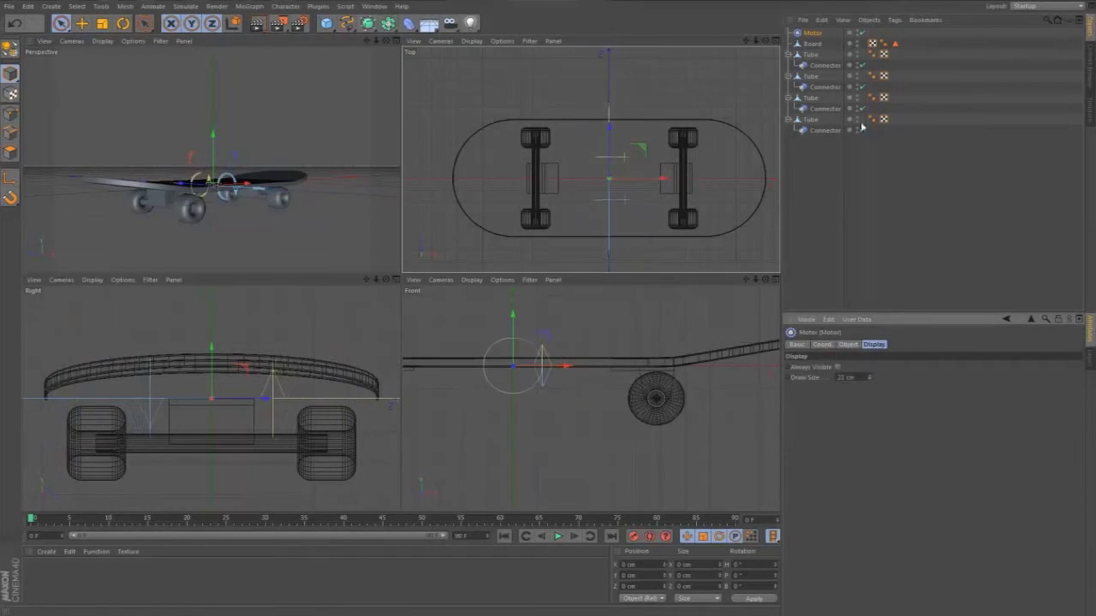
mouse_move(809, 32)
left_mouse_down()
mouse_move(808, 122)
mouse_move(818, 124)
mouse_move(825, 51)
mouse_move(815, 51)
left_mouse_up()
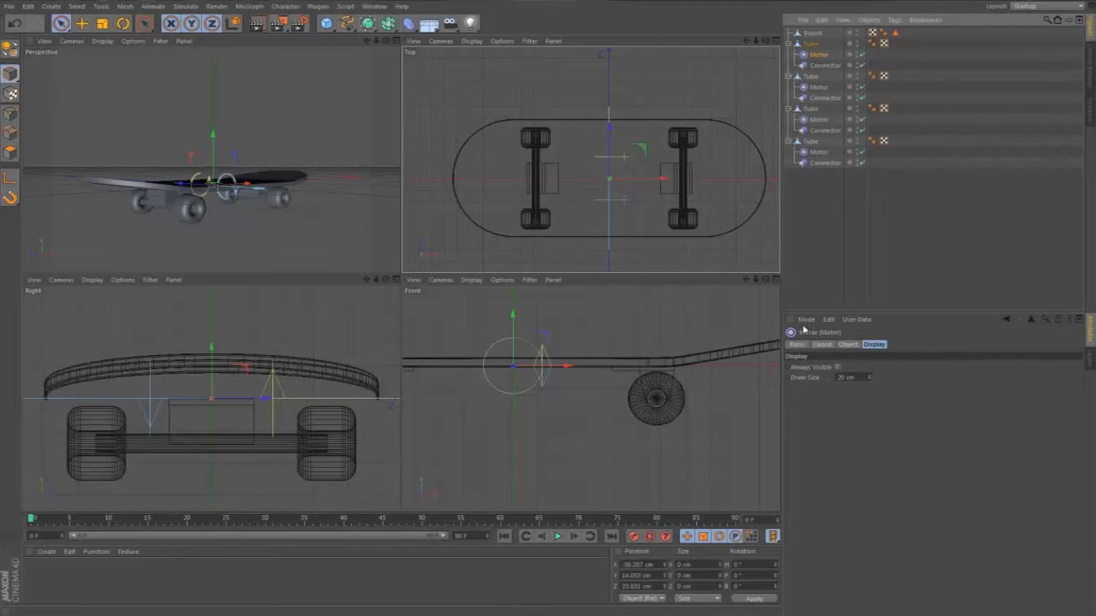
left_click(843, 346)
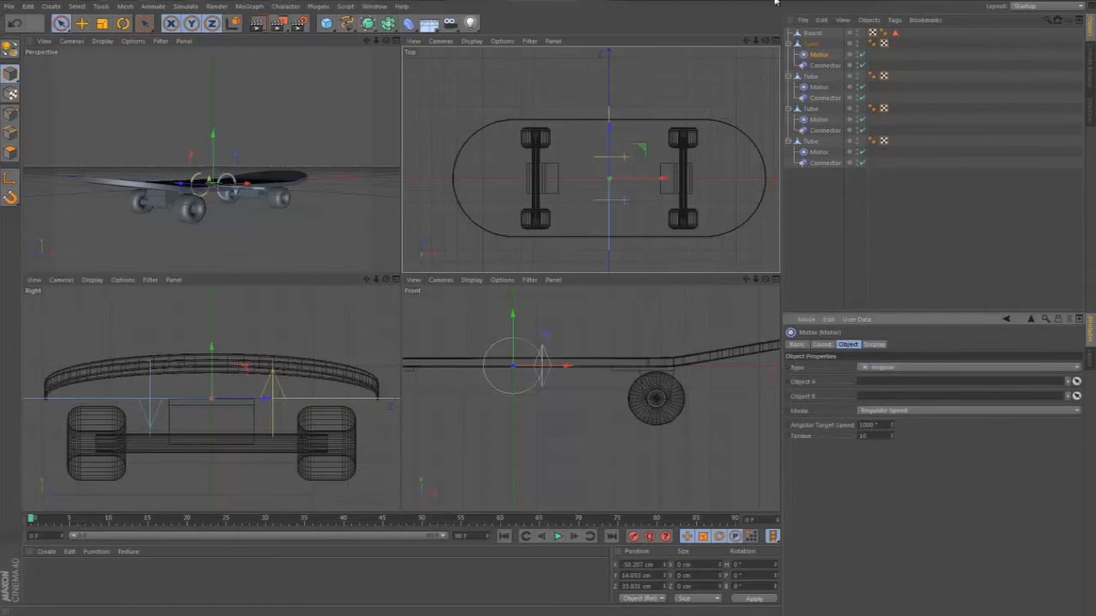
- Set the position of the Motor under the lower-left wheel's Tube to 0 cm on X, Y and Z
left_click(820, 152)
left_click(638, 565)
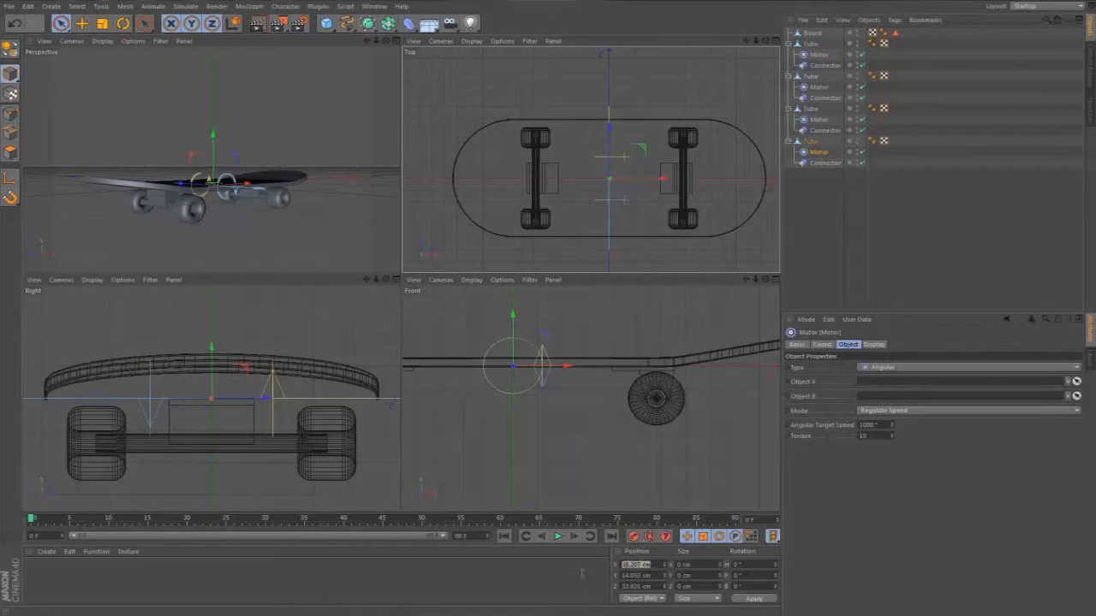
type("0")
key("Tab")
type("0")
key("Tab")
type("0")
key("Return")
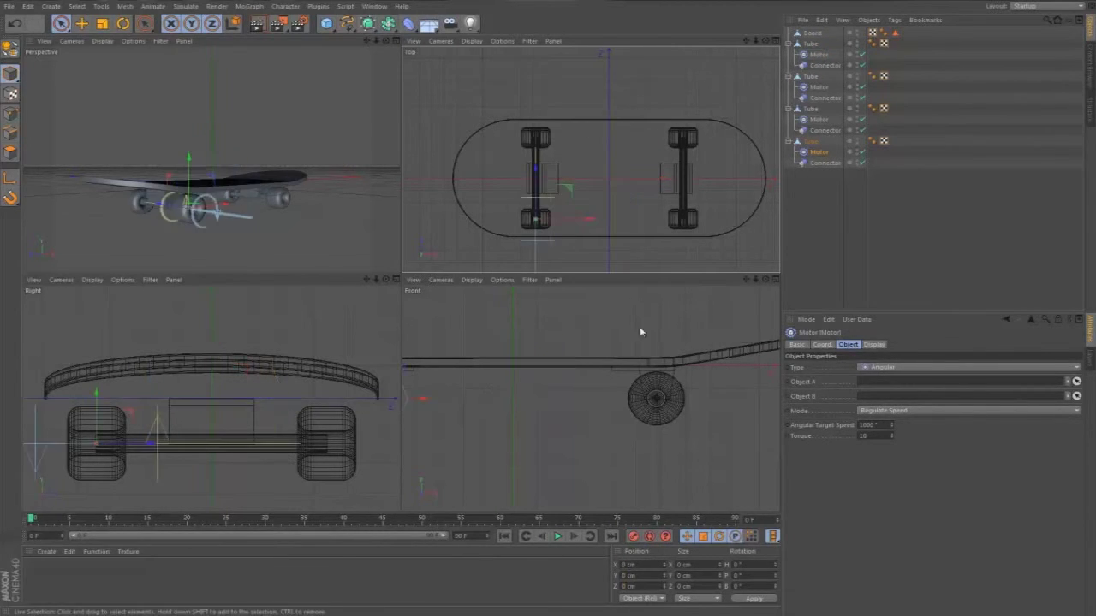
- Set the position of the Motor under the upper-left wheel's Tube to 0 cm on X, Y and Z
left_click(811, 110)
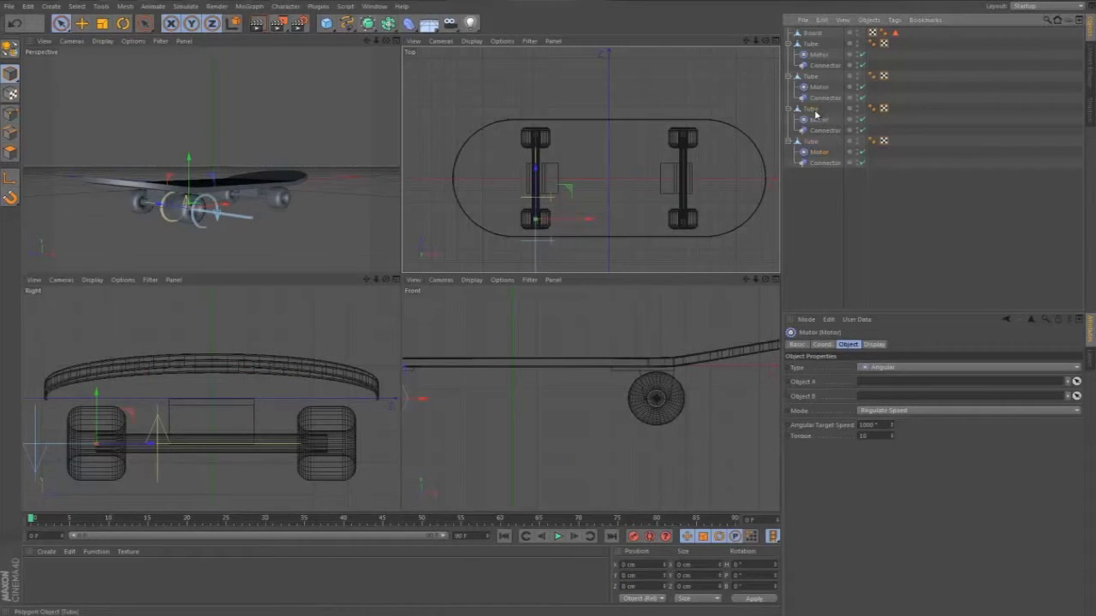
left_click(819, 119)
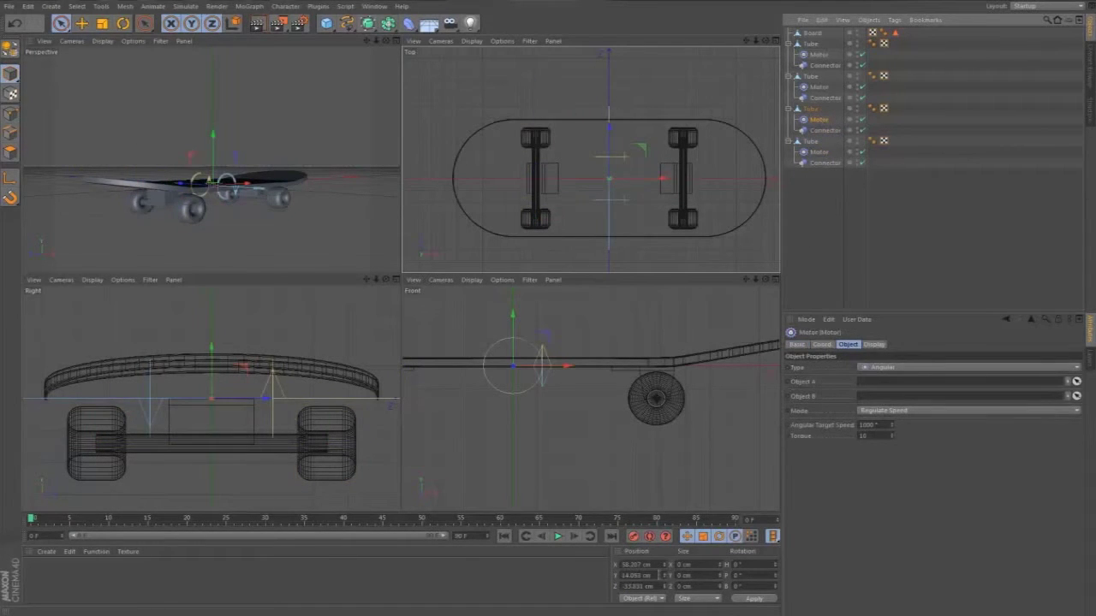
left_click_drag(656, 564, 513, 568)
type("0")
key("Tab")
type("0")
key("Tab")
type("0")
key("Return")
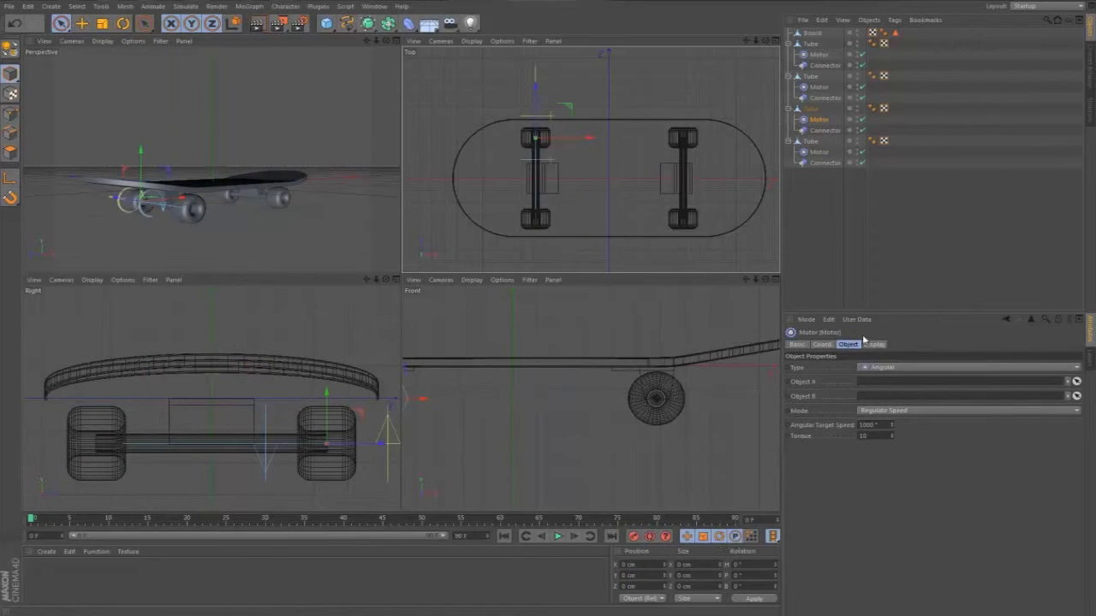
- Set the heading rotation of the upper-left wheel's Motor to 180°
left_click(821, 345)
left_click_drag(957, 368, 722, 373)
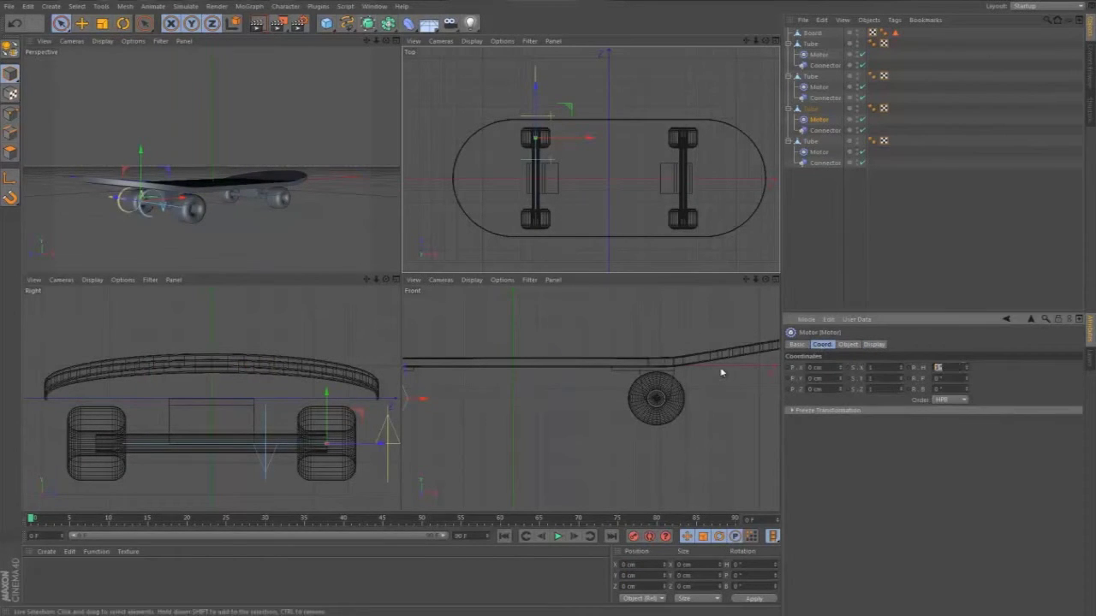
type("180")
key("Return")
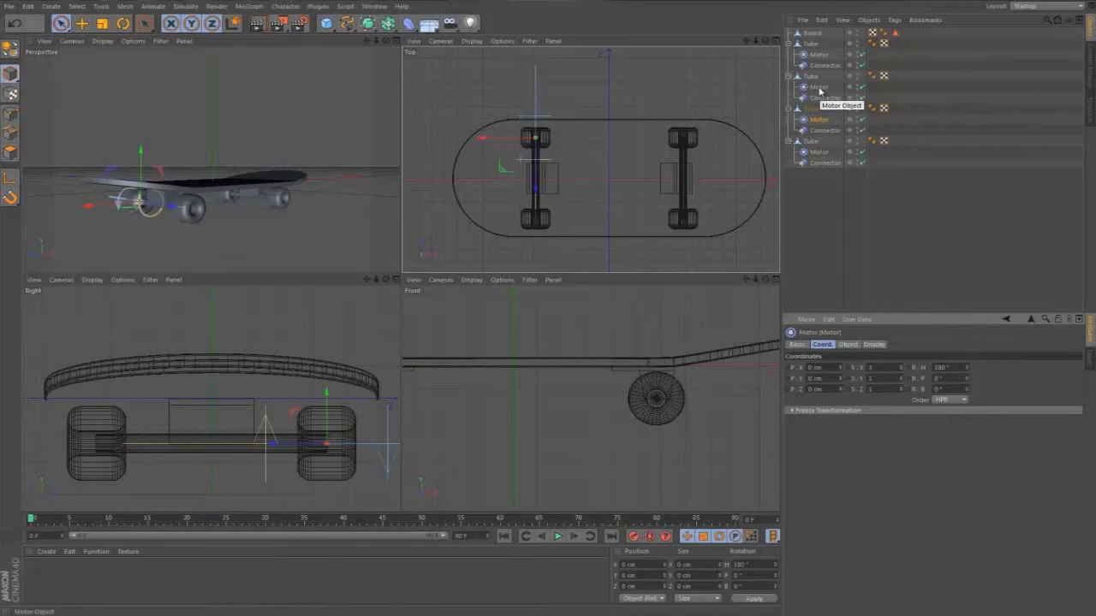
- Set the heading rotation of the Motor under the upper-right wheel's Tube to 180°
left_click(819, 87)
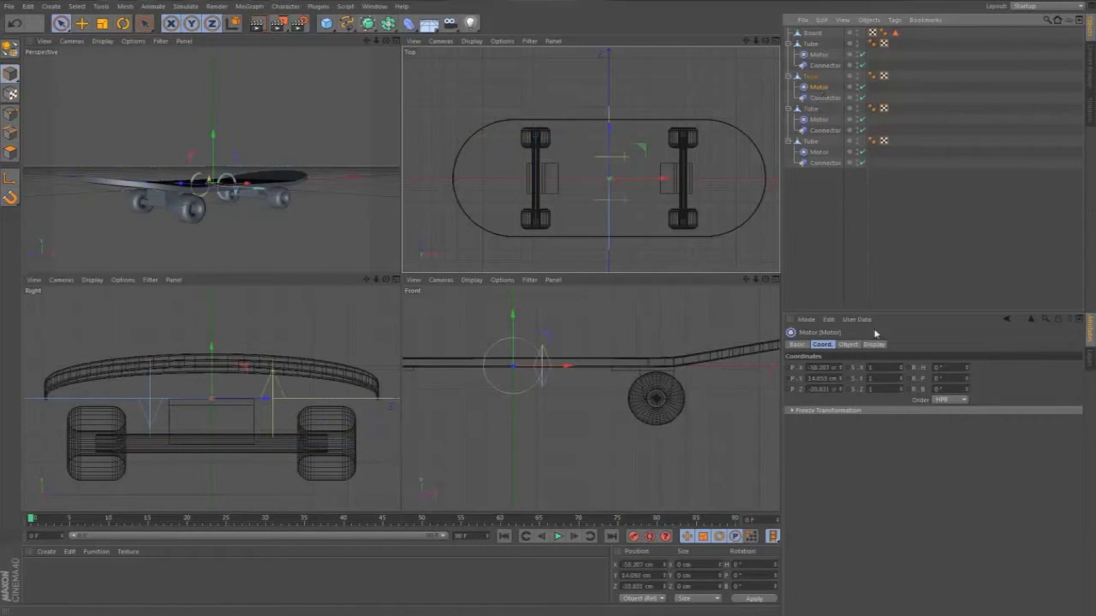
double_click(936, 367)
type("180")
key("Return")
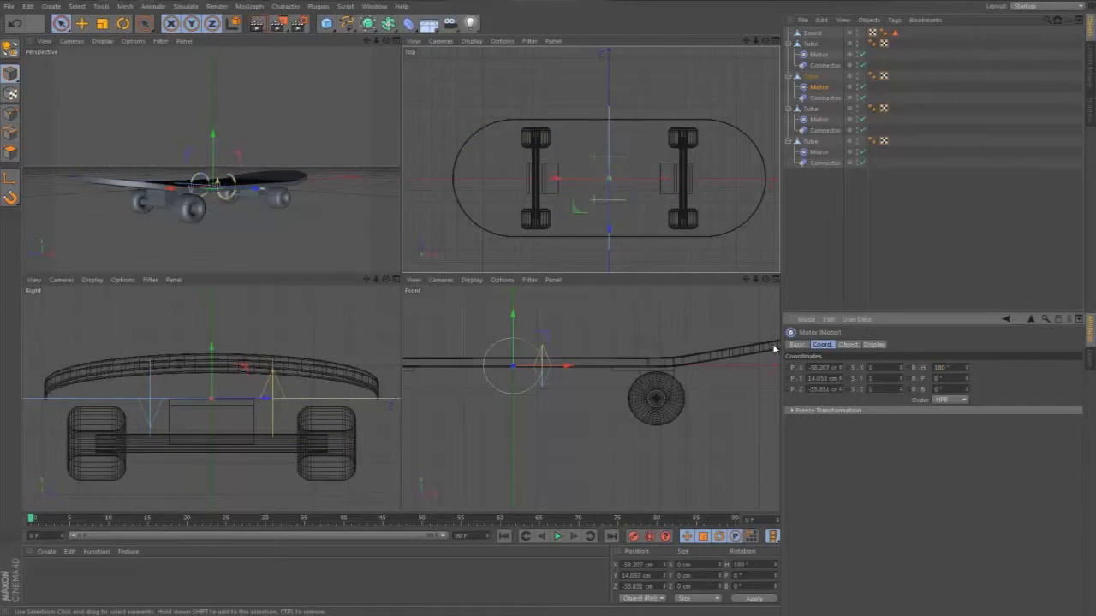
- Set the position of the upper-right wheel's Motor to 0 cm on X, Y and Z
left_click_drag(658, 565, 271, 541)
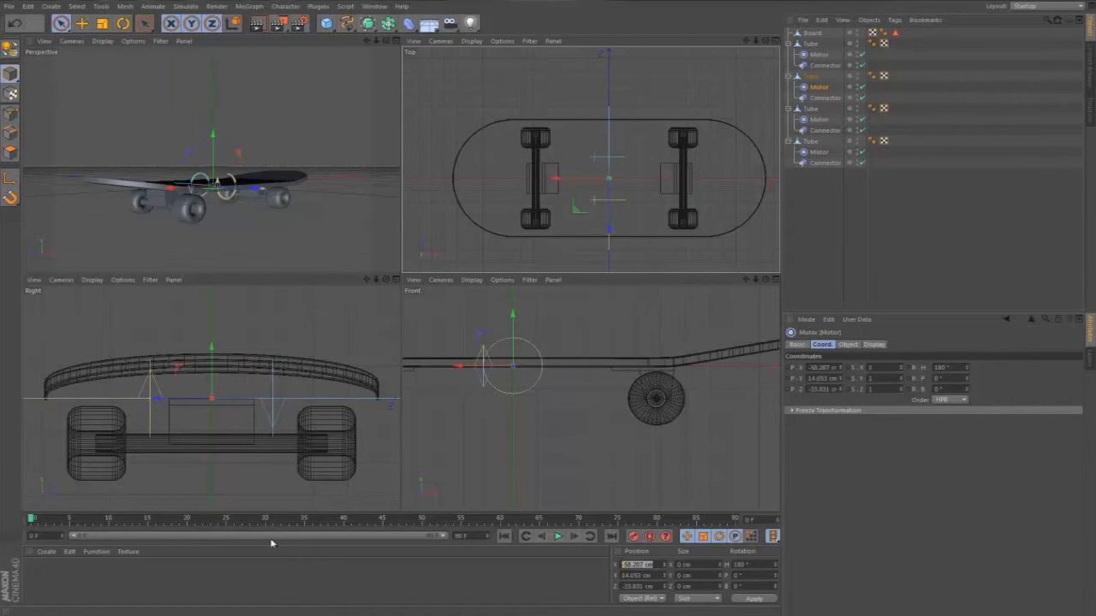
type("0")
key("Tab")
type("0")
key("Tab")
type("0")
key("Return")
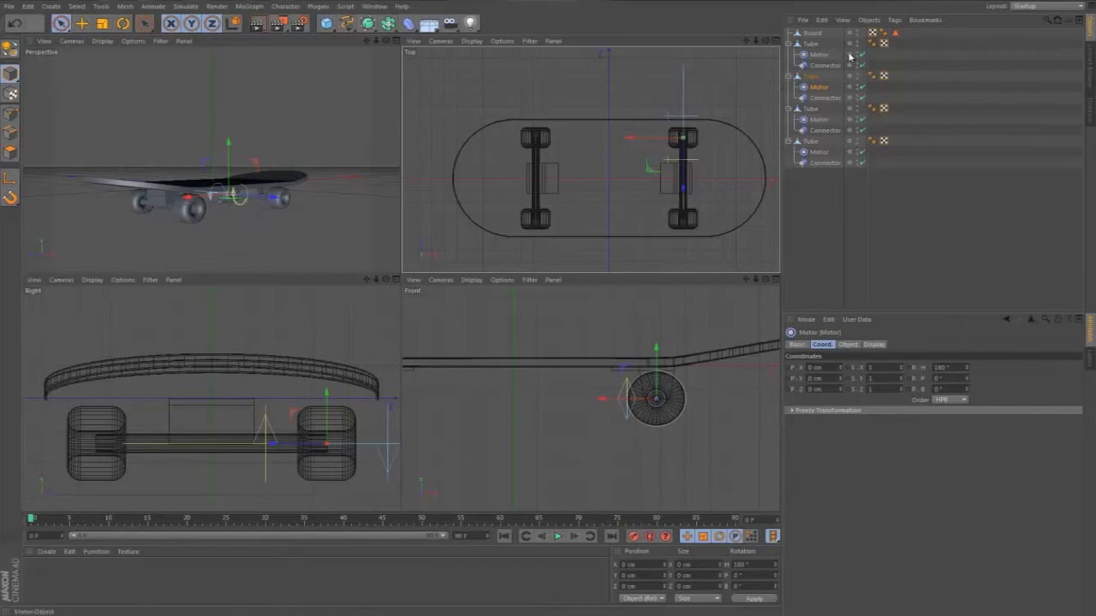
- Set the position of the Motor under the lower-right wheel's Tube to 0 cm on X, Y and Z
left_click(818, 54)
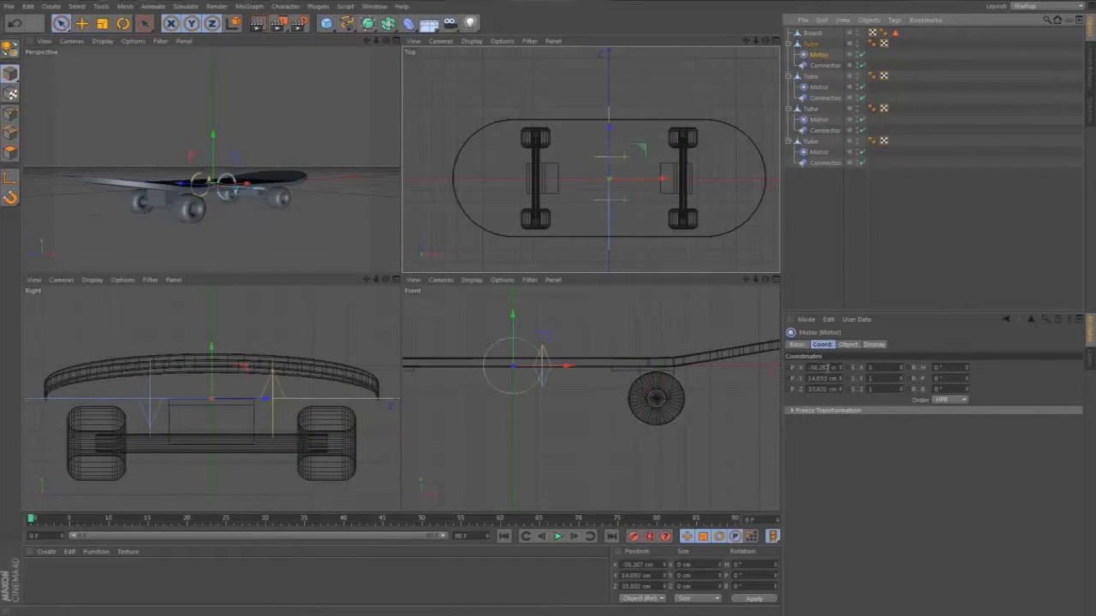
left_click(638, 564)
type("0")
key("Tab")
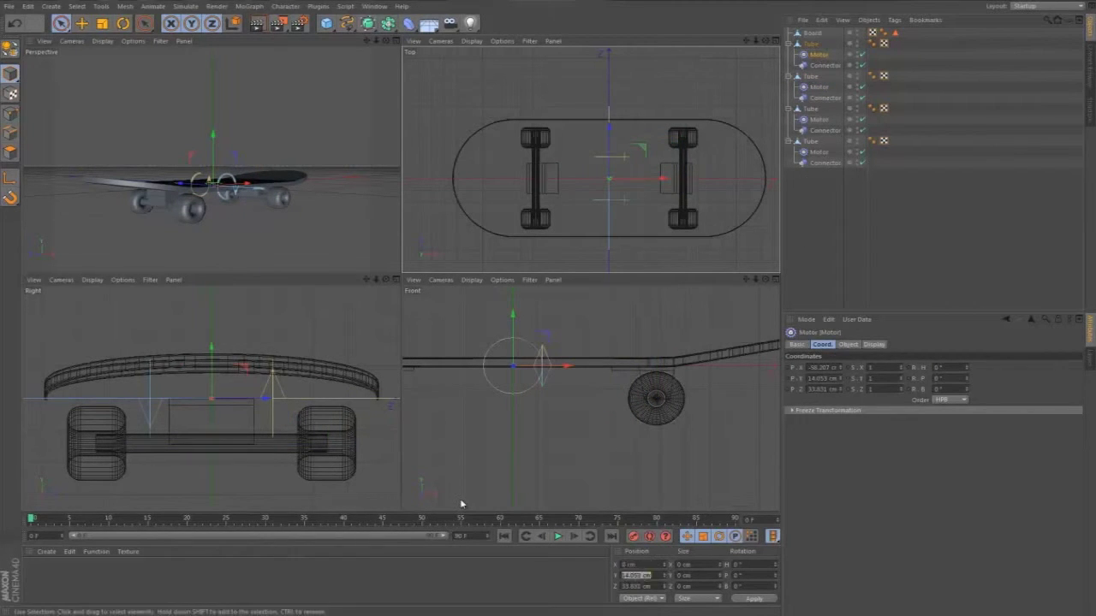
type("0")
key("Tab")
type("0")
key("Return")
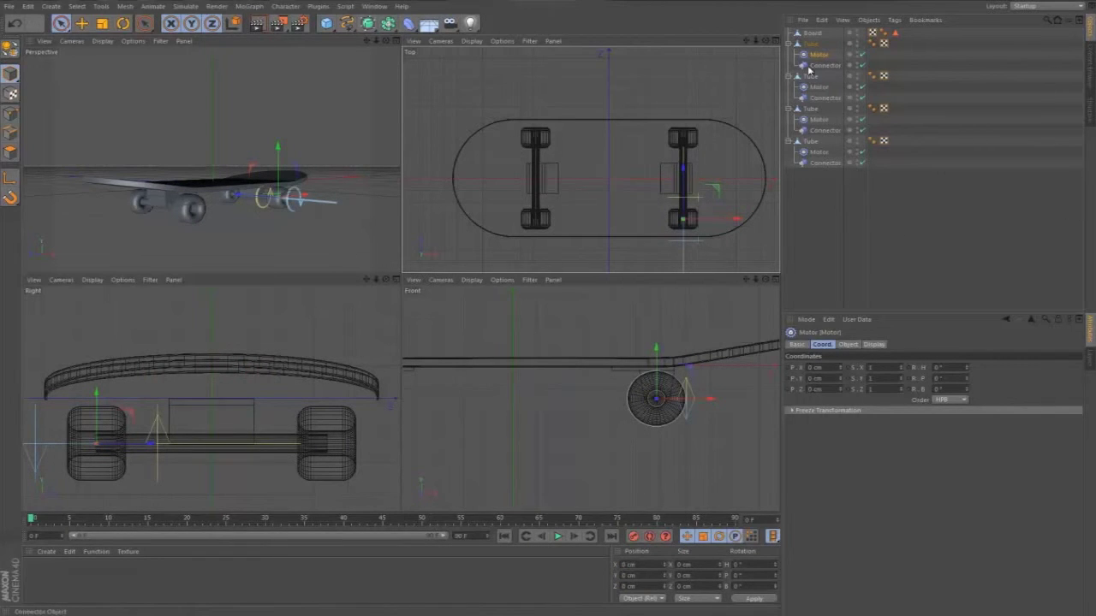
left_click(837, 251)
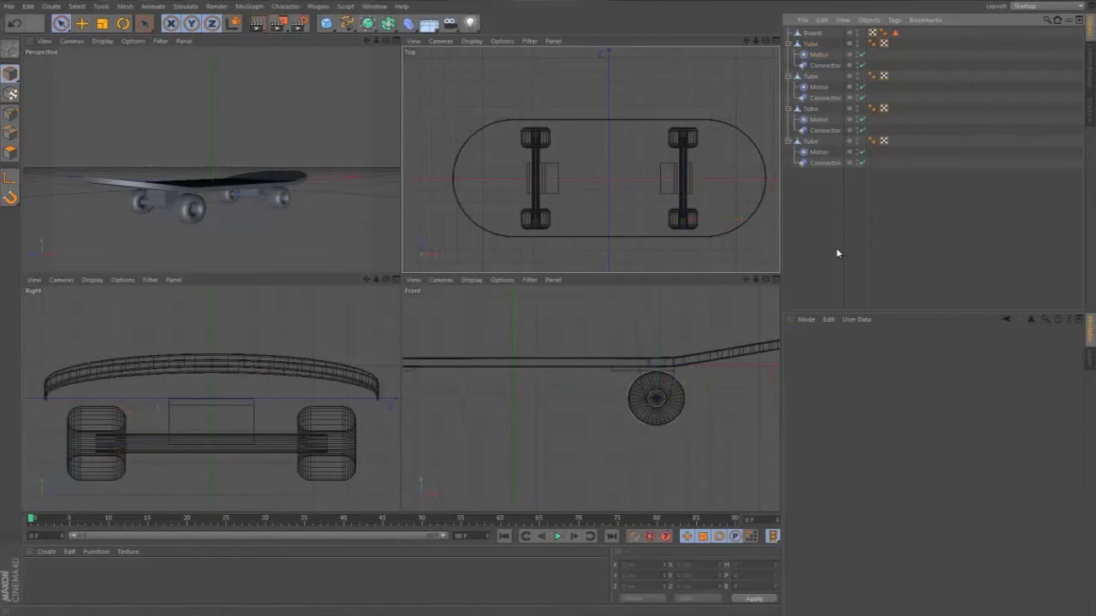
- Assign the lower-right wheel's Tube as Object A of its Motor, leaving Object B empty
left_click(825, 58)
left_click(847, 345)
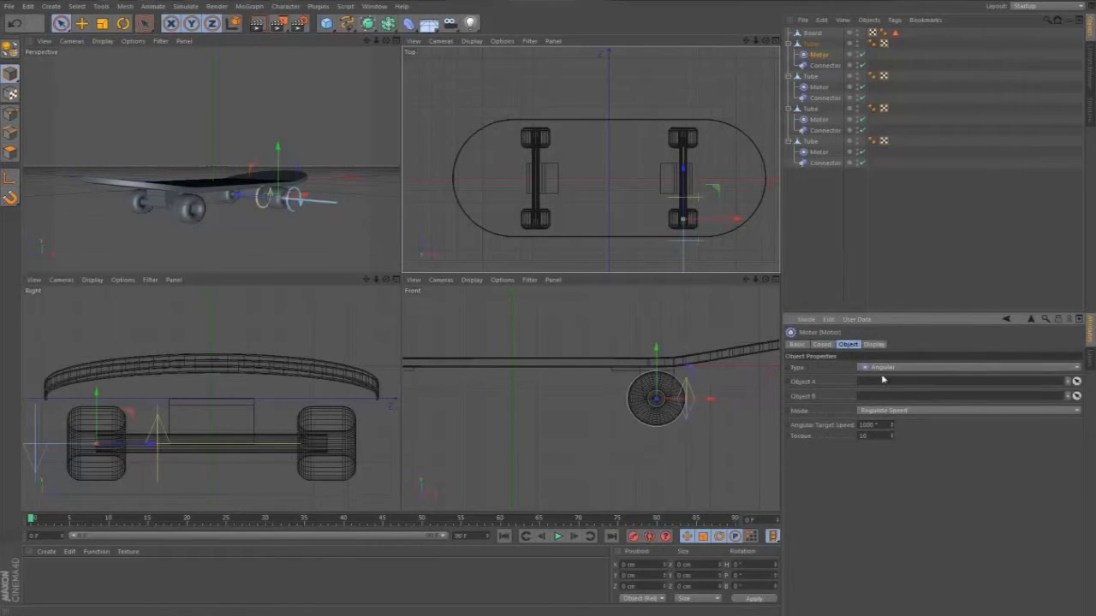
left_click_drag(818, 56, 889, 385)
key("ctrl+z")
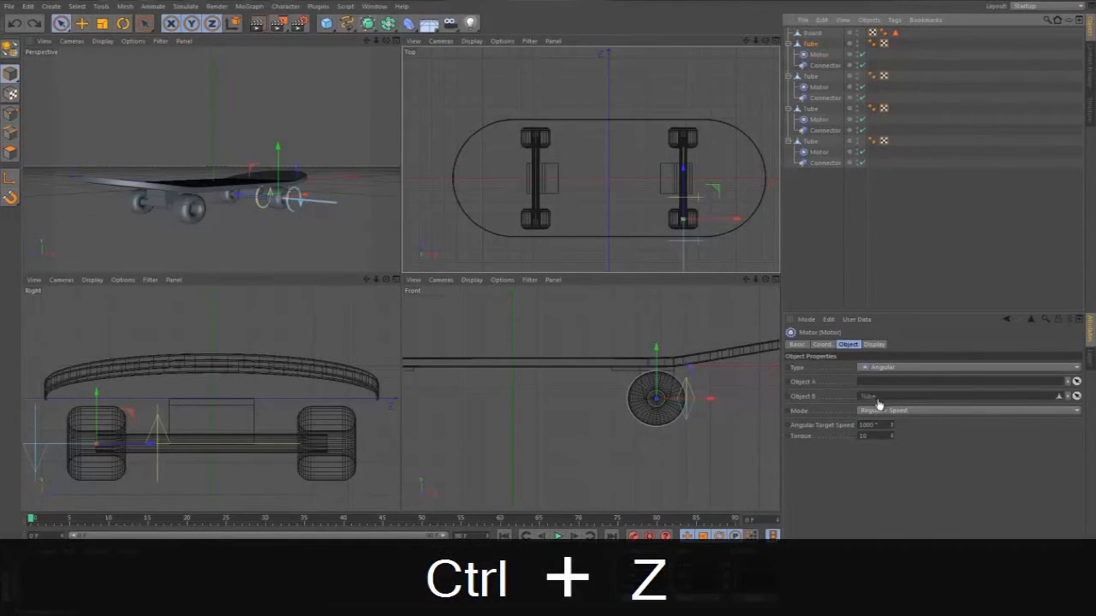
key("ctrl+z")
left_click(818, 54)
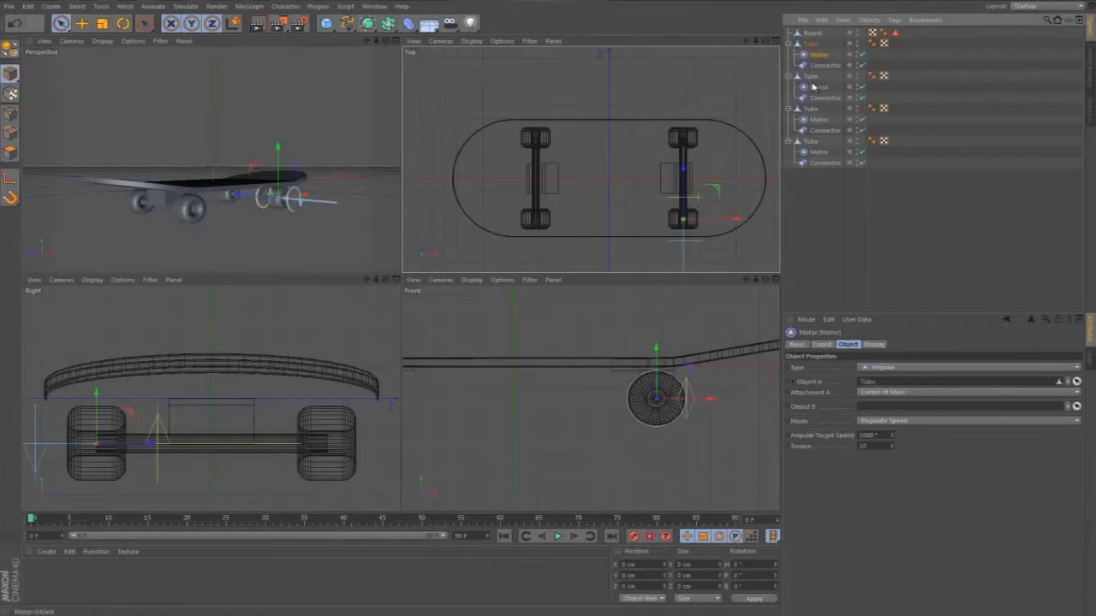
- Assign each of the other three wheel Tubes as Object A of its own Motor
left_click(817, 86)
left_click_drag(811, 79, 868, 384)
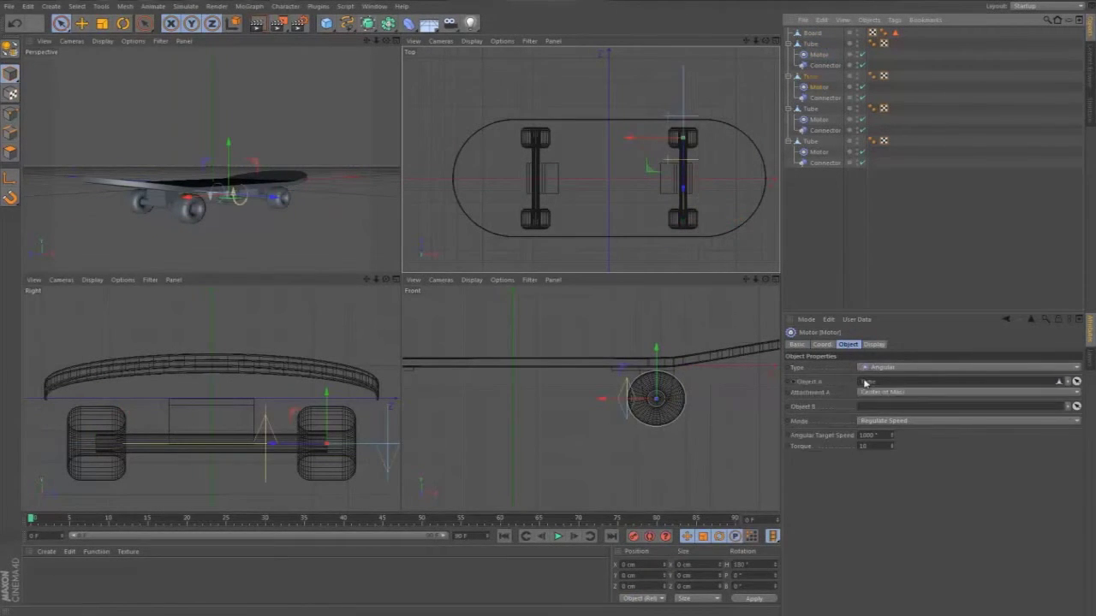
left_click(819, 119)
left_click_drag(809, 108, 867, 384)
left_click(818, 151)
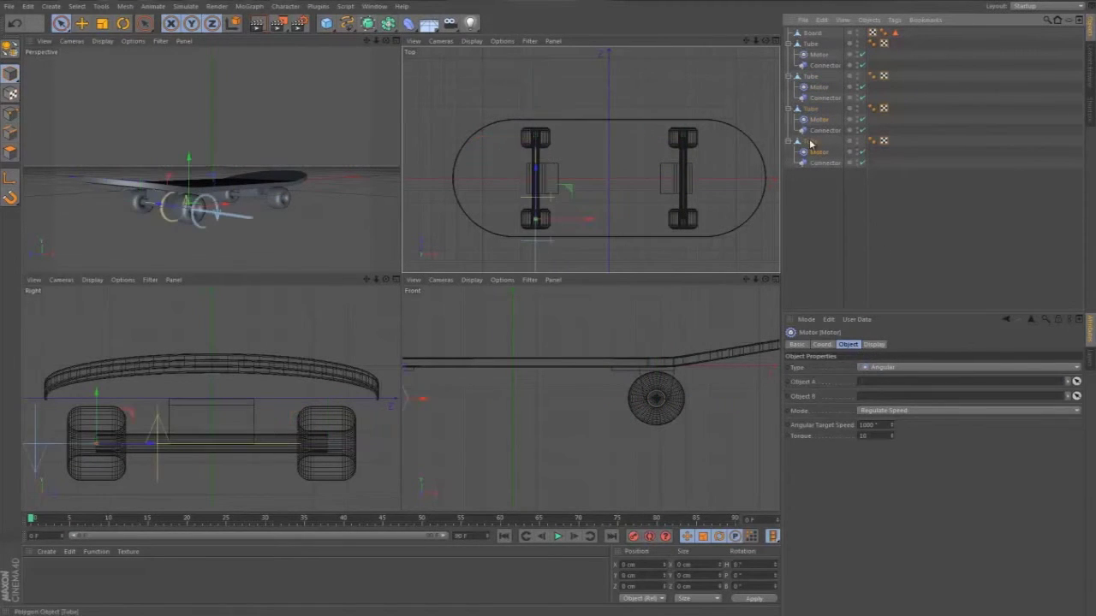
left_click_drag(810, 141, 865, 385)
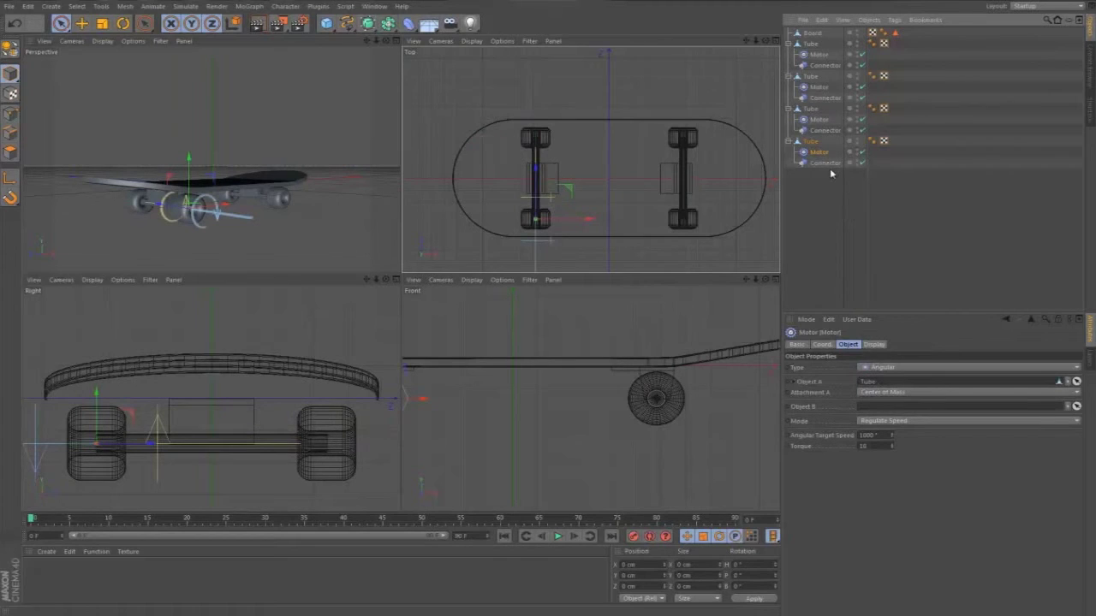
- Set the angular target speed of all four Motors to 5000° and their torque to 1000
left_click(824, 120, "shift")
left_click(822, 87, "shift")
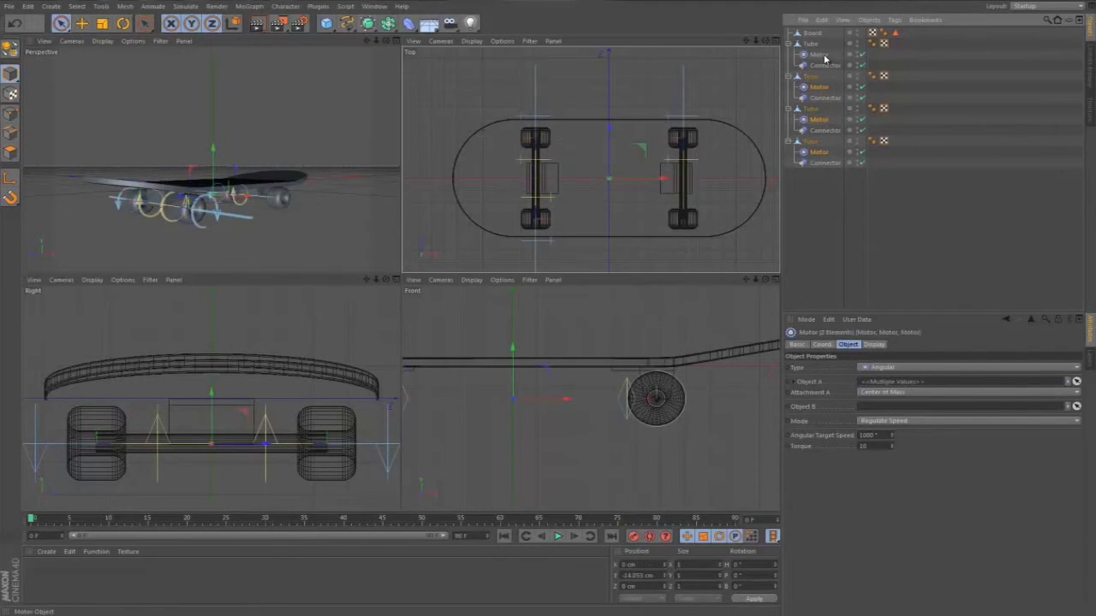
left_click(820, 54, "shift")
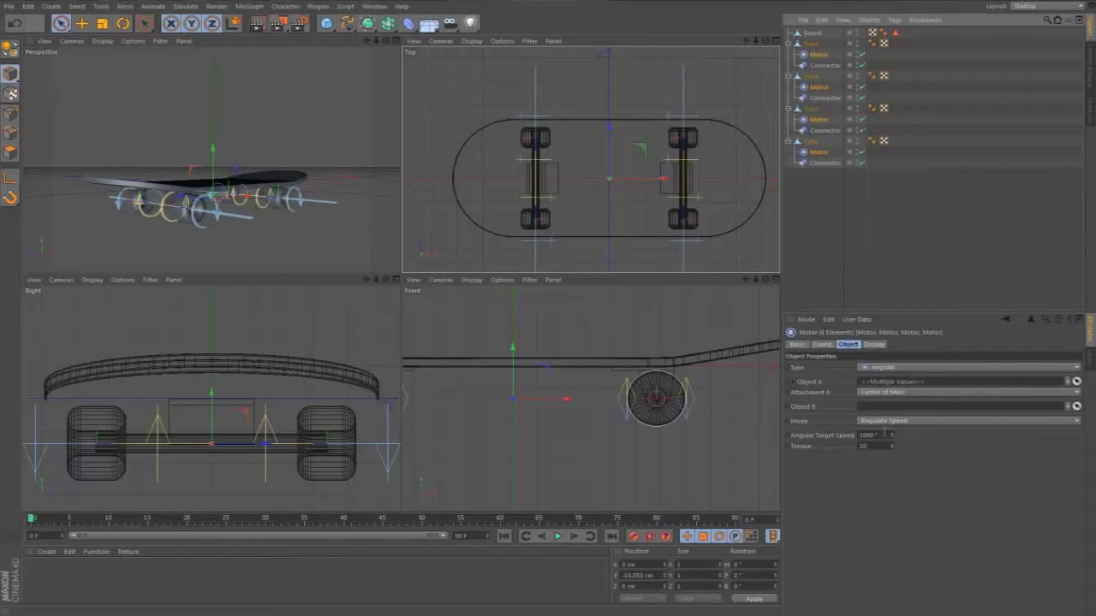
left_click(873, 445)
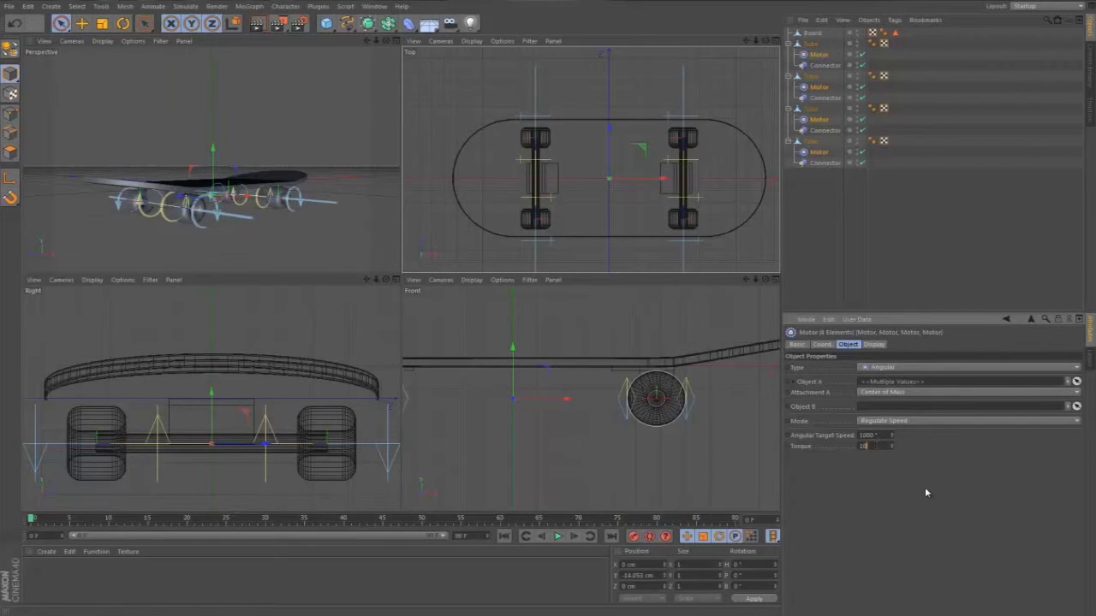
type("00")
- Collapse the four Tube hierarchies and group the Board and all four Tubes under one Null
left_click_drag(377, 40, 370, 71)
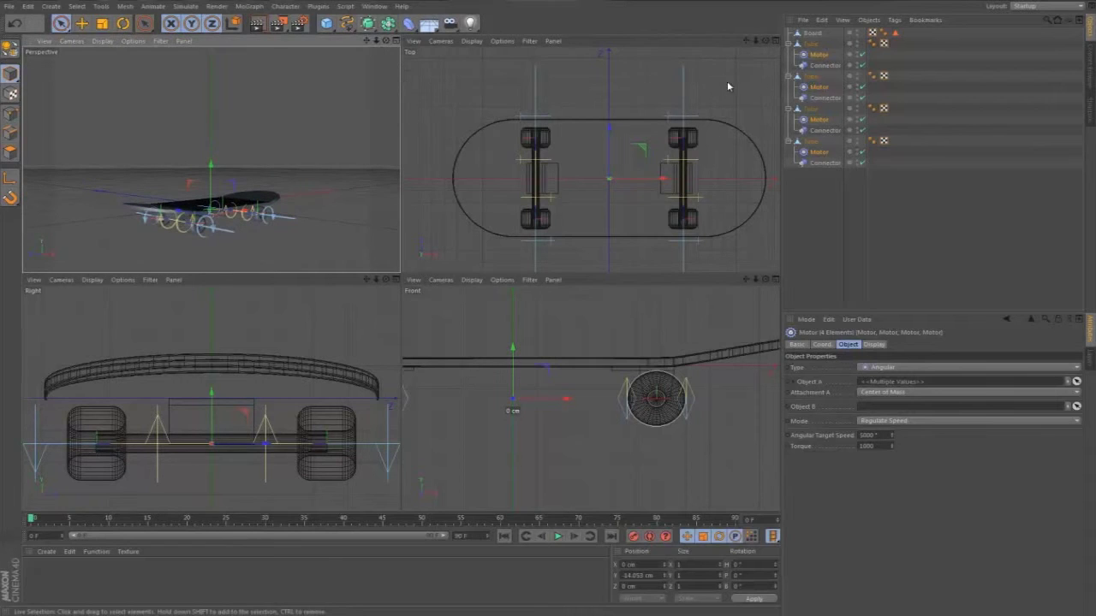
left_click(788, 44)
left_click(787, 55)
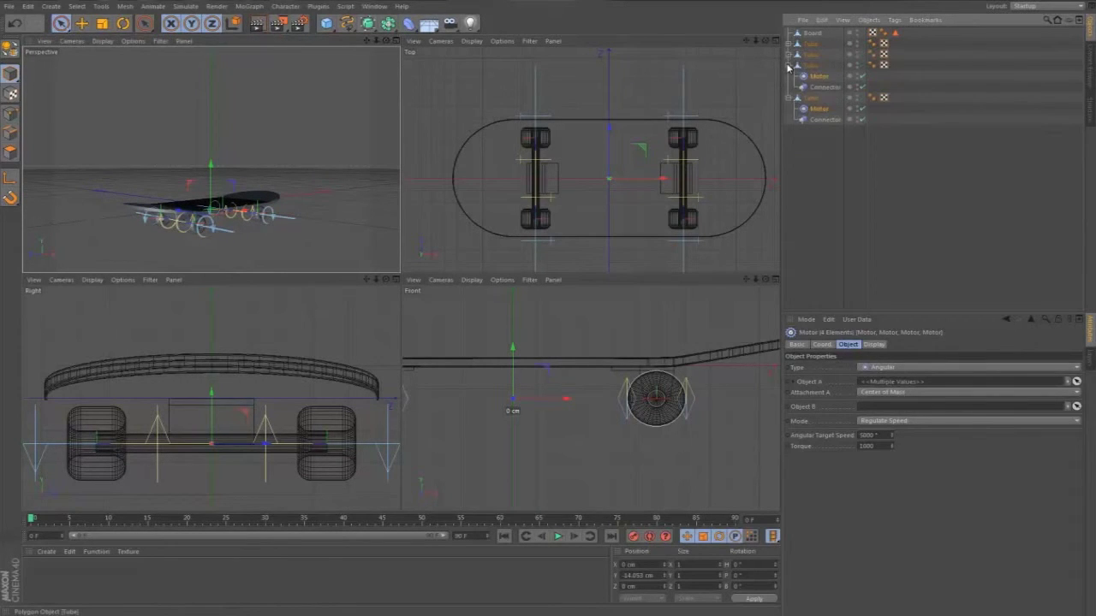
left_click(788, 66)
left_click(788, 76)
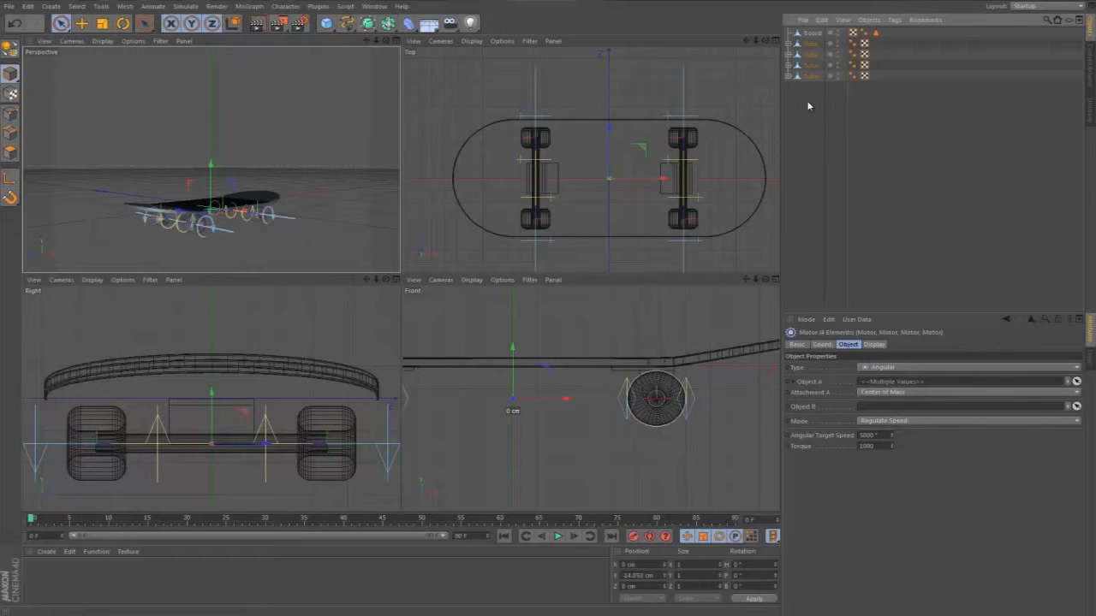
left_click_drag(808, 105, 808, 26)
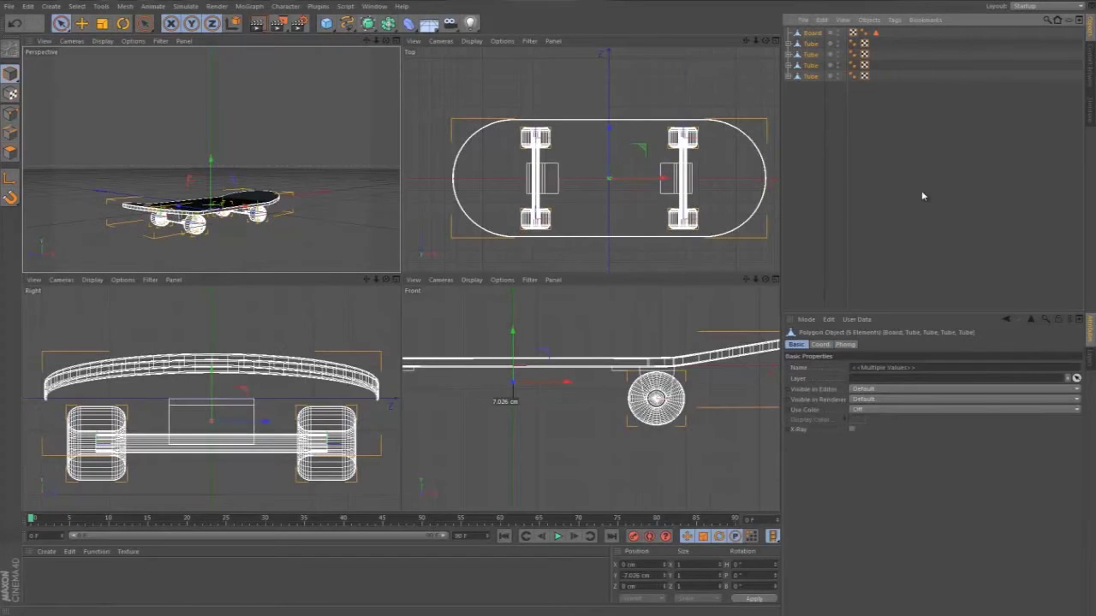
key("alt+g")
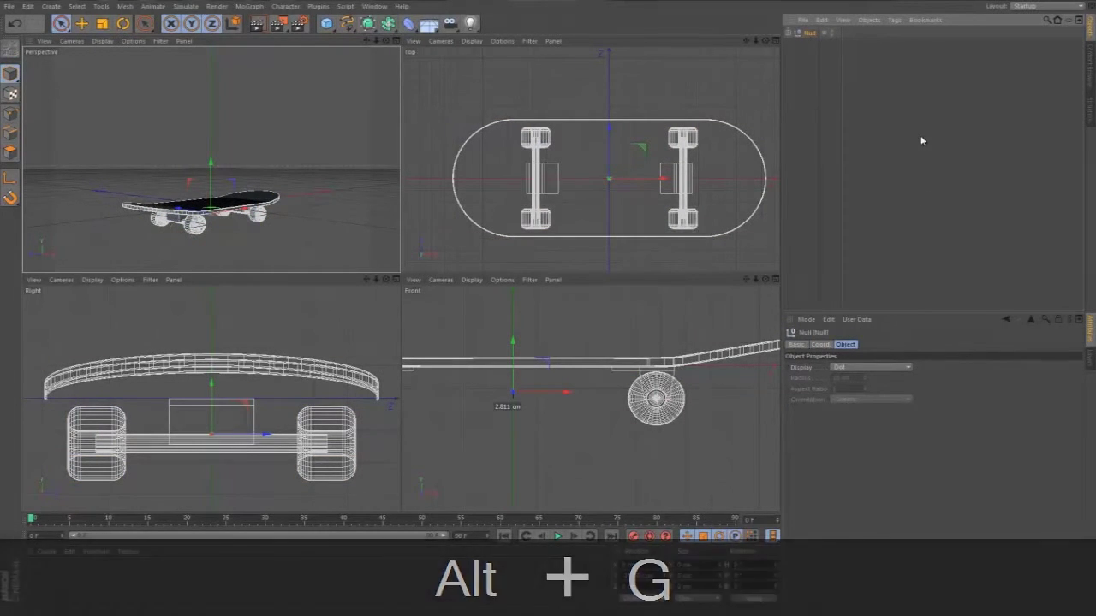
- Expand the new Null group and rename it as Skate Board
left_click(788, 33)
double_click(809, 35)
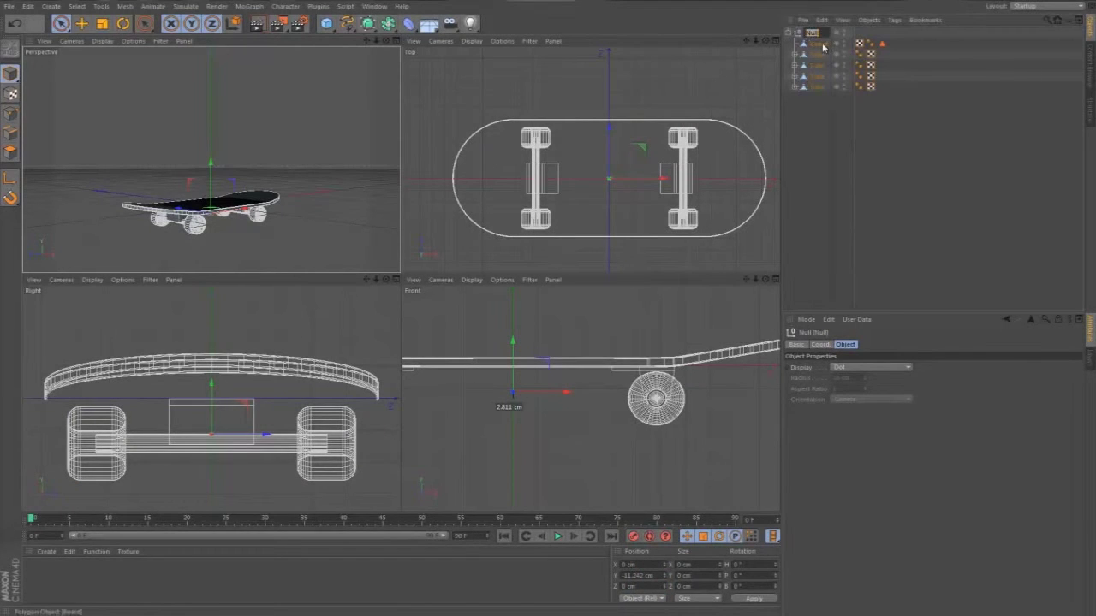
type("ska")
type("sKATE bOARD")
key("Return")
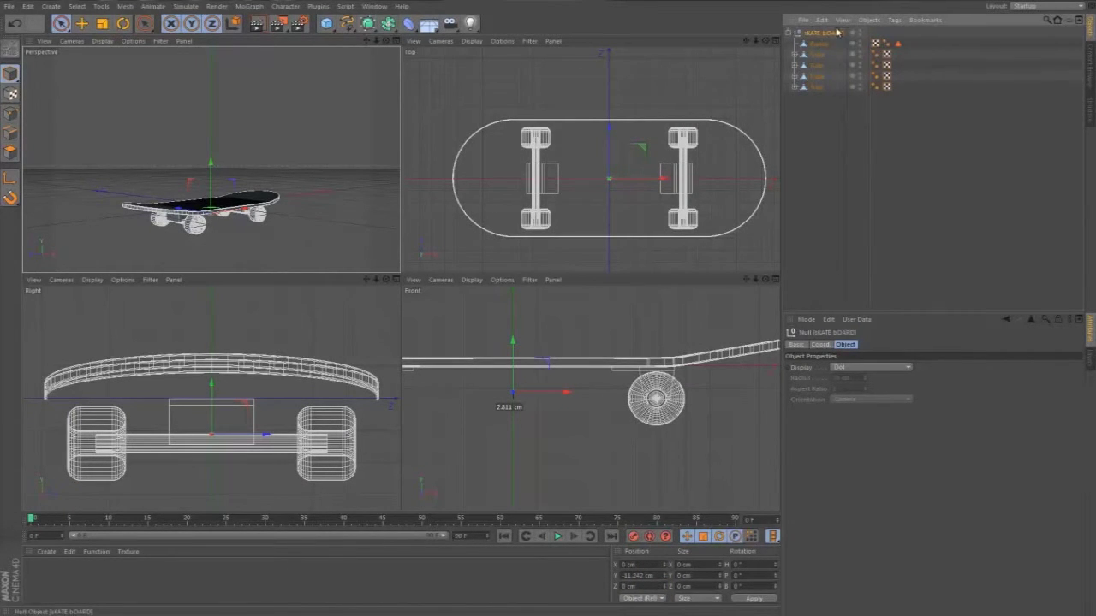
double_click(832, 33)
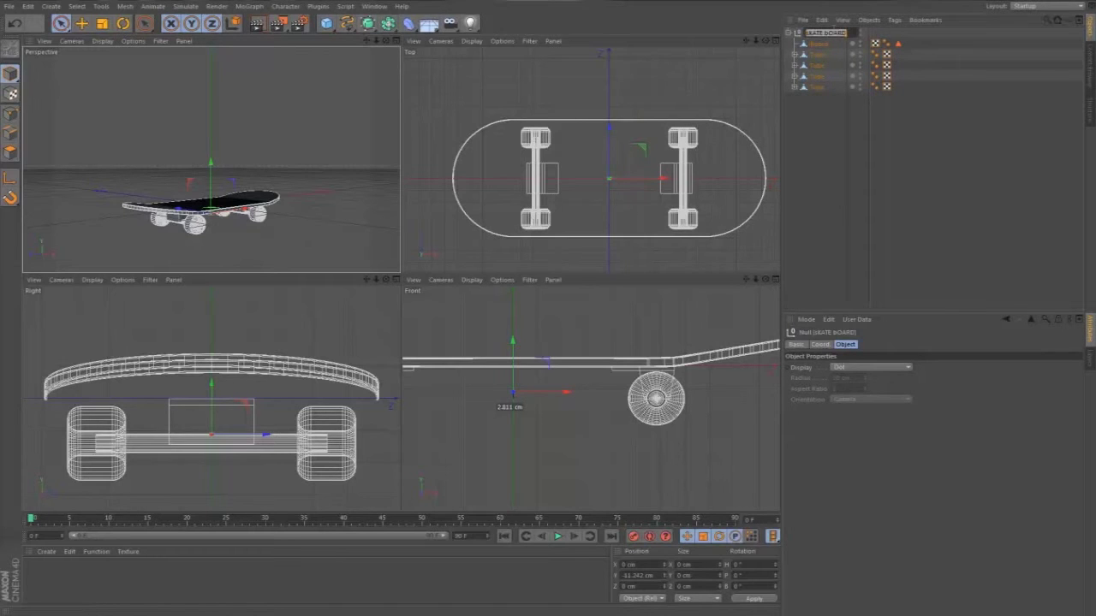
type("Skate Bo")
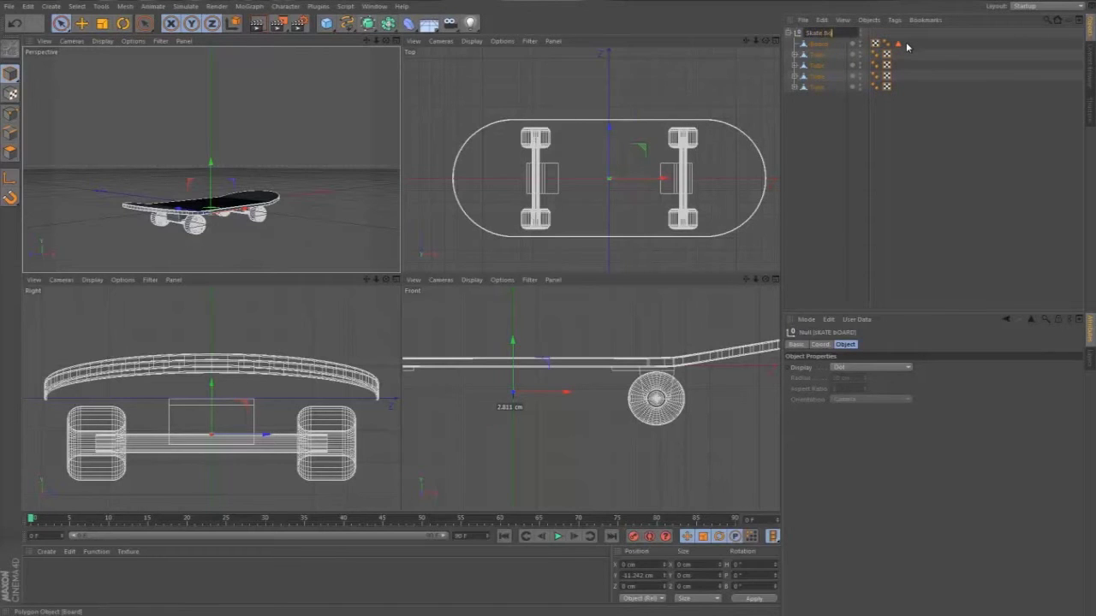
type("ard")
key("Return")
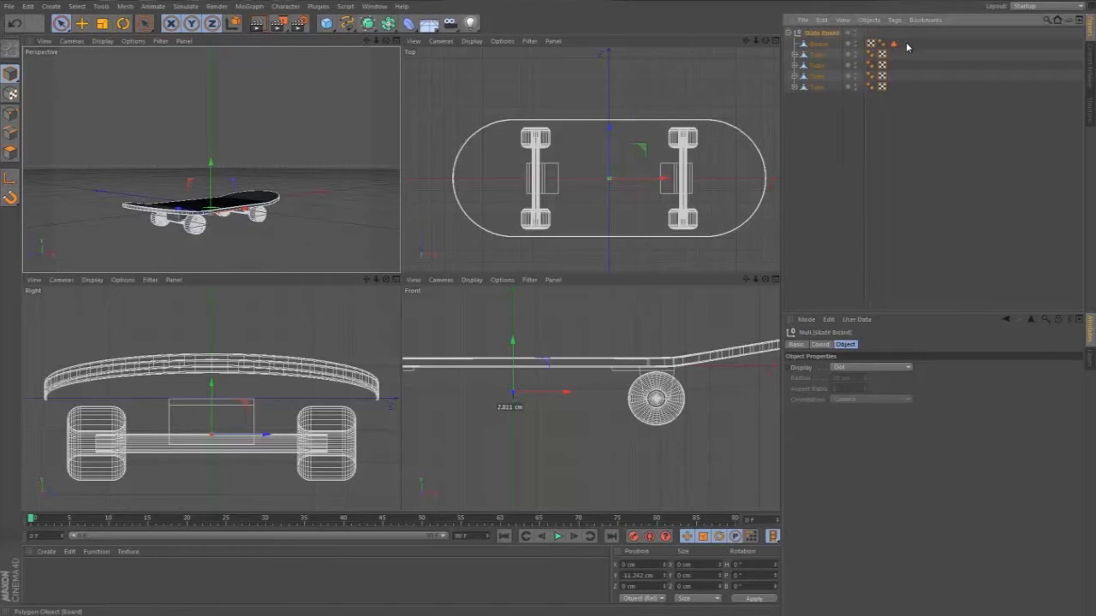
- Add a Rigid Body tag to the lower-left wheel's Tube and set its collision shape to Moving Mesh
left_click(826, 101)
left_click(794, 87)
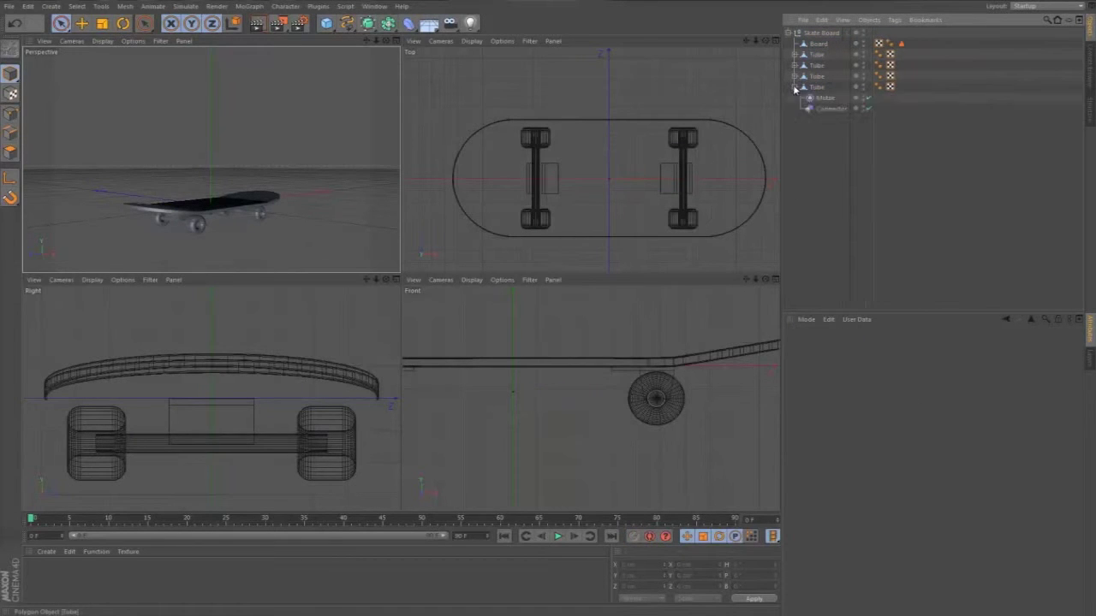
left_click(795, 88)
right_click(817, 89)
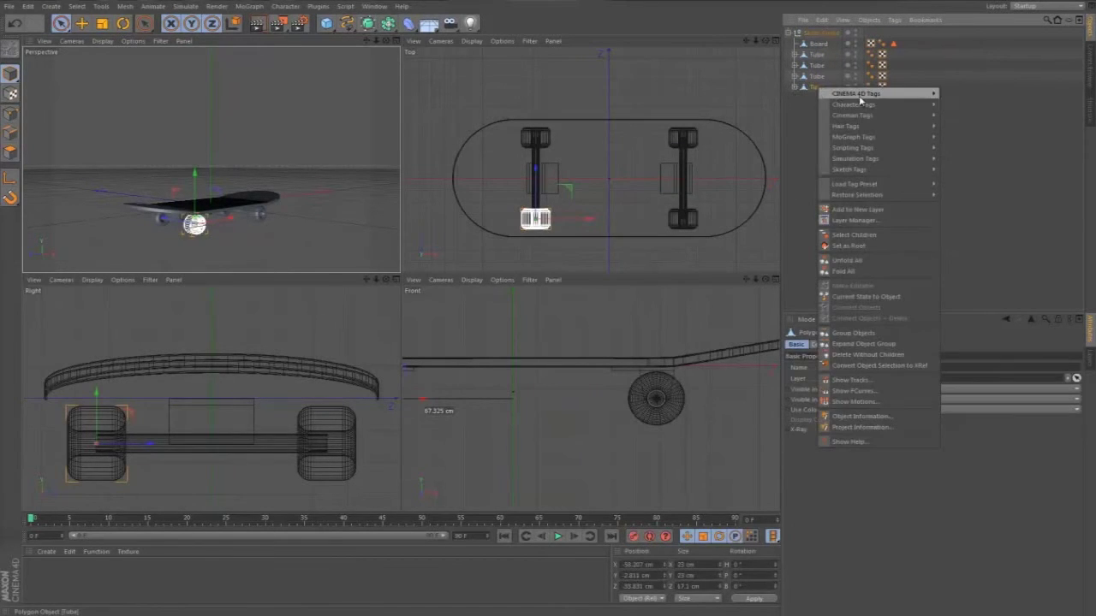
mouse_move(860, 94)
mouse_move(938, 158)
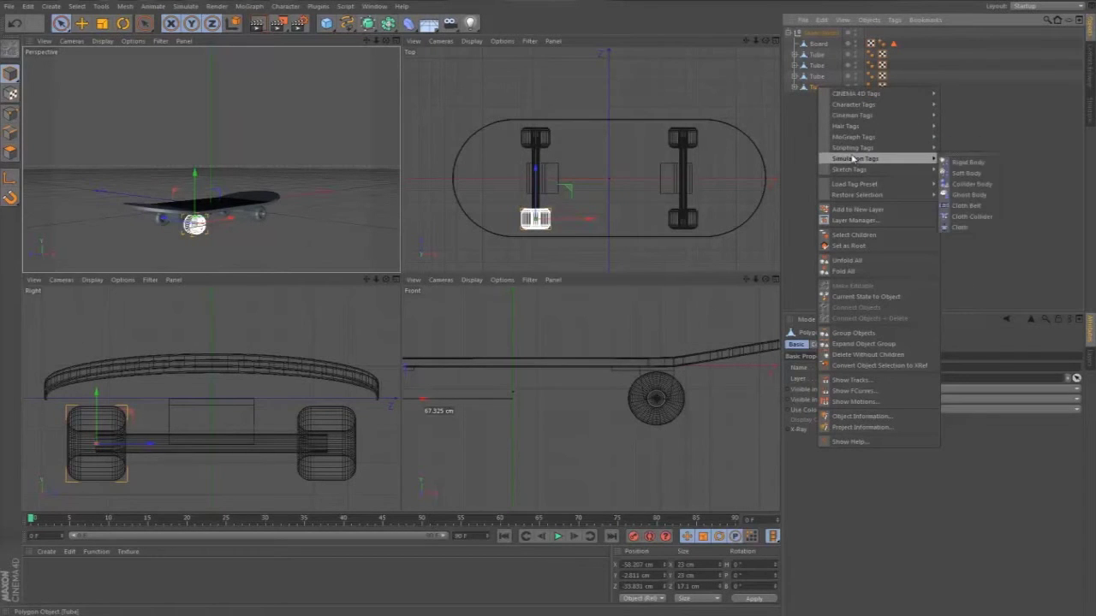
left_click(976, 162)
left_click(874, 532)
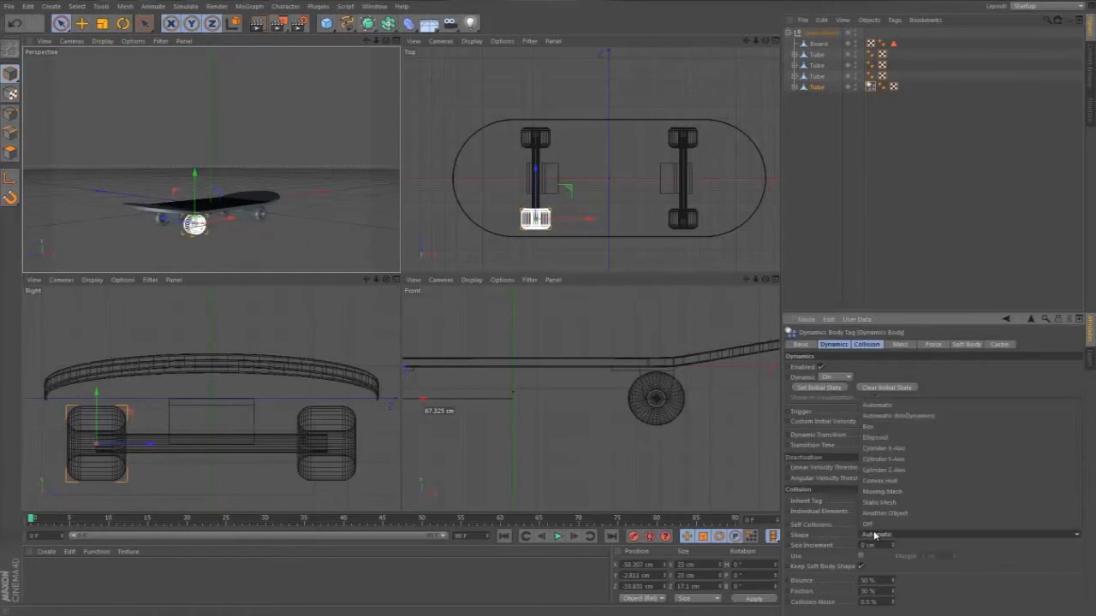
left_click(894, 498)
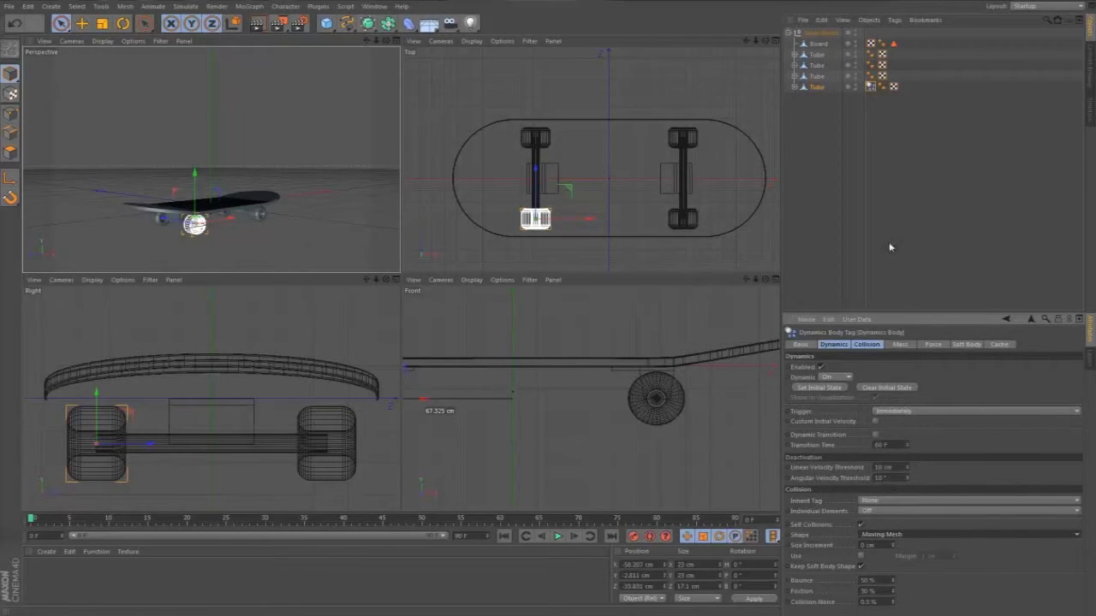
- Copy the Dynamics Body tag from the lower-left wheel's Tube to the other three Tubes and the Board
mouse_move(870, 87)
left_mouse_down()
mouse_move(818, 77)
mouse_move(859, 79)
left_mouse_up()
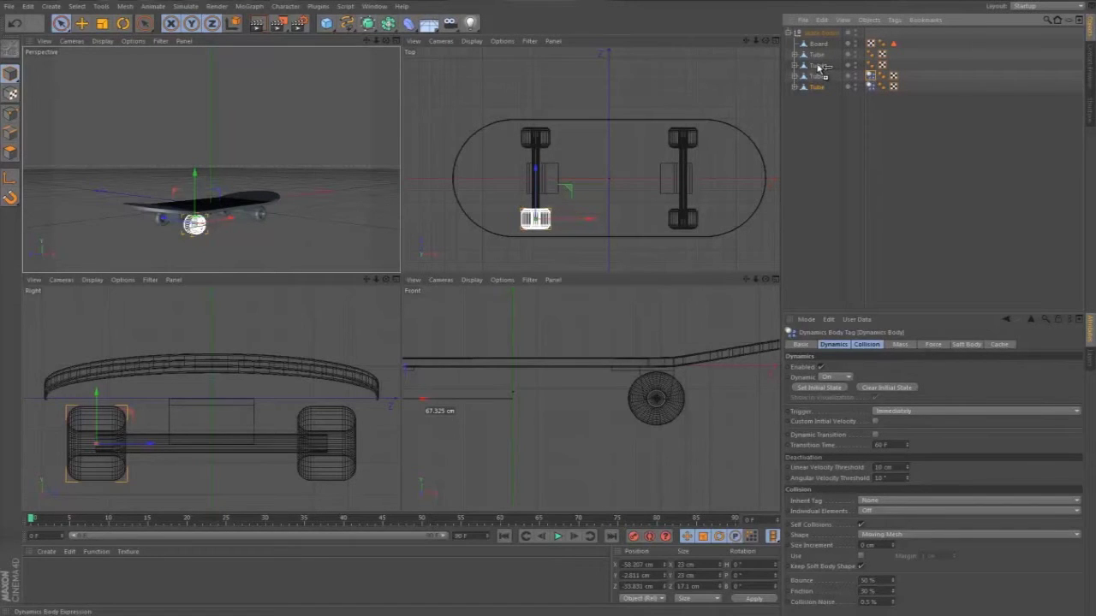
mouse_move(820, 67)
left_mouse_down()
mouse_move(871, 66)
mouse_move(815, 57)
left_mouse_up()
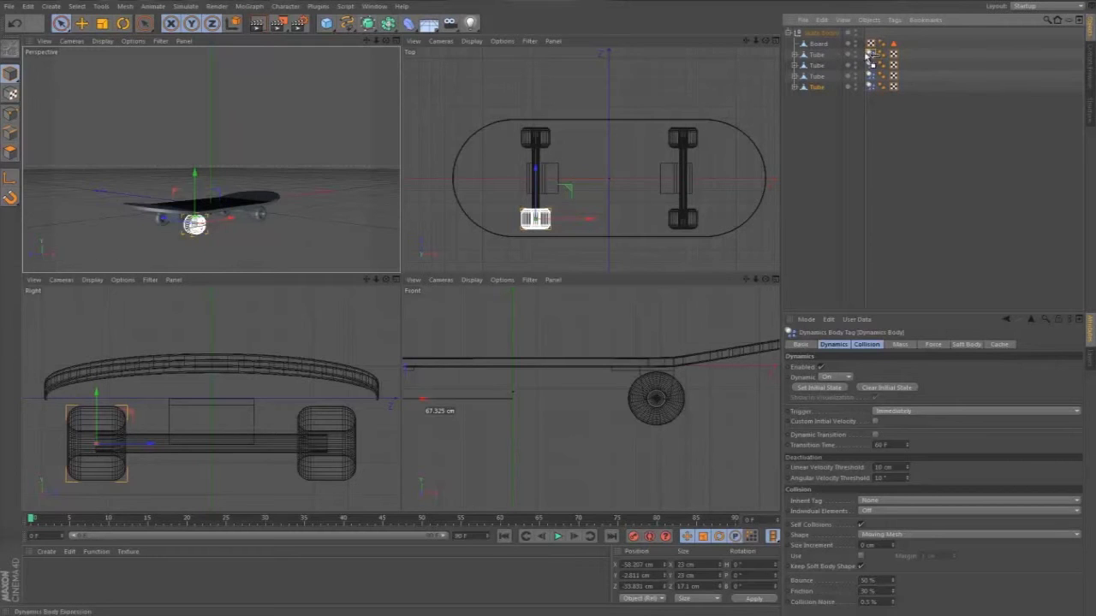
left_click_drag(822, 44, 820, 45)
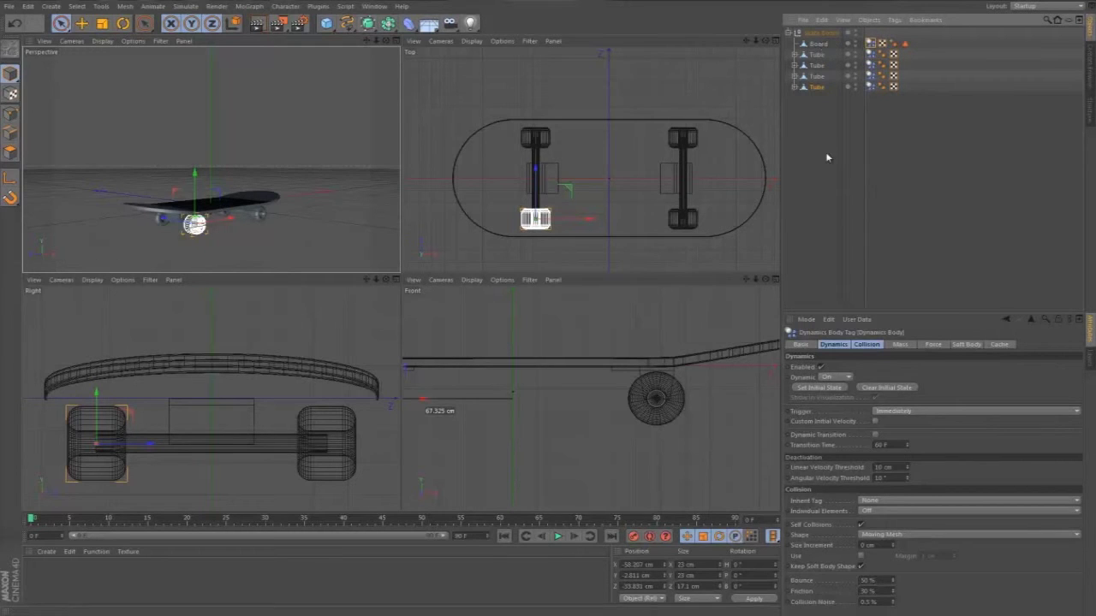
- Play the dynamics simulation to check how the skateboard falls, and return to the first frame
left_click_drag(377, 40, 349, 41)
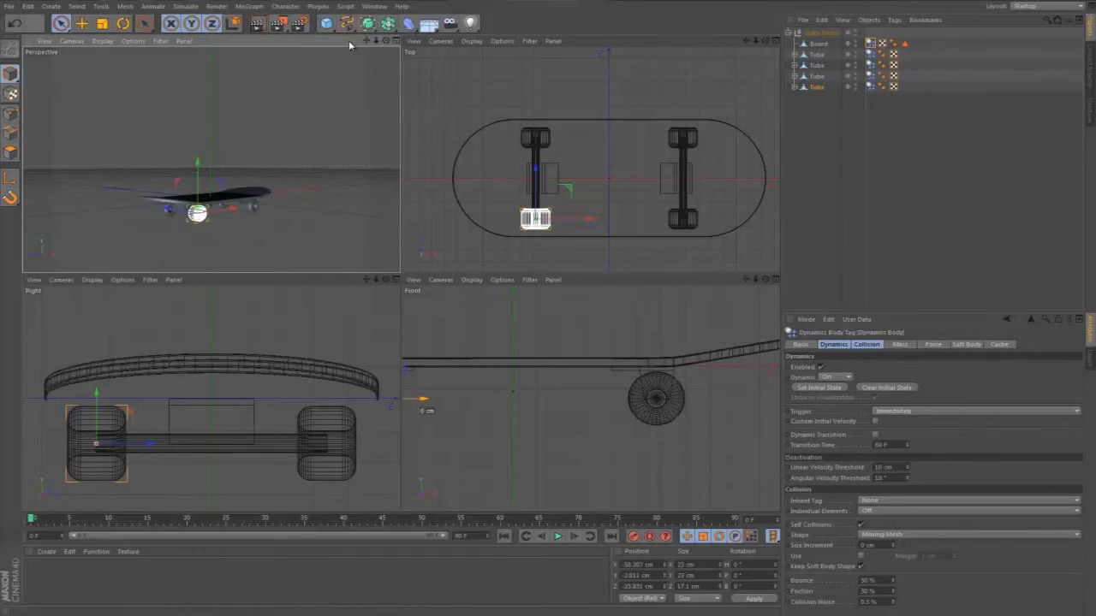
left_click(557, 536)
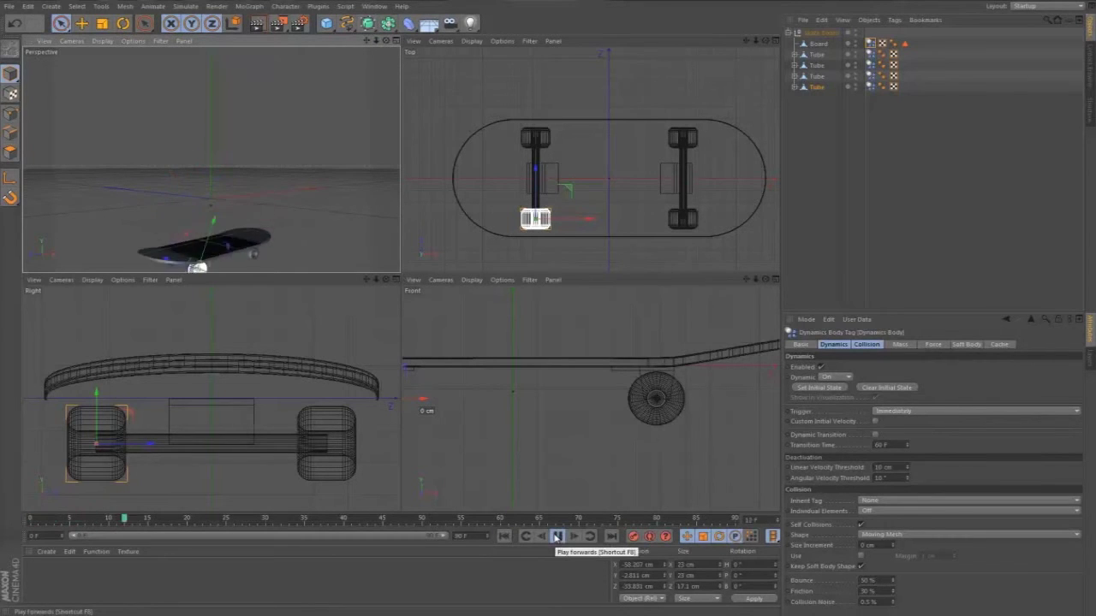
left_click(511, 537)
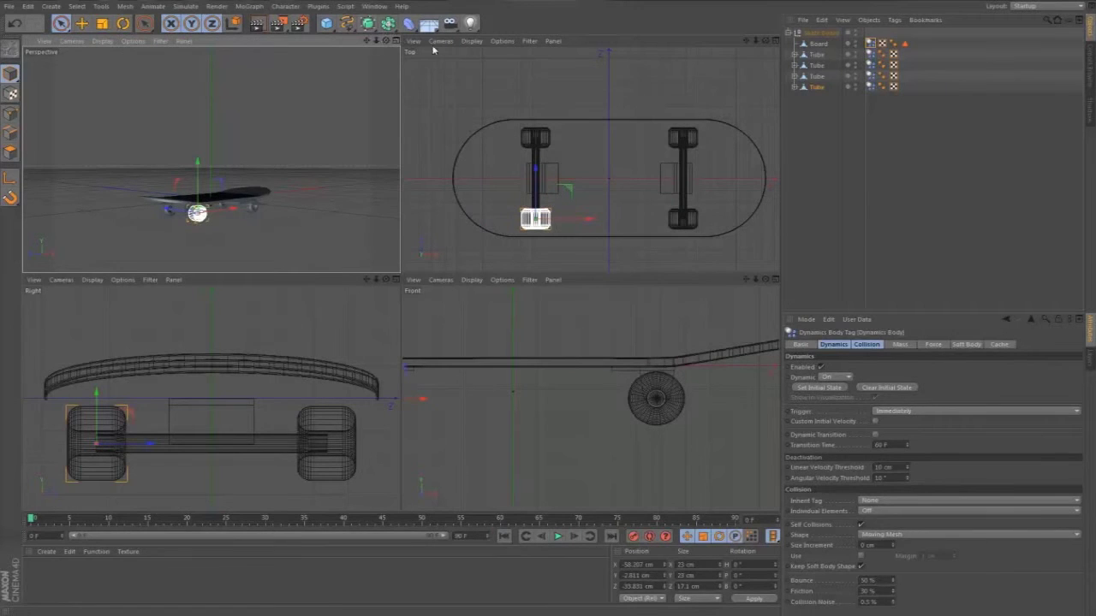
- Add a Floor lowered to about -58 cm on Y beneath the wheels and give it a Collider Body tag
left_click_drag(429, 23, 459, 39)
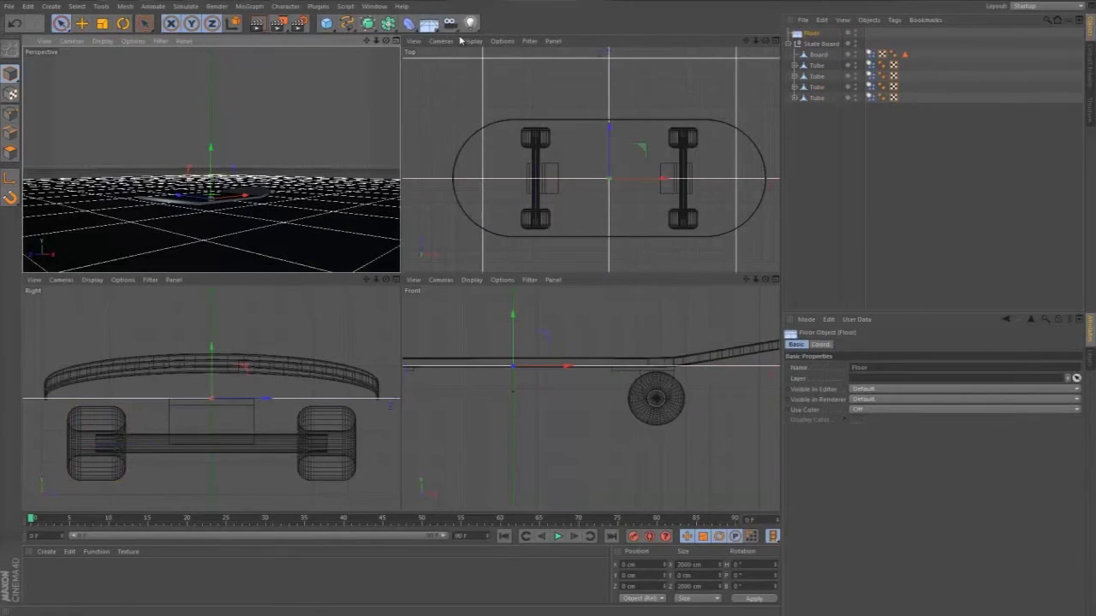
left_click_drag(215, 151, 253, 198)
right_click(809, 34)
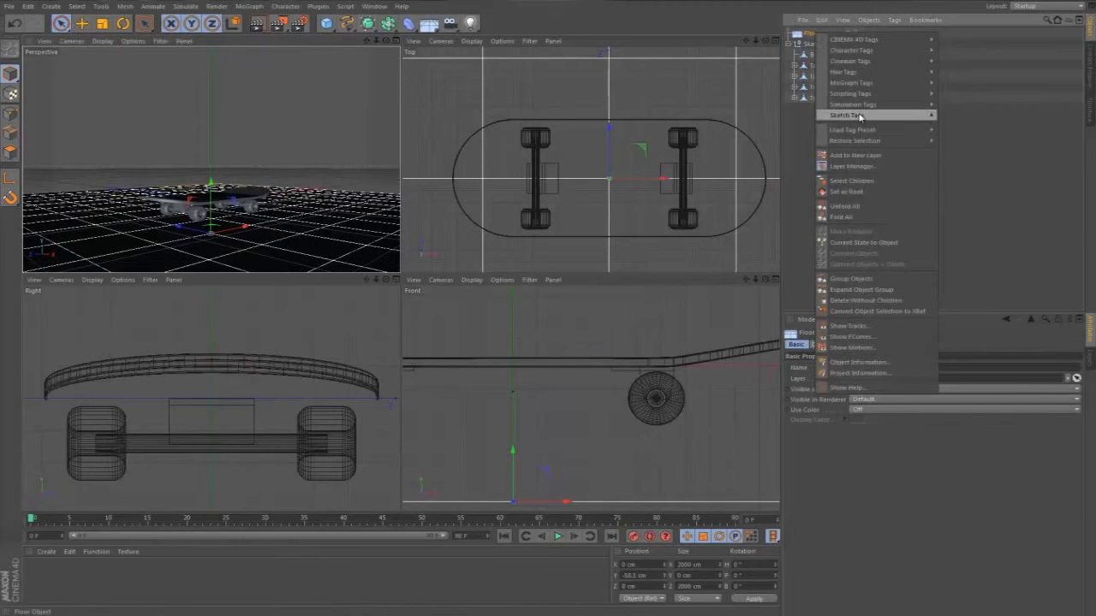
mouse_move(870, 106)
left_click(969, 129)
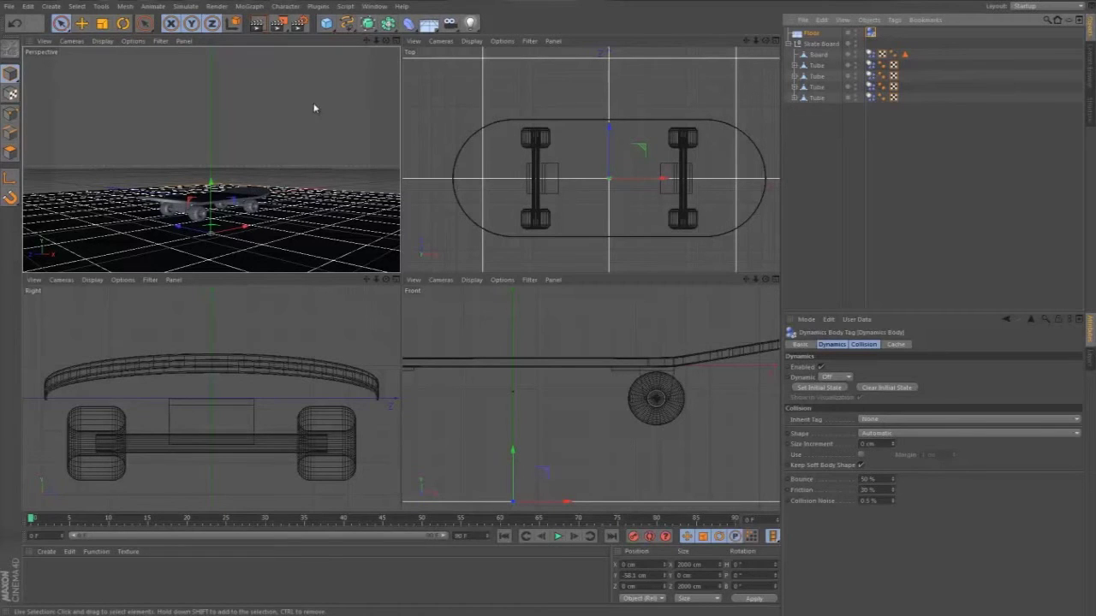
- Play the simulation in the enlarged Perspective view while extending the timeline and its preview range to 300 frames
left_click_drag(367, 40, 393, 272)
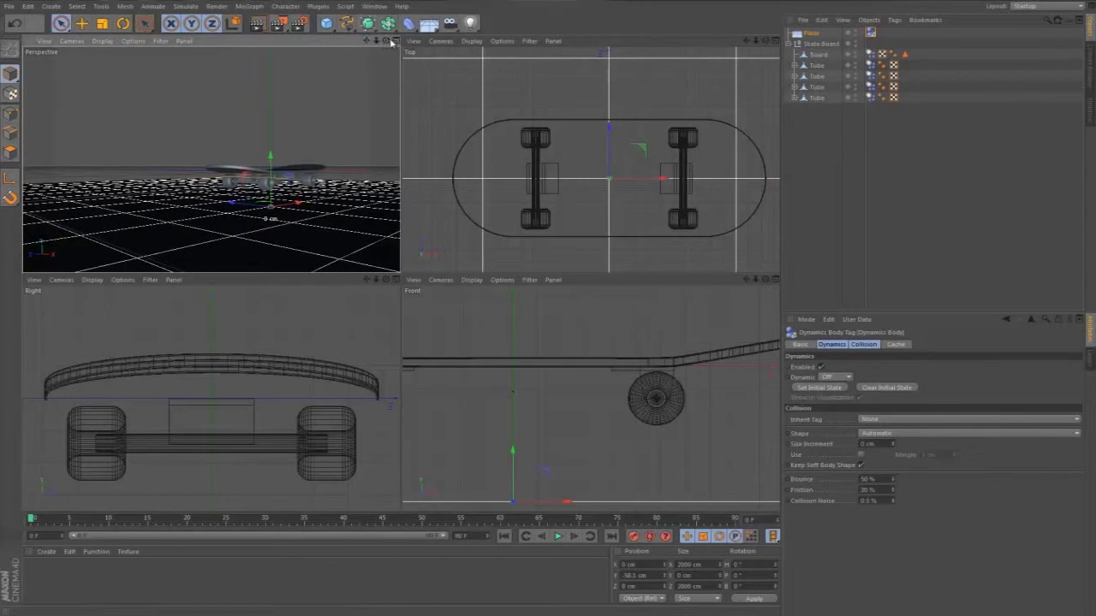
left_click(395, 42)
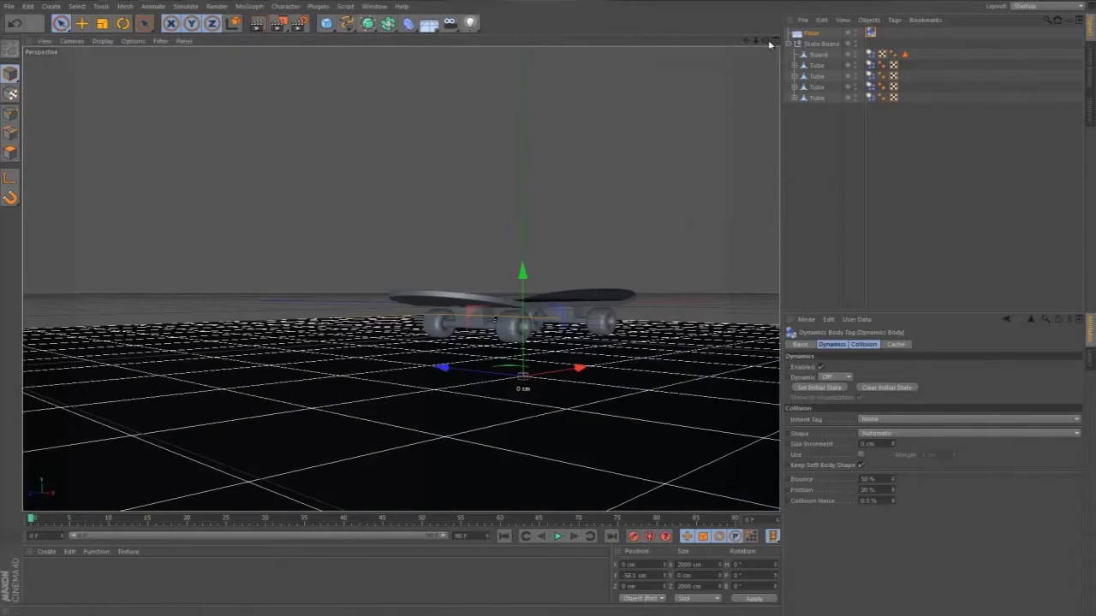
left_click_drag(757, 44, 617, 467)
left_click(565, 540)
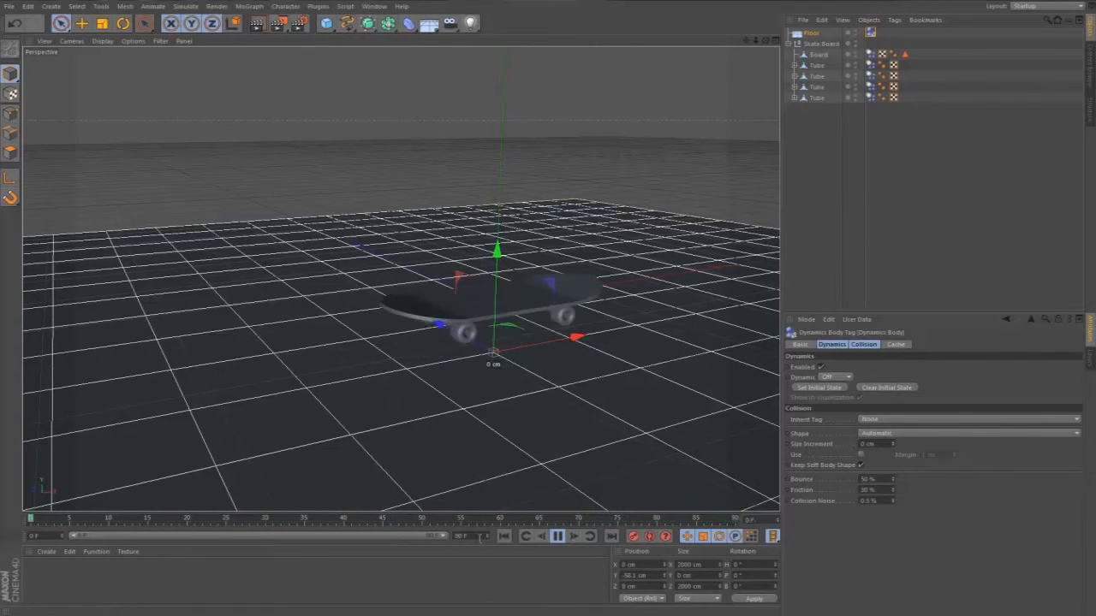
type("300")
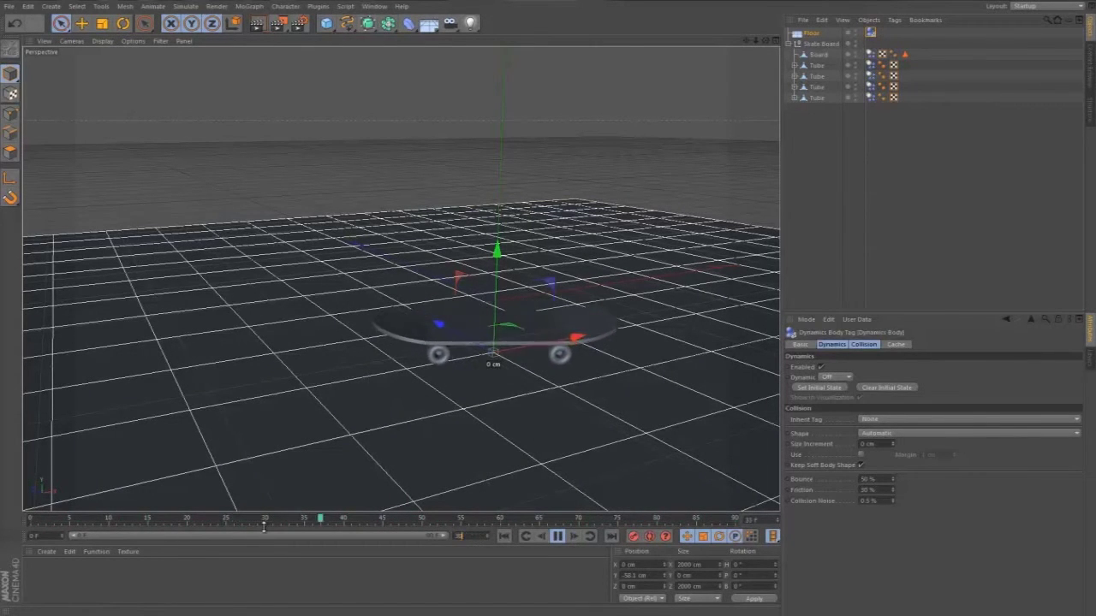
key("Return")
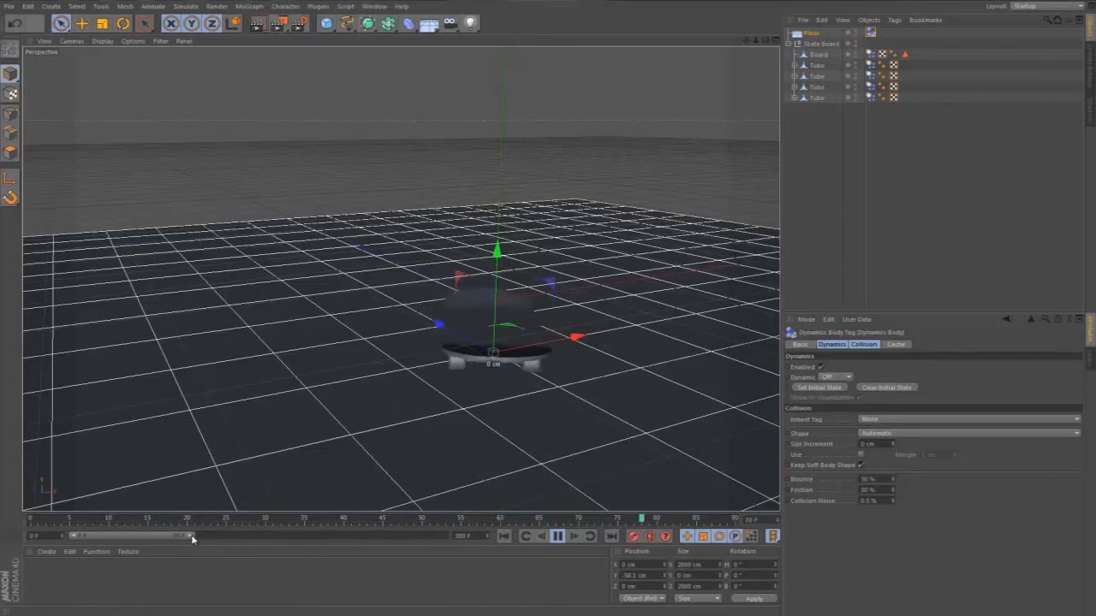
left_click_drag(190, 536, 445, 536)
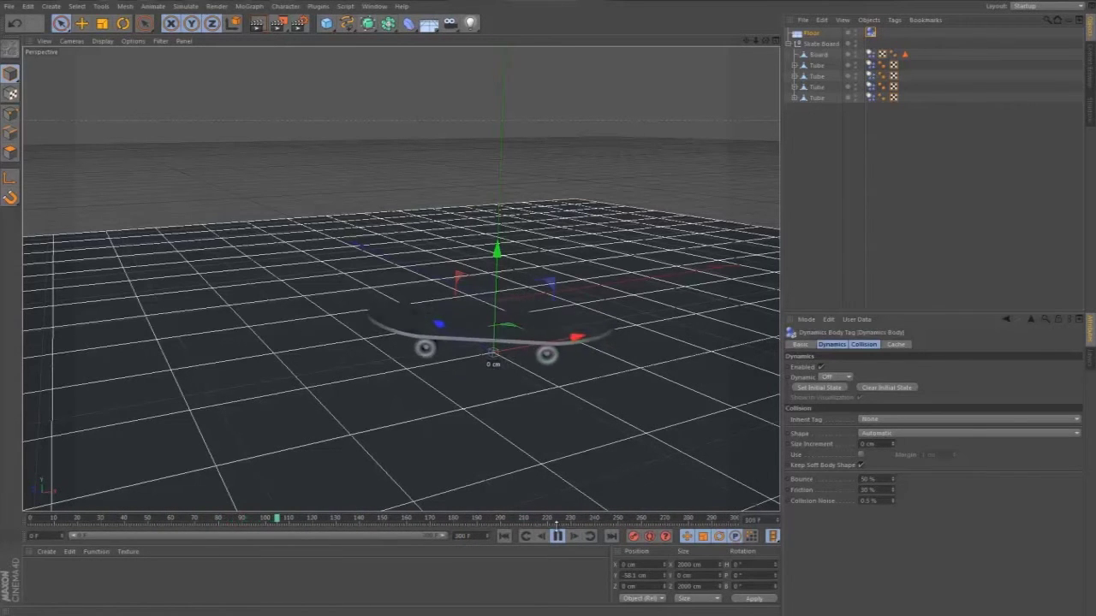
left_click(556, 537)
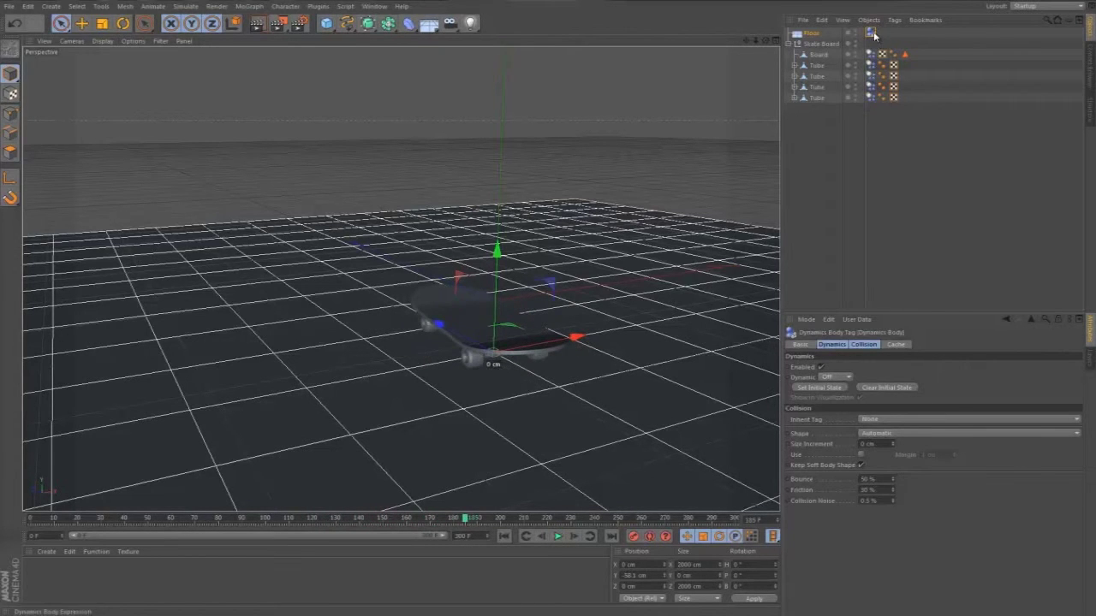
- Set the Floor's collision friction to 150 % and replay the simulation from the start
key("F5")
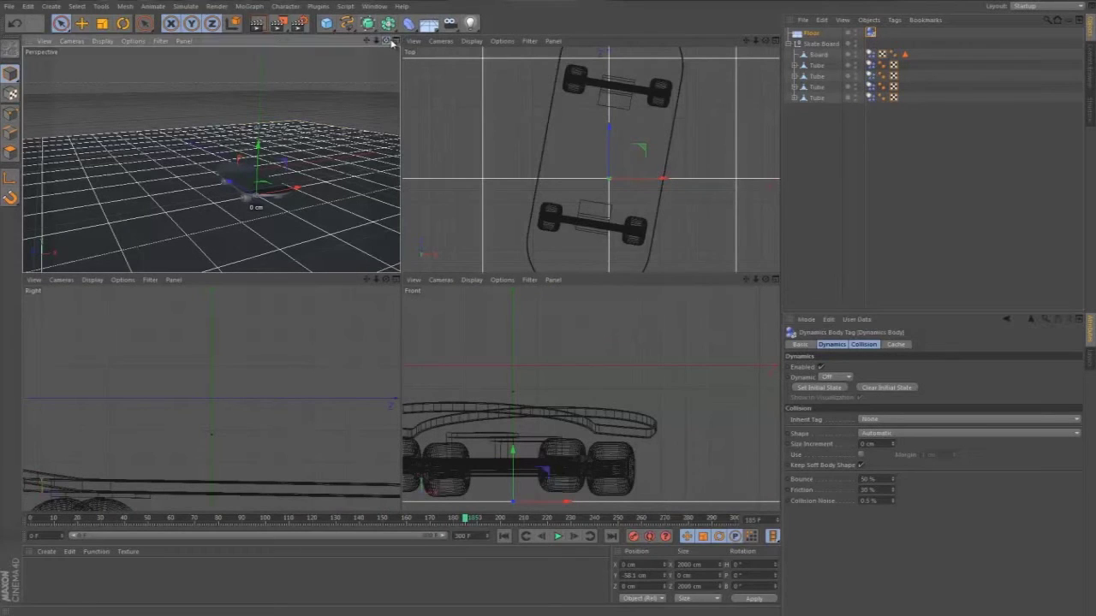
left_click(396, 41)
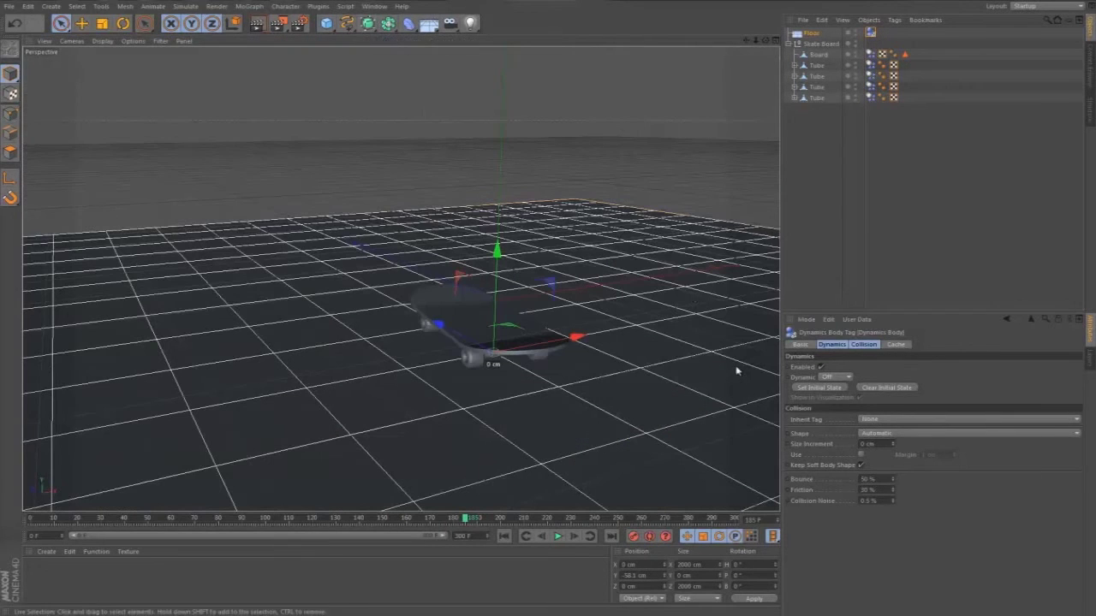
left_click(885, 489)
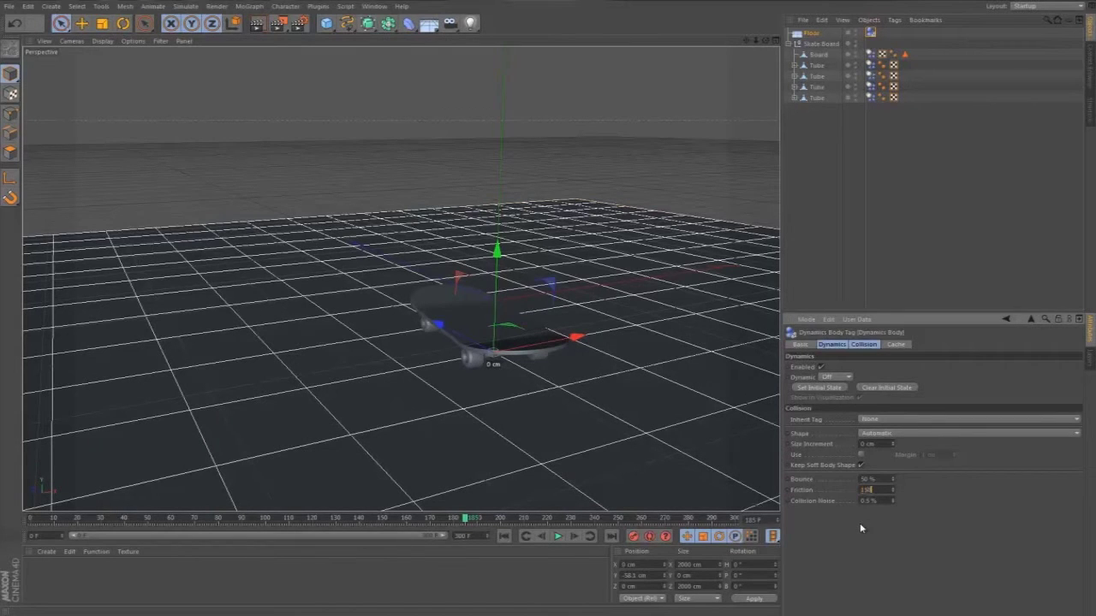
left_click(503, 535)
left_click(556, 536)
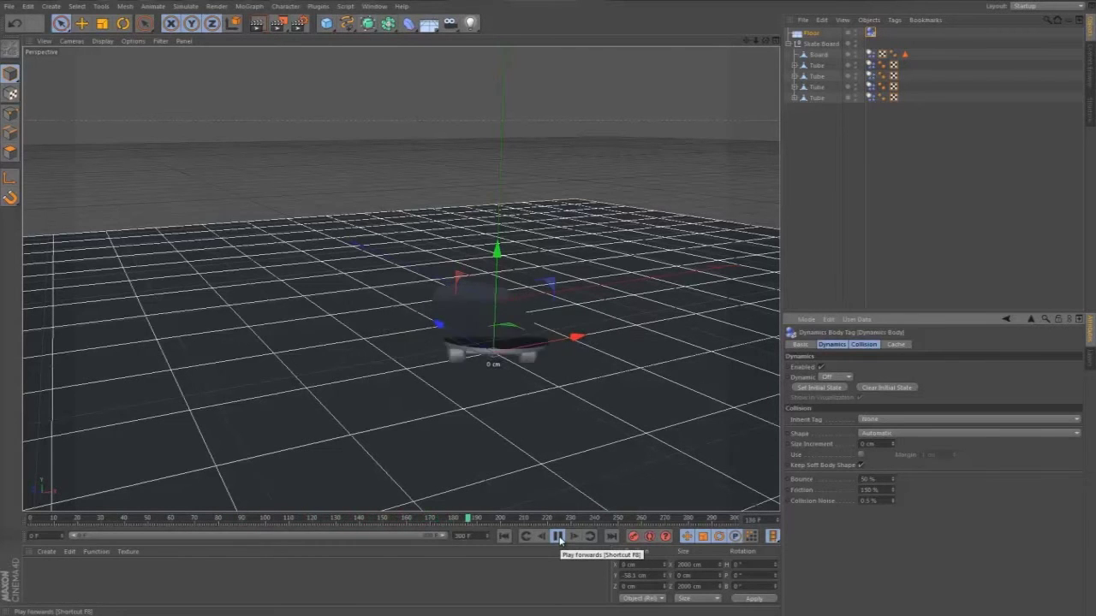
middle_click(567, 360)
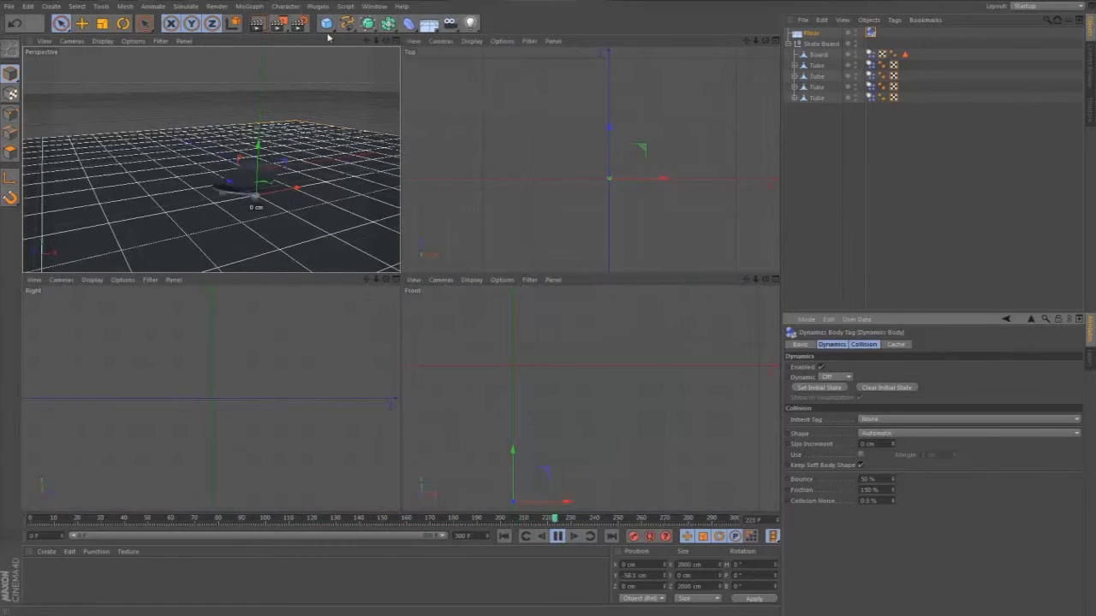
left_click(395, 41)
left_click(557, 536)
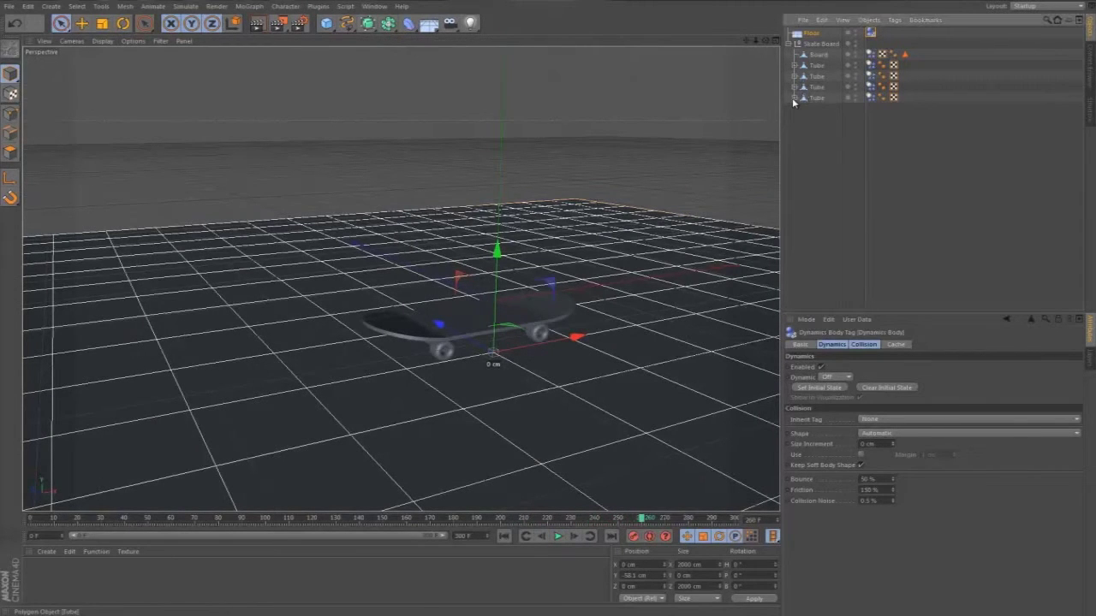
- Expand the four Tube hierarchies to reveal their Motors and Connectors
left_click(794, 98)
left_click(795, 86)
left_click(796, 77)
left_click(795, 66)
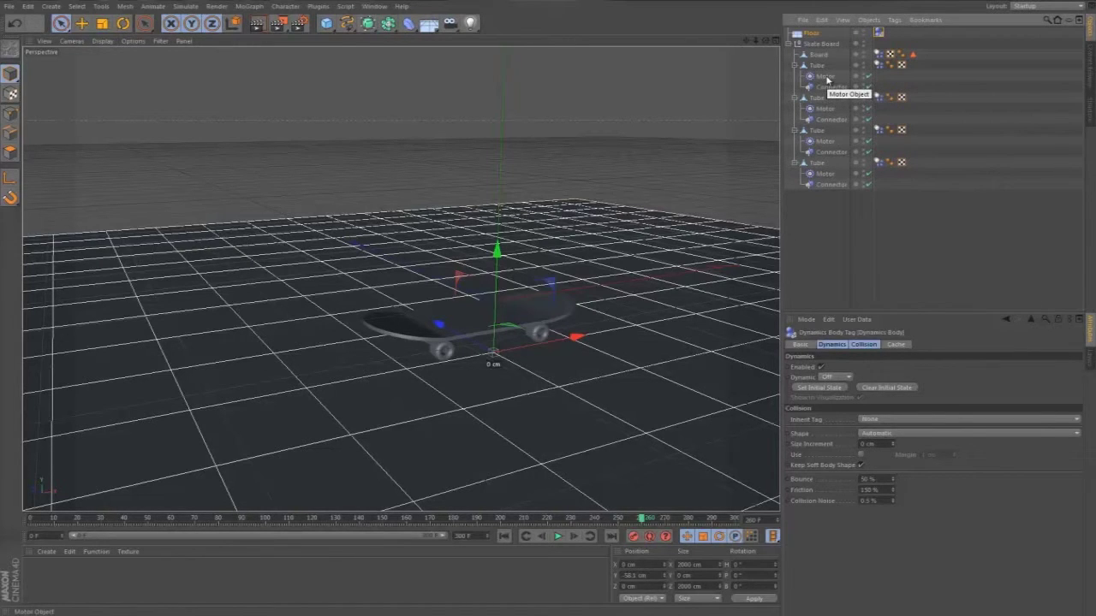
- Try to change the heading rotation of the Motors under the first and last Tubes
left_click(826, 77)
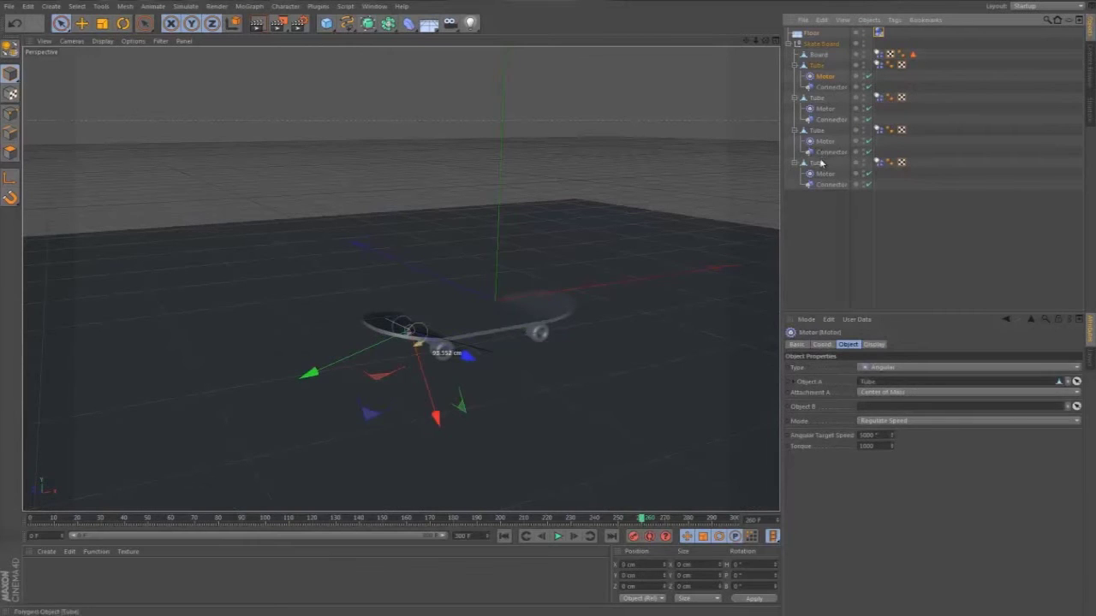
left_click(823, 142, "ctrl")
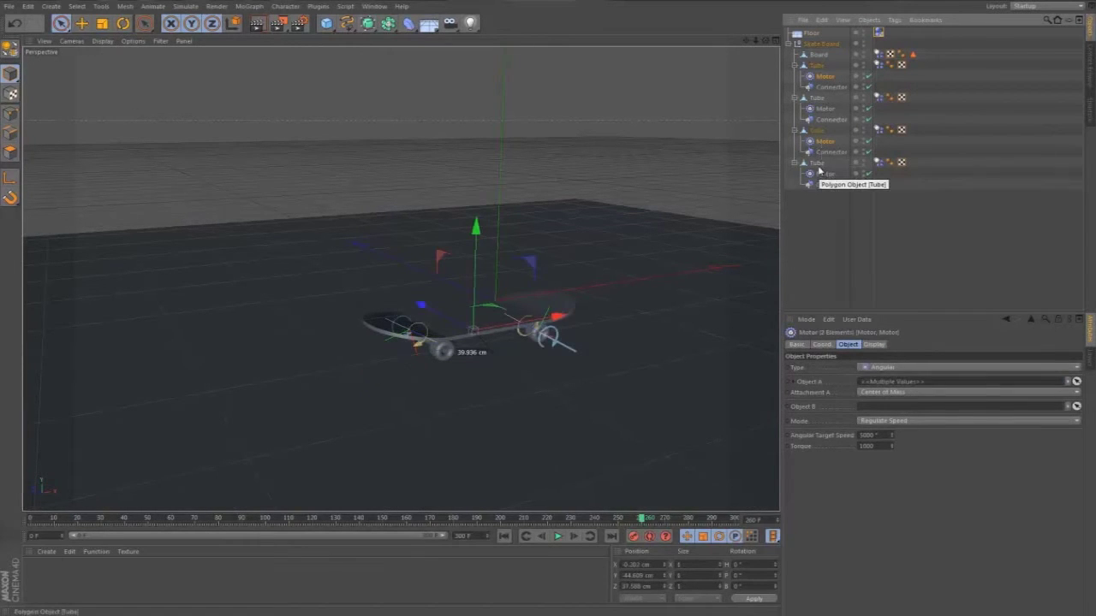
left_click(819, 174)
left_click(825, 76, "ctrl")
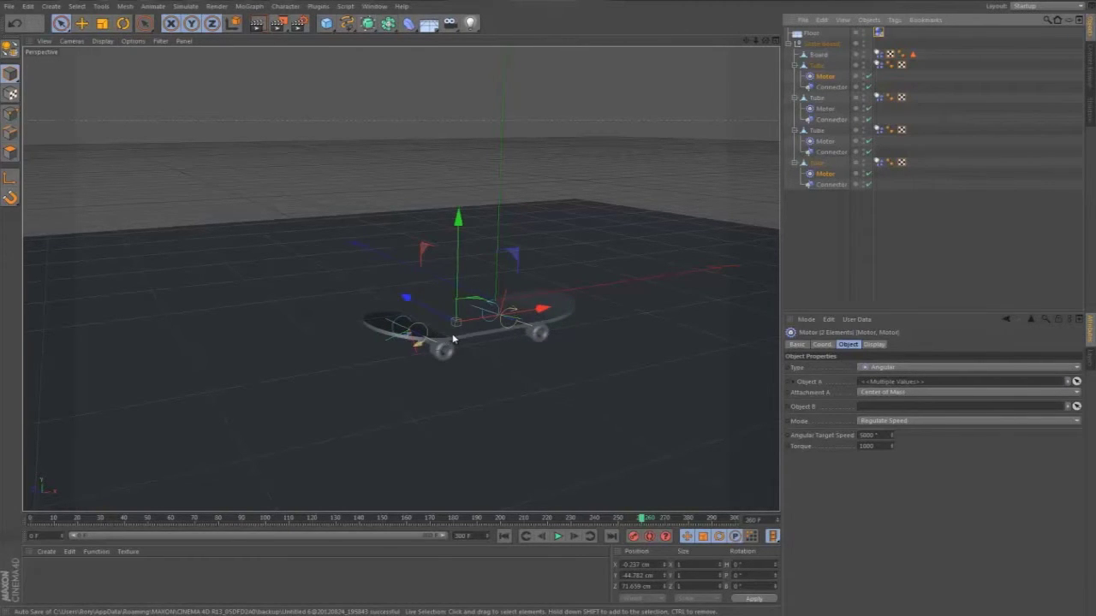
left_click(822, 344)
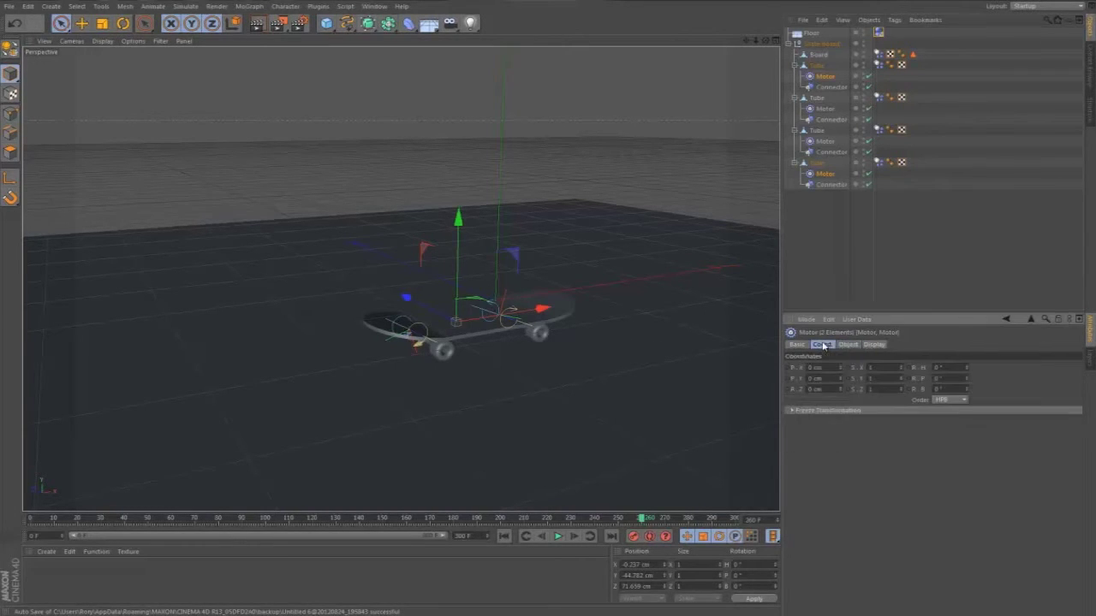
left_click_drag(968, 367, 969, 366)
key("ctrl+z")
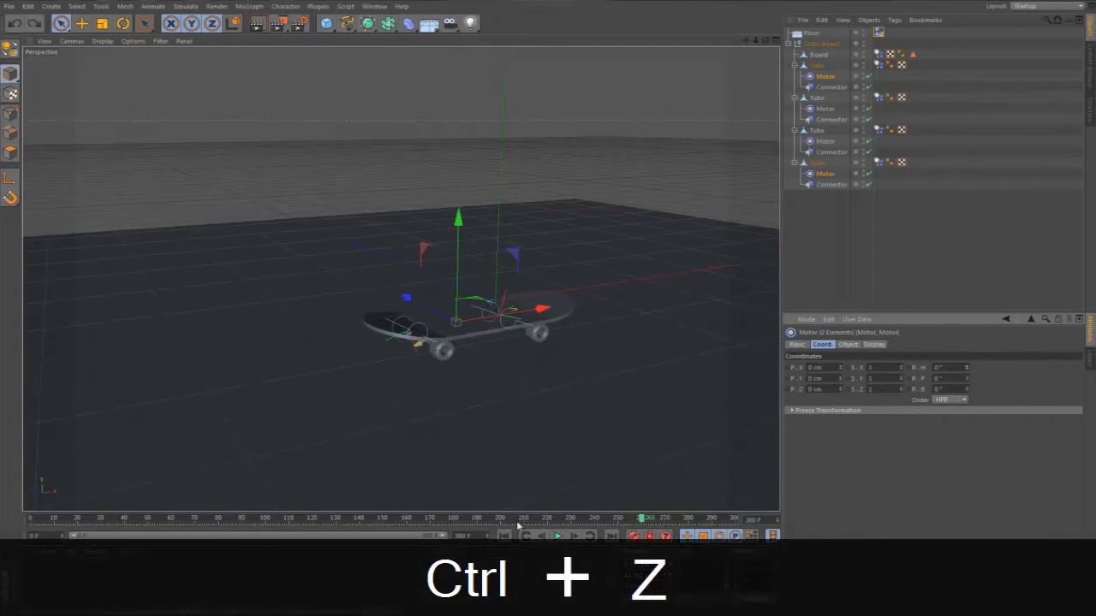
- Return to the first frame and examine the orientation of the Motors under the third and fourth Tubes
left_click(503, 536)
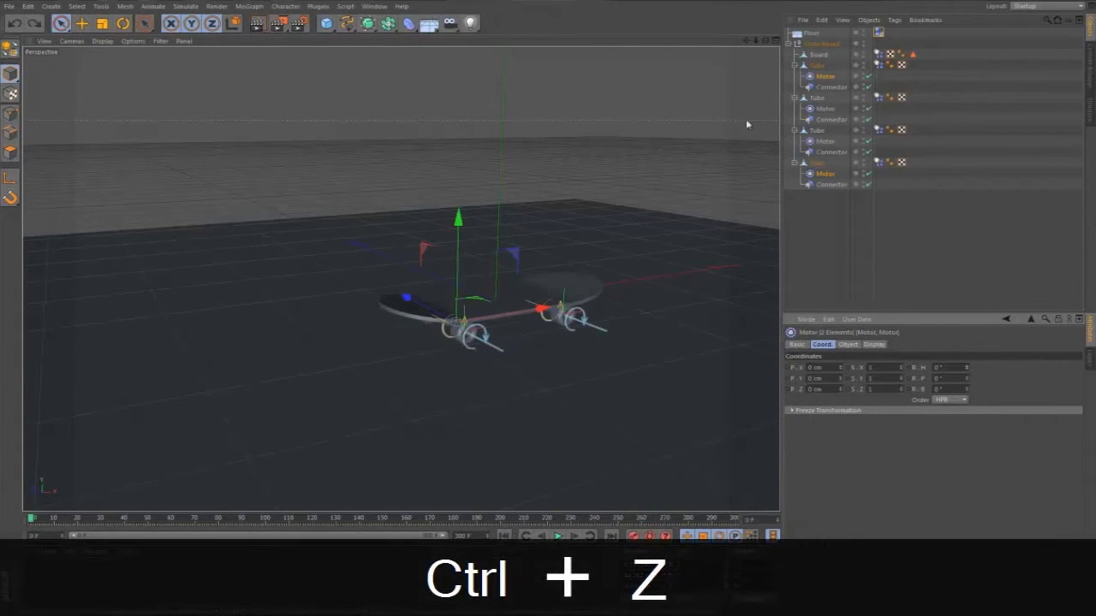
middle_click(746, 124)
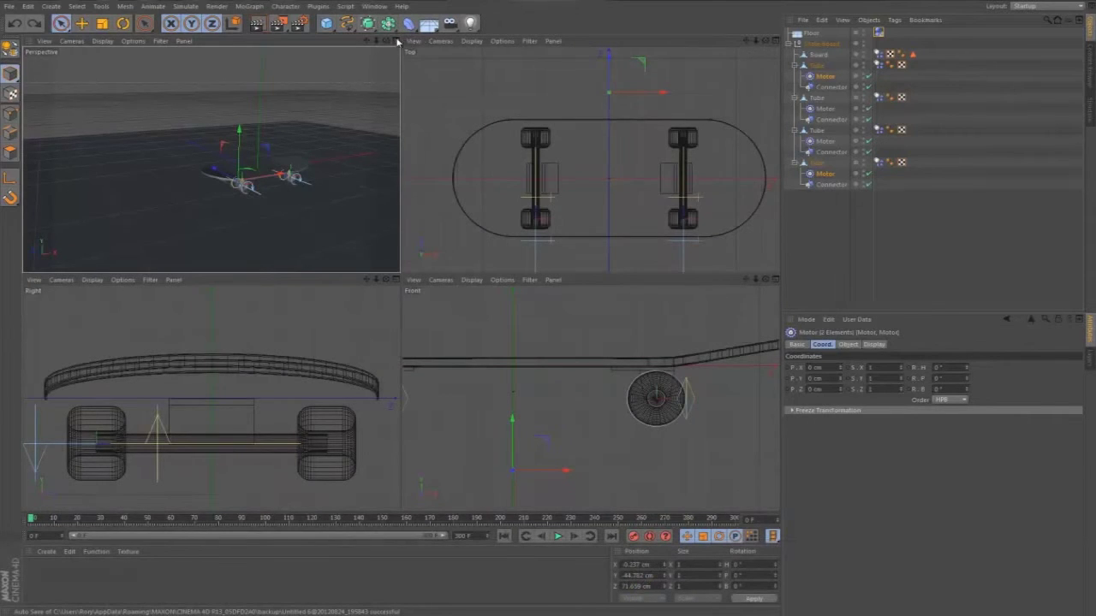
left_click(396, 41)
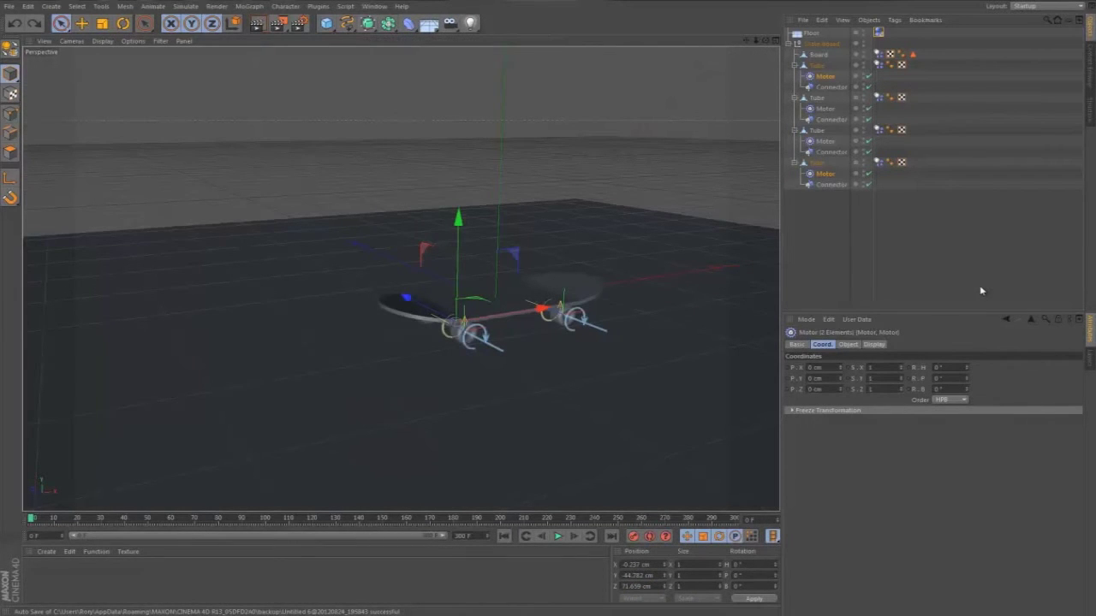
middle_click(529, 324)
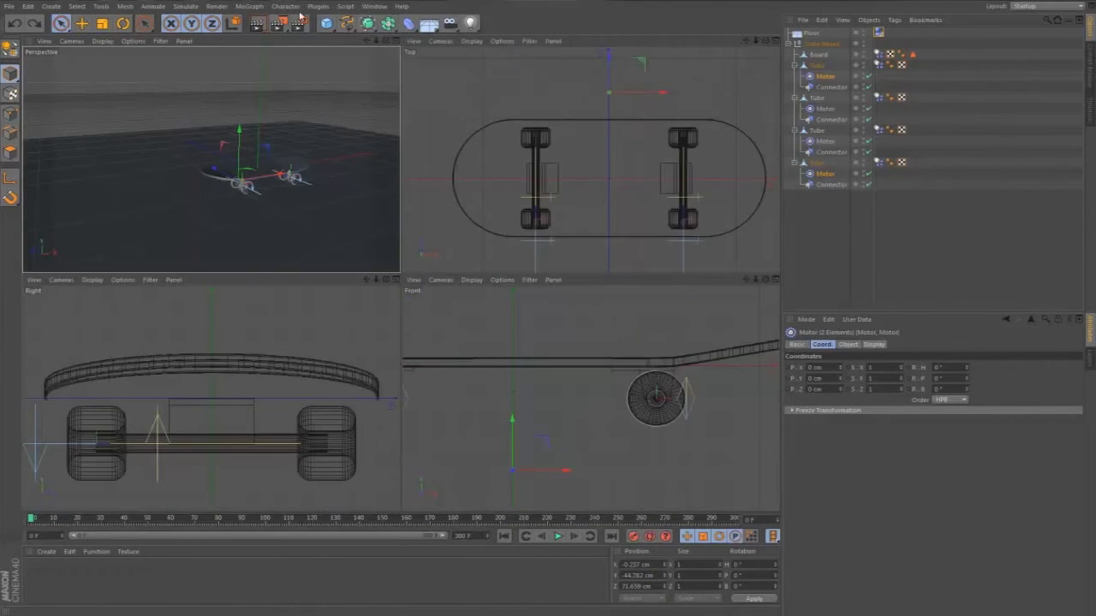
left_click(397, 41)
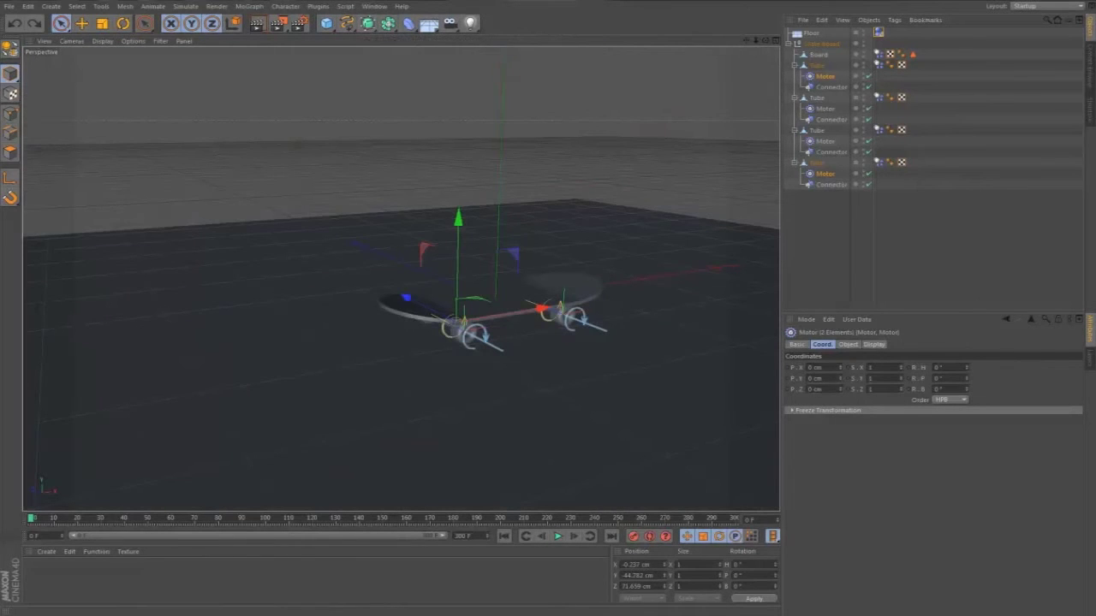
left_click(825, 141)
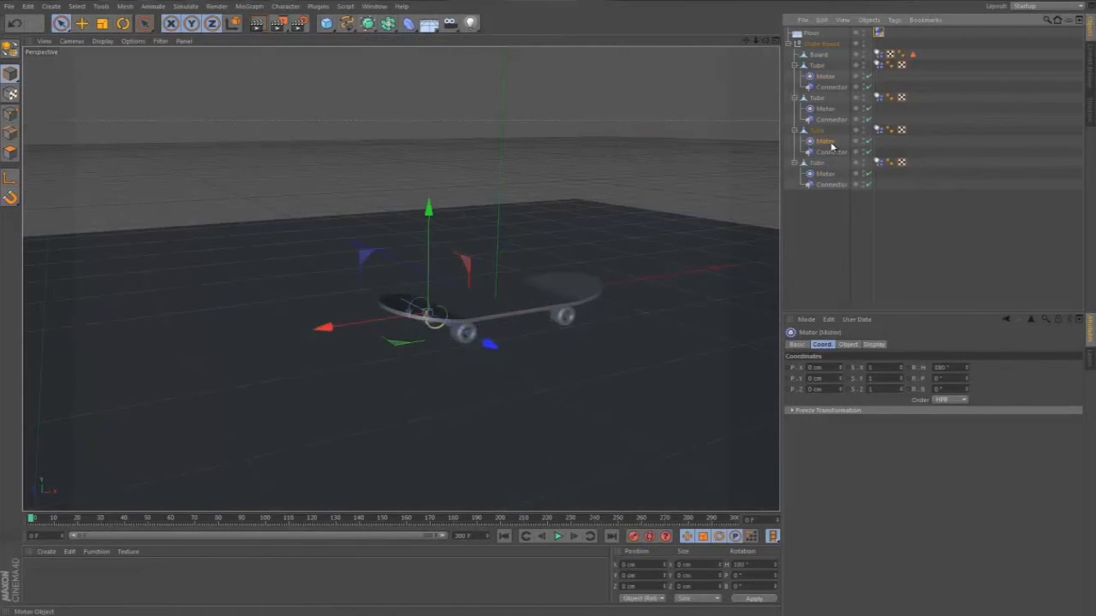
left_click(822, 174)
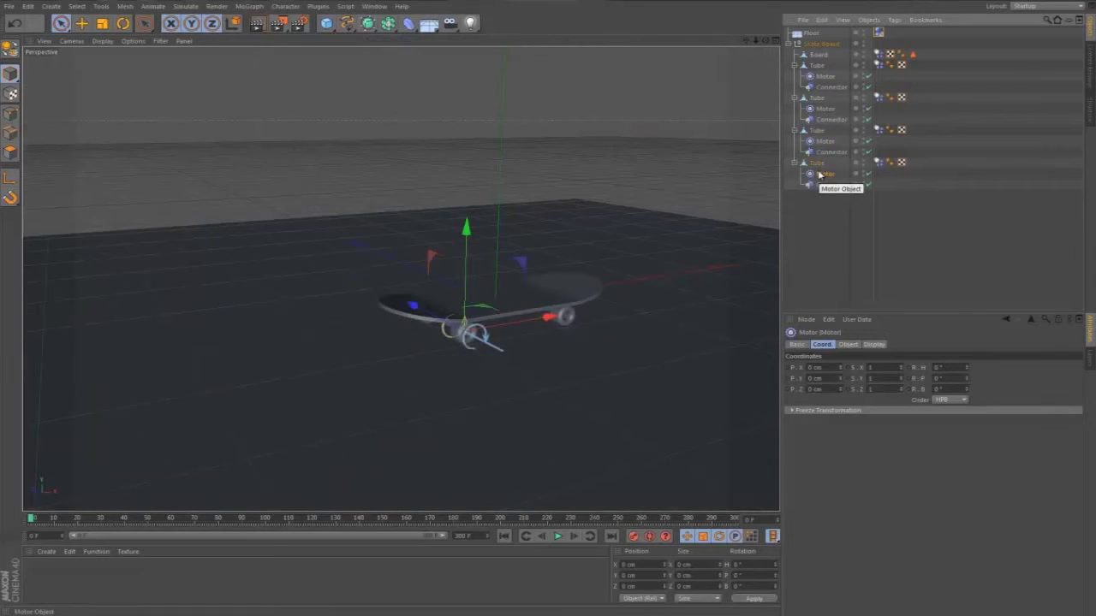
left_click(824, 142)
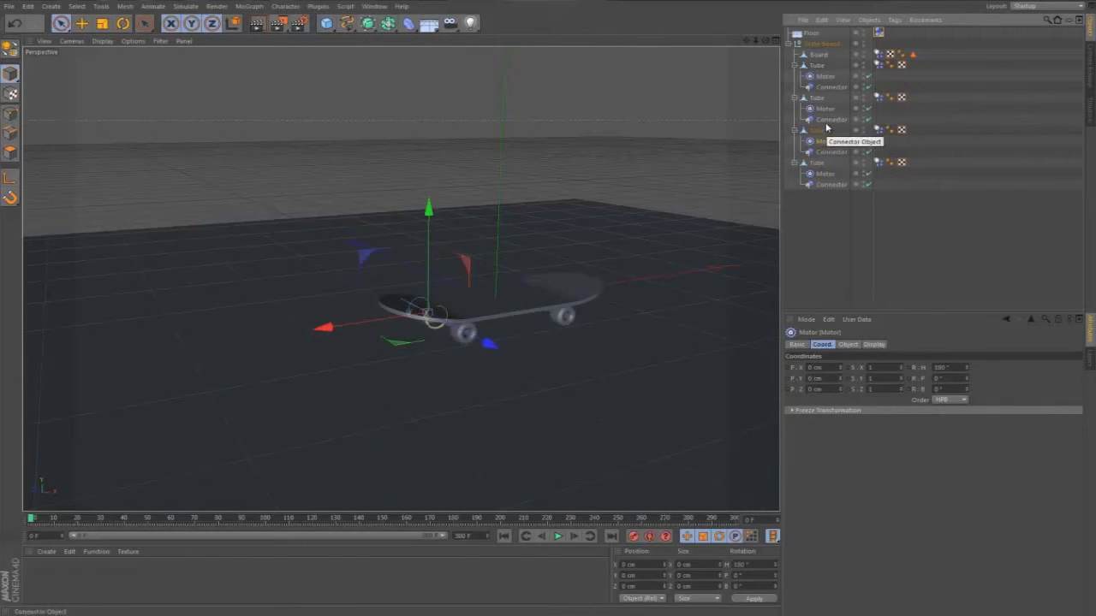
- Set the angular target speed of the Motors under the second and third Tubes to -5000°
left_click(825, 110)
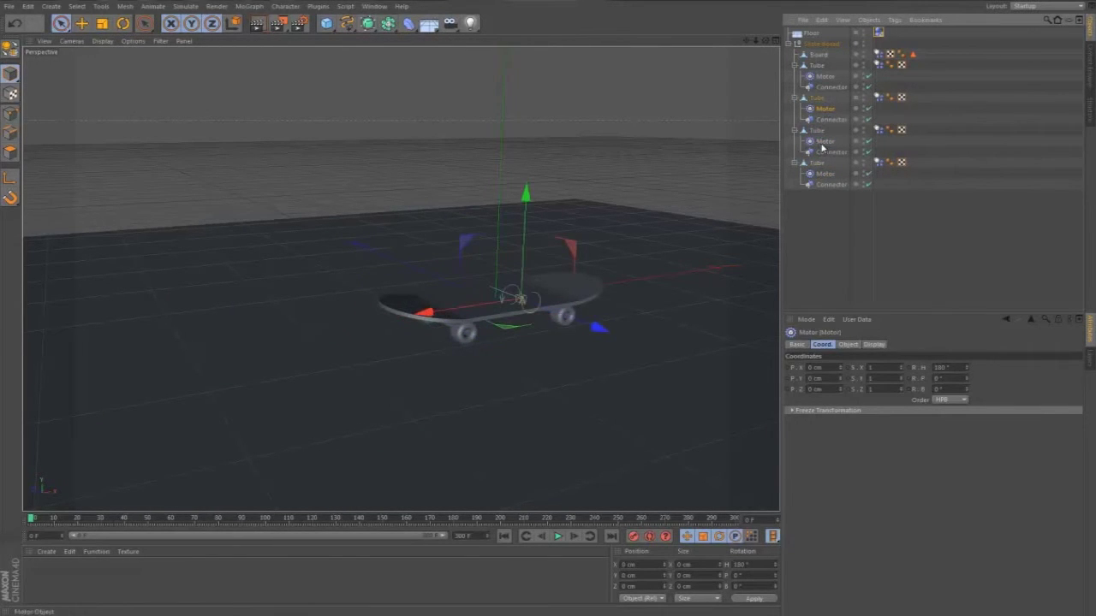
left_click(825, 143, "shift")
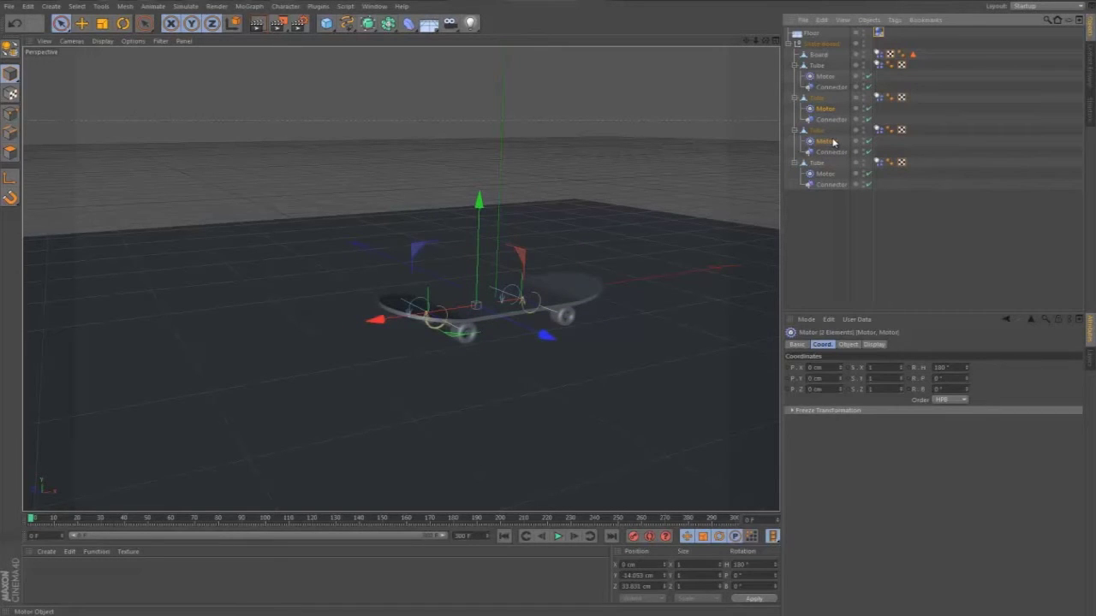
left_click(848, 345)
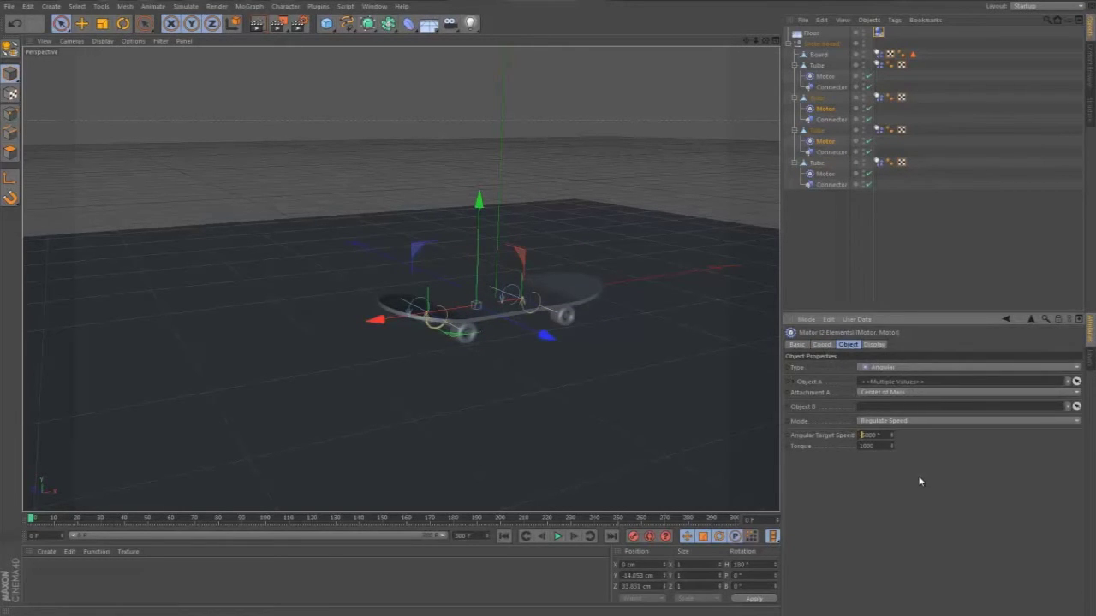
key("F5")
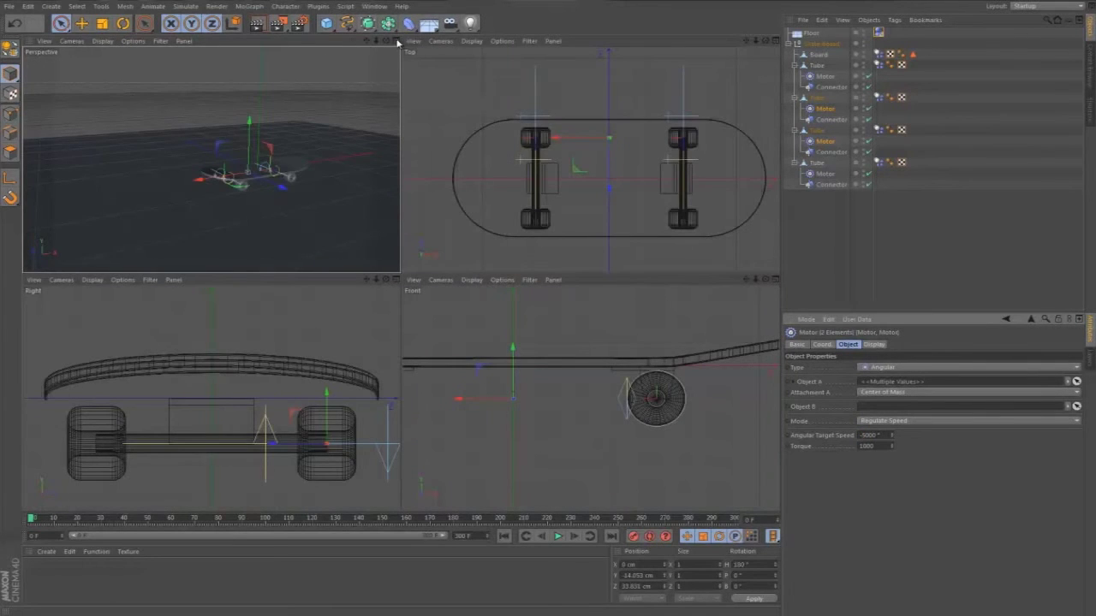
left_click(395, 40)
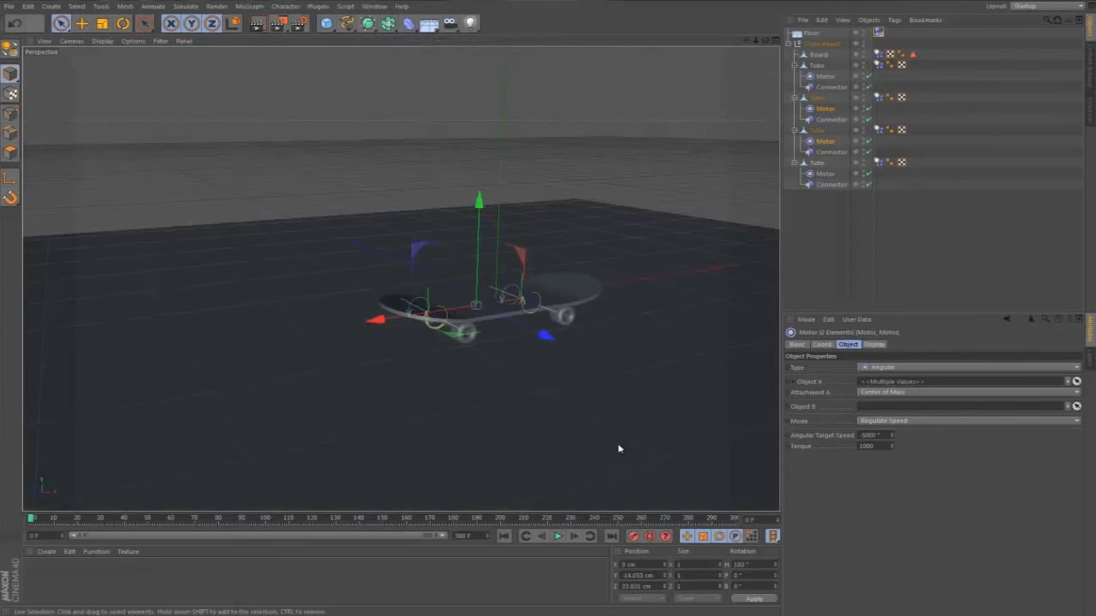
- Play the simulation to check how the skateboard rolls, then stop it and return to the first frame
left_click(556, 536)
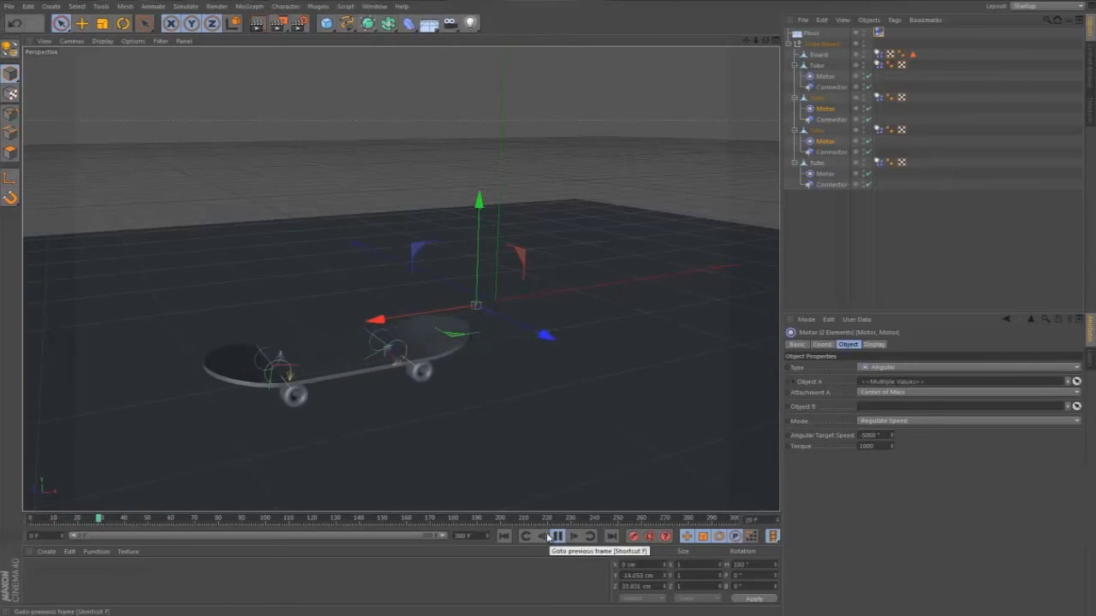
left_click(557, 536)
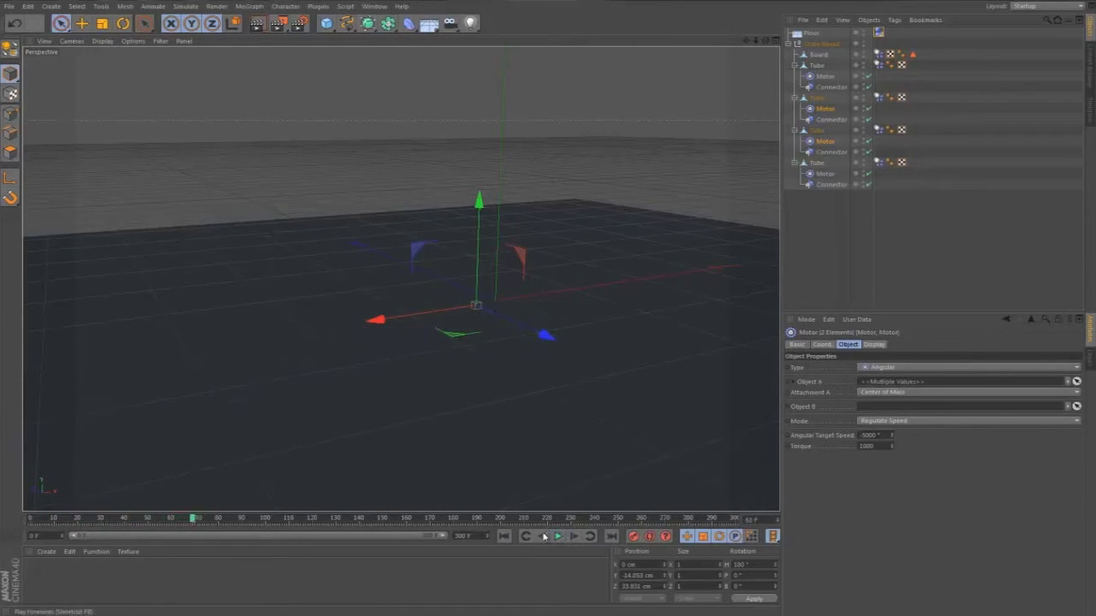
left_click(503, 536)
- Select the dynamics body tags of all four Tubes and replay the simulation with the whole Floor in view
left_click_drag(875, 182, 878, 65)
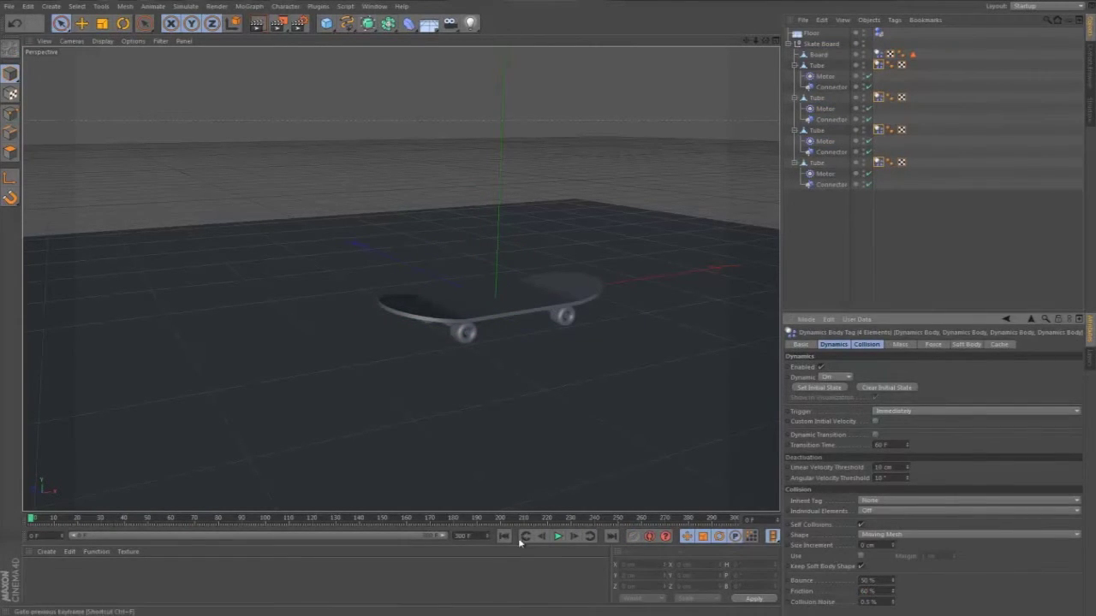
scroll(545, 303, "down", 6)
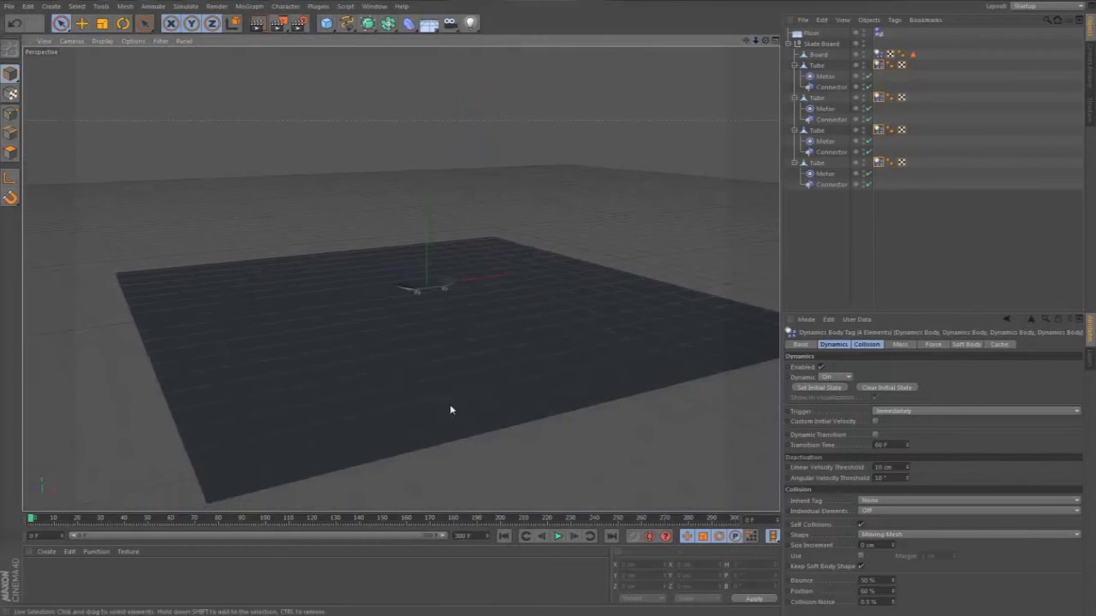
left_click(555, 537)
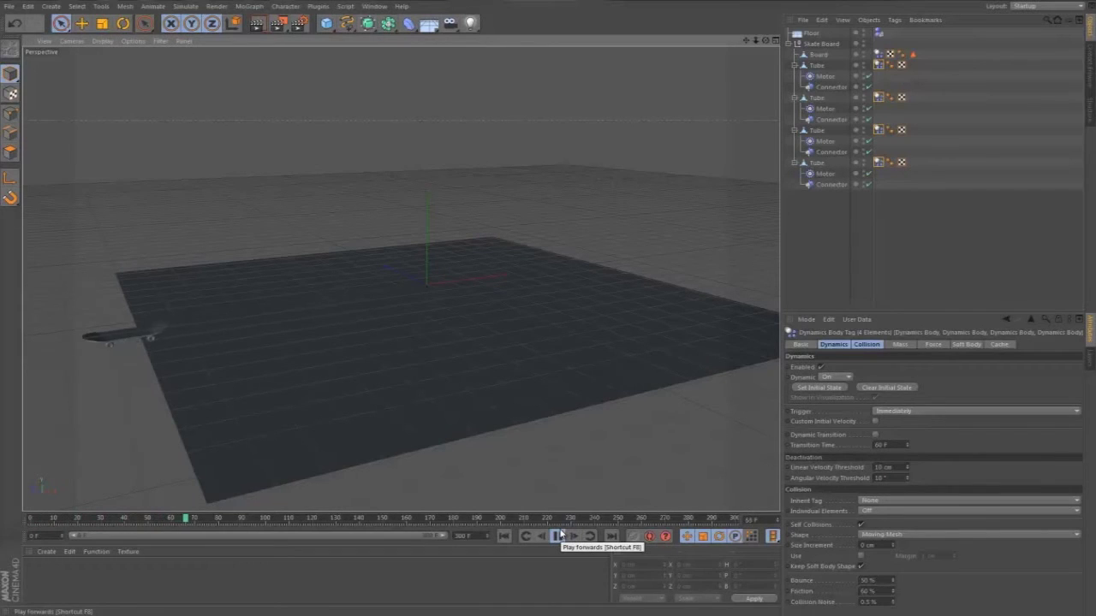
left_click(557, 537)
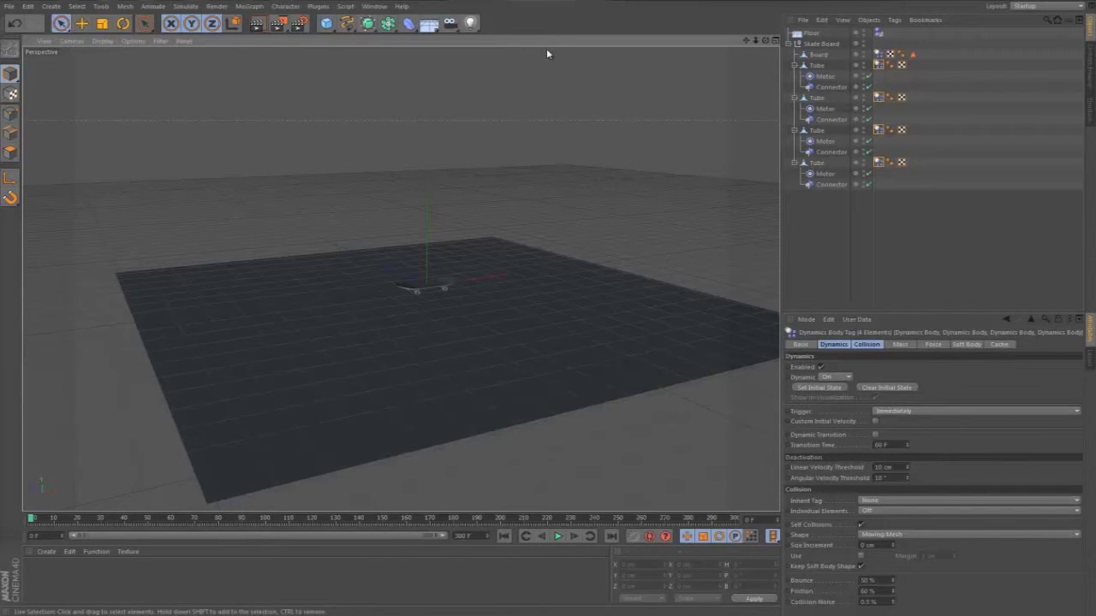
- Add a Cube about 1590 × 796 × 800 cm over the Floor and raise it about 60 cm
left_click_drag(333, 26, 416, 34)
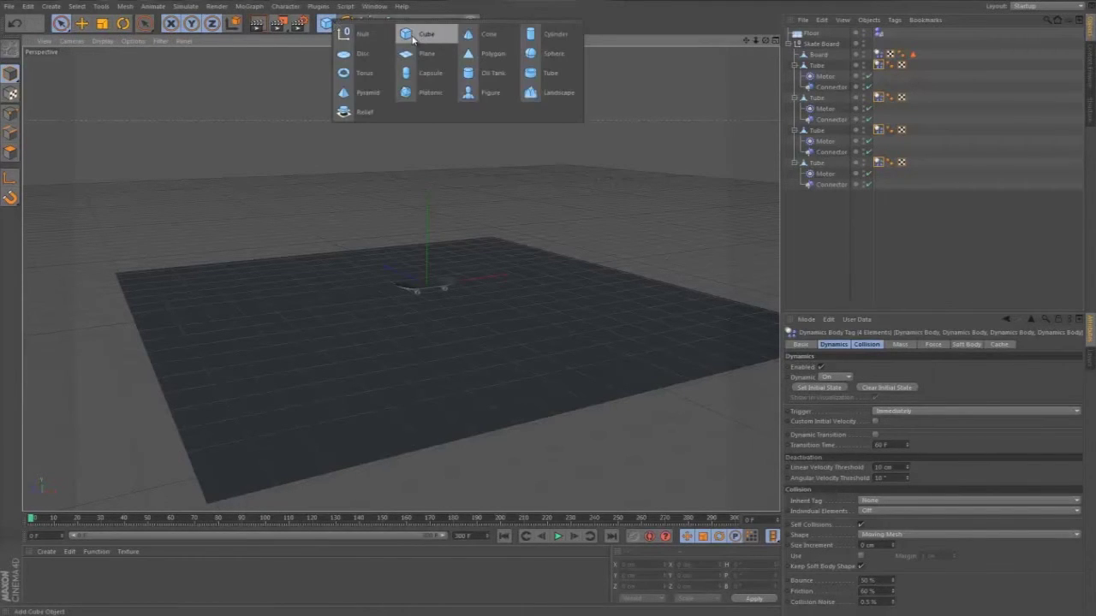
left_click(412, 36)
left_click_drag(451, 284, 589, 264)
left_click_drag(380, 265, 428, 163)
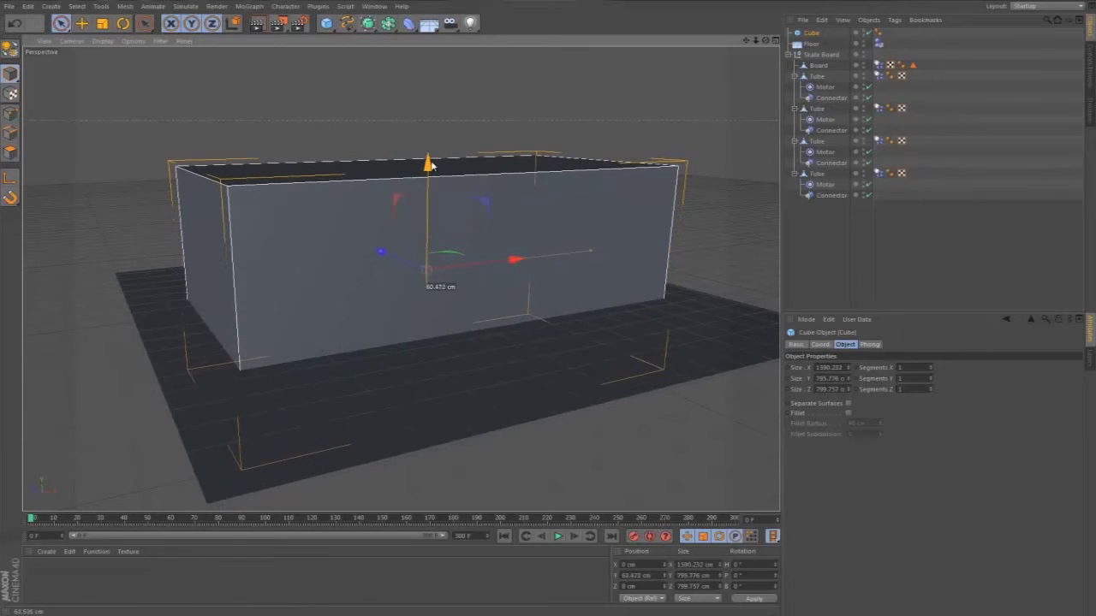
- Add a Cylinder oriented along Z, about 727 cm in radius and 1763 cm high, and raise it about 571 cm
left_click_drag(346, 23, 554, 50)
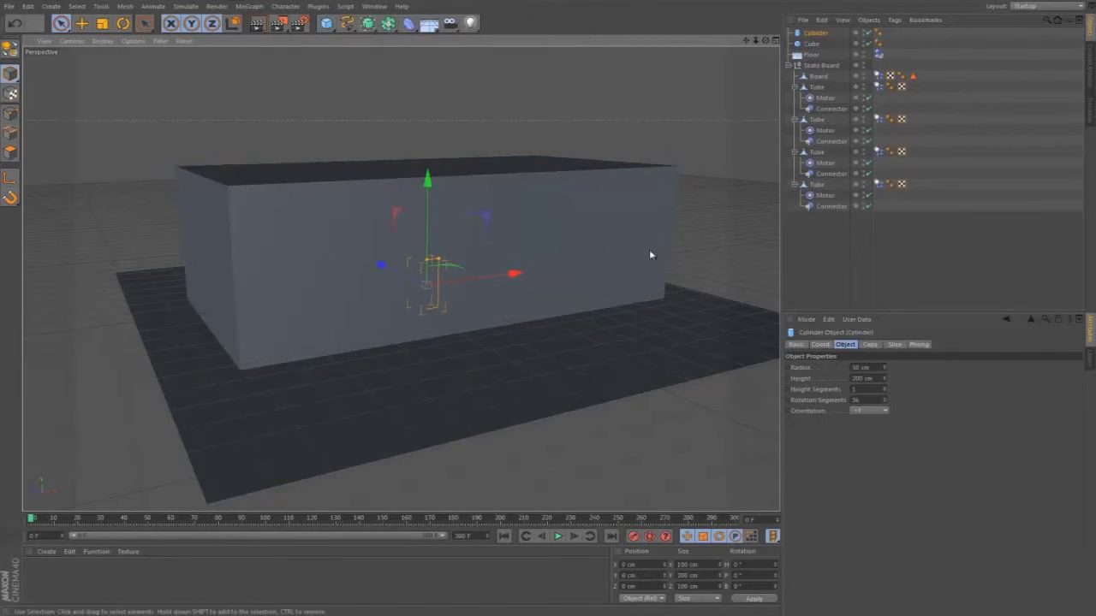
left_click(881, 413)
left_click(872, 422)
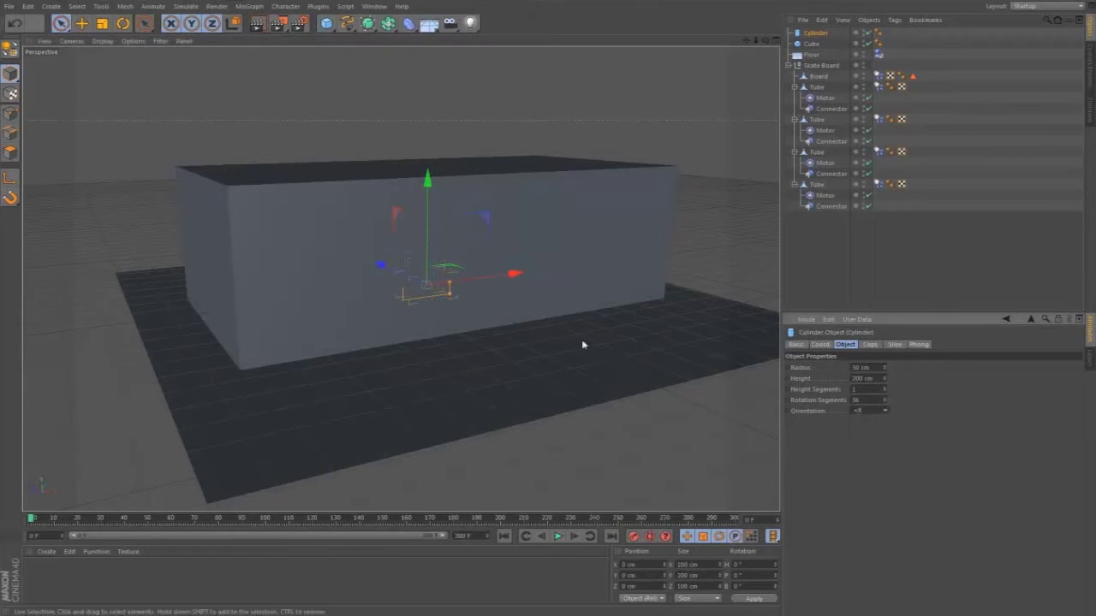
left_click(861, 410)
left_click(870, 466)
left_click_drag(486, 255, 351, 225)
left_click_drag(427, 183, 429, 31)
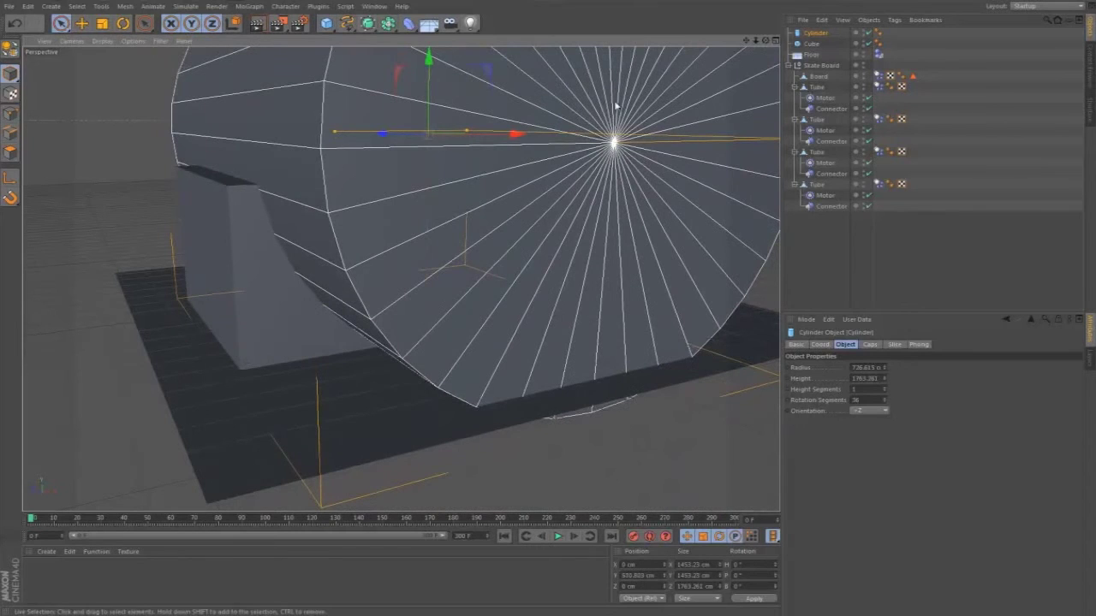
- Reduce the Cylinder's radius to about 663 cm, position it at about 669 cm in Y, and set its rotation segments to 120
left_click(774, 40)
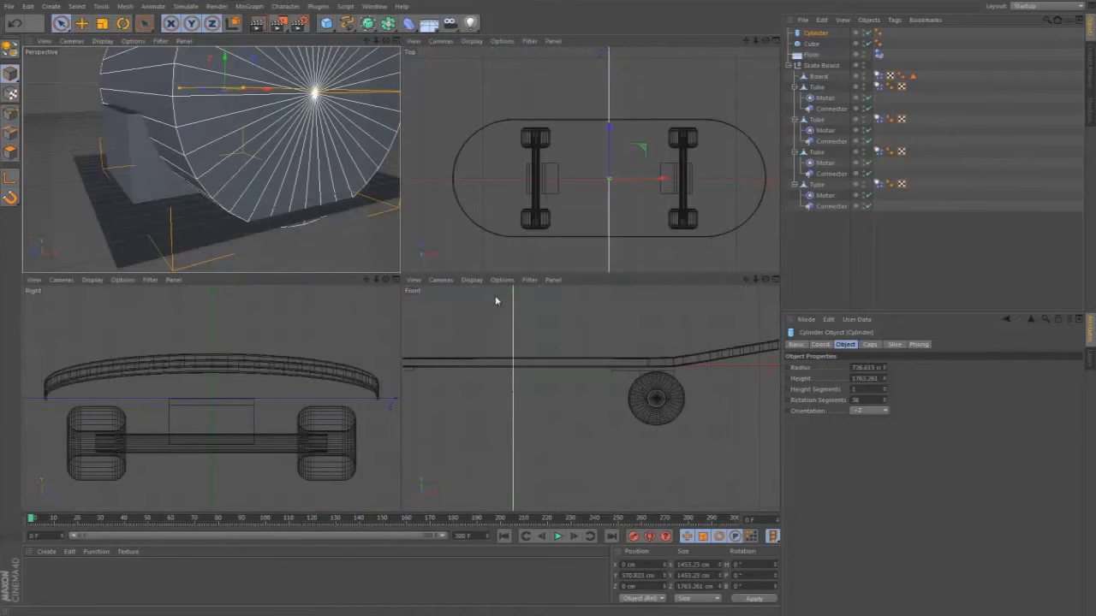
scroll(545, 310, "down", 15)
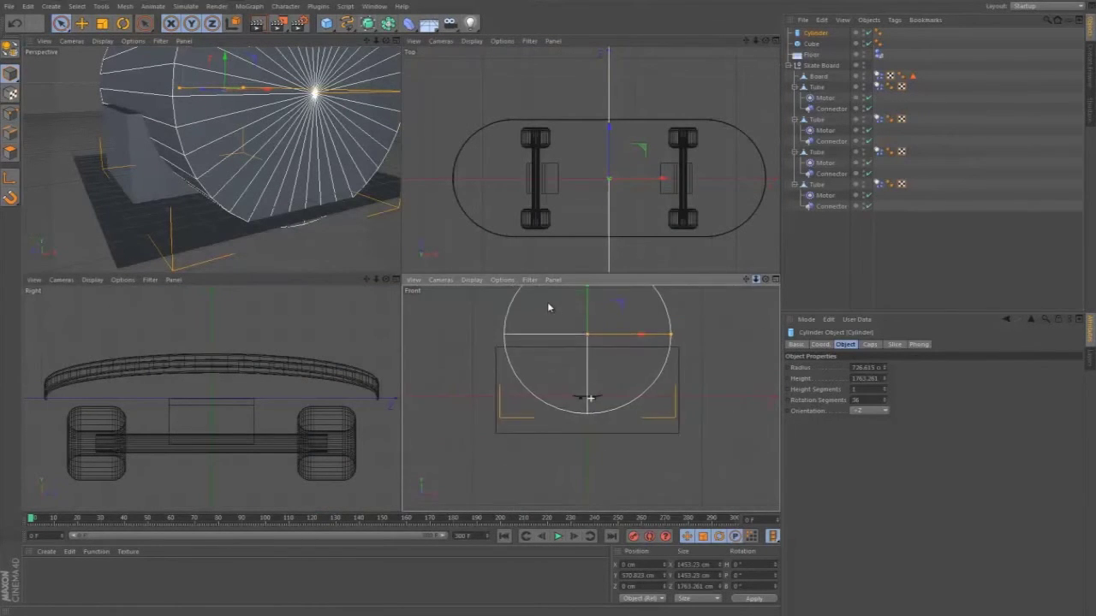
left_click_drag(636, 363, 632, 366)
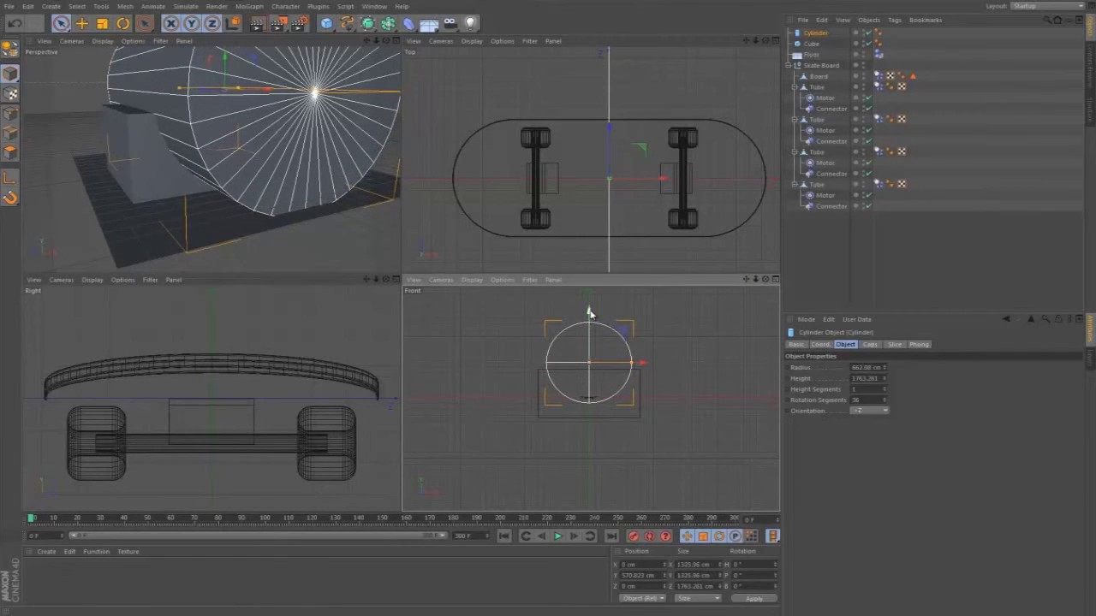
left_click_drag(589, 310, 591, 318)
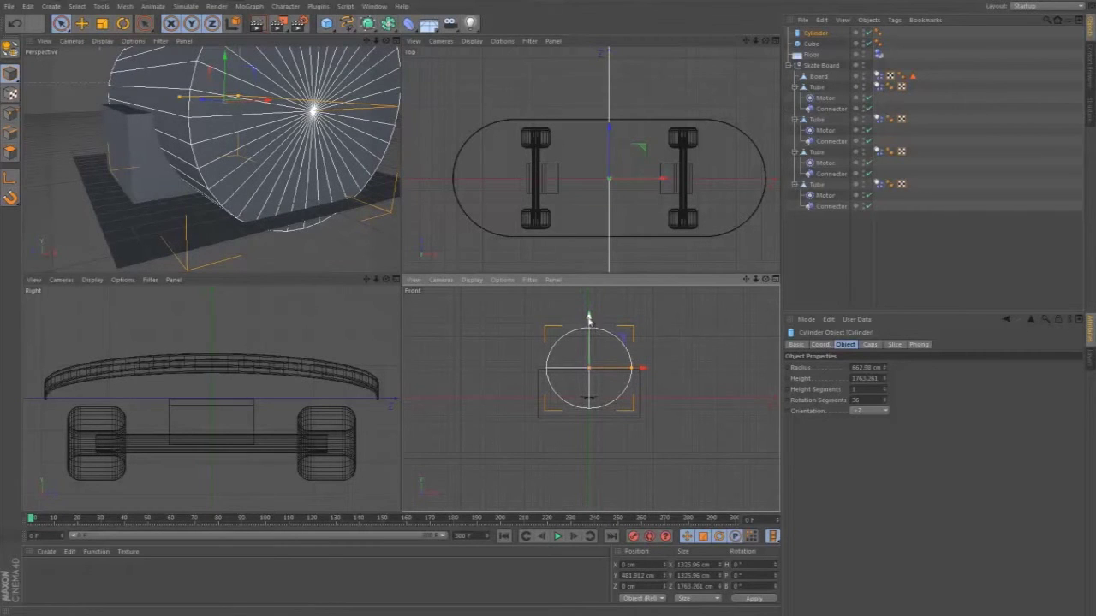
left_click_drag(589, 313, 591, 310)
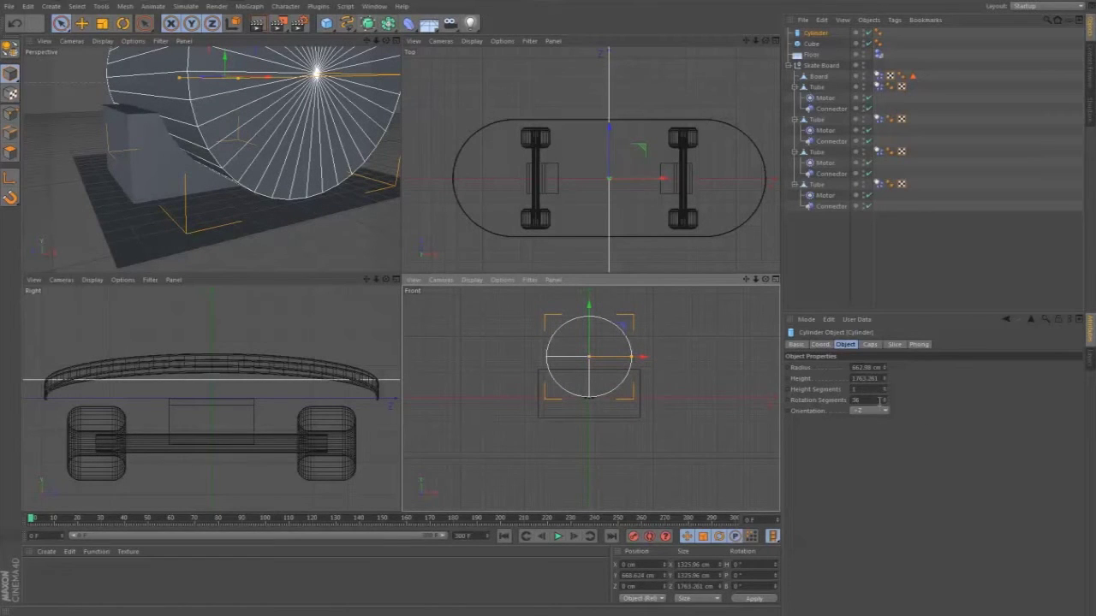
left_click_drag(885, 403, 890, 404)
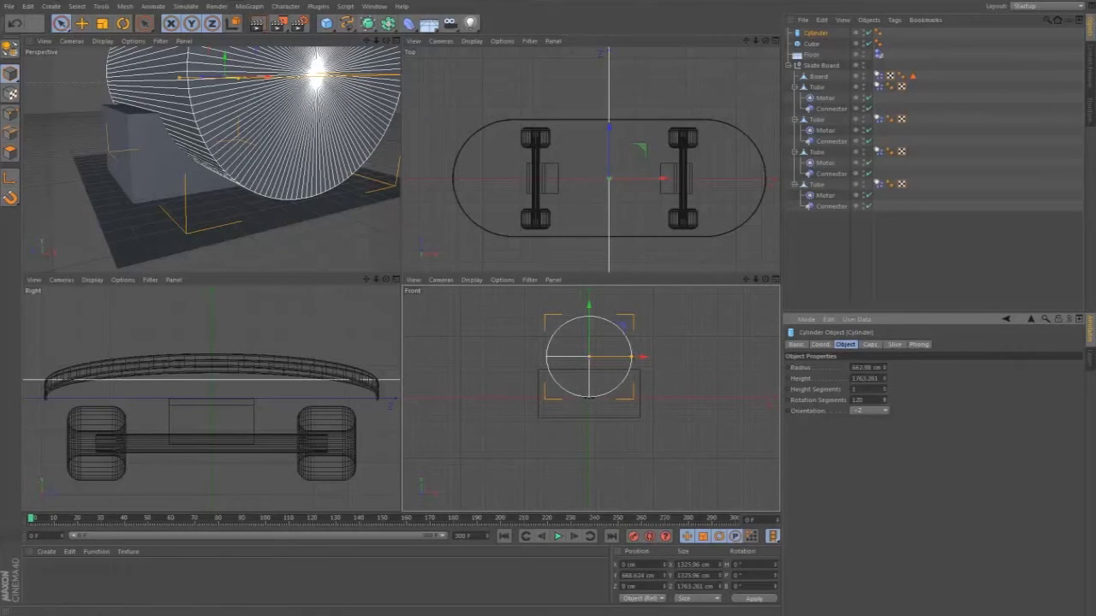
- Subtract the Cylinder from the Cube with a Boole that creates a single object and hides new edges
left_click(392, 24)
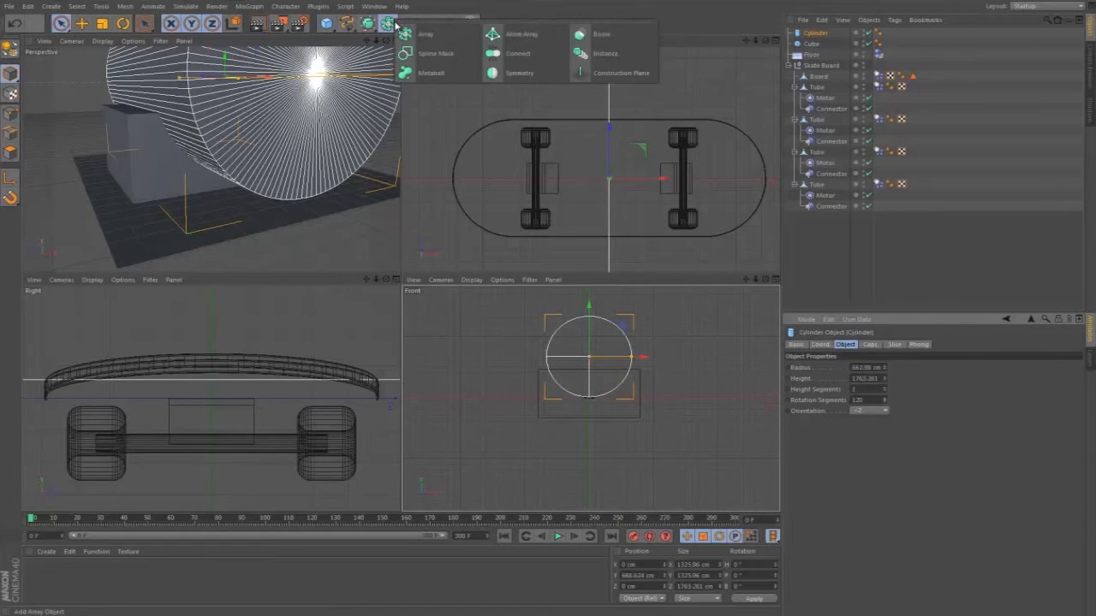
left_click(602, 34)
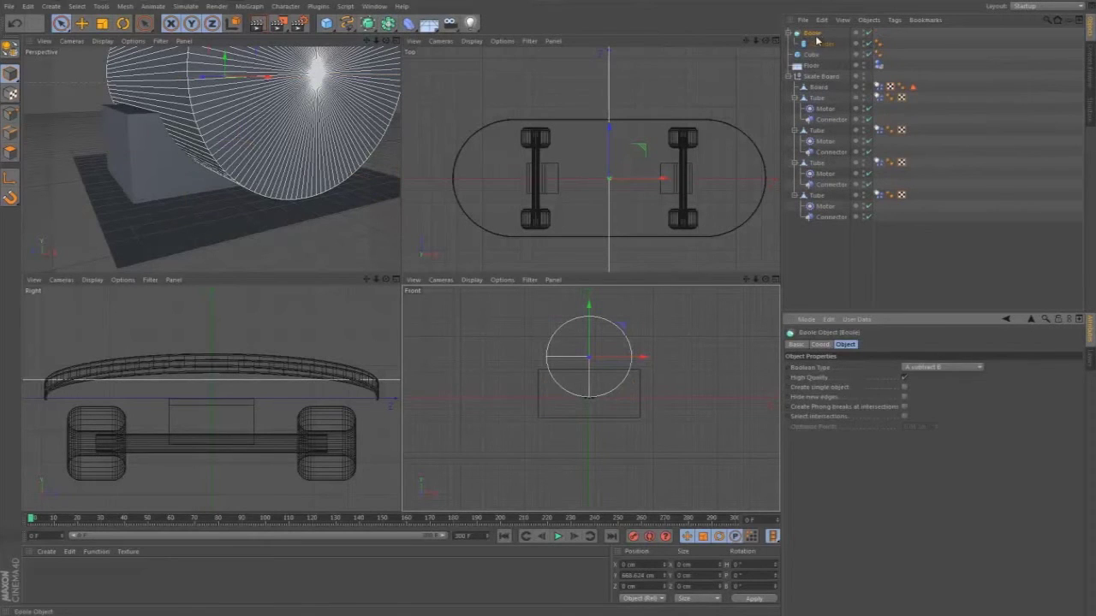
left_click_drag(808, 58, 818, 39)
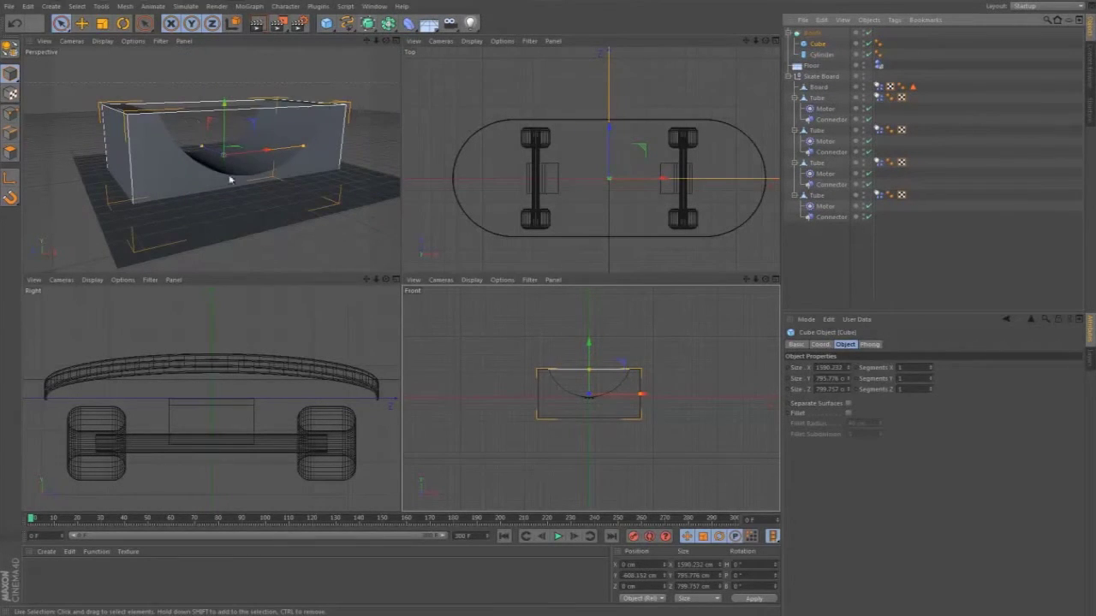
left_click(812, 32)
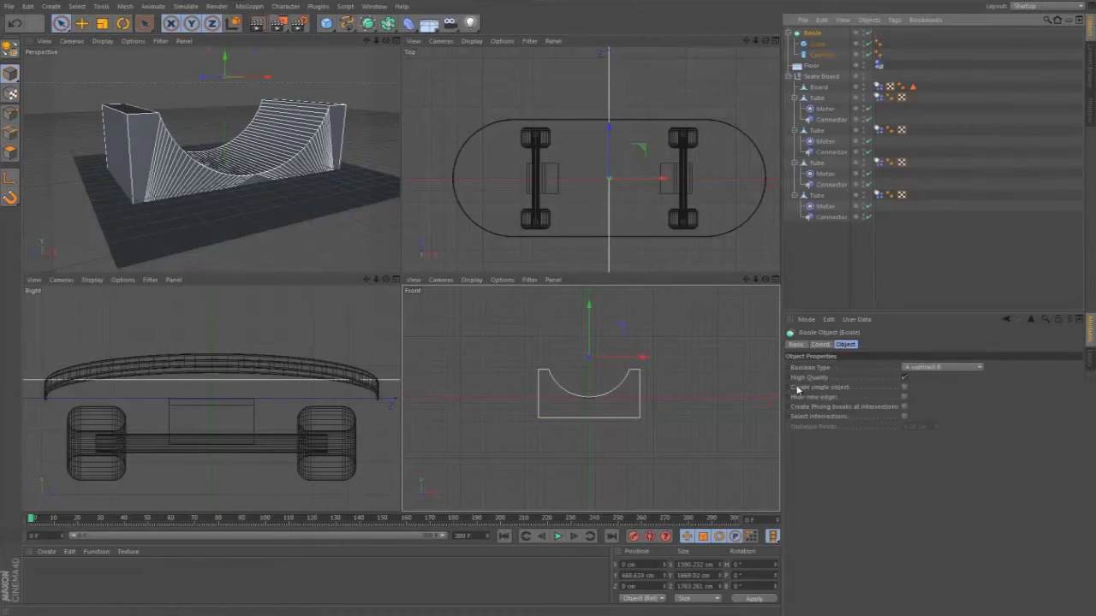
left_click(904, 388)
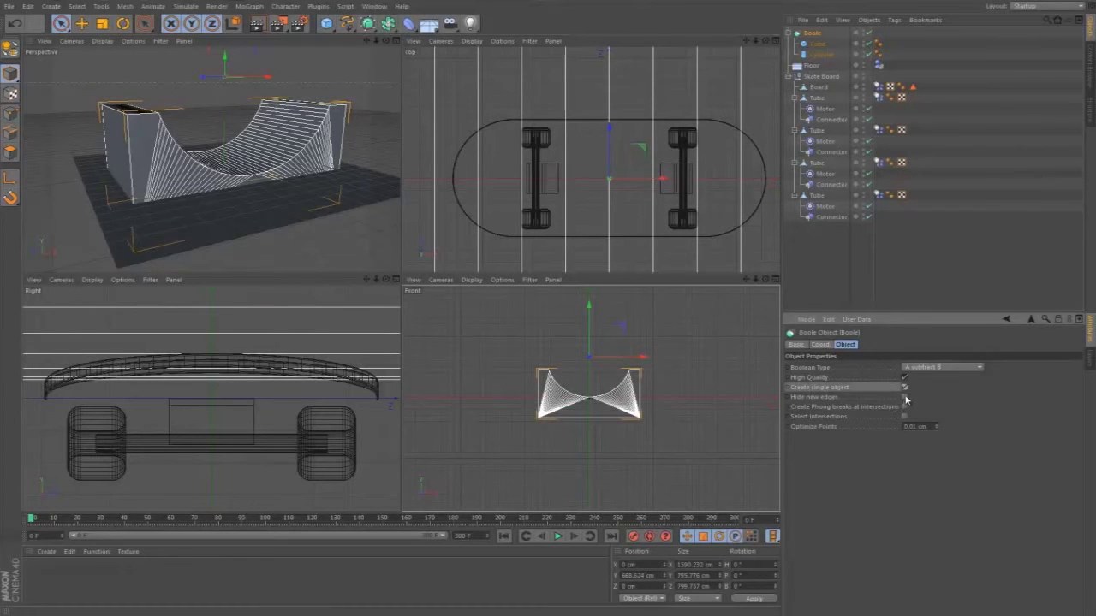
left_click(904, 397)
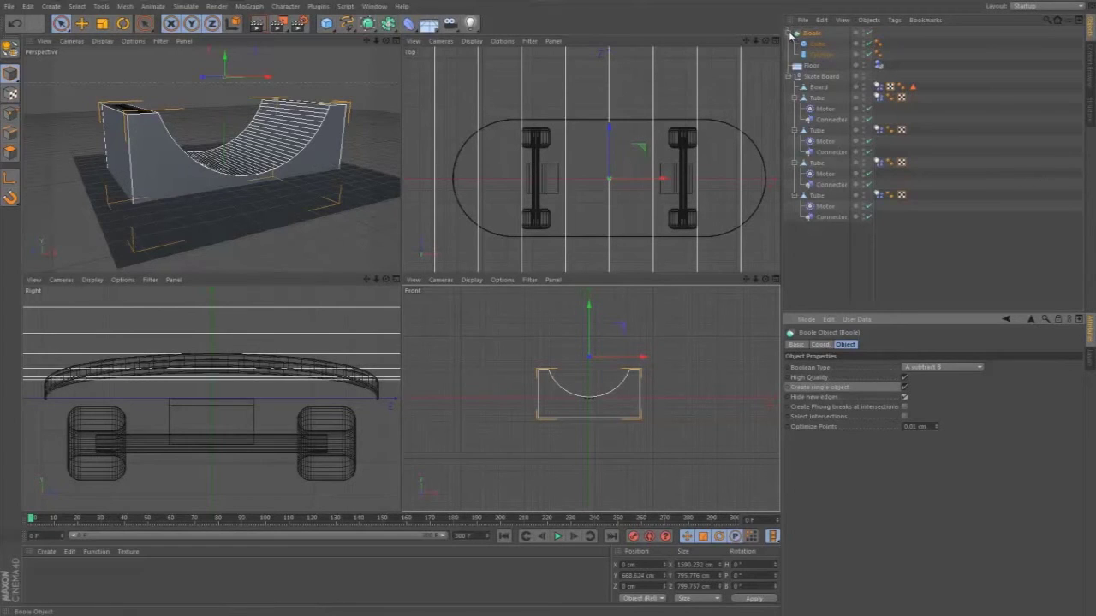
- Try moving the Cylinder vertically inside the Boole, and undo the move
left_click(788, 33)
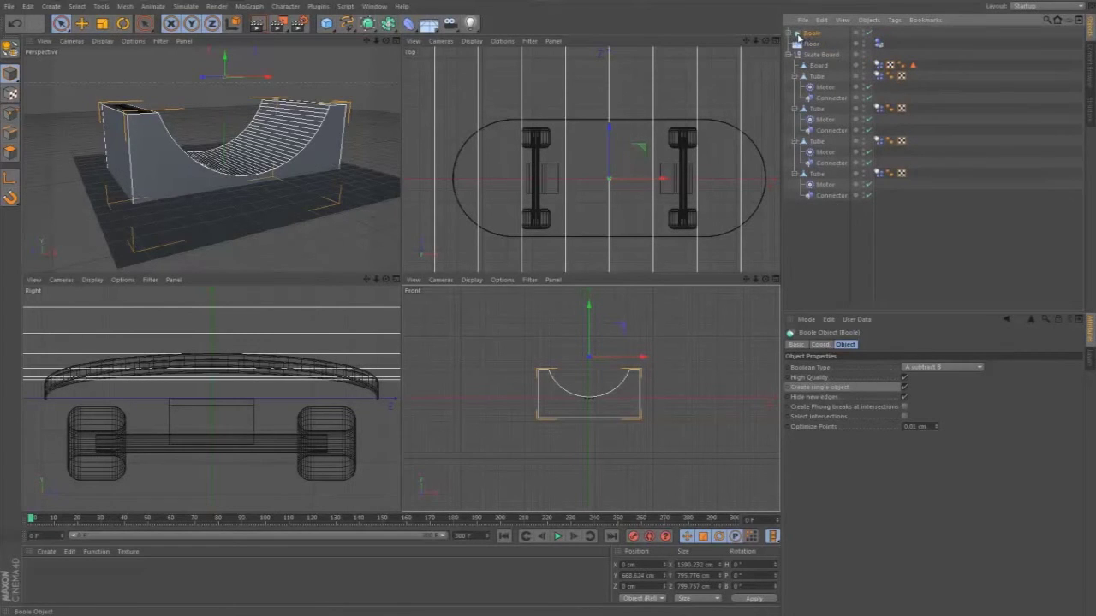
left_click(788, 32)
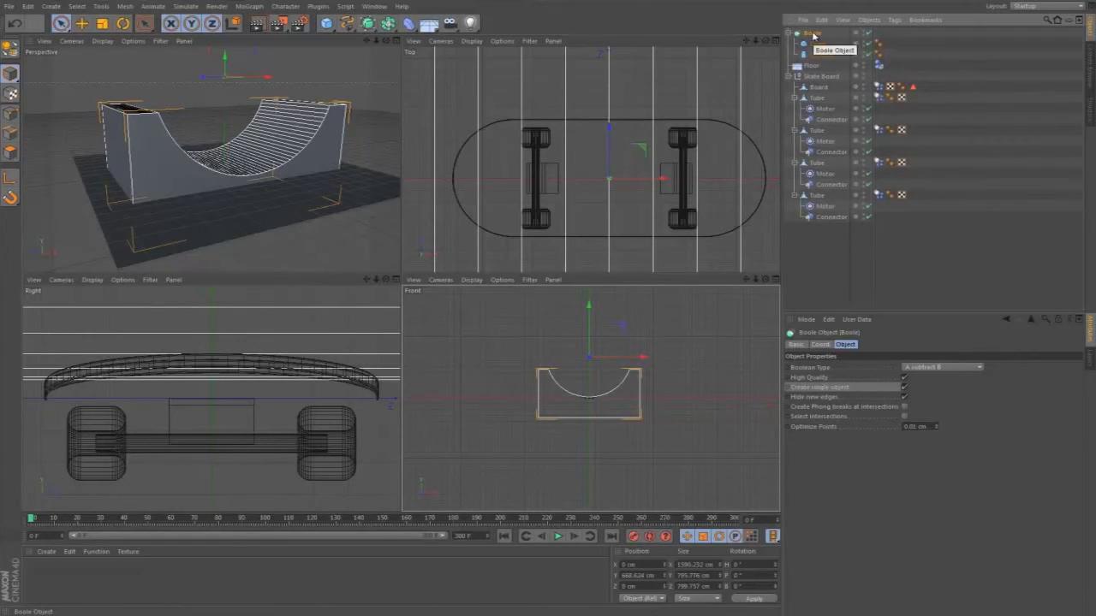
left_click(818, 44)
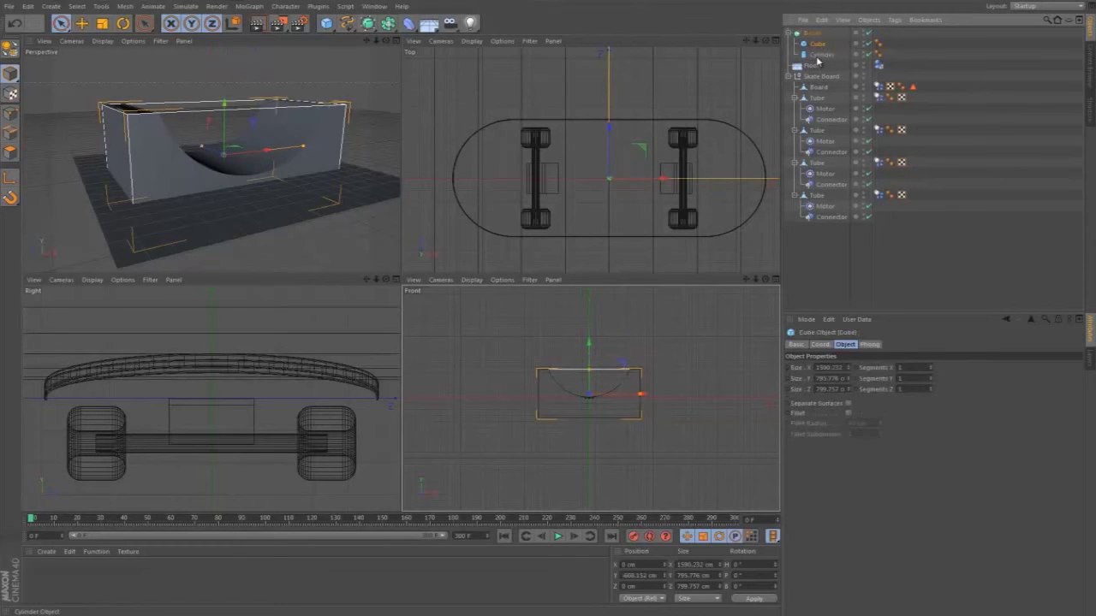
left_click(820, 55)
mouse_move(225, 60)
left_mouse_down()
mouse_move(225, 39)
mouse_move(225, 57)
left_mouse_up()
key("ctrl+z")
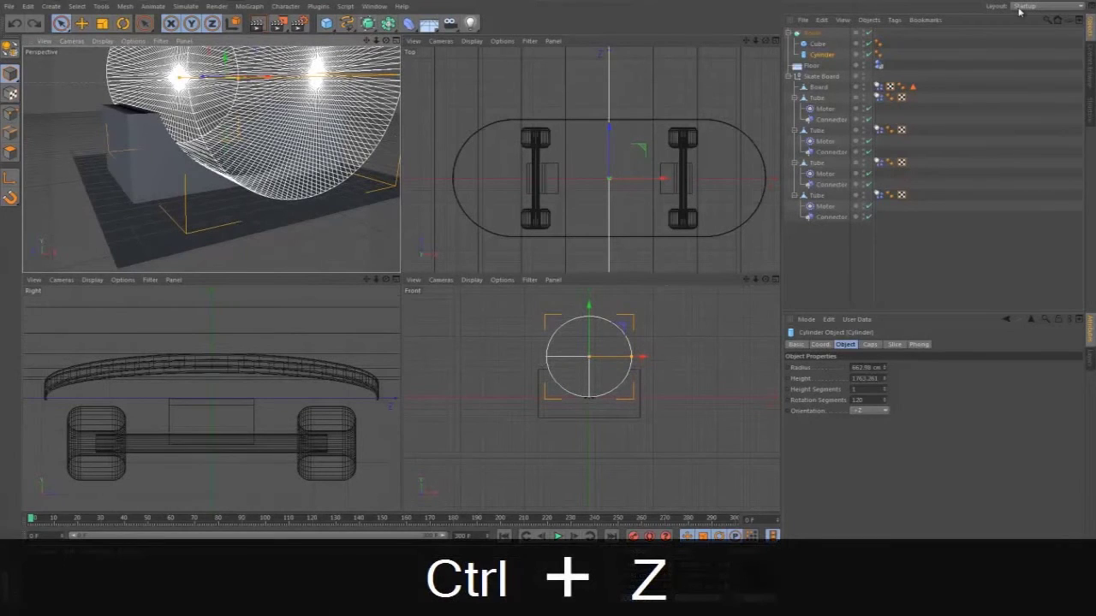
- Convert the Boole's current state to an object, delete the original Boole, and expand the resulting group
left_click(812, 34)
right_click(814, 34)
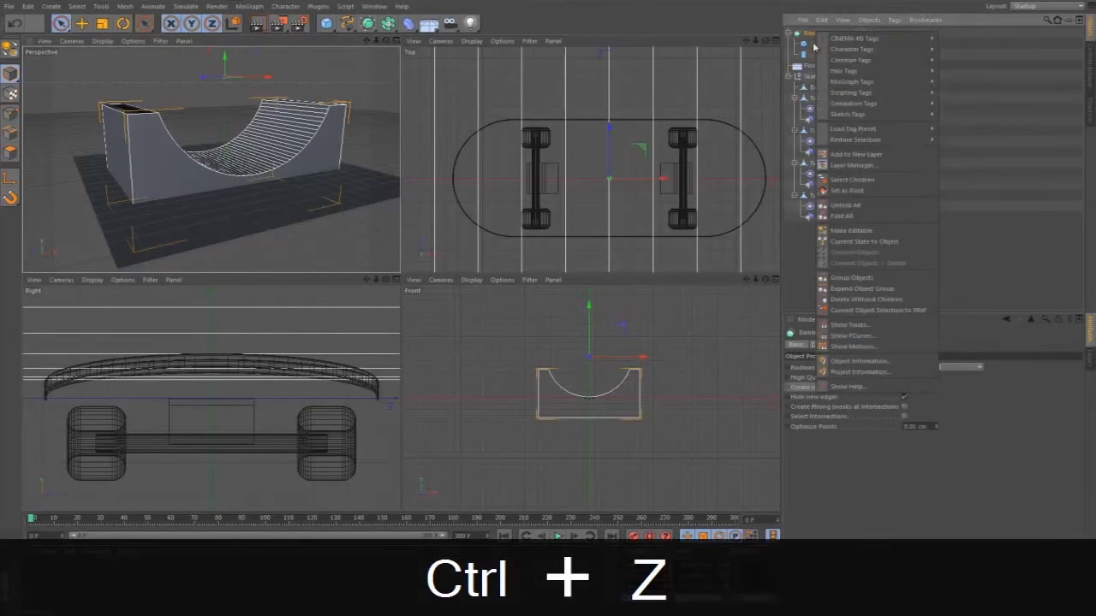
left_click(869, 243)
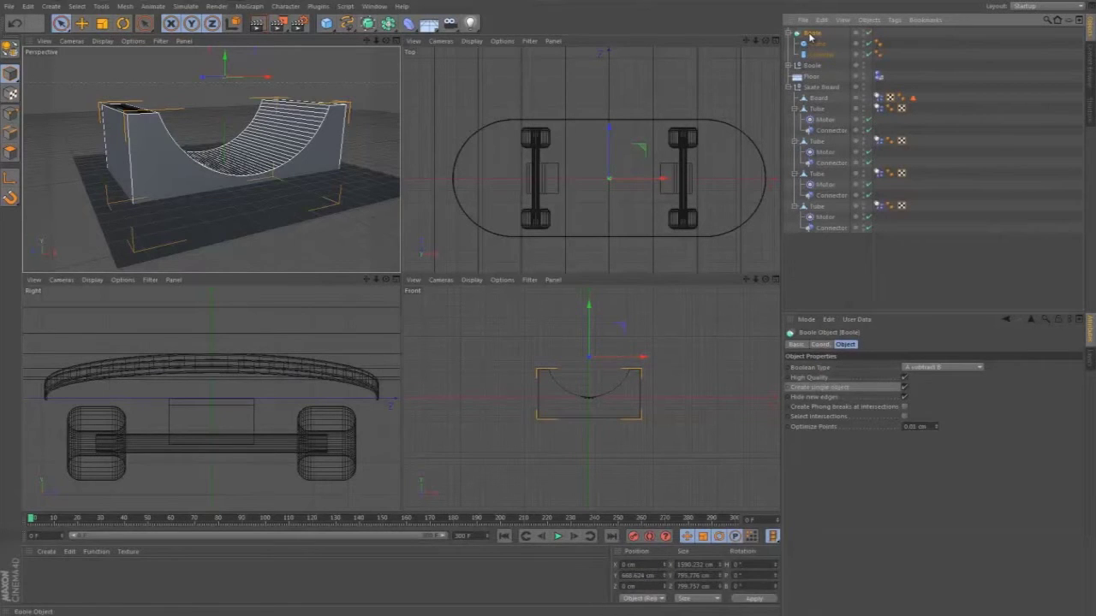
key("Delete")
left_click(789, 33)
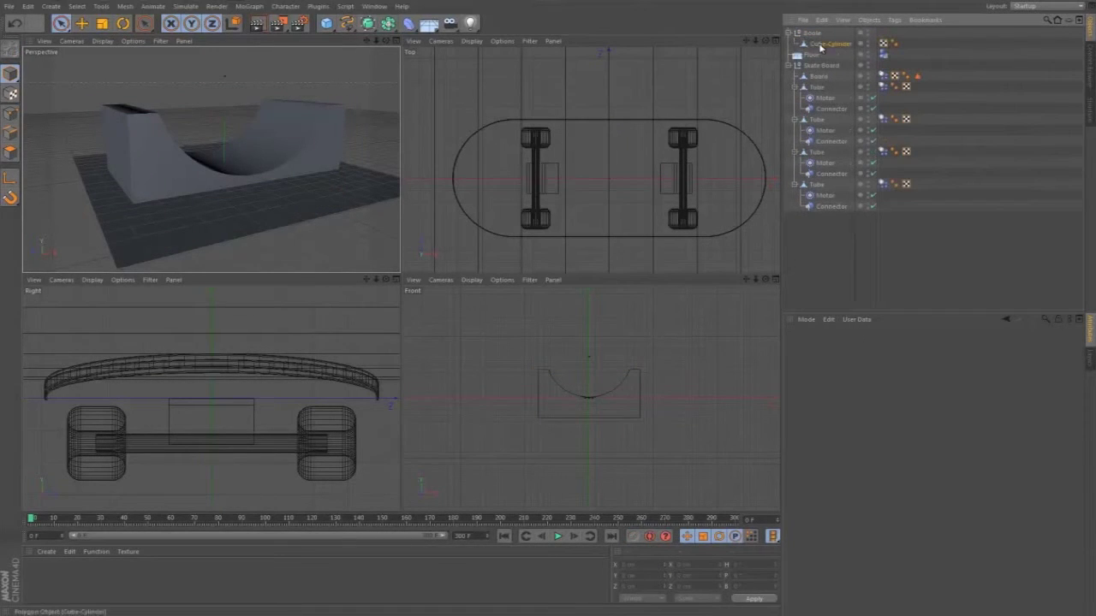
- Take the Cube-Cylinder mesh out of the Boole group and delete the leftover group
left_click_drag(807, 53, 805, 49)
left_click(811, 33)
key("Delete")
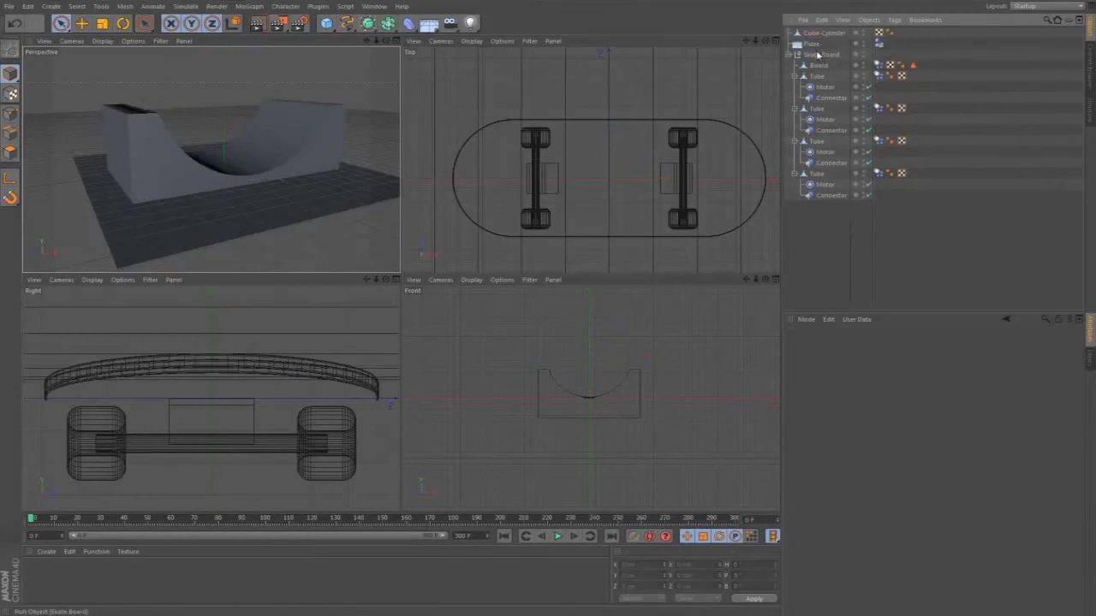
- Add a Collider Body tag to the Cube-Cylinder ramp
left_click(824, 32)
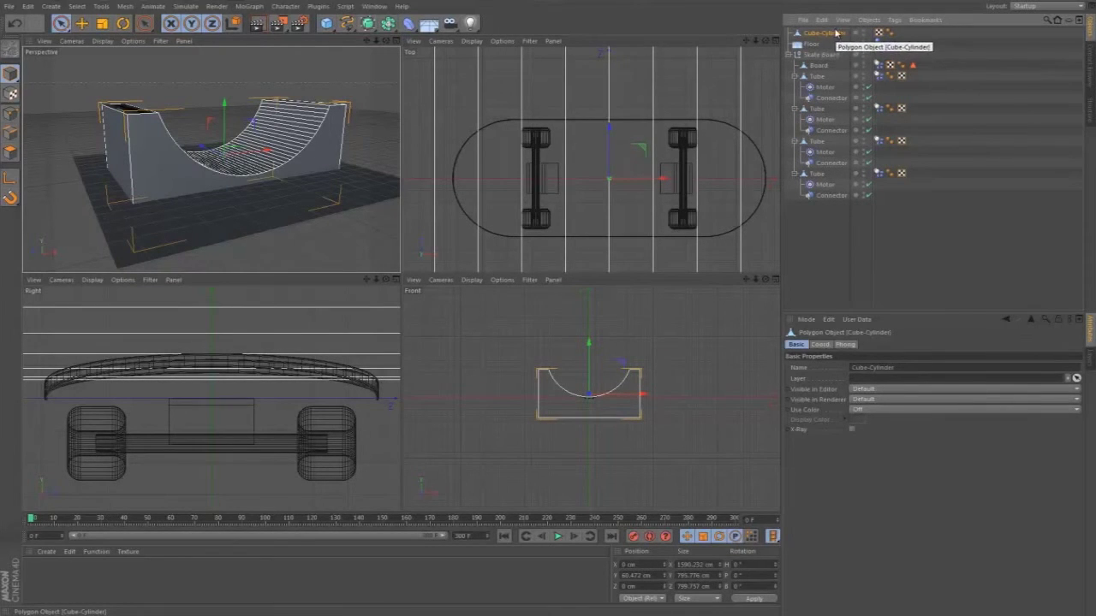
right_click(839, 35)
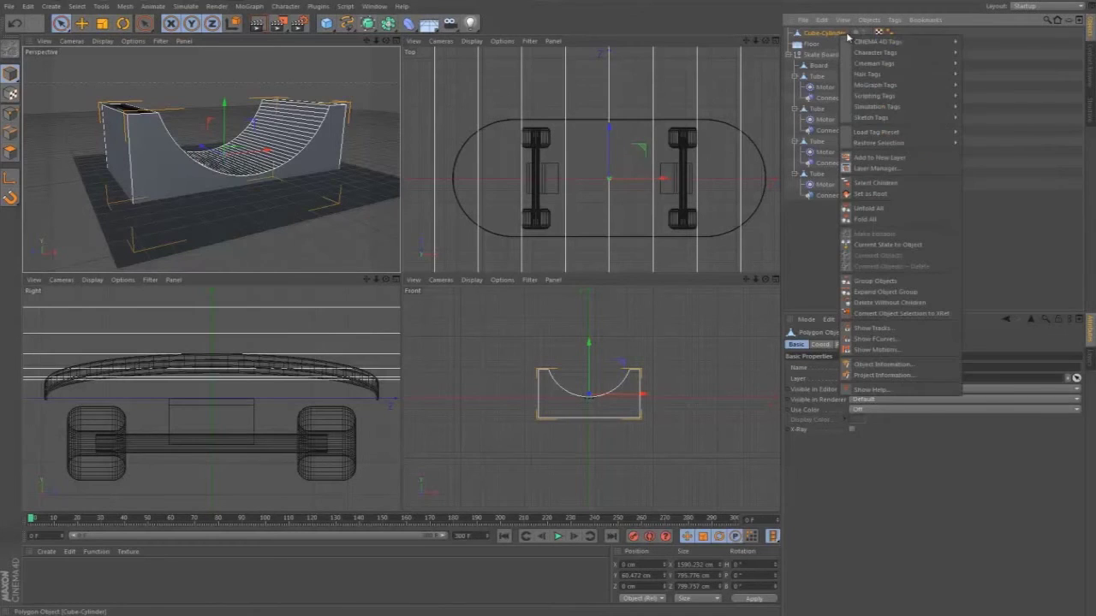
mouse_move(896, 108)
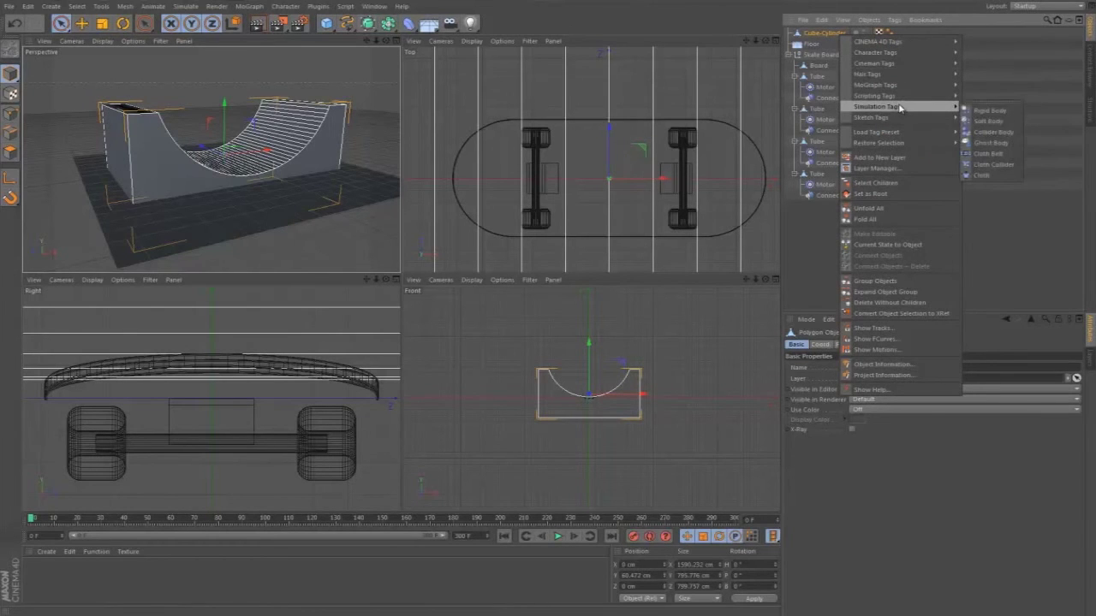
left_click(1001, 133)
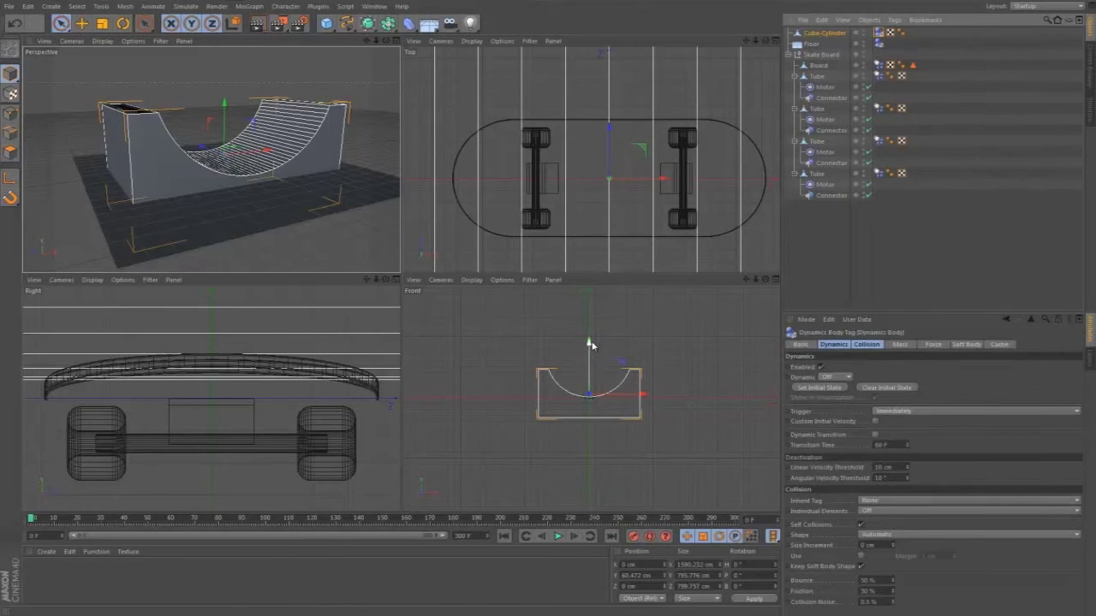
- Try raising the ramp vertically in the front view, and undo the move
left_click_drag(589, 349, 589, 339)
key("ctrl+z")
key("ctrl+z")
key("ctrl+z")
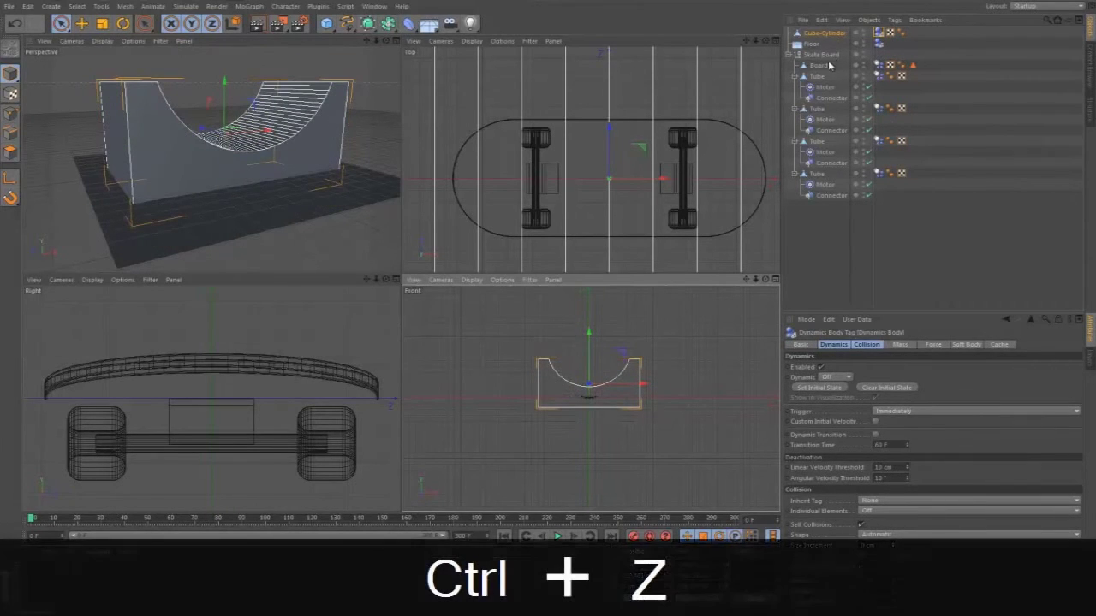
key("ctrl+z")
key("ctrl+z")
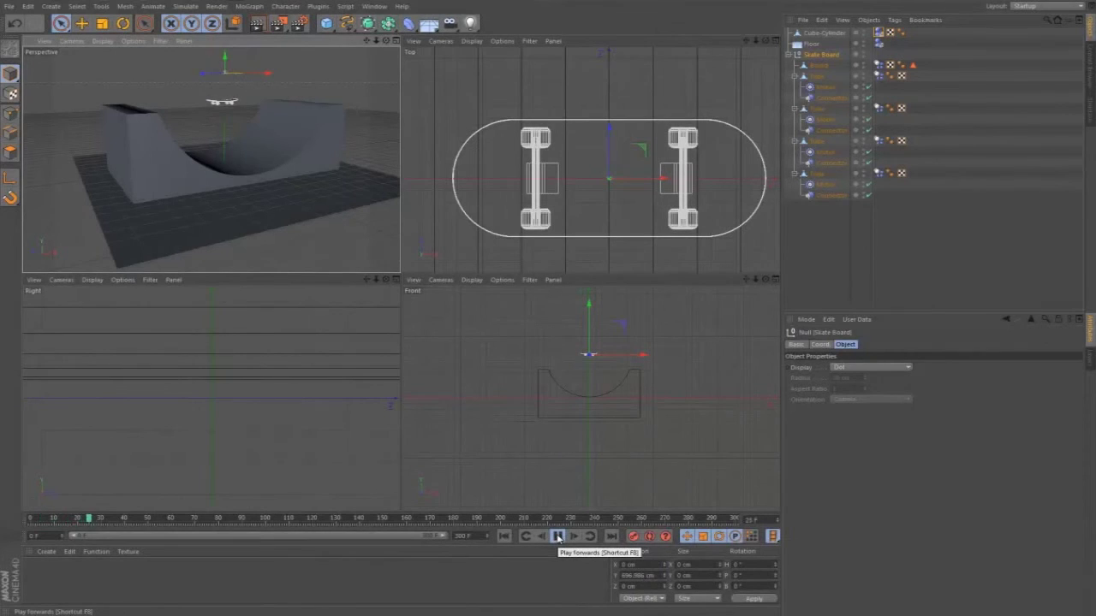
- Watch the skateboard drop onto the ramp in the enlarged perspective view, and return to the first frame
left_click(394, 40)
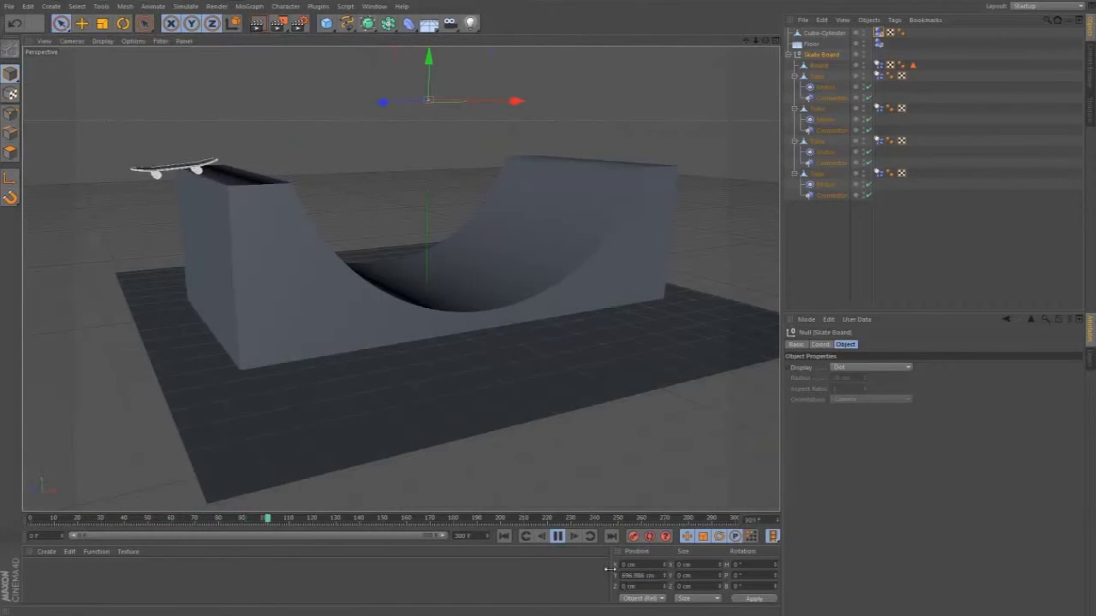
left_click(558, 535)
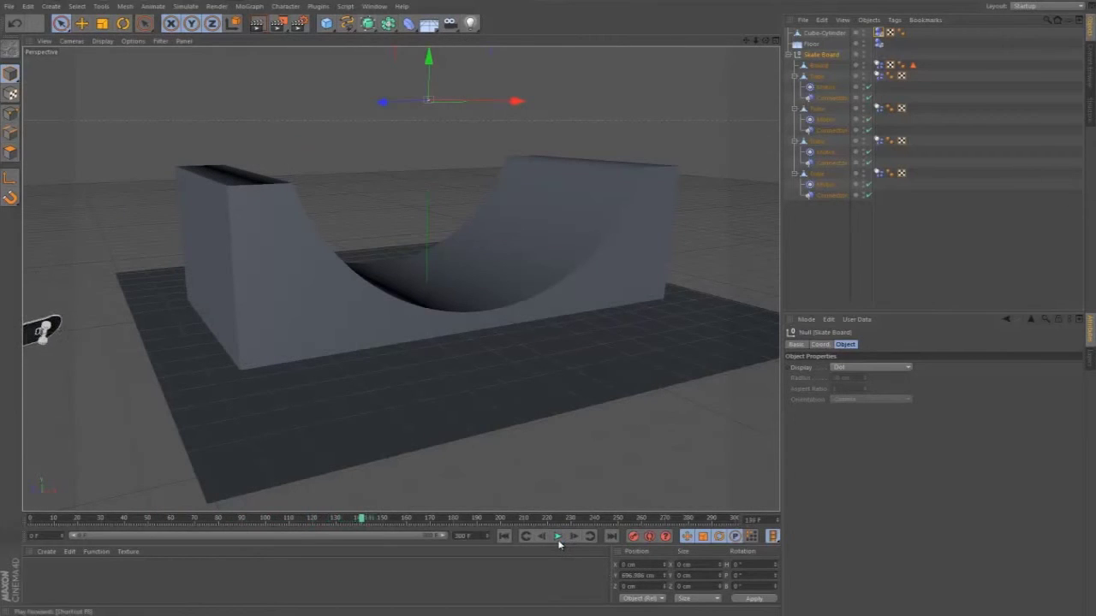
key("shift+f")
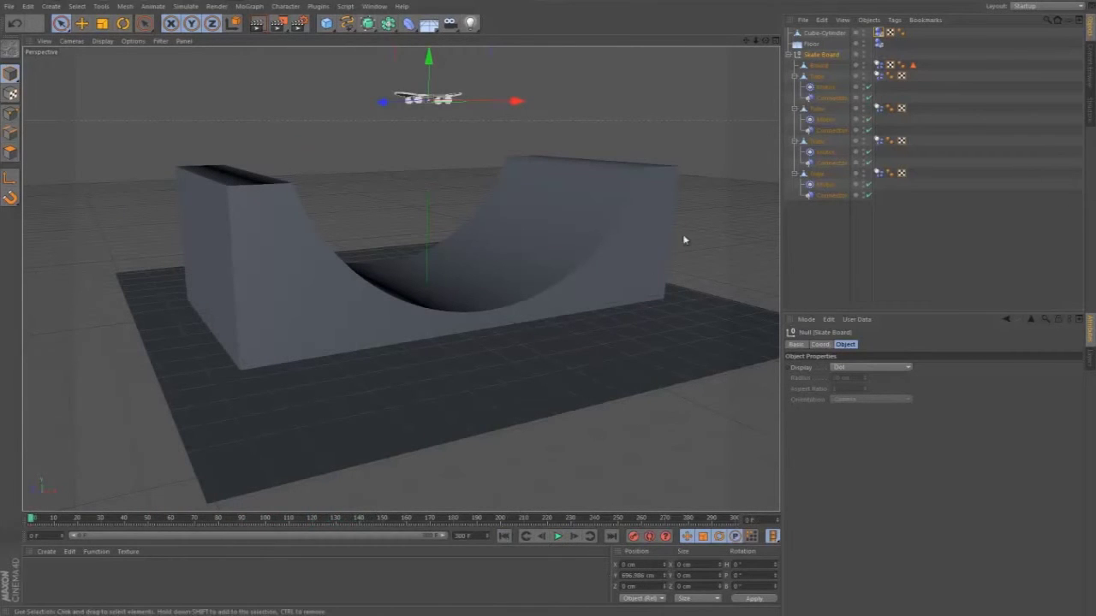
- Set the ramp's collision shape to Static Mesh, test the skateboard's drop, and set the ramp's friction to 150 %
left_click(878, 33)
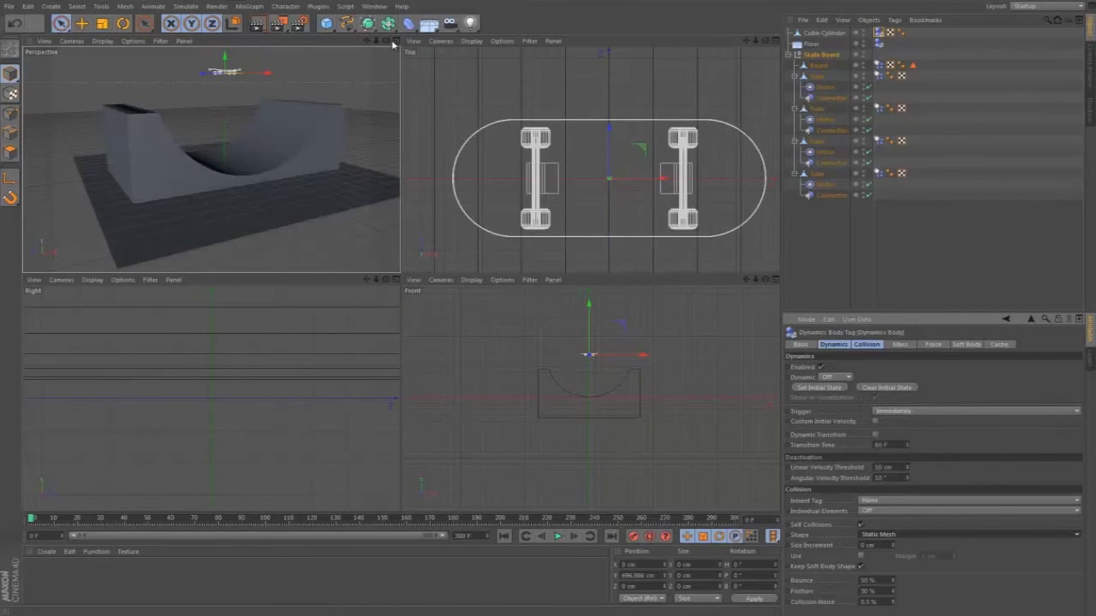
left_click(394, 41)
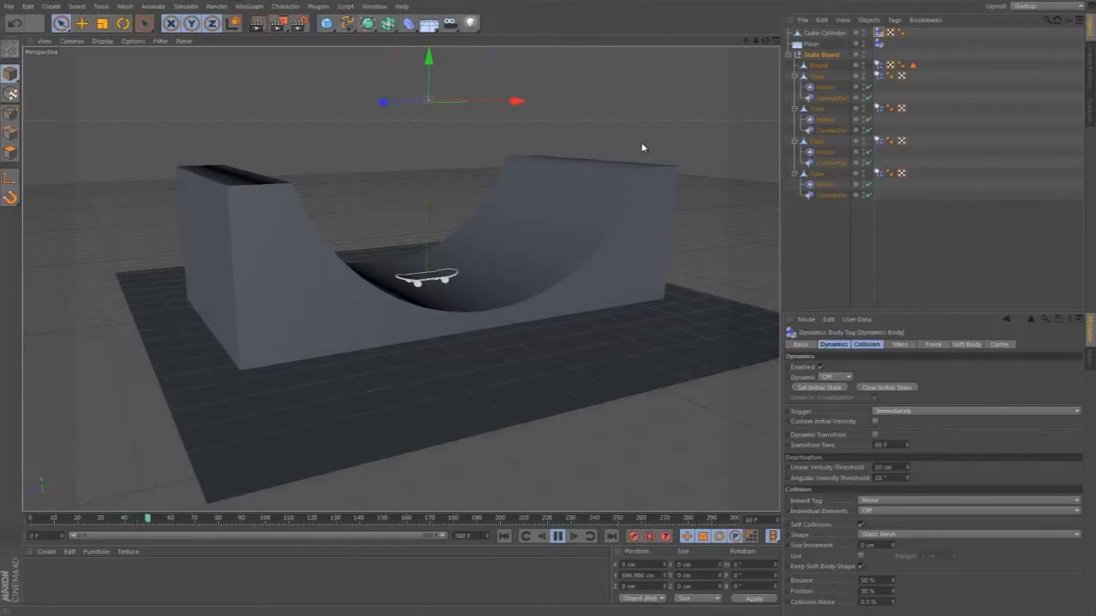
left_click(557, 537)
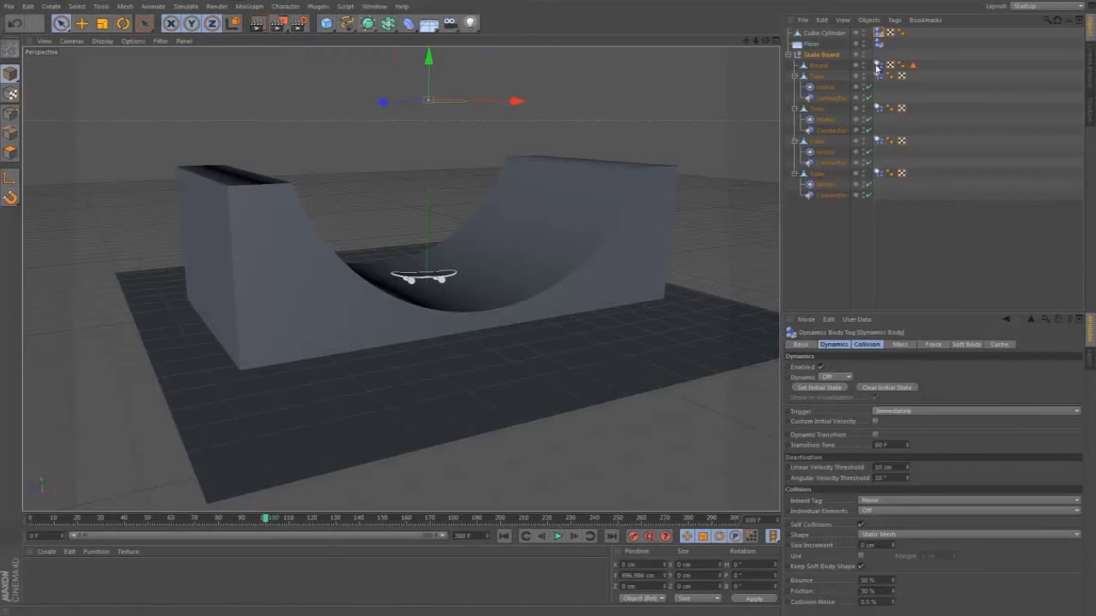
double_click(880, 593)
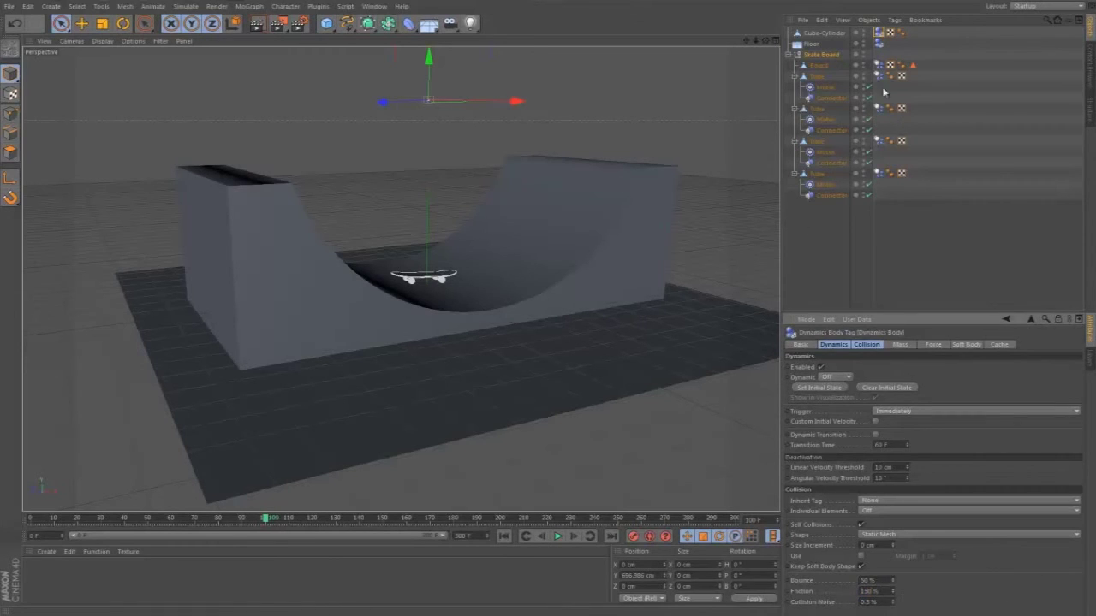
left_click(504, 536)
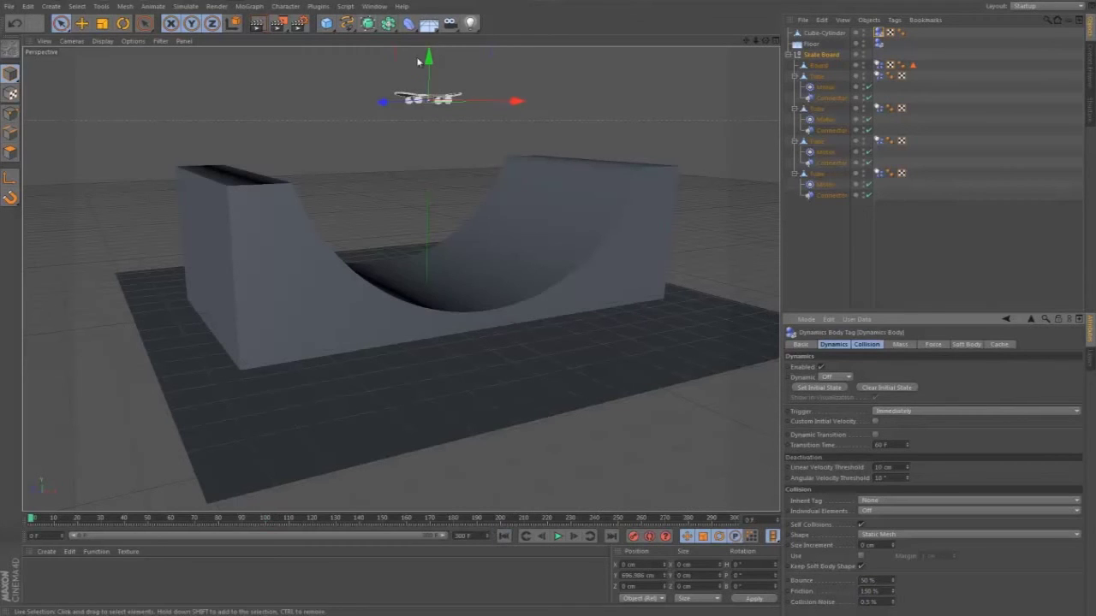
- Move the skateboard over one rim of the ramp, at about X 702 cm and Y 573 cm, and test the simulation
left_click(776, 41)
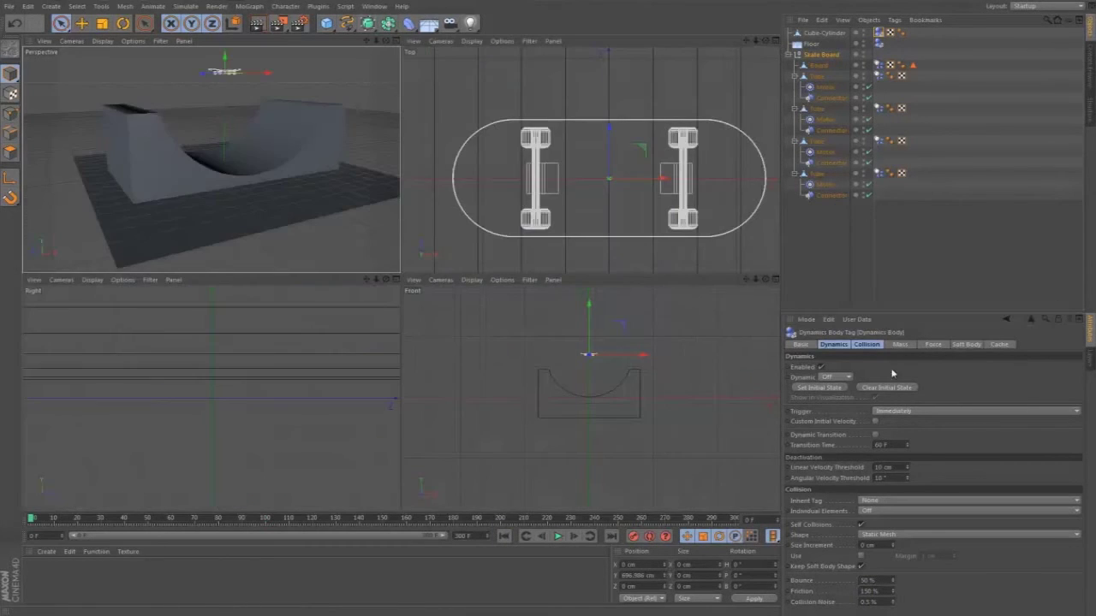
left_click_drag(641, 357, 690, 356)
left_click_drag(632, 328, 632, 337)
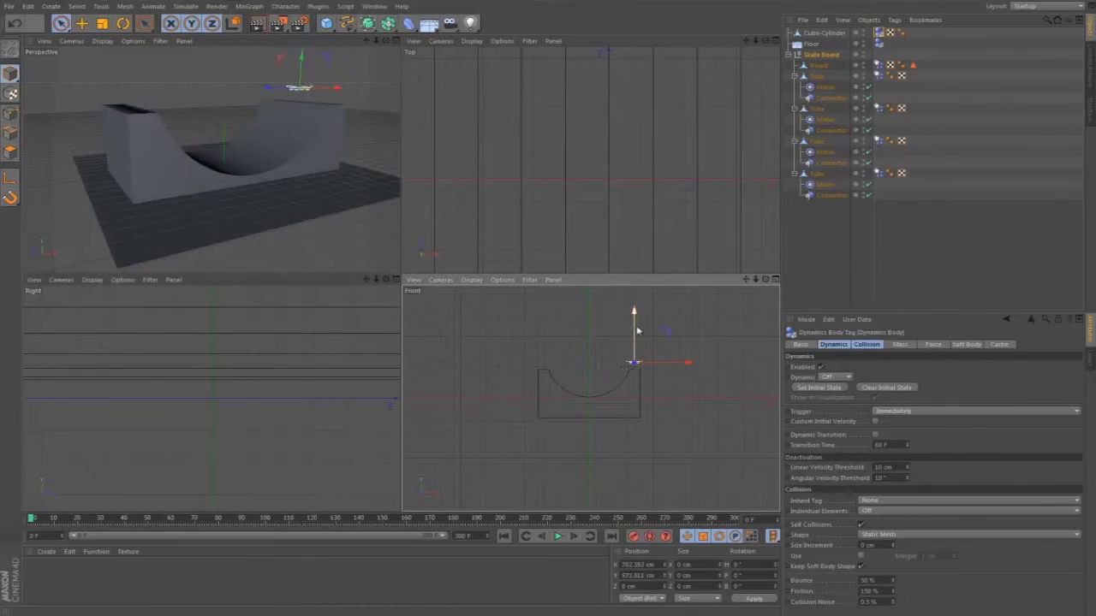
left_click(396, 41)
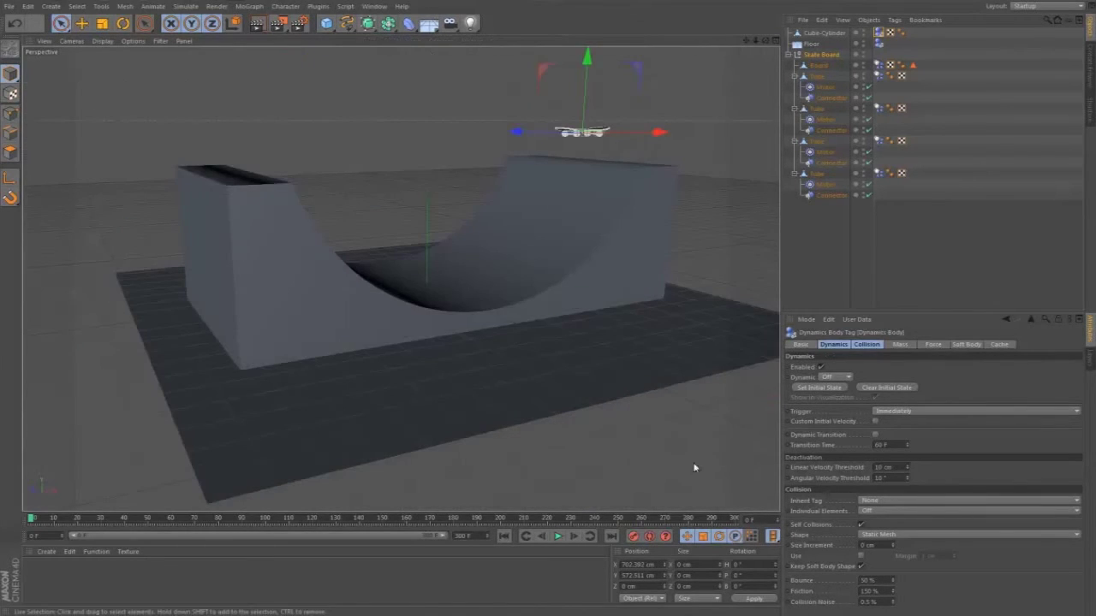
left_click(559, 536)
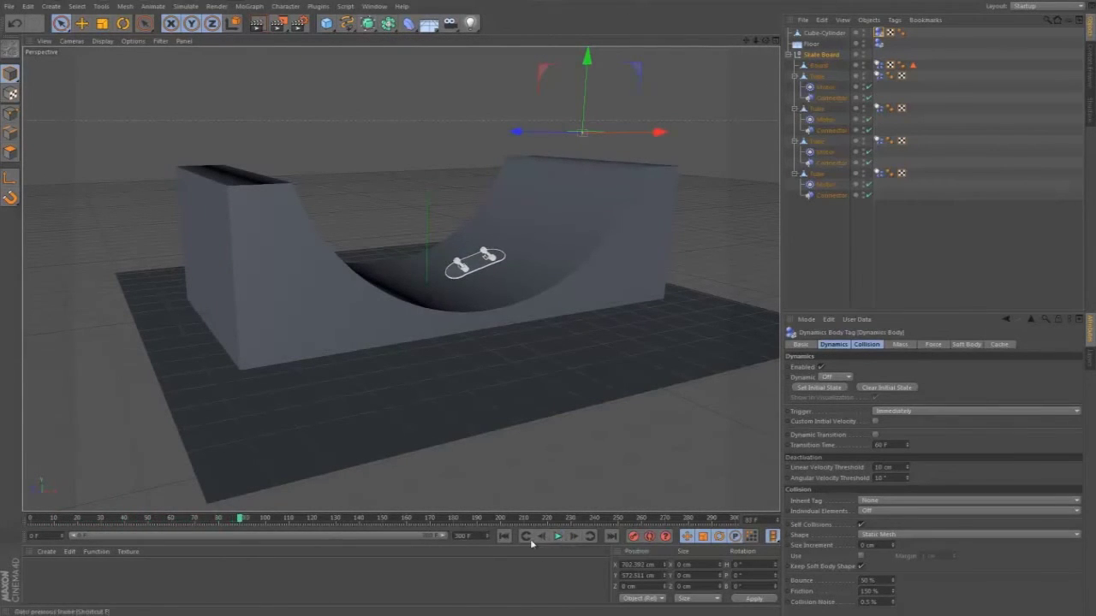
left_click(506, 536)
- Tilt the skateboard toward the ramp to a bank rotation of about -34°, and test the simulation
key("r")
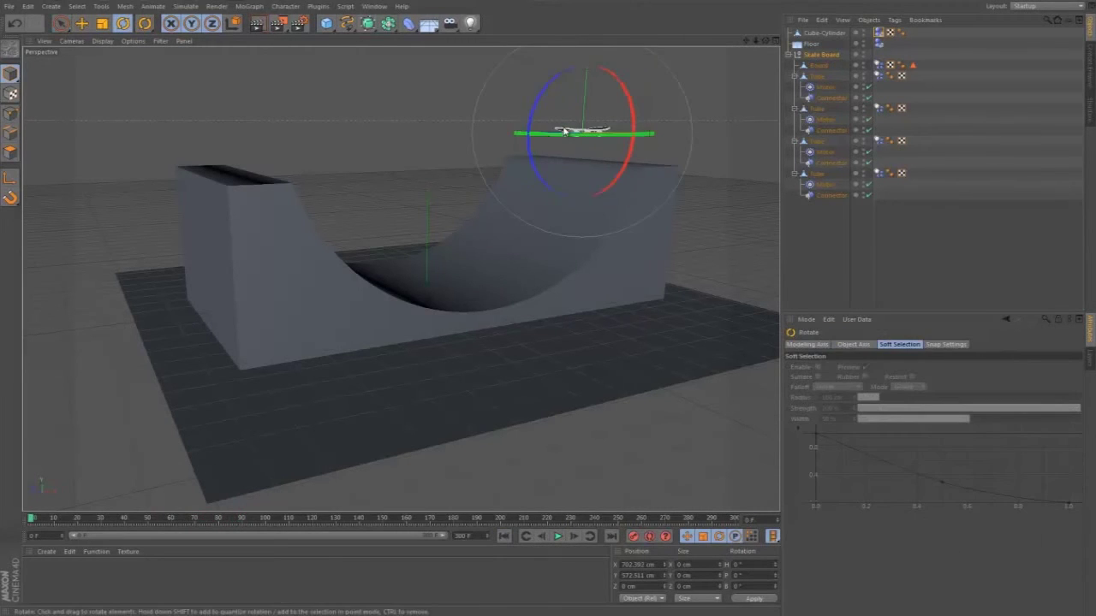
left_click_drag(542, 91, 536, 110)
left_click(557, 536)
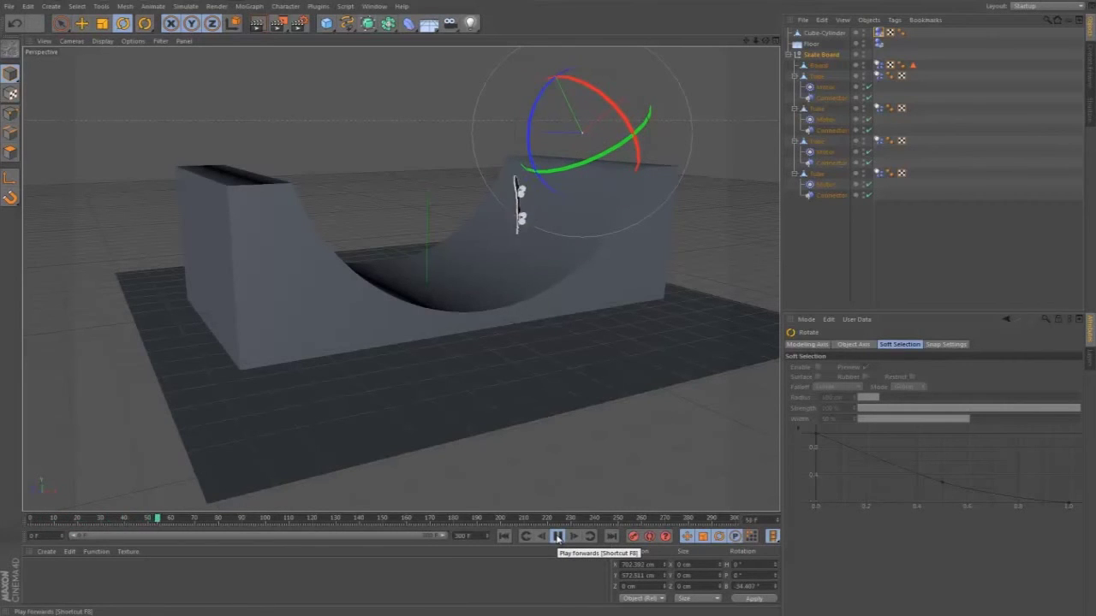
left_click(558, 536)
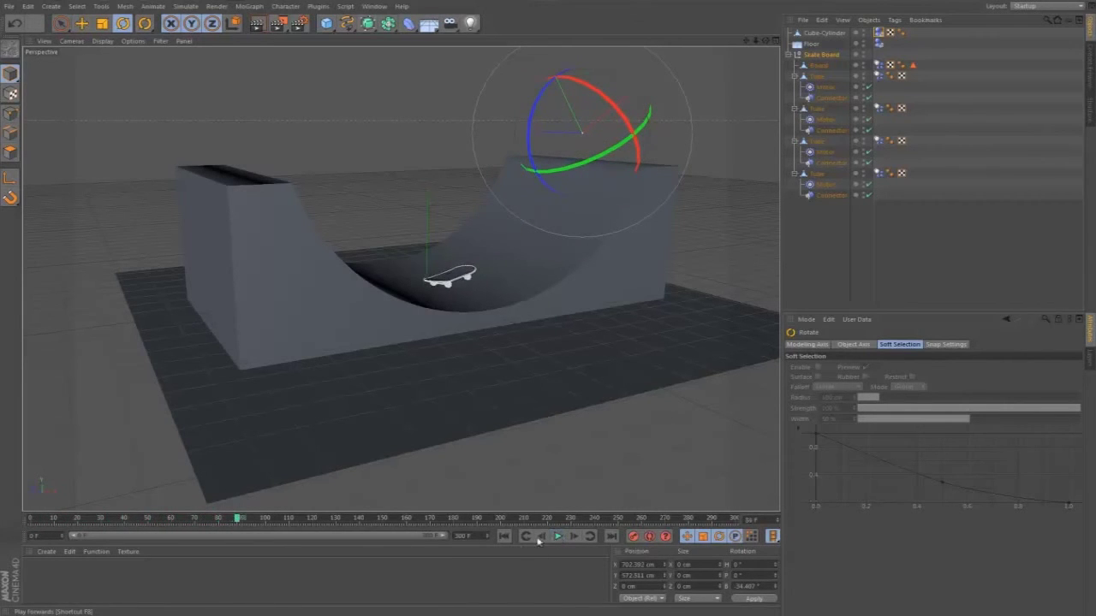
left_click(504, 536)
- Slide the skateboard along its own X axis to about X 627 cm and Y 521 cm, and replay the simulation
key("space")
left_click_drag(635, 97, 618, 109)
left_click(558, 536)
left_click(557, 535)
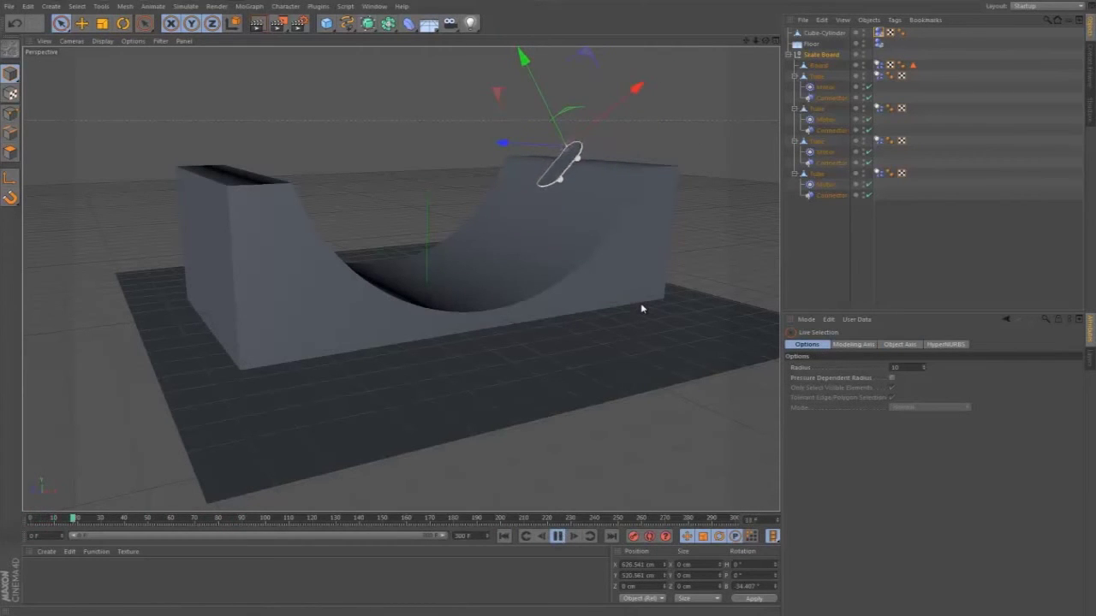
left_click(558, 536)
left_click(505, 535)
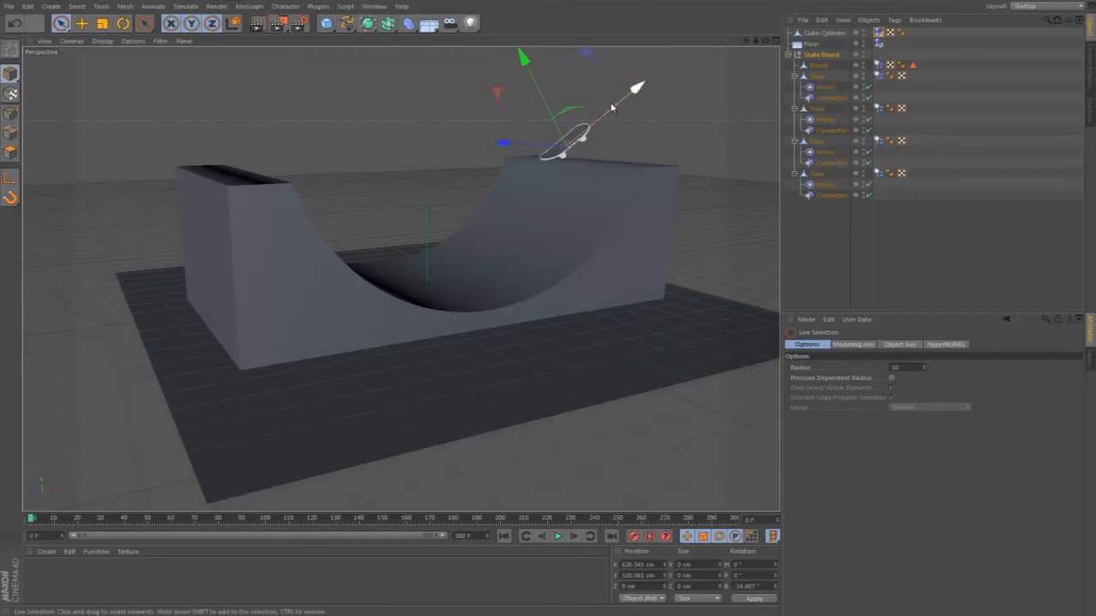
- Slide the skateboard further down its own X axis to about X 594 cm and Y 498 cm, and play the simulation
left_click(610, 112)
left_click(821, 54)
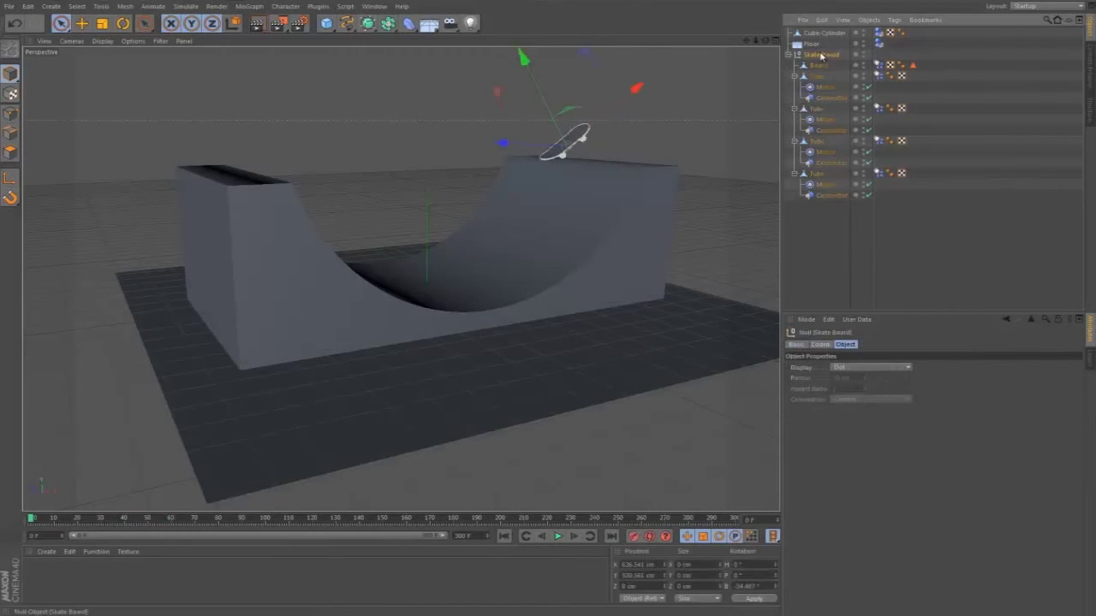
left_click_drag(627, 102, 622, 107)
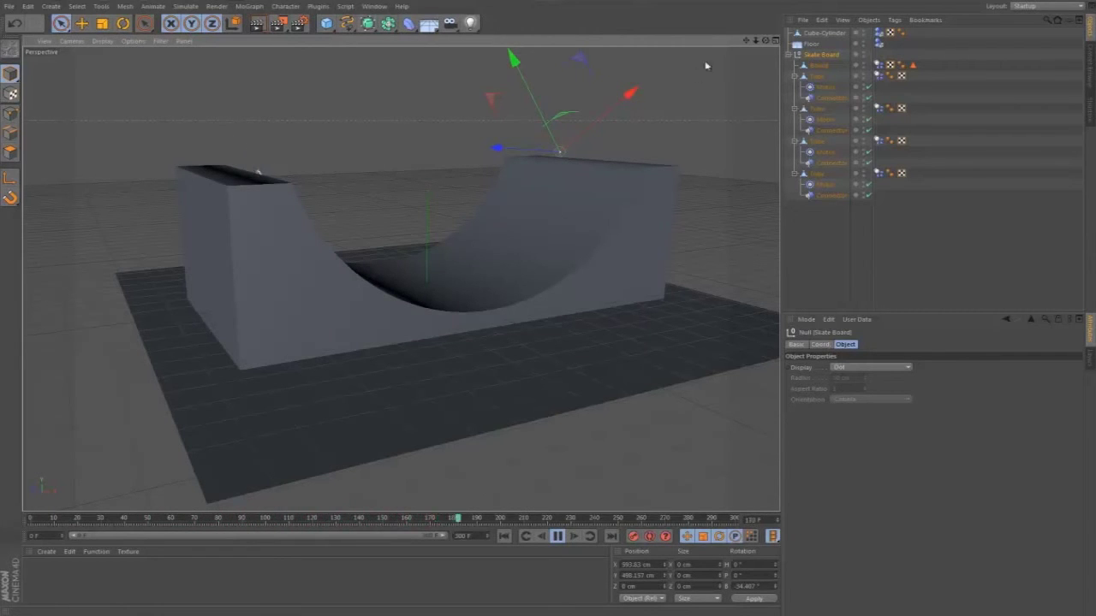
left_click_drag(544, 310, 547, 302)
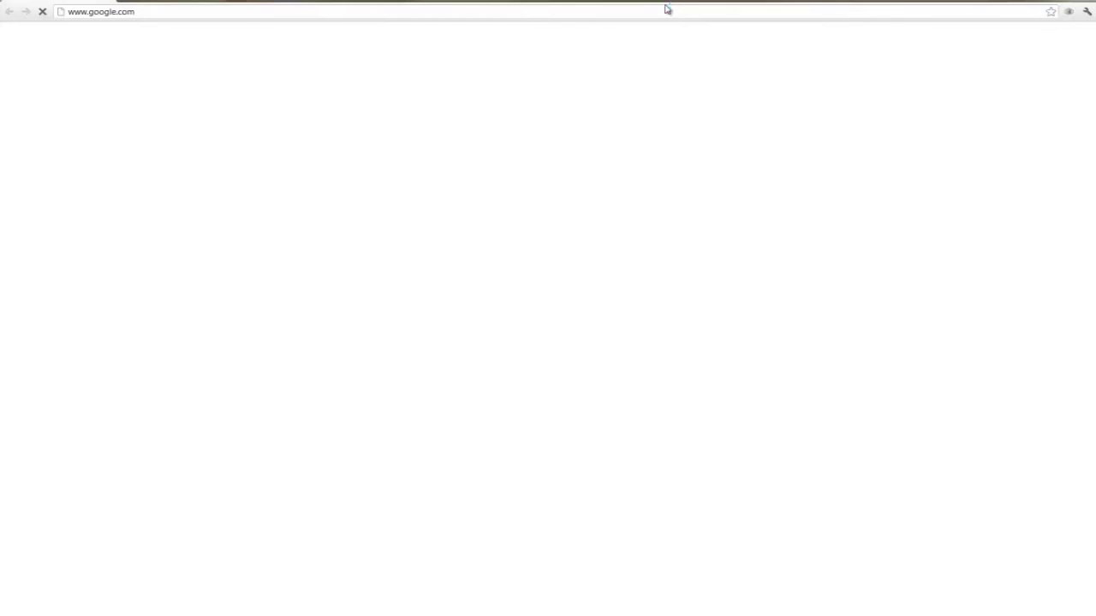
- Switch to the web browser and open ratemyfuneral.com
left_click(520, 13)
type("ratemyfuneral")
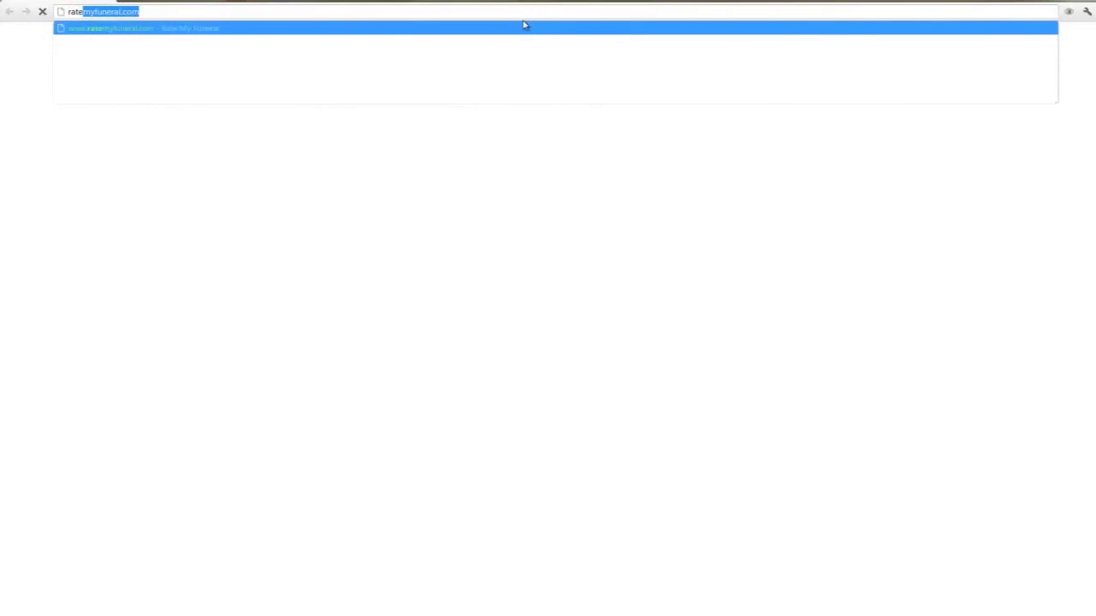
key("Return")
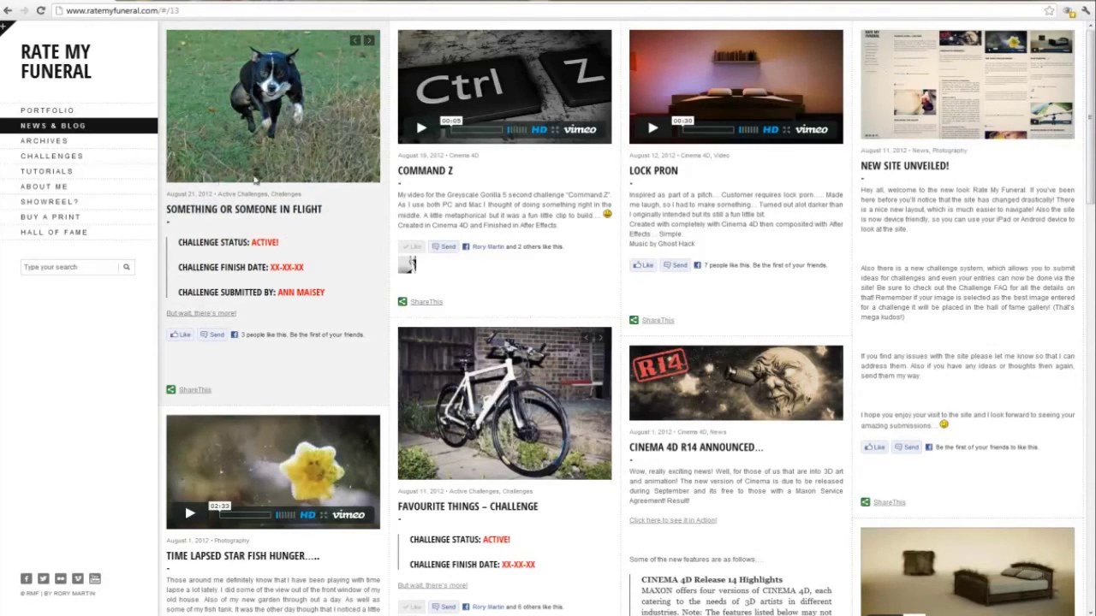
- Look at the Submit a Video page under Challenges, and go back to News & Blog
mouse_move(62, 159)
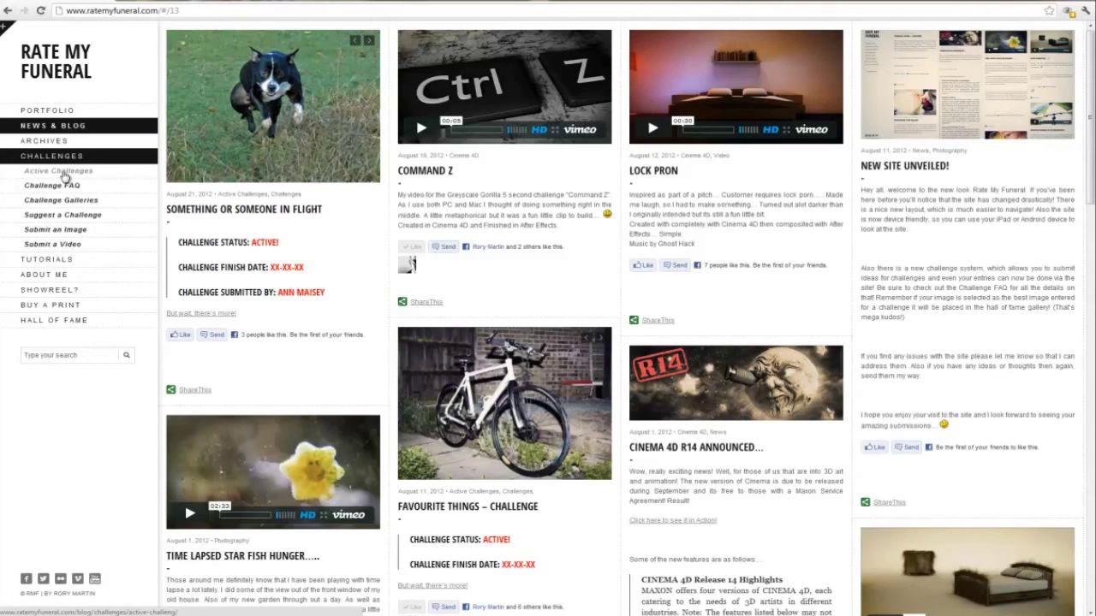
left_click(62, 247)
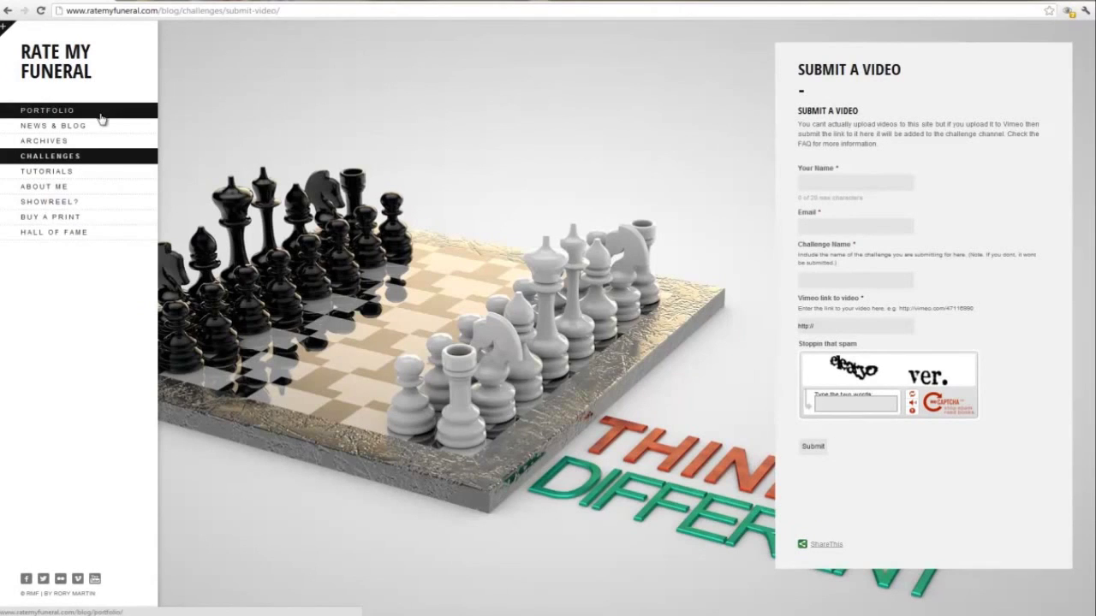
left_click(68, 131)
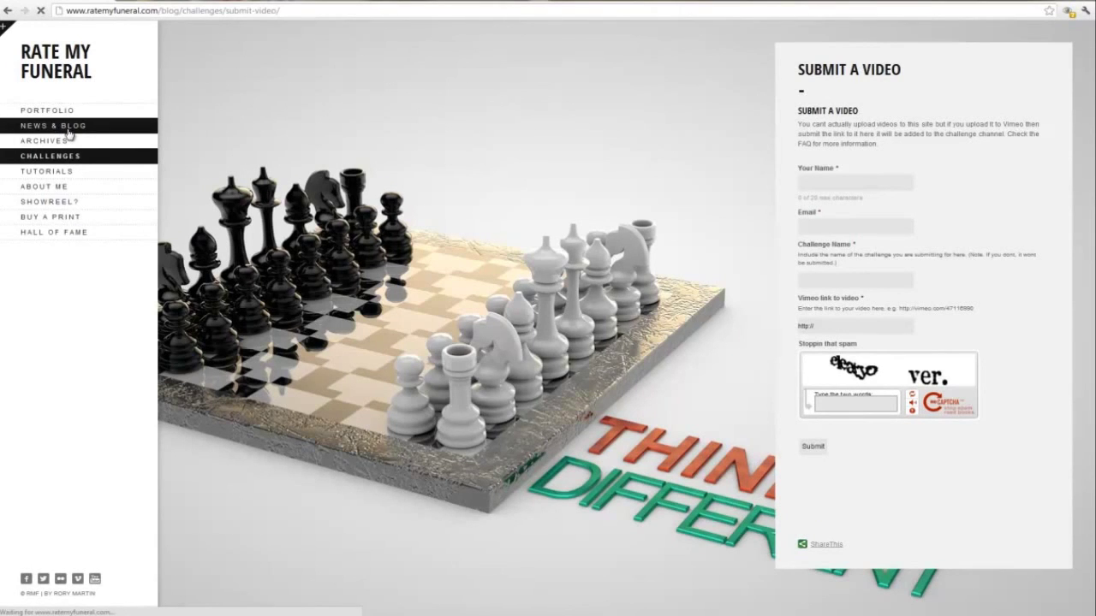